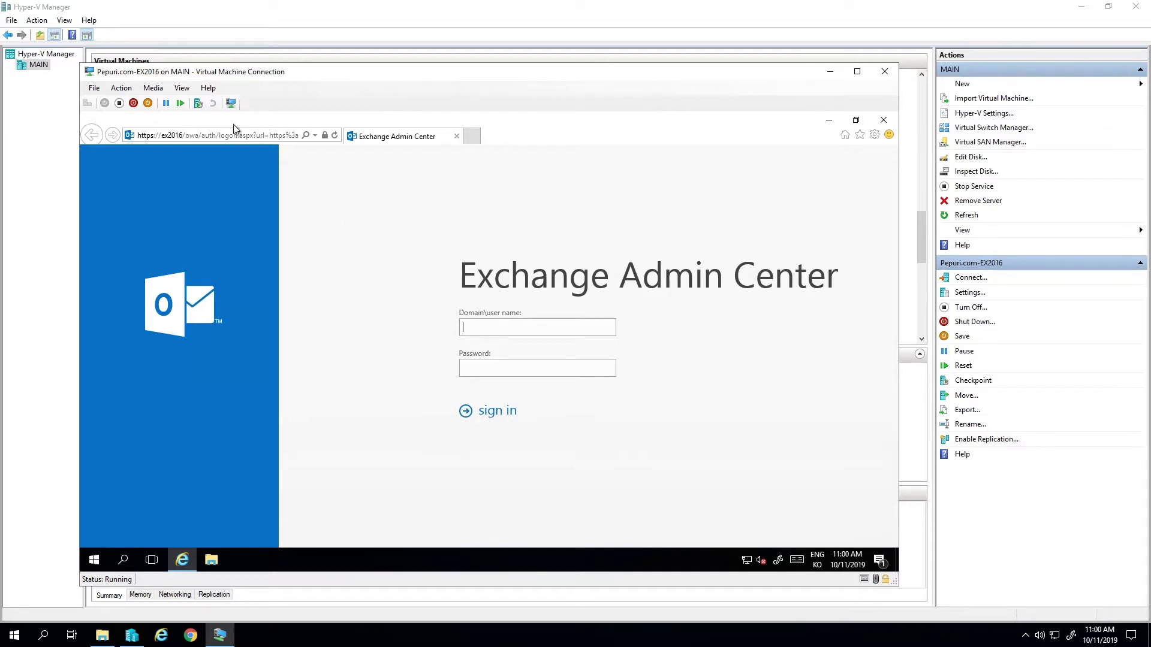
- Open localhost/ecp past the certificate warning and sign in with the Exchange admin account and password
click(254, 135)
text(localho)
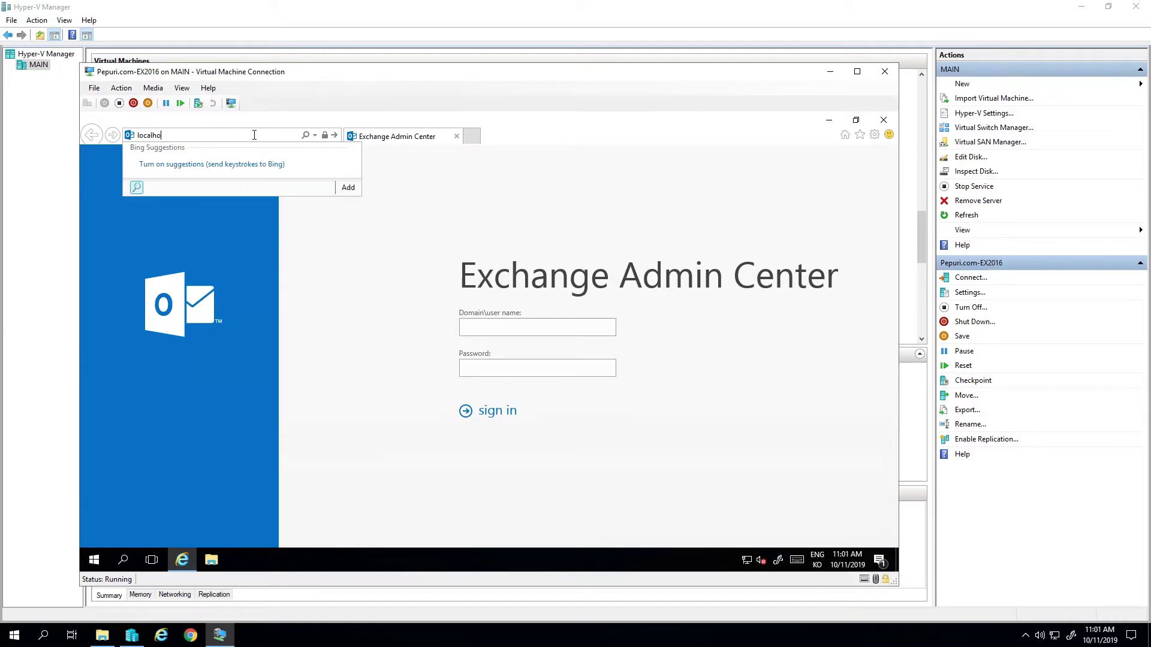
text(st/ecp)
key(Return)
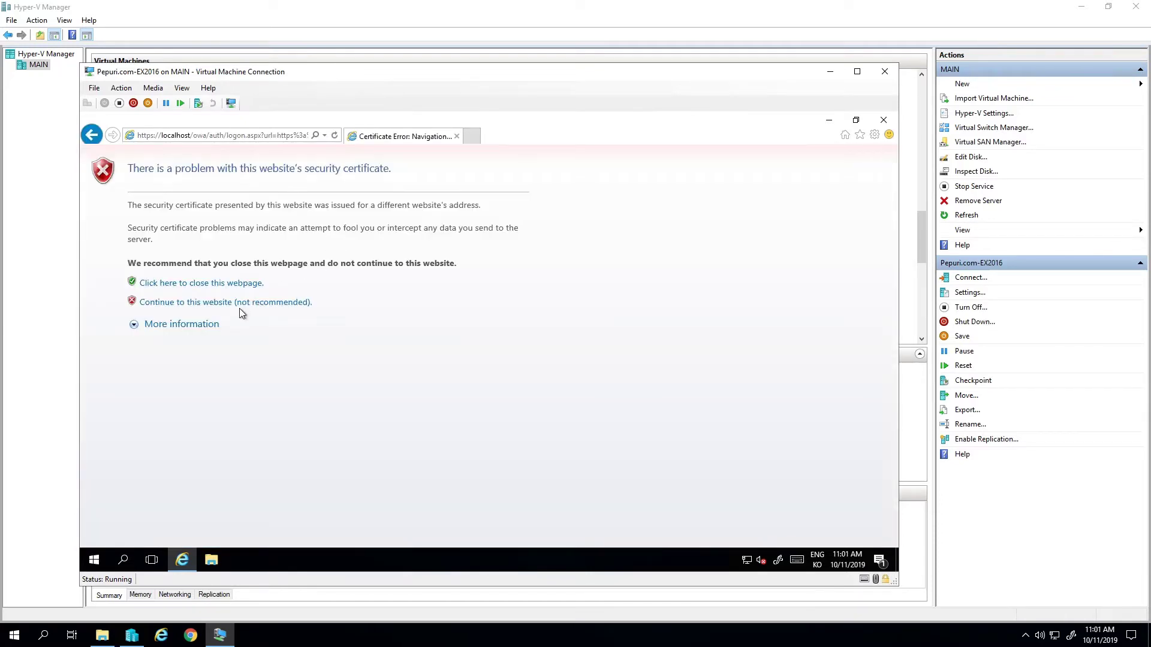
click(242, 306)
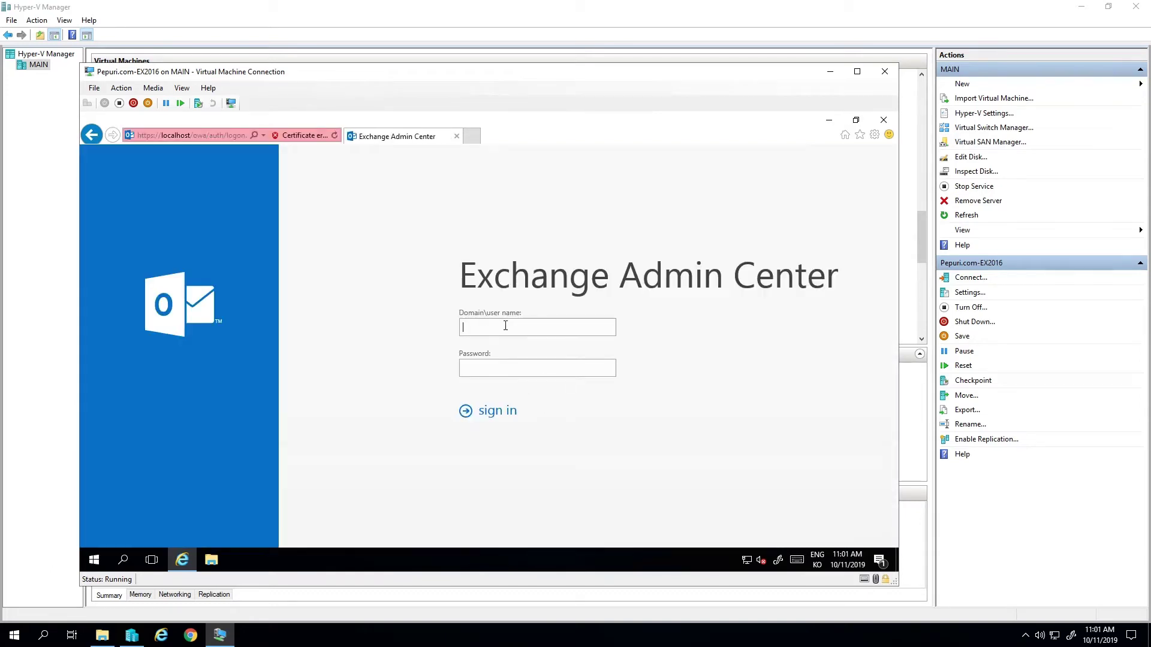
text(pepuri\ex-admin)
key(Tab)
text(•••••••••)
key(Return)
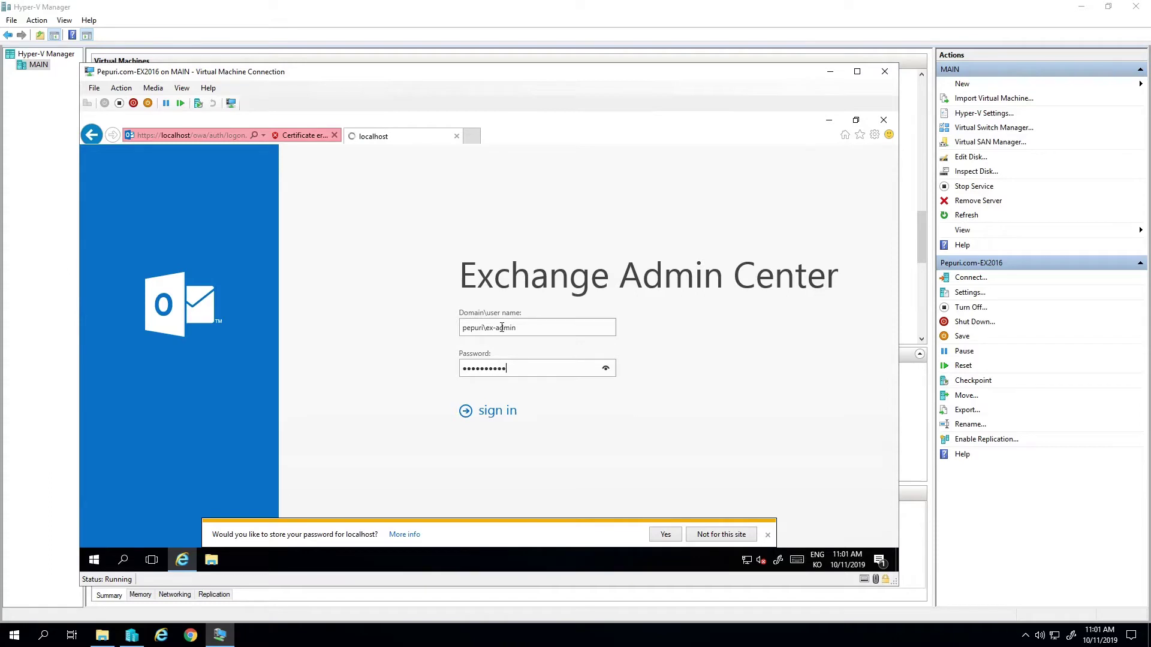
click(768, 536)
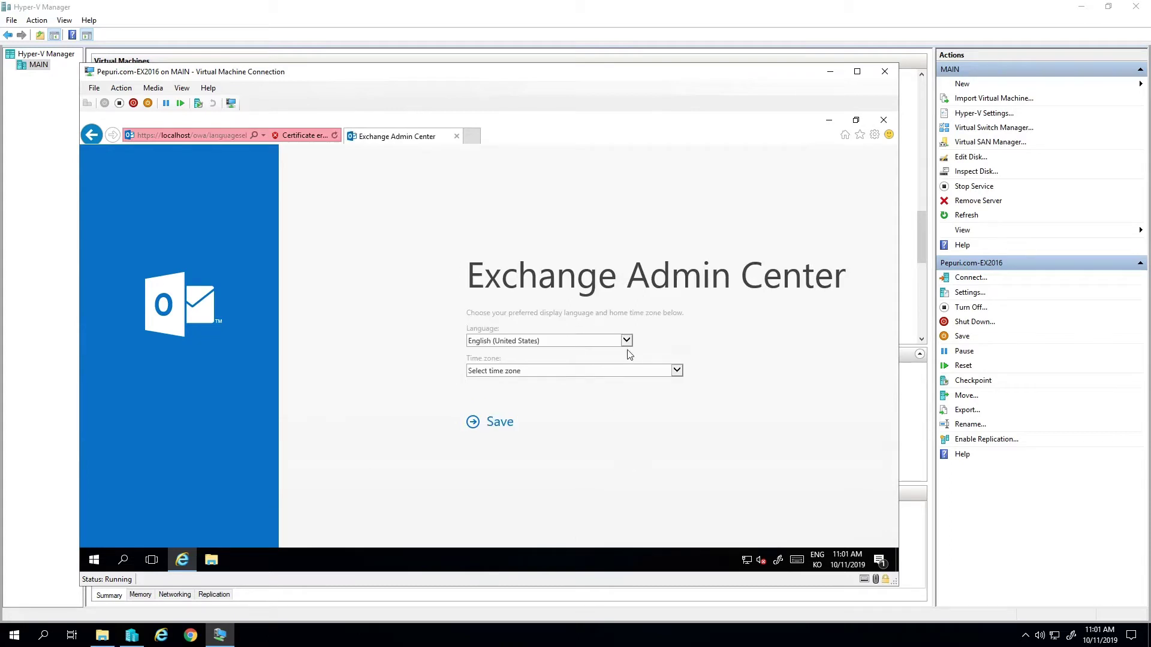
- Set the time zone to (UTC+09:00) Seoul and save the language settings
click(667, 371)
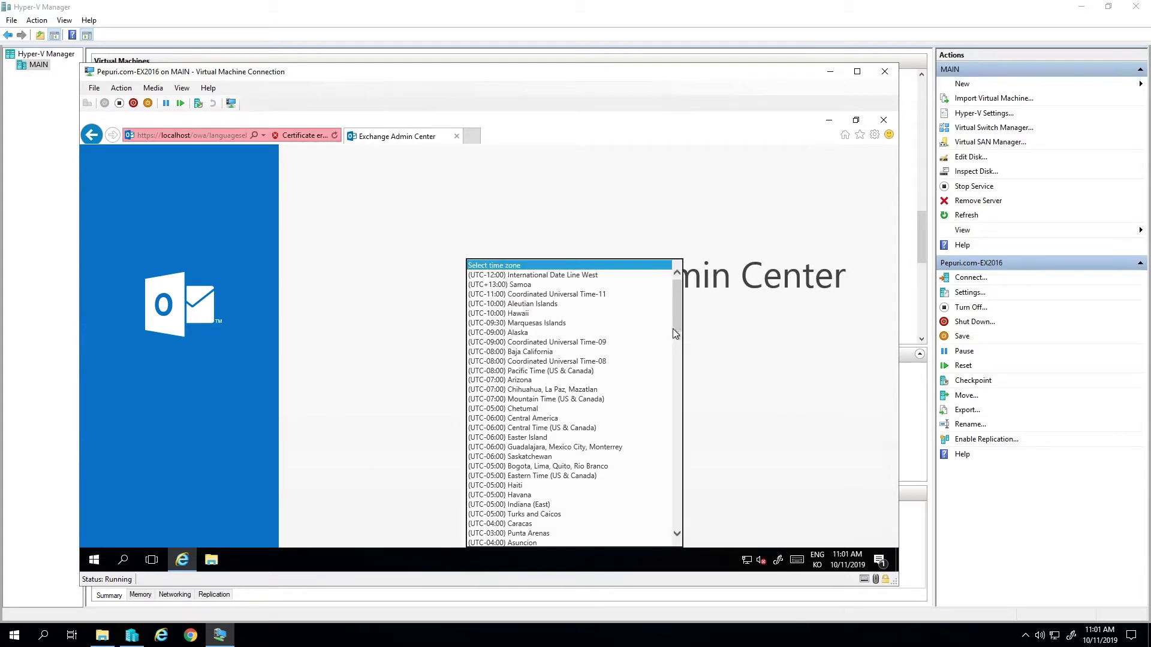
drag(676, 329, 661, 495)
click(534, 467)
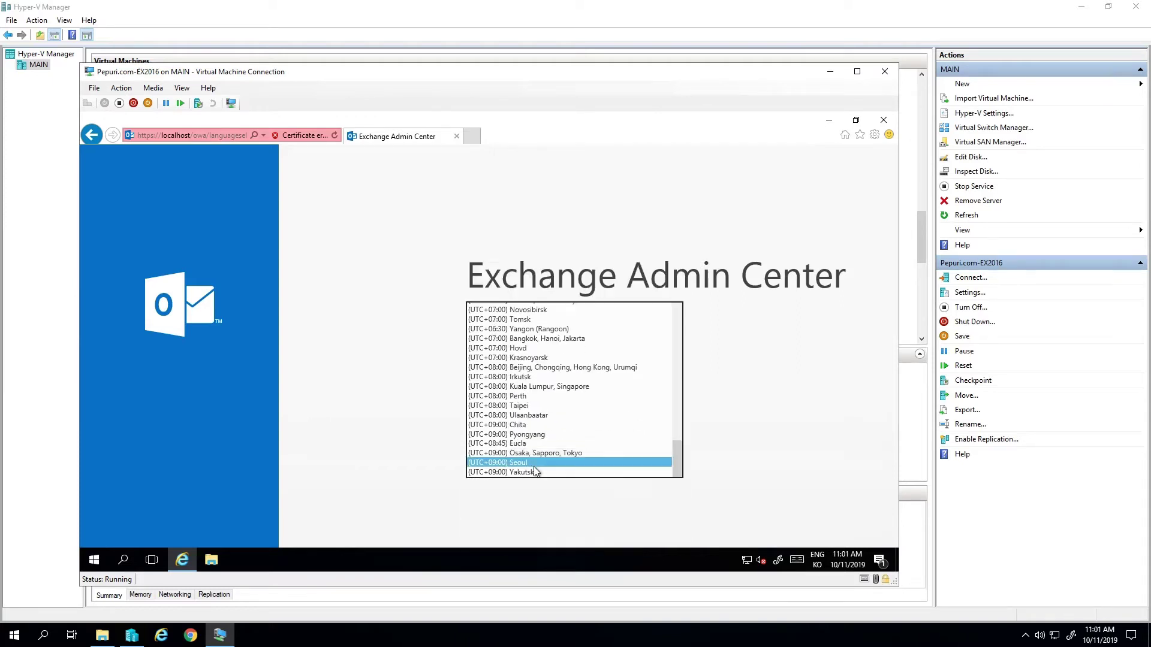
click(502, 425)
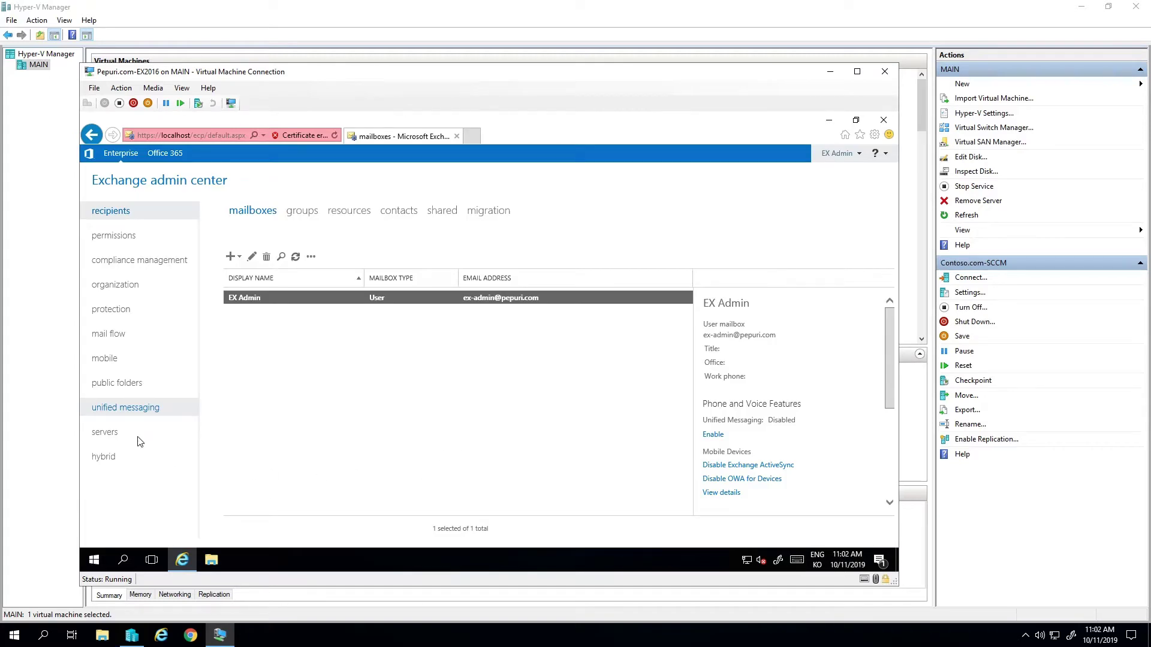
- Go to mail flow > send connectors via servers, and bring up the Run box
click(111, 437)
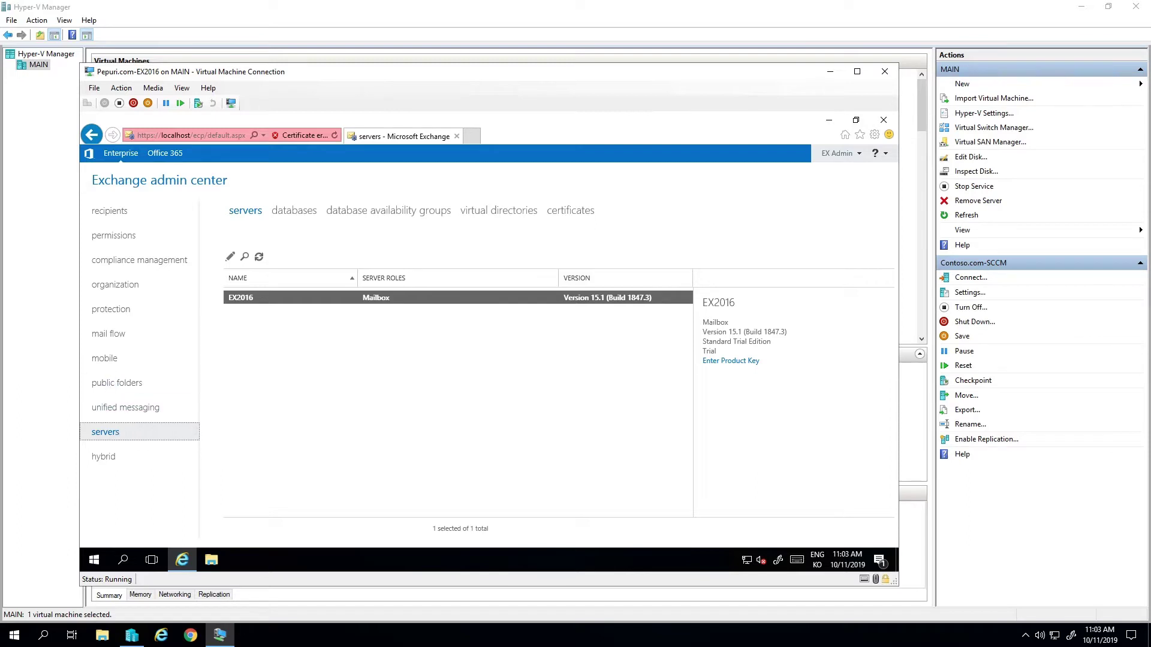
click(125, 337)
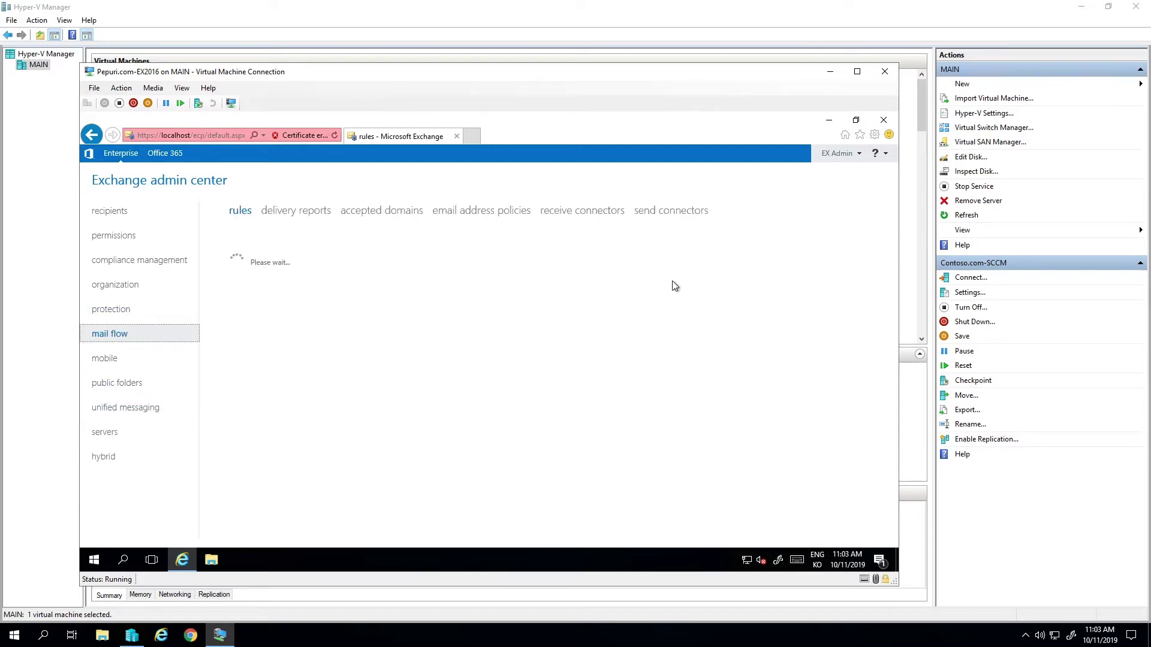
click(686, 216)
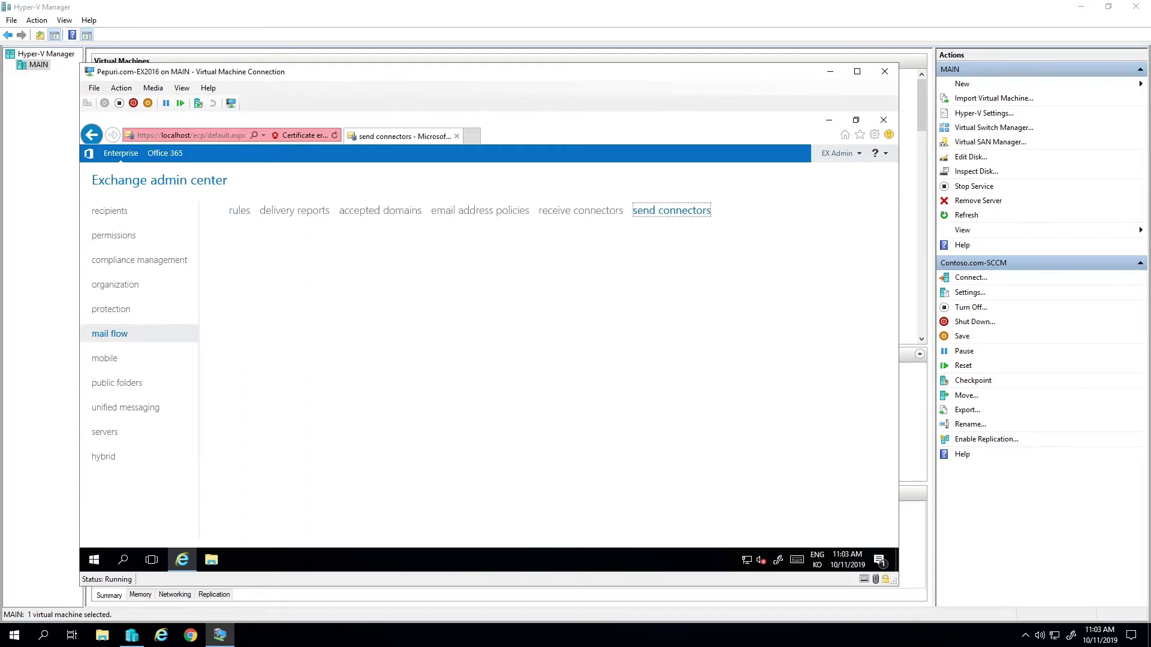
click(660, 612)
key(super+r)
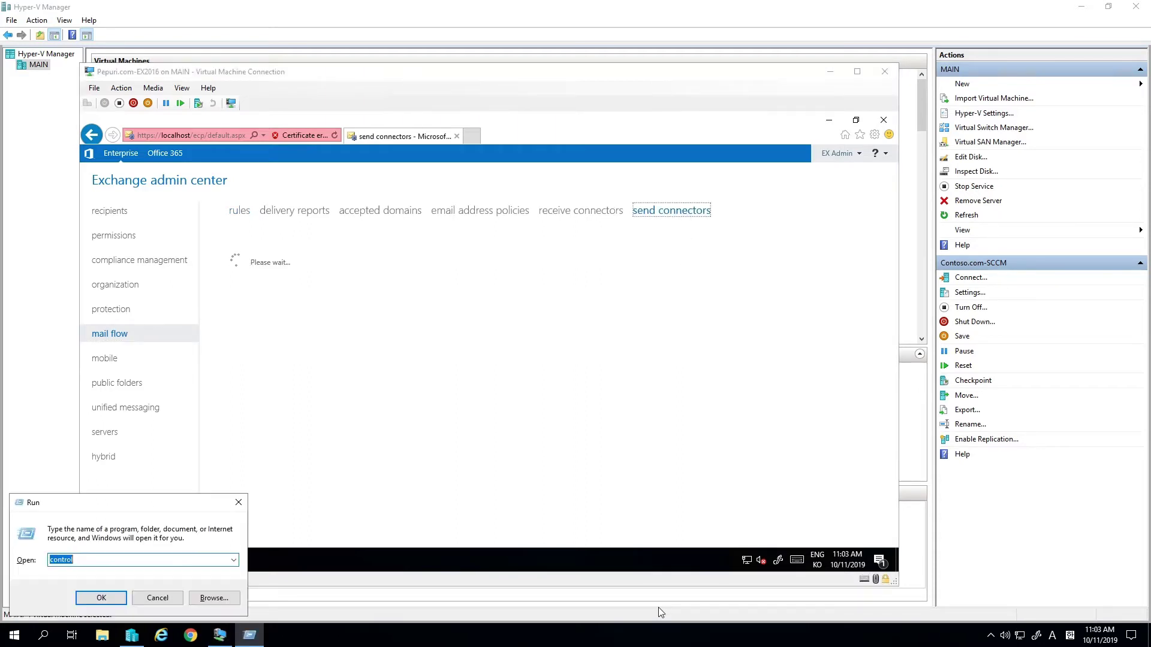
- Open a new Notepad and write the note 'ECP - Mail flow - send connectors'
text(mstsc)
key(Return)
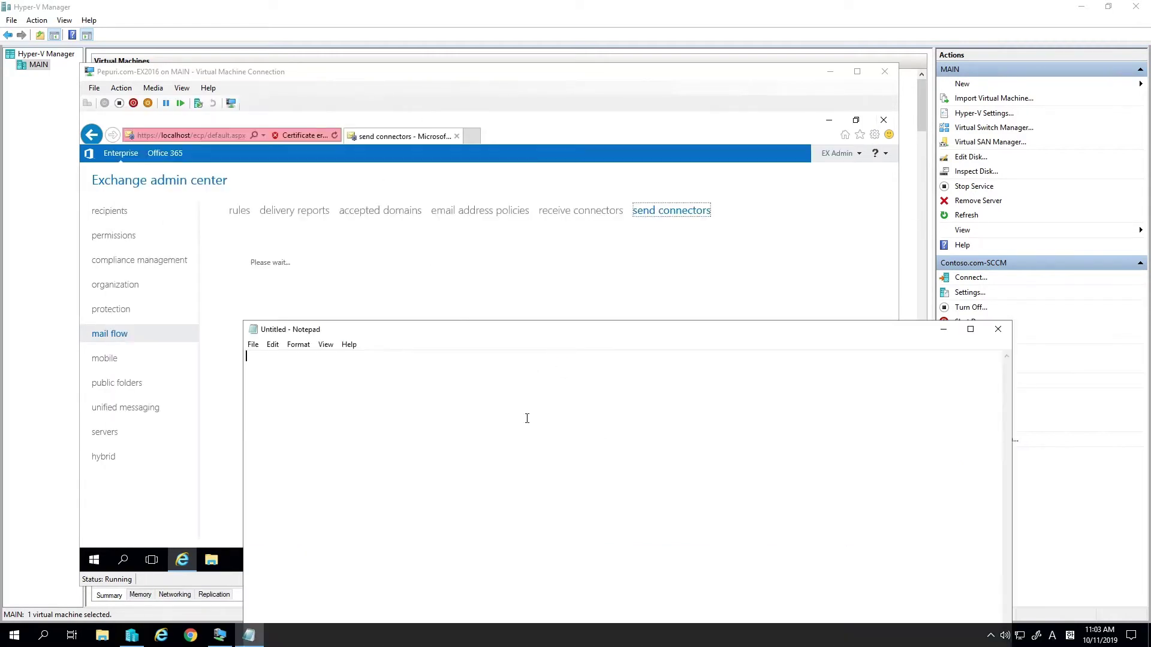
text(ECP )
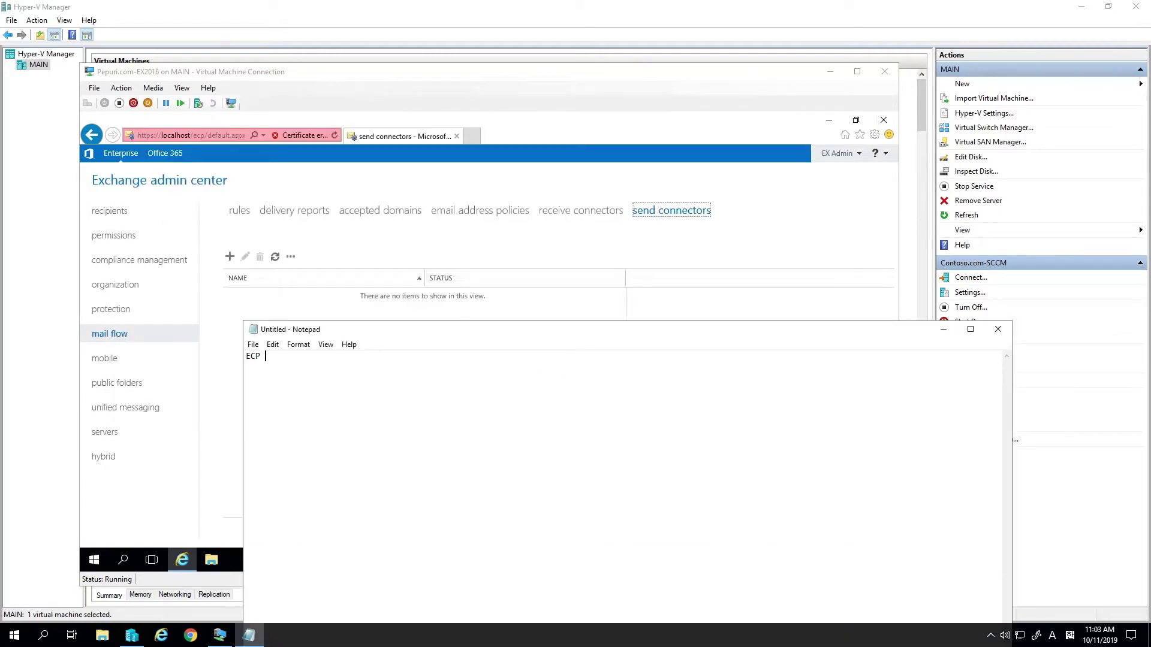
text(- Mail flow - send connectors)
- Start a new Internet-type send connector and name it Internet
click(229, 259)
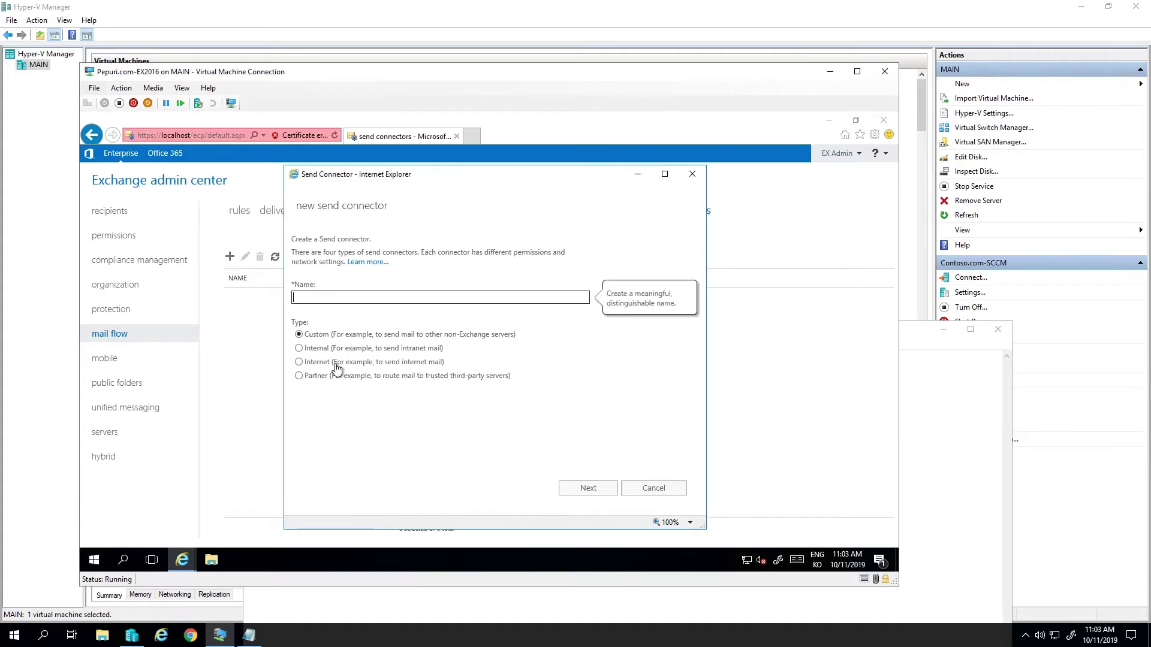
click(334, 362)
click(383, 298)
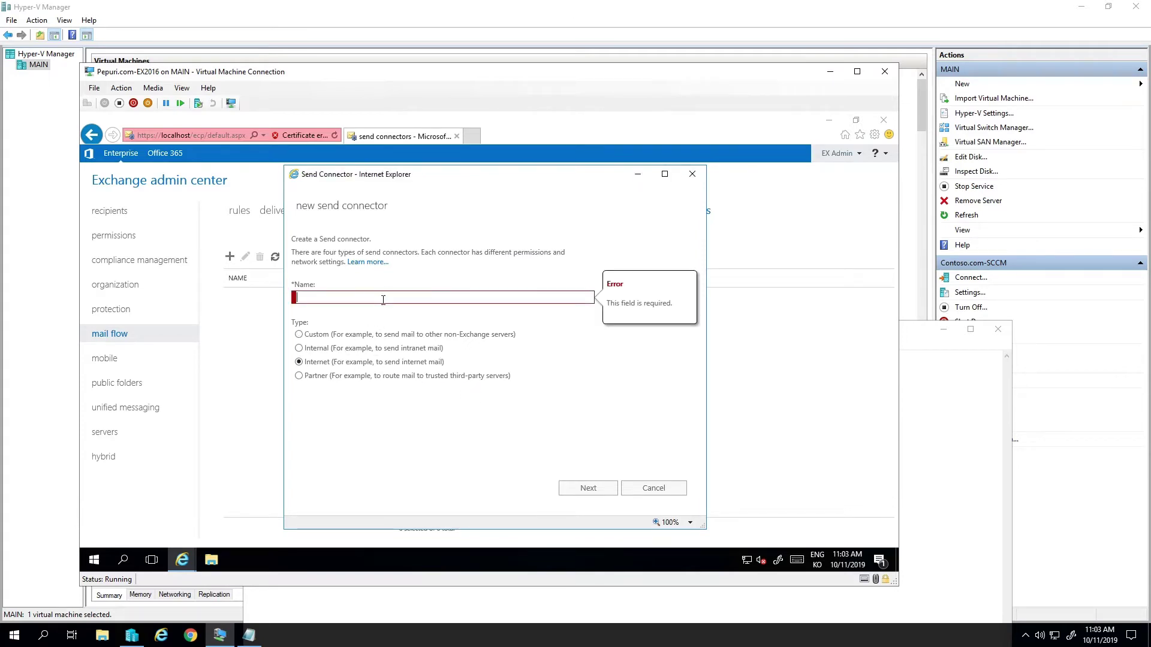
text(Inst)
text(ernet)
key(Return)
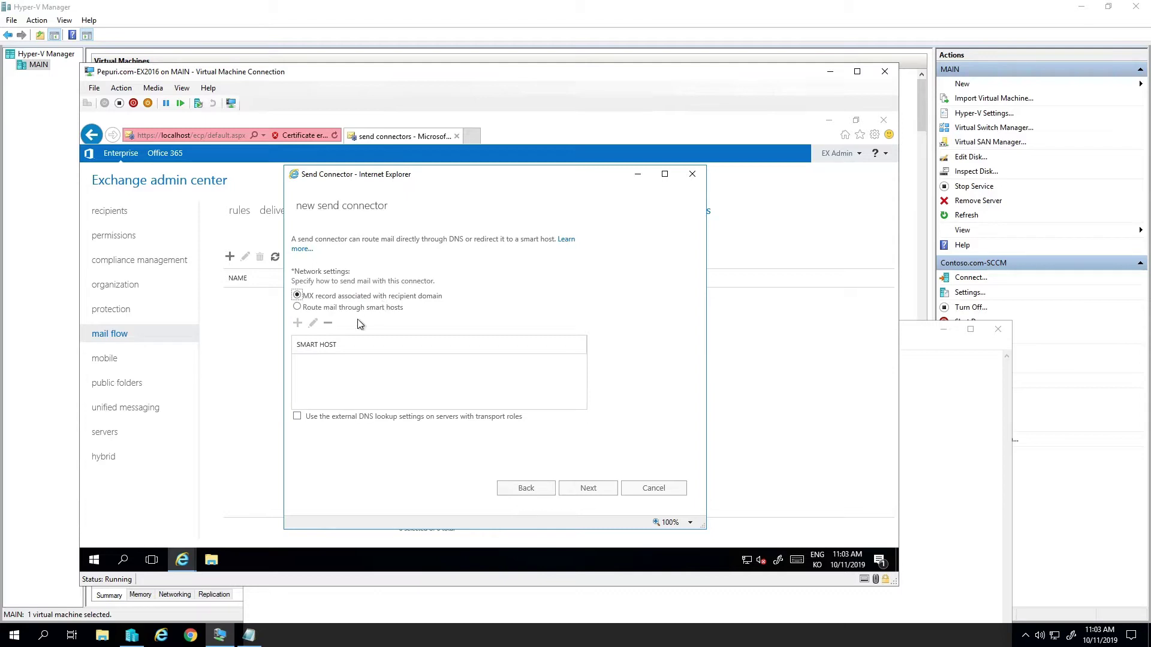
- Add the SMTP address space * to the connector
click(591, 498)
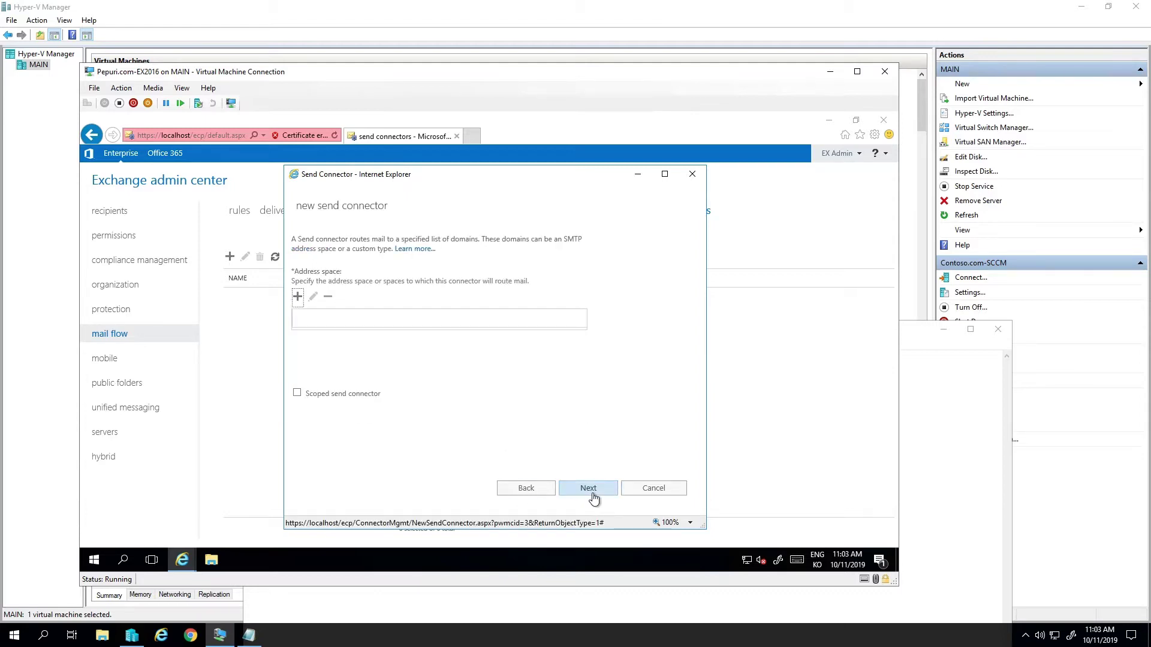
click(297, 296)
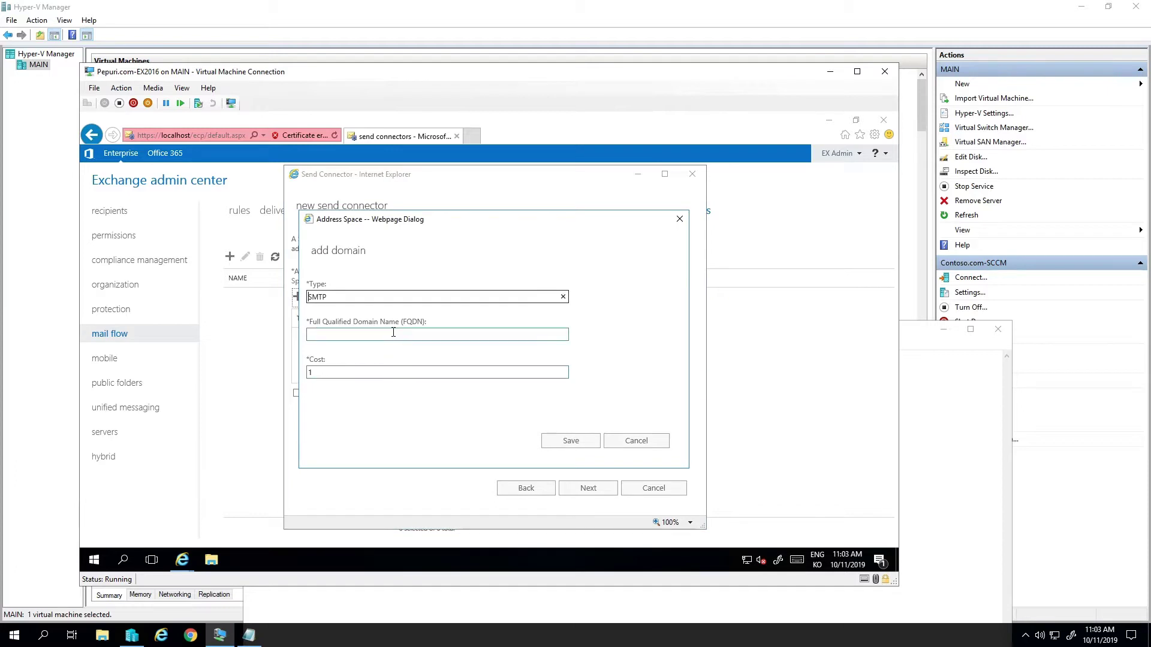
click(391, 333)
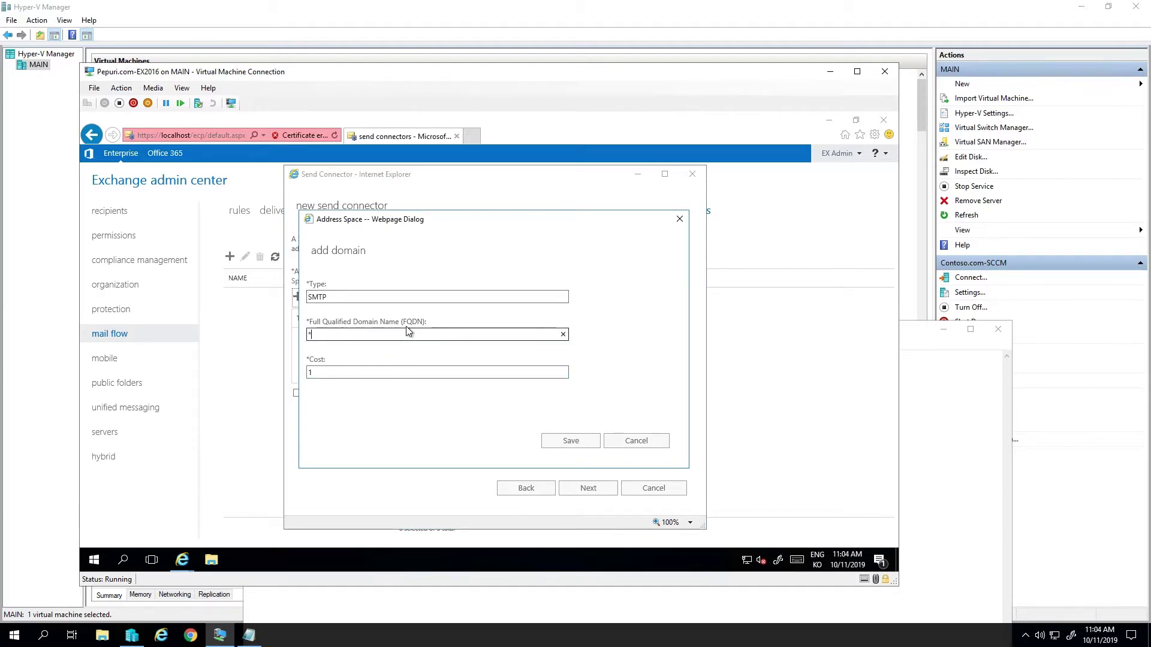
click(566, 443)
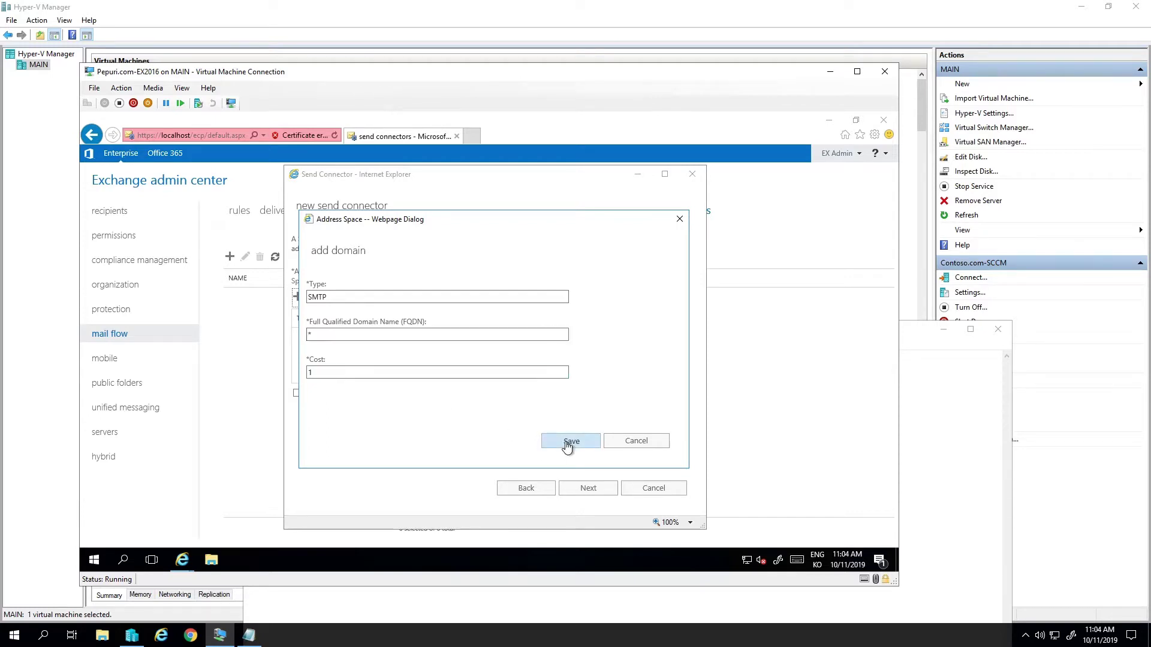
- Add EX2016 as the source server and finish creating the connector
click(588, 489)
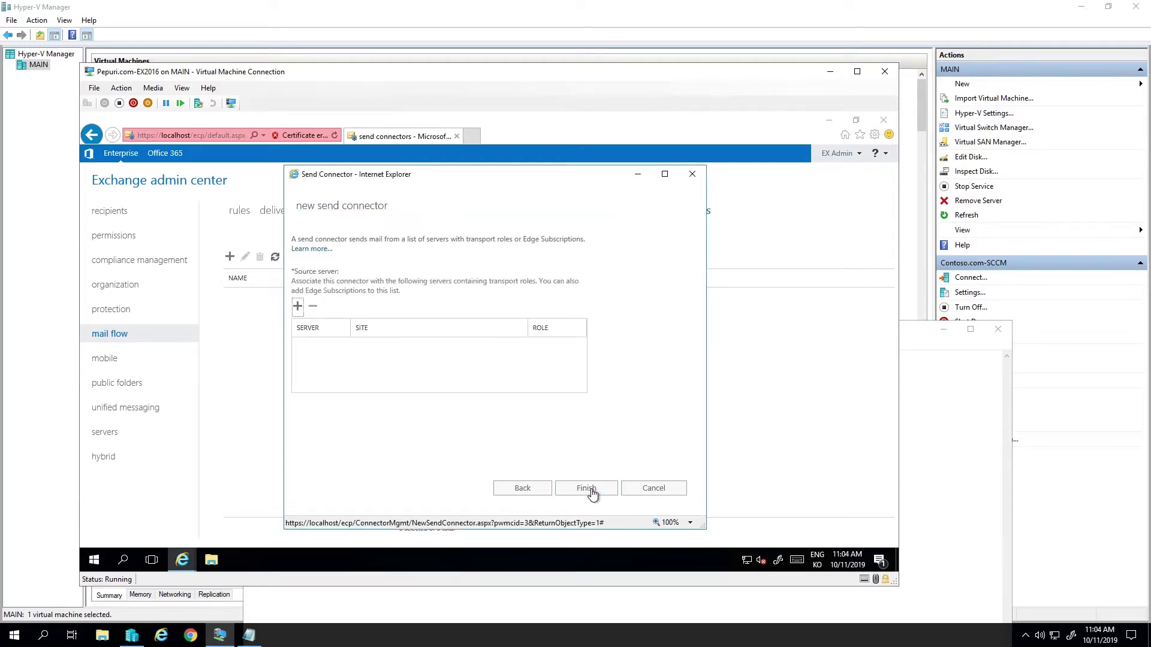
click(298, 306)
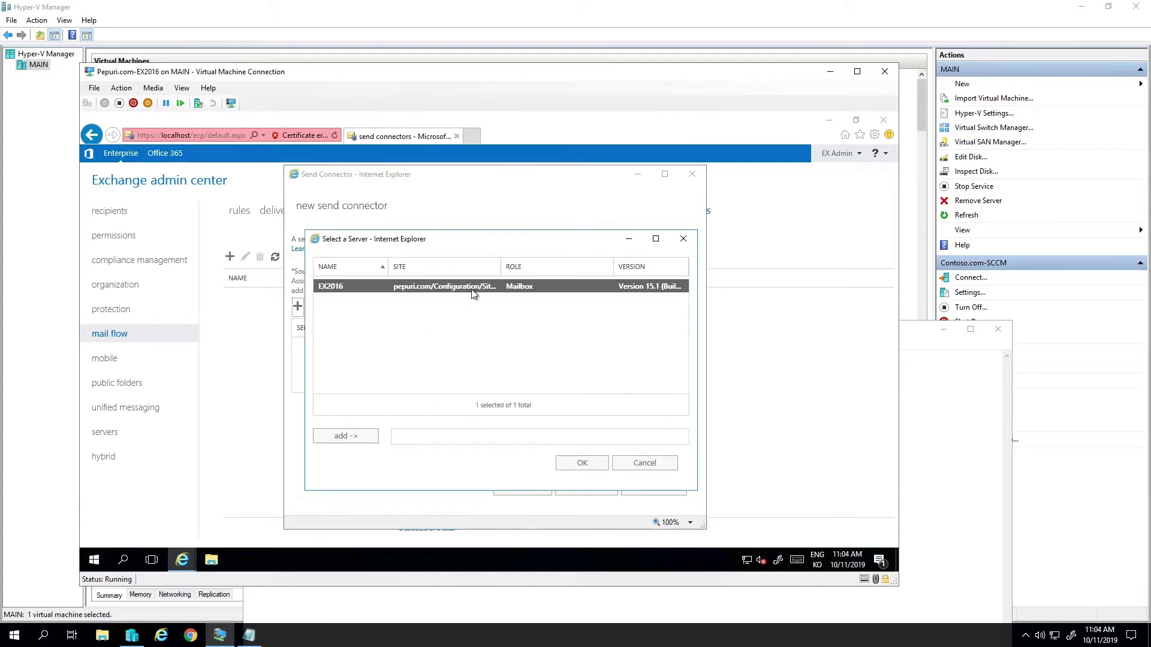
double_click(475, 291)
click(582, 464)
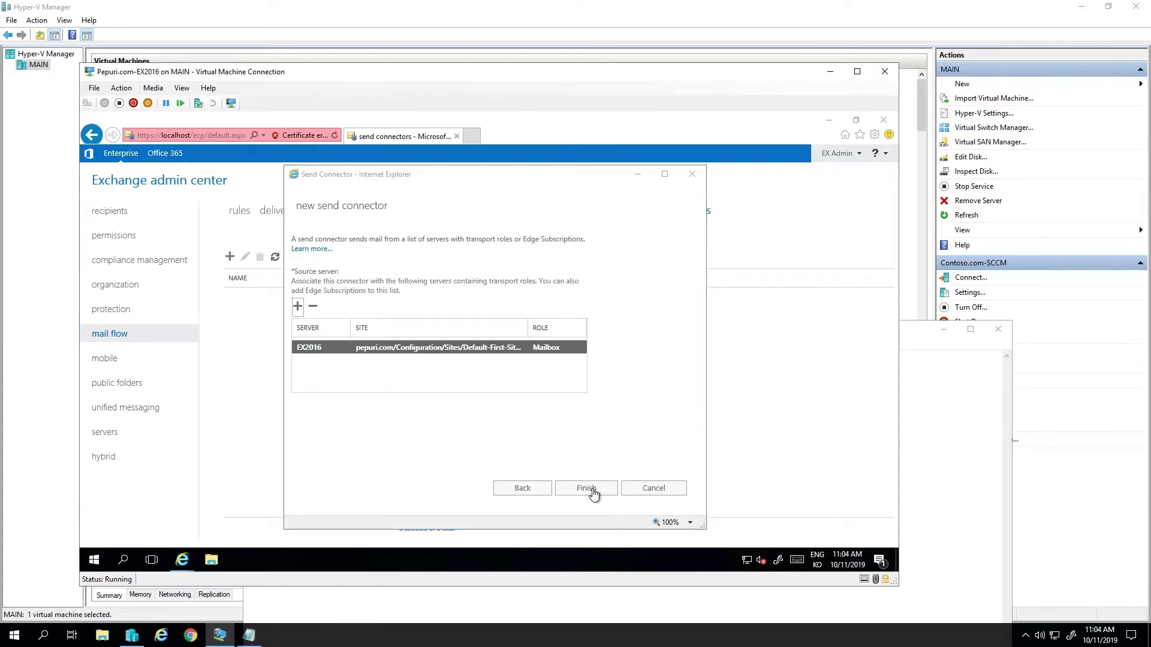
click(586, 488)
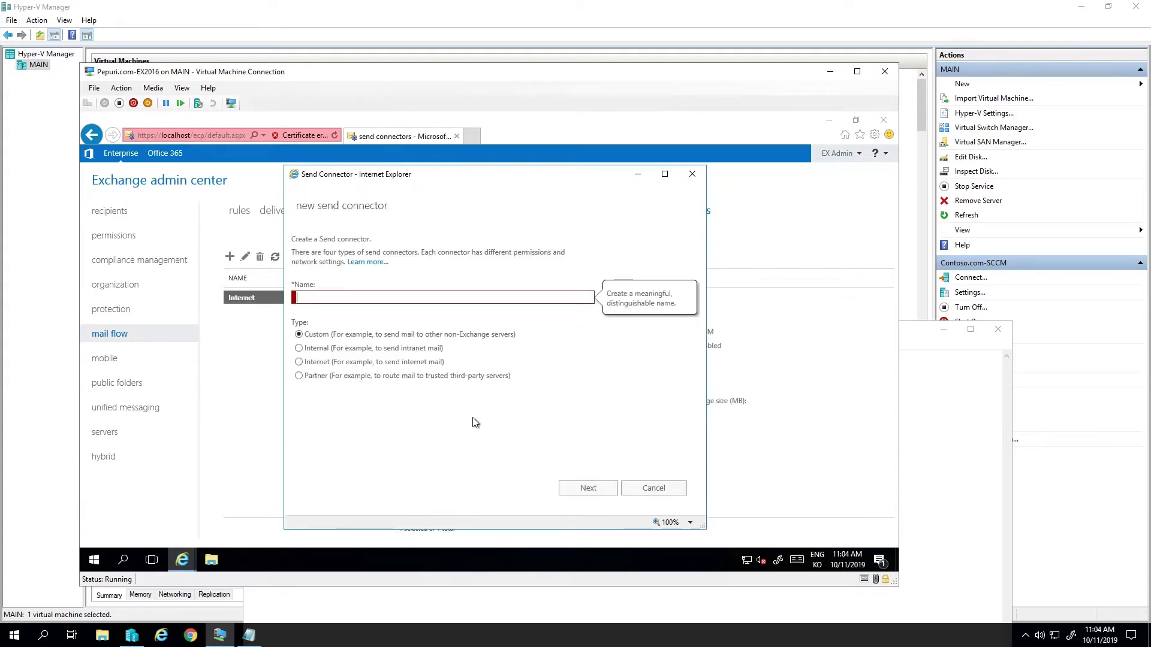
click(654, 488)
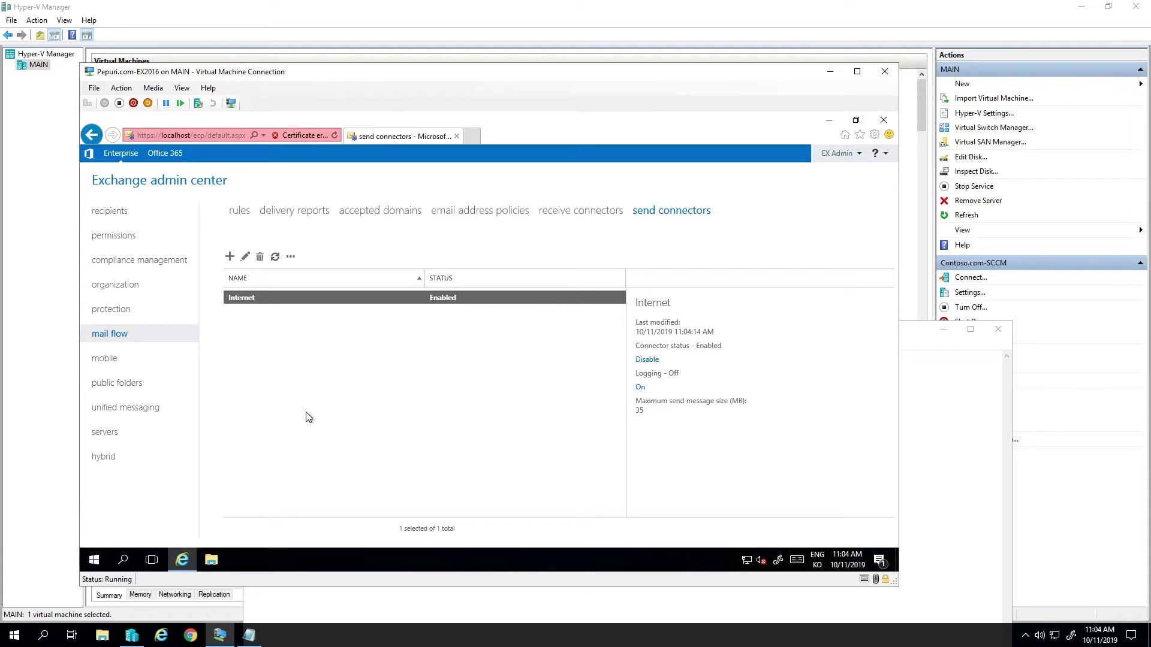
- Load localhost/owa in a new browser tab
click(473, 135)
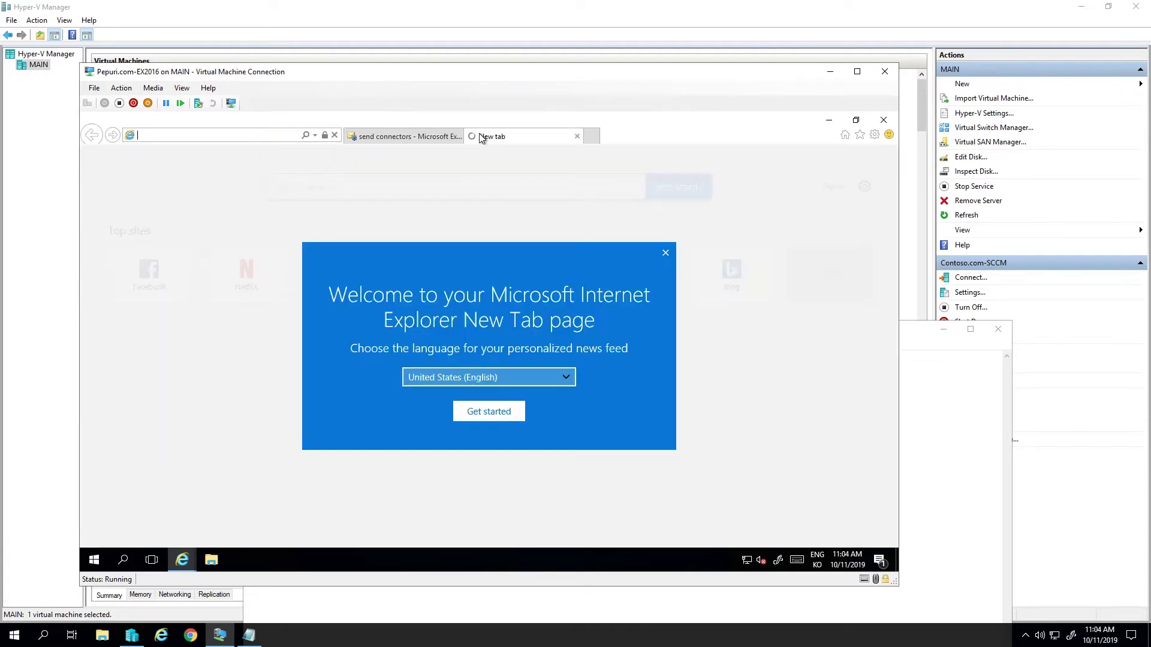
click(665, 253)
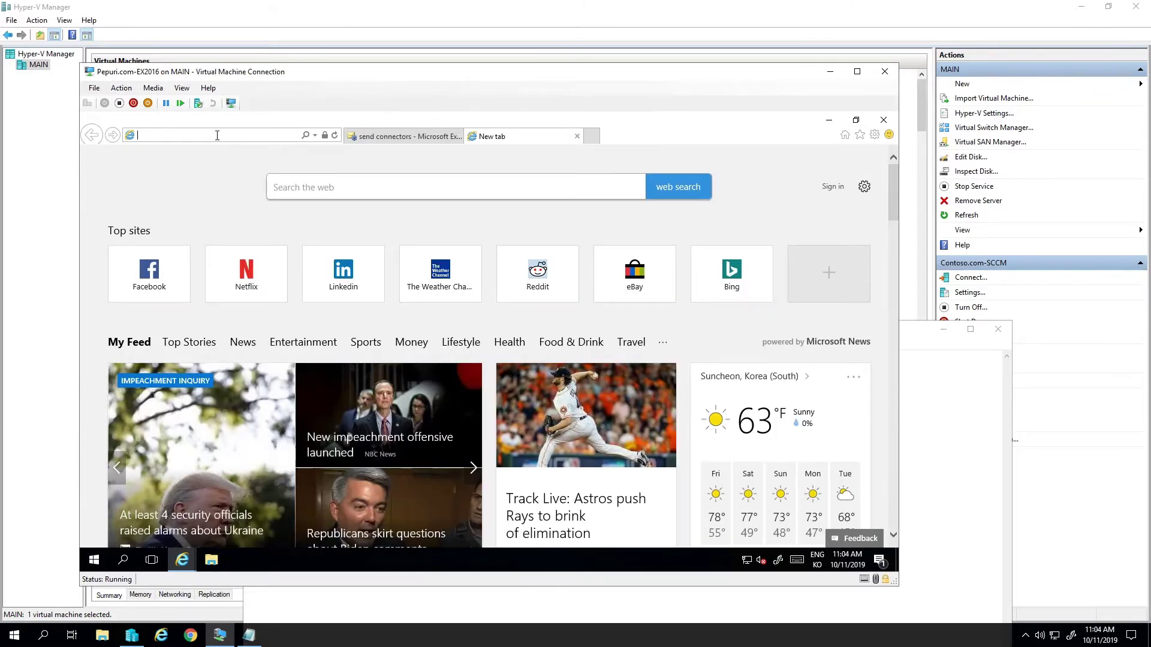
text(lo)
key(End)
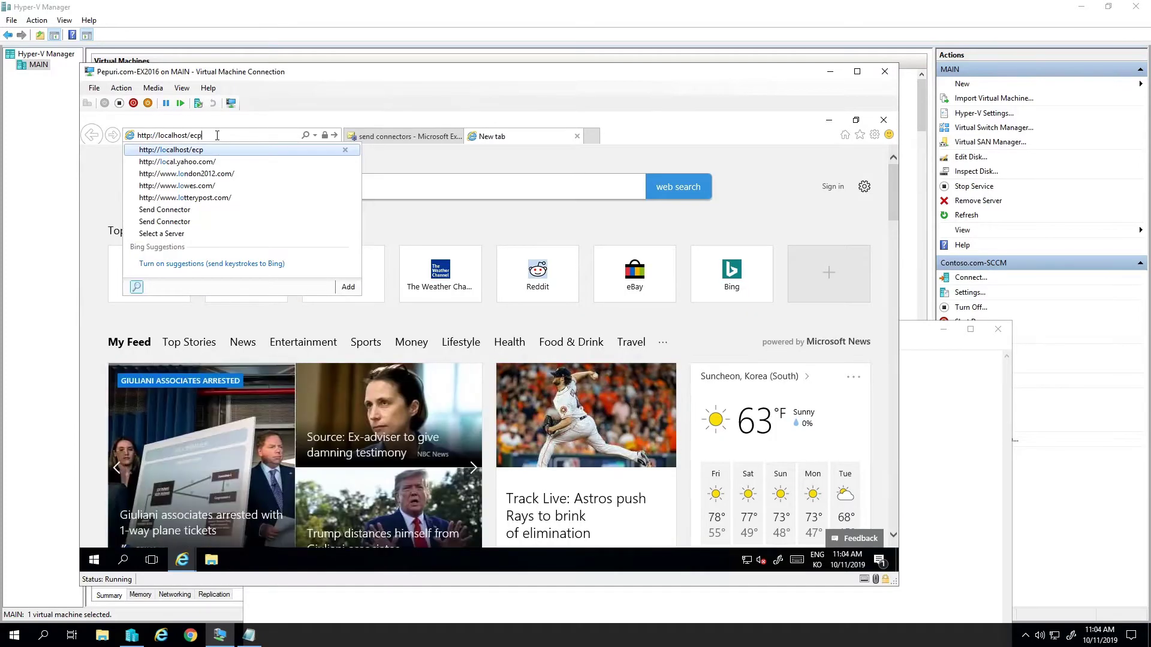
text(owa)
key(Return)
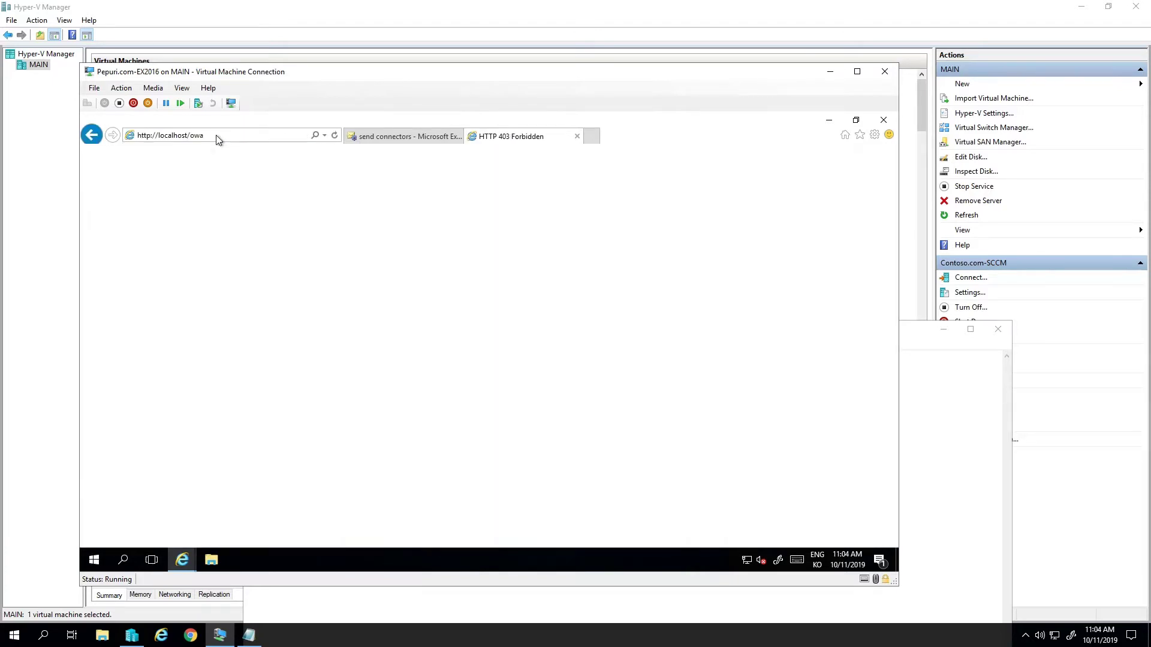
click(145, 137)
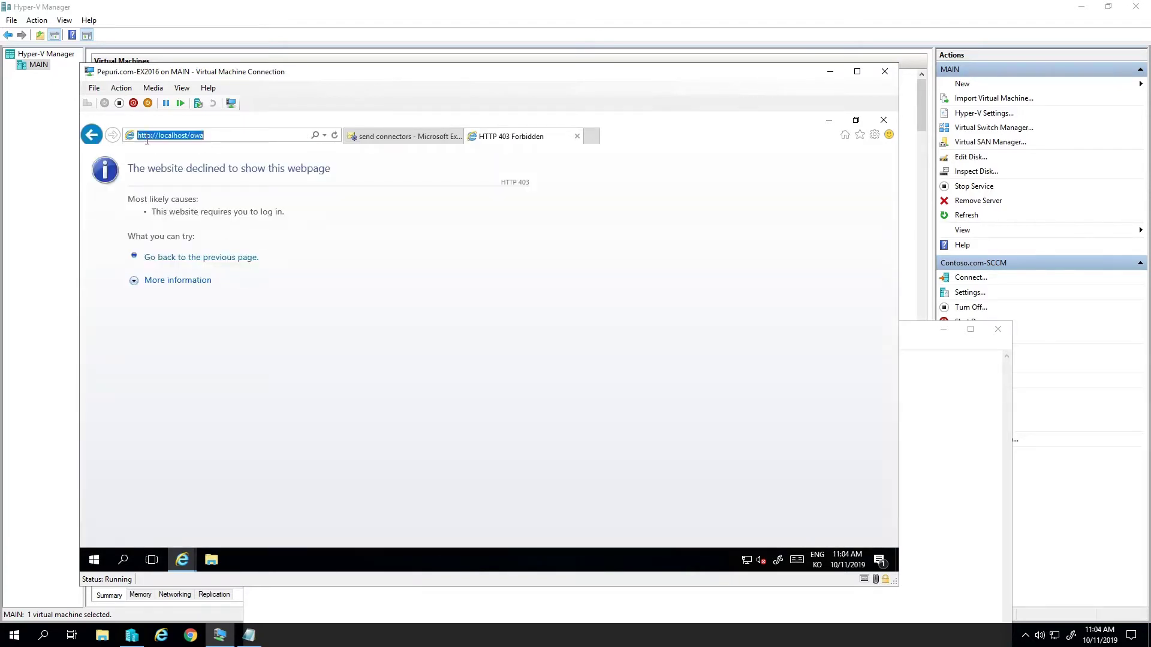
click(146, 137)
text(s)
key(Return)
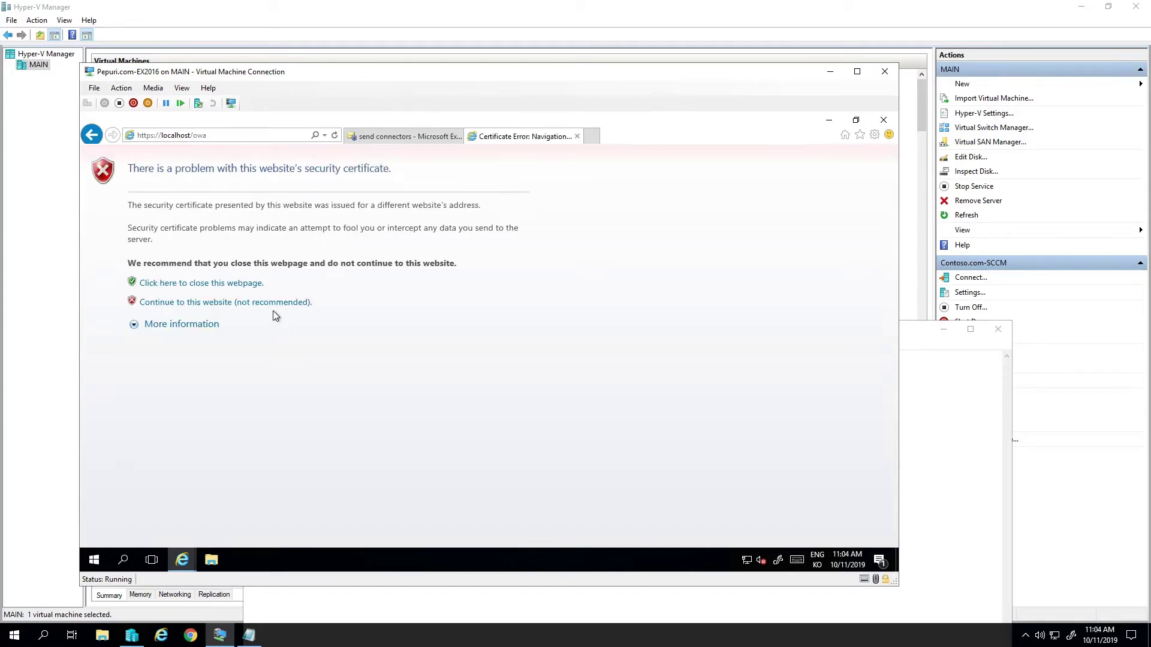
click(273, 303)
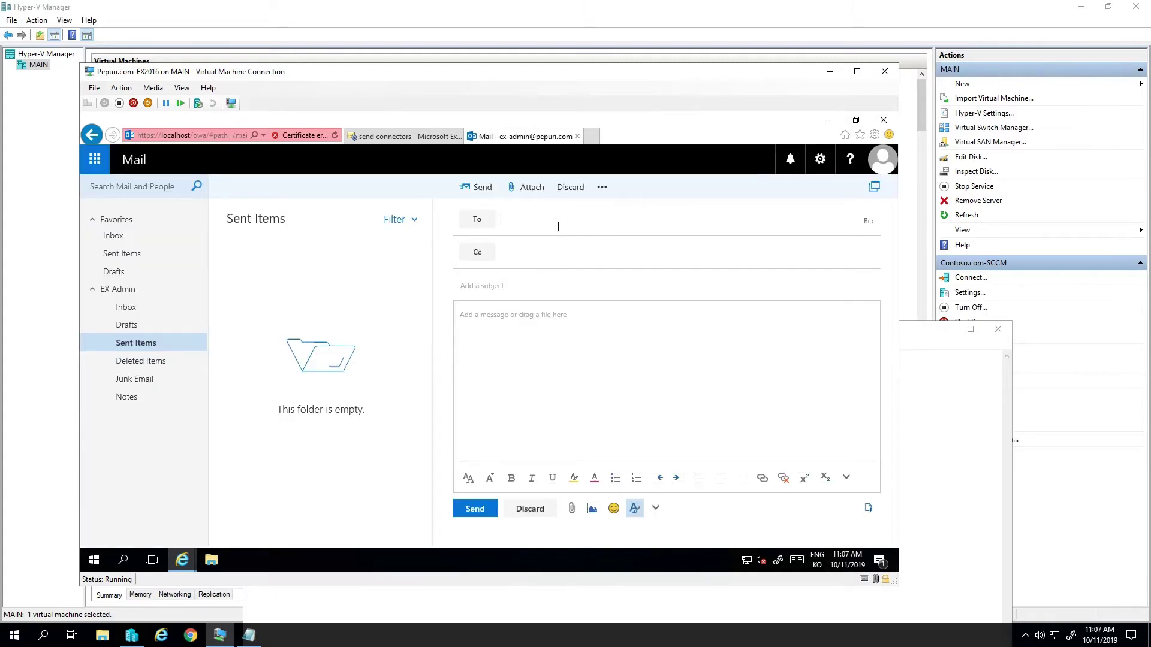
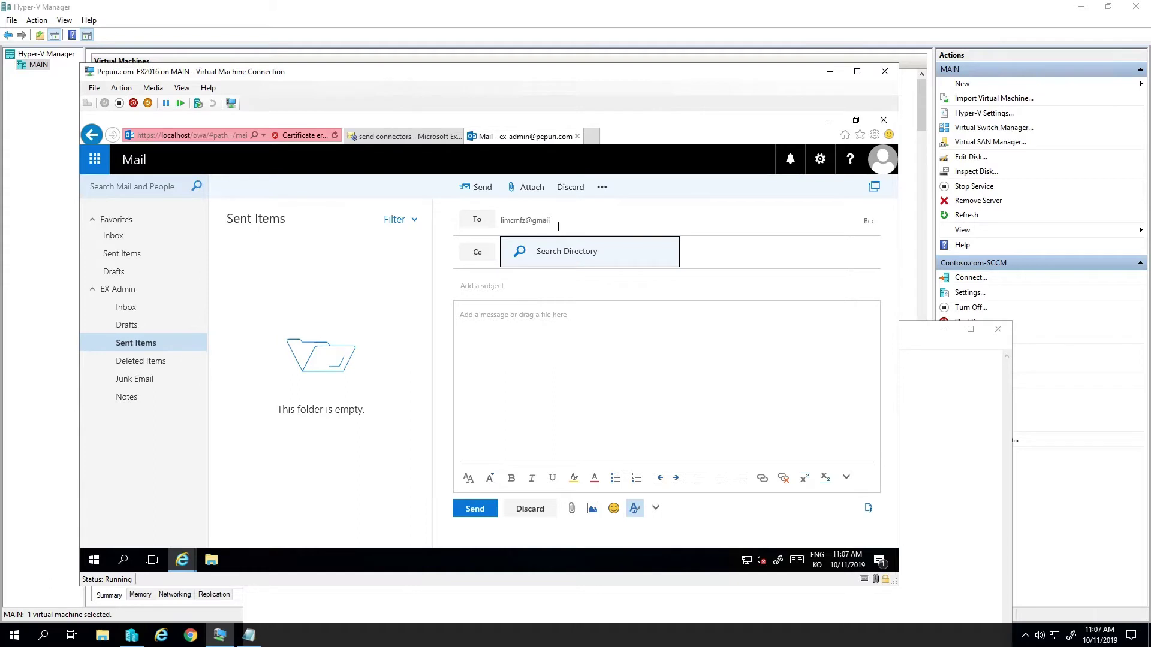
- Send a message with subject test1 and body test to the external Gmail address
key(Tab)
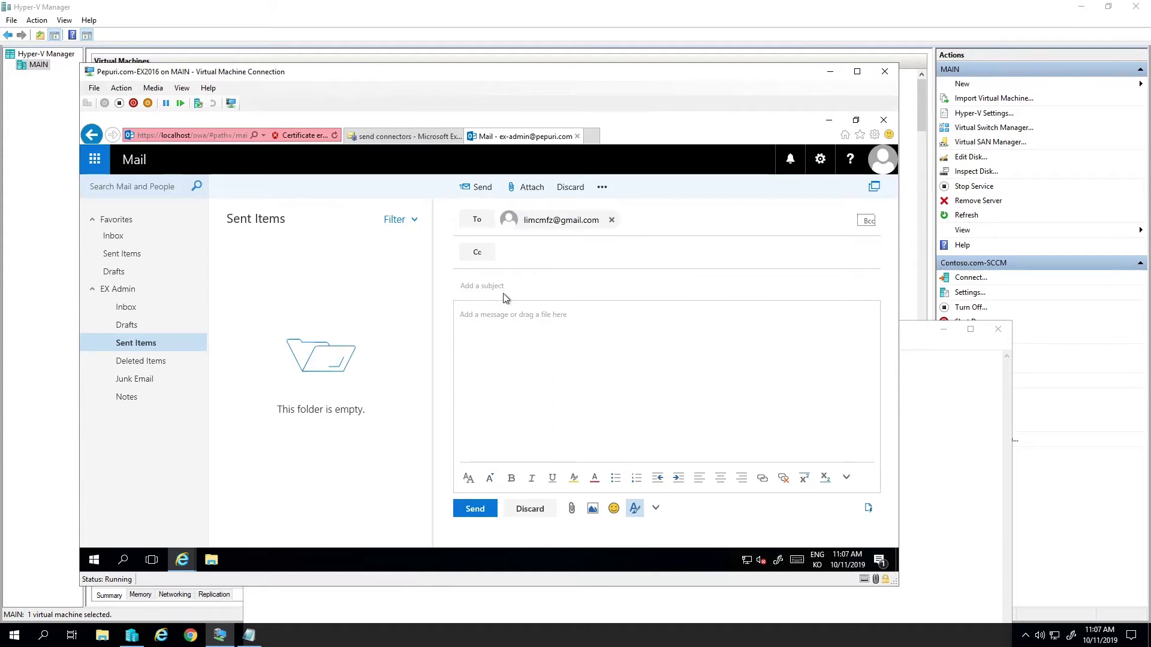
click(504, 294)
text(test)
click(539, 331)
text(test)
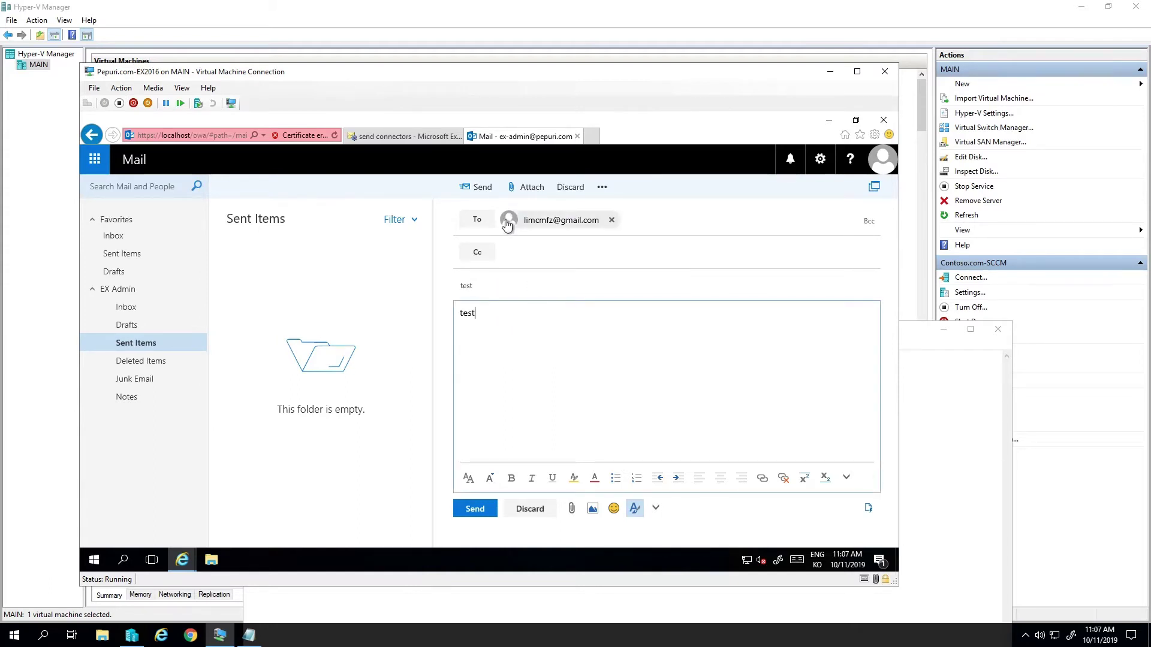
key(shift+Tab)
text(1)
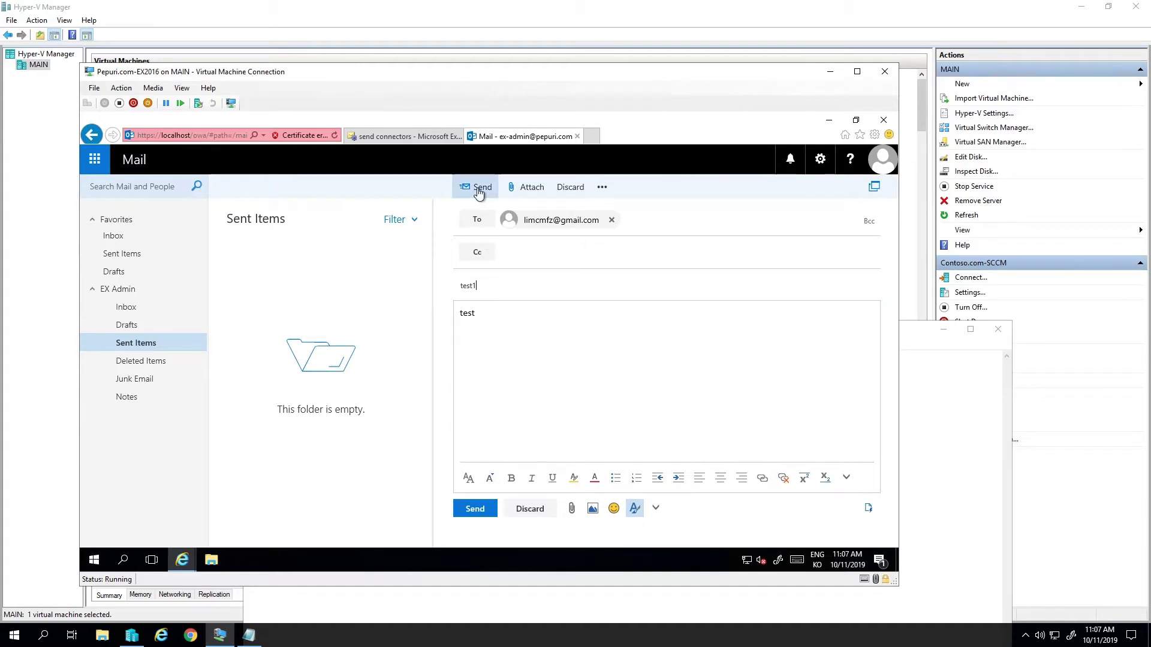
click(480, 188)
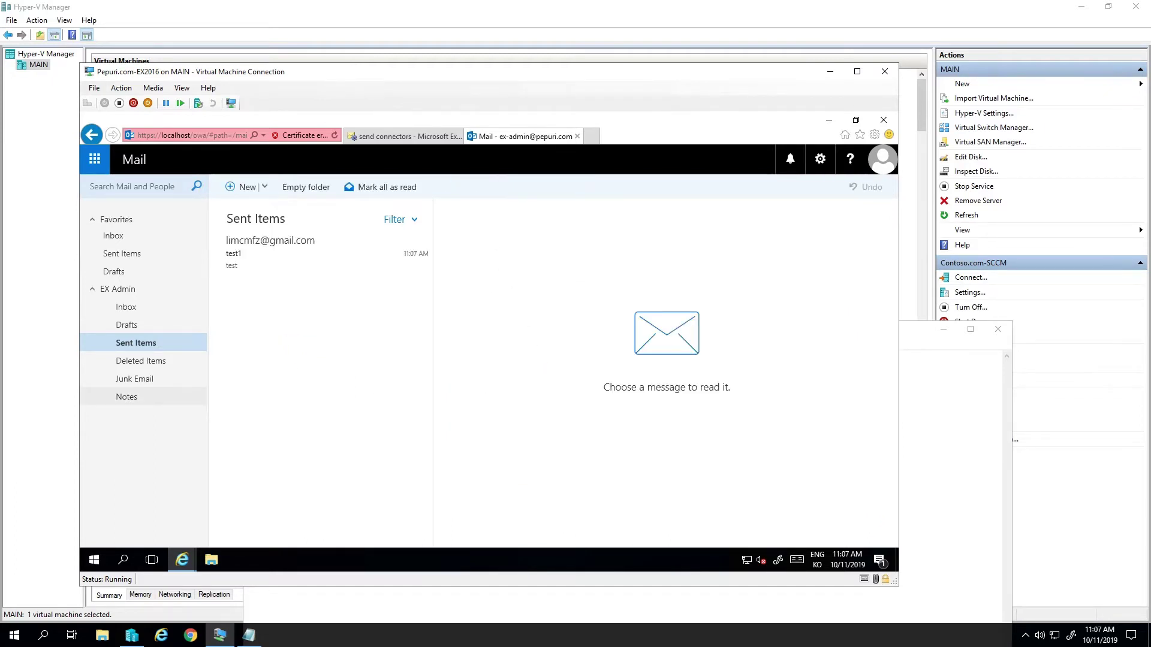
key(alt+Tab)
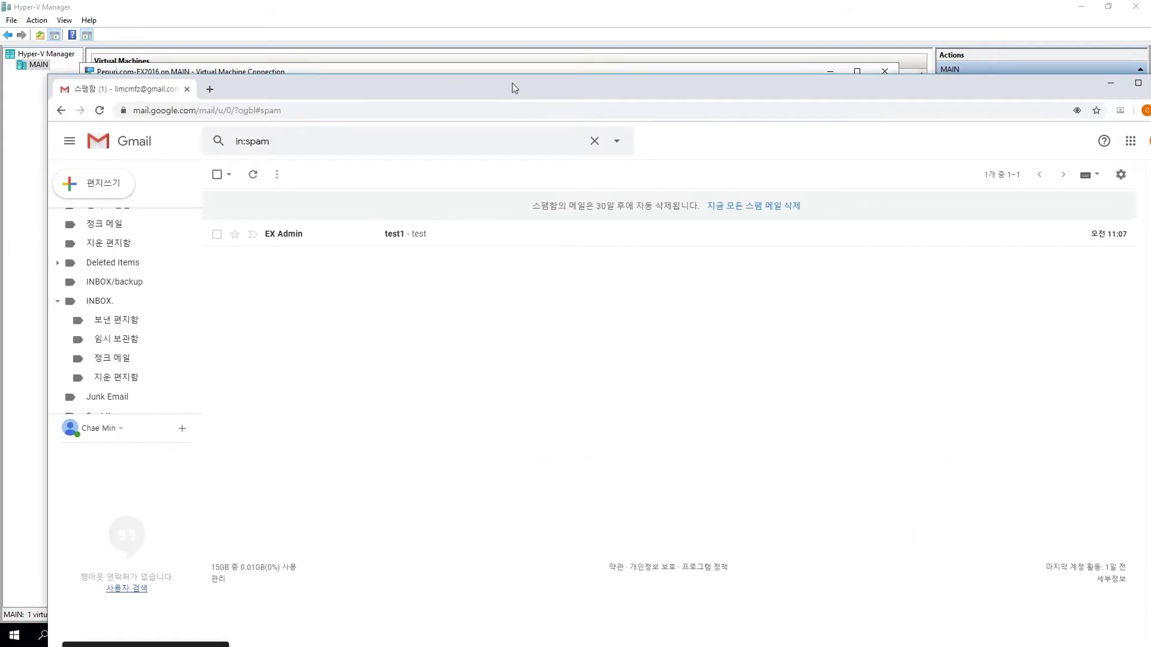
- Maximize Gmail, open the test1 message in Spam, then move the window aside
double_click(512, 83)
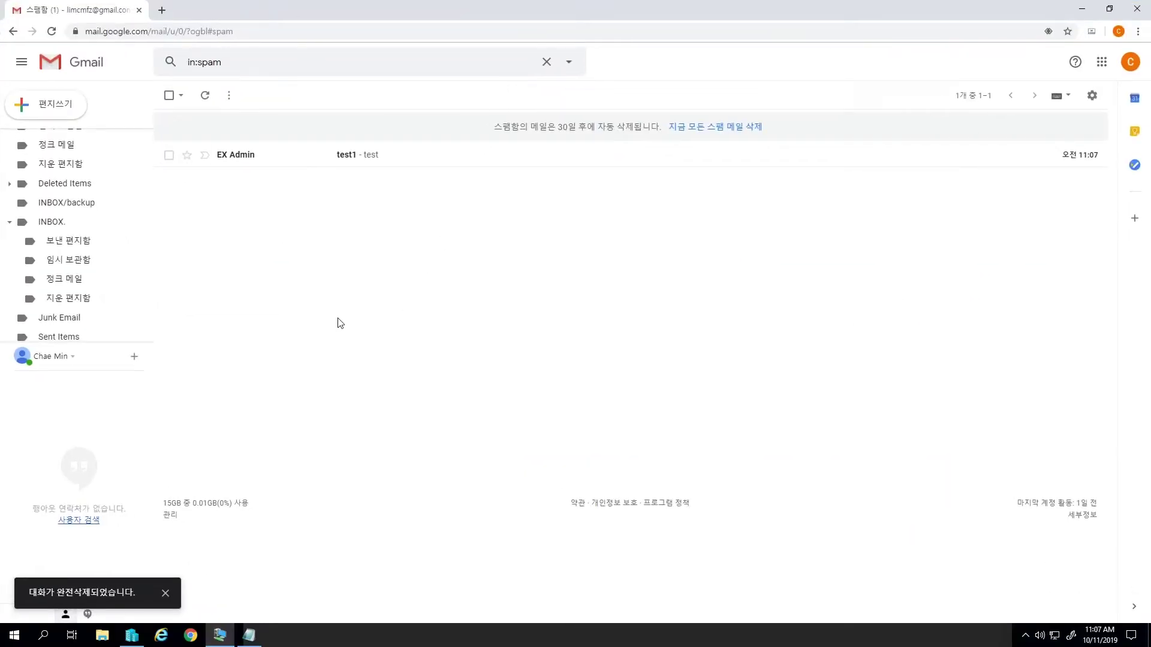
click(366, 157)
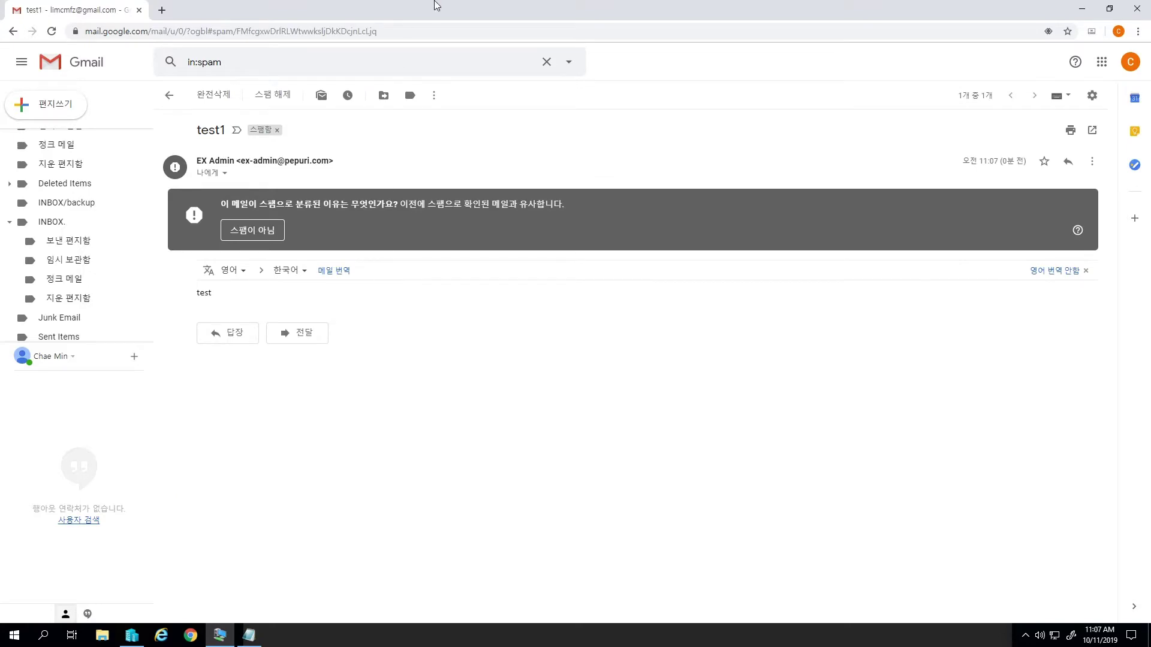
drag(517, 7, 382, 323)
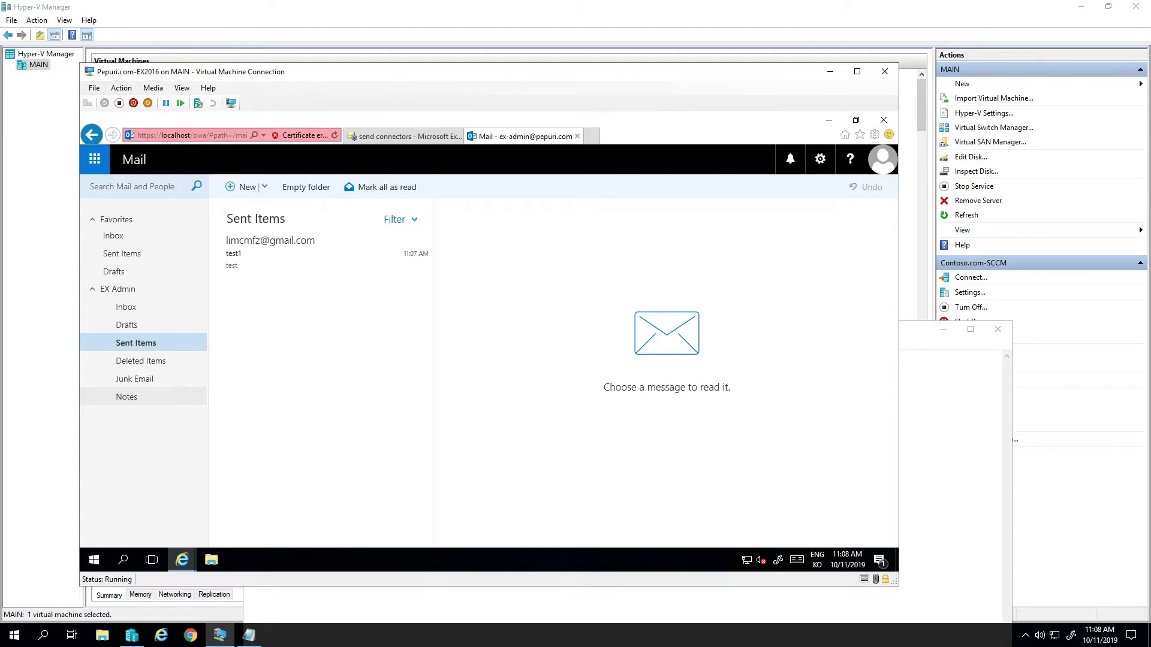
- Close the OWA tab and open EX2016's Outlook Anywhere settings
key(ctrl+w)
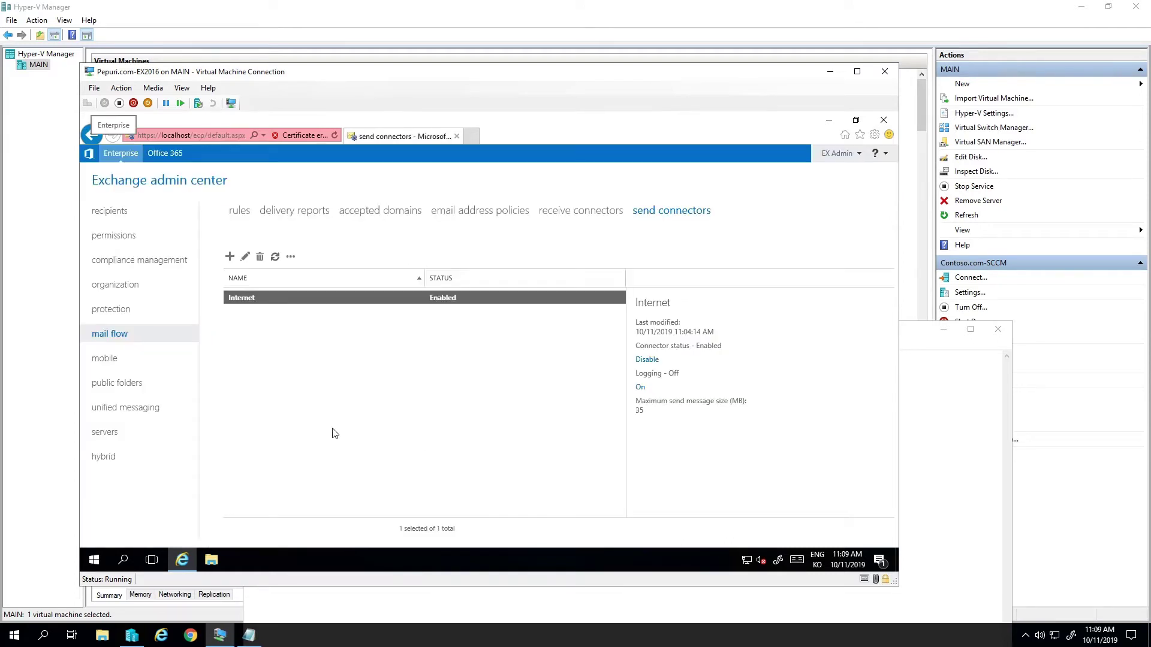
click(106, 432)
double_click(304, 298)
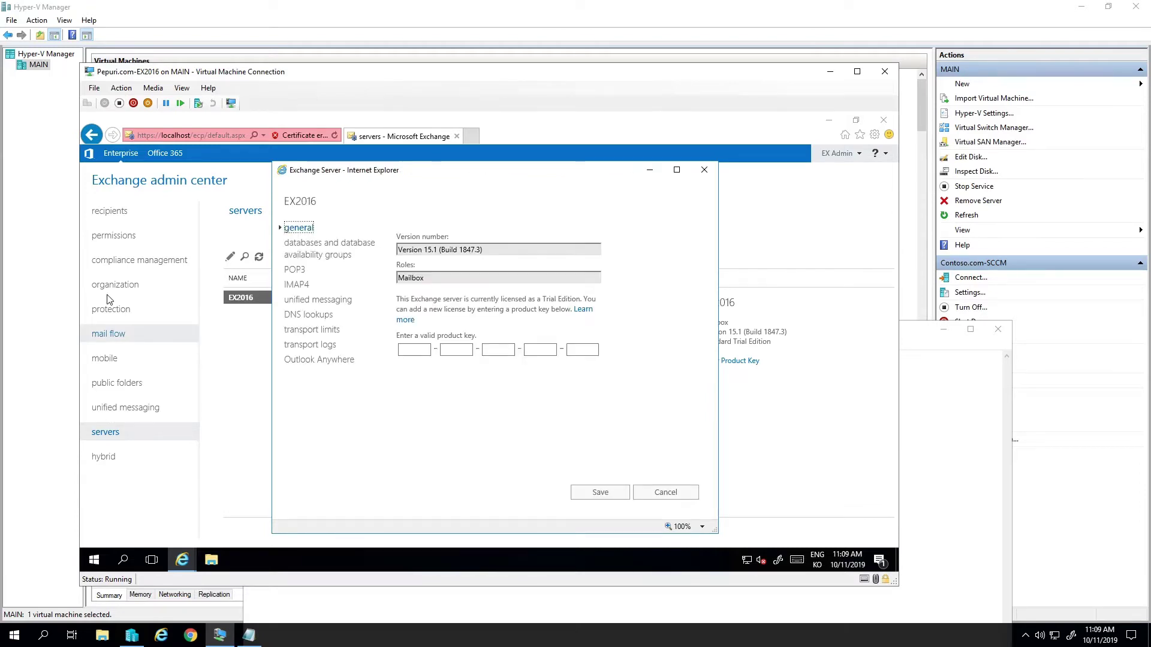
click(318, 362)
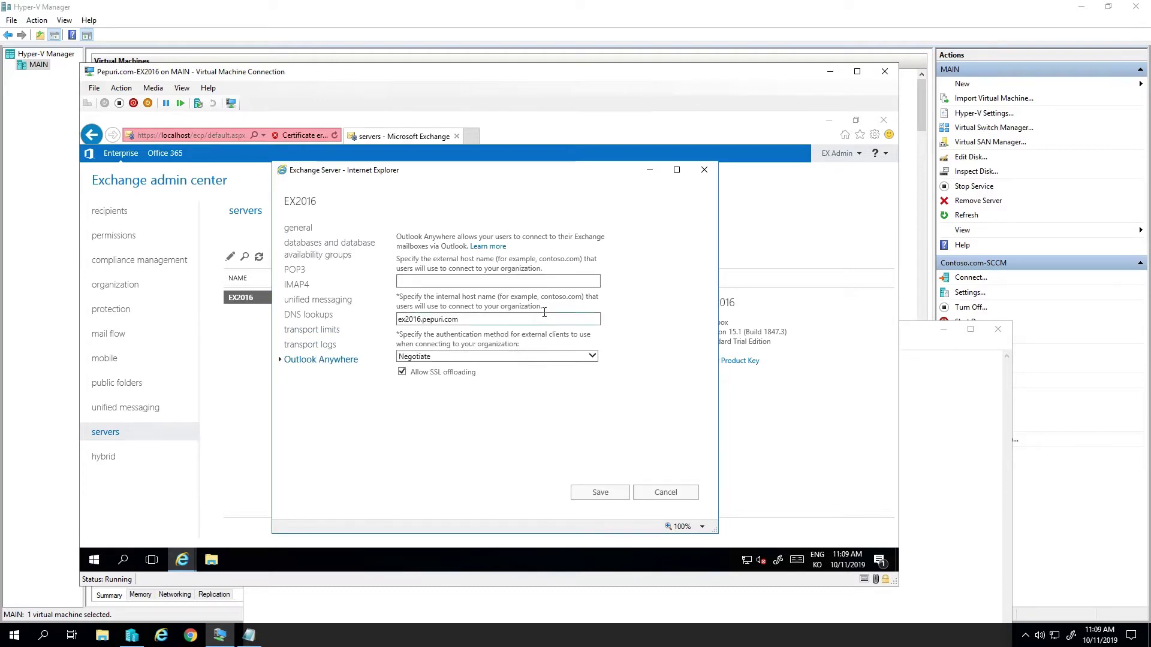
- Set external and internal host names to mail.pepuri.com with NTLM authentication, and save
click(442, 279)
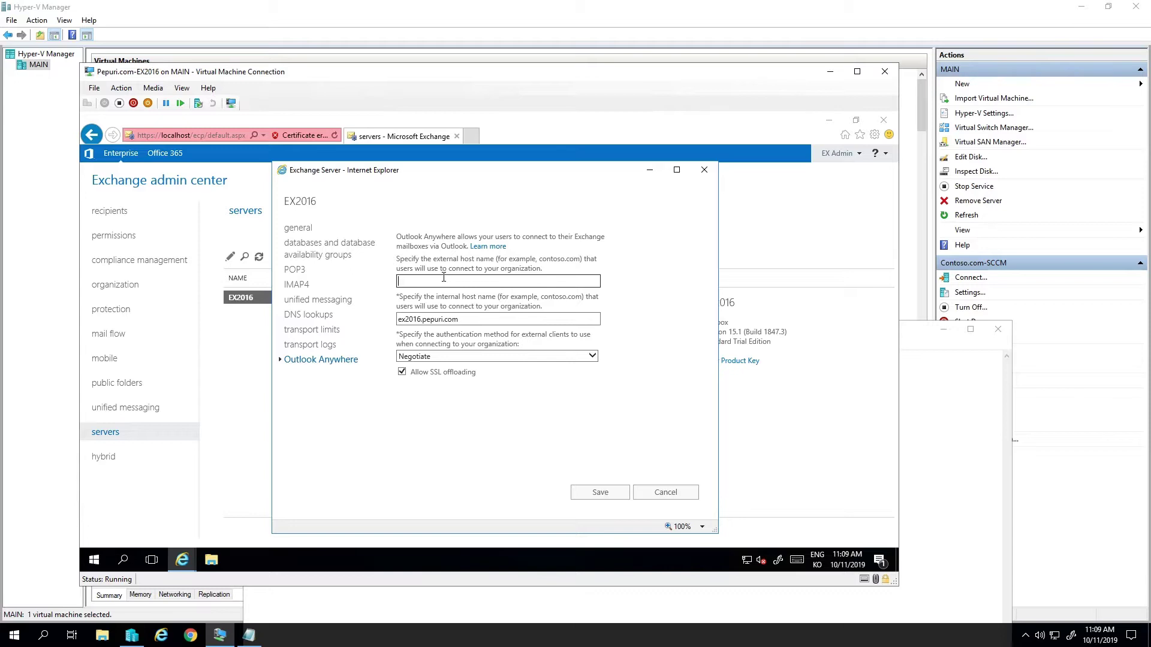
text(mail)
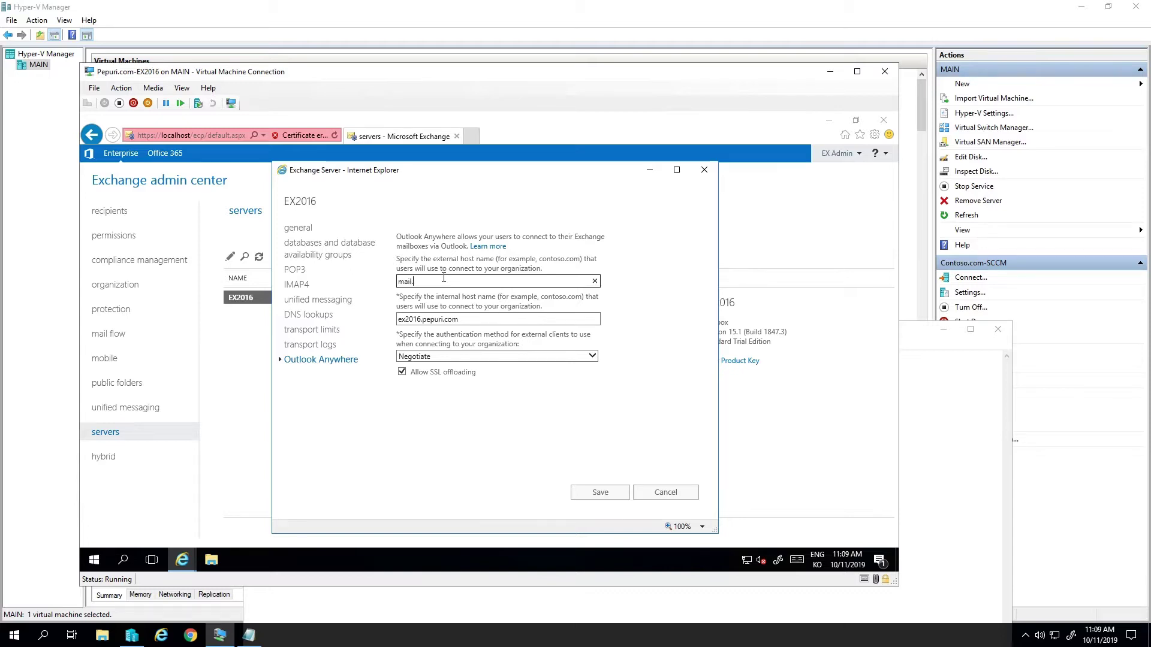
text(.pepuri.com)
key(Tab)
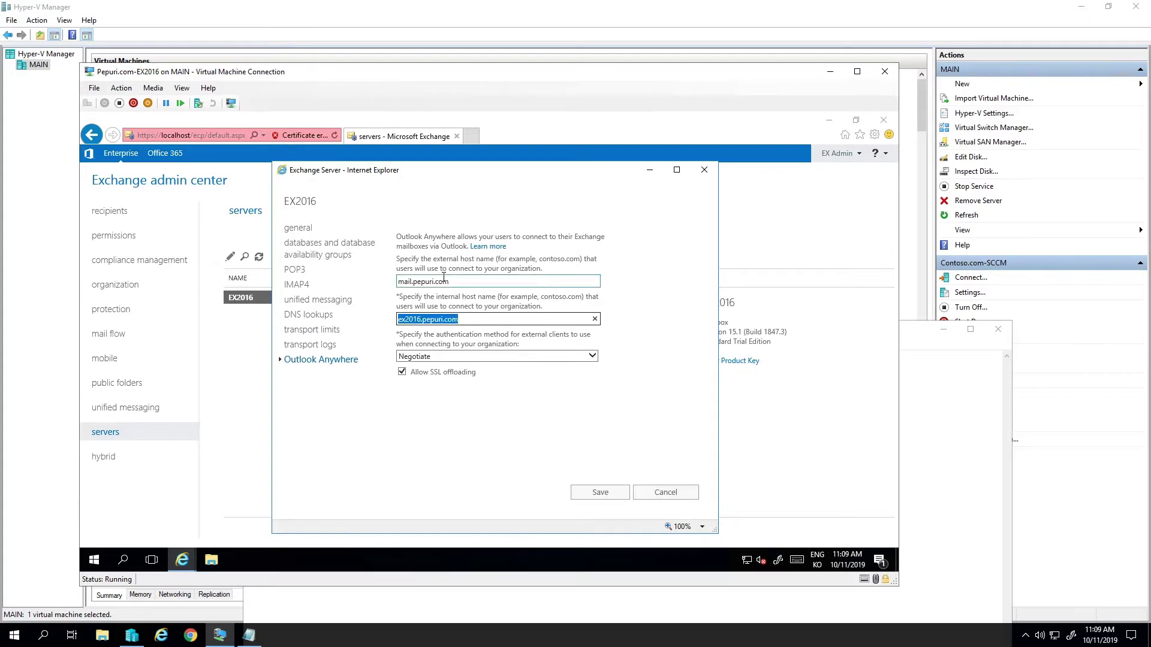
key(BackSpace)
text(mail)
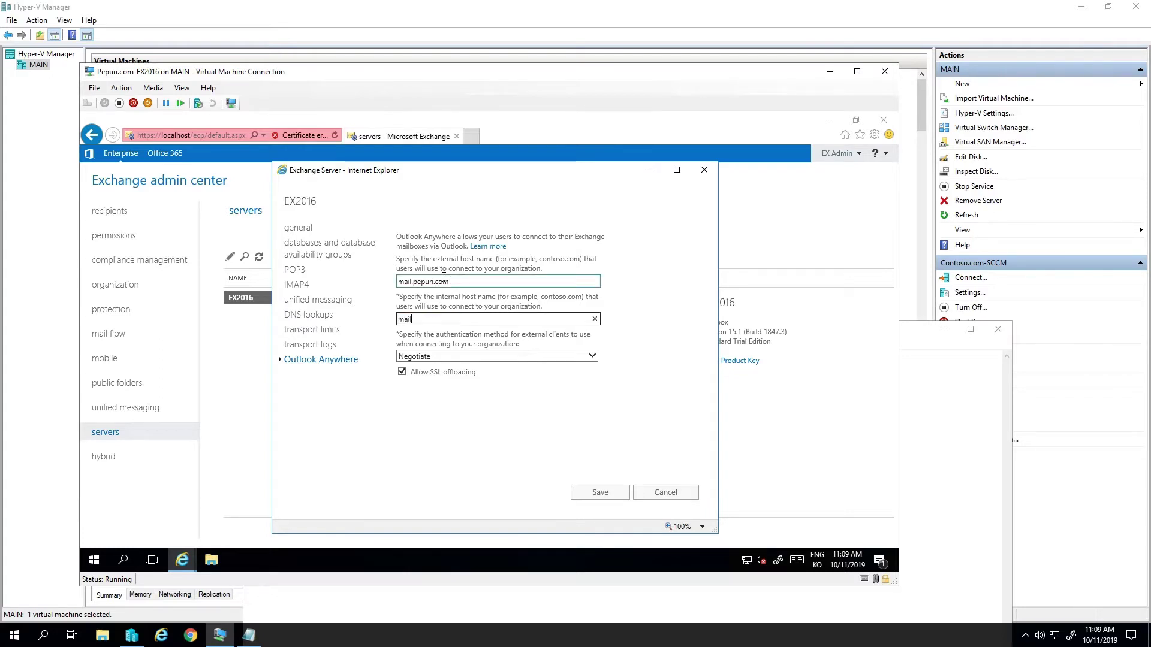
text(.pepuri.com)
click(525, 355)
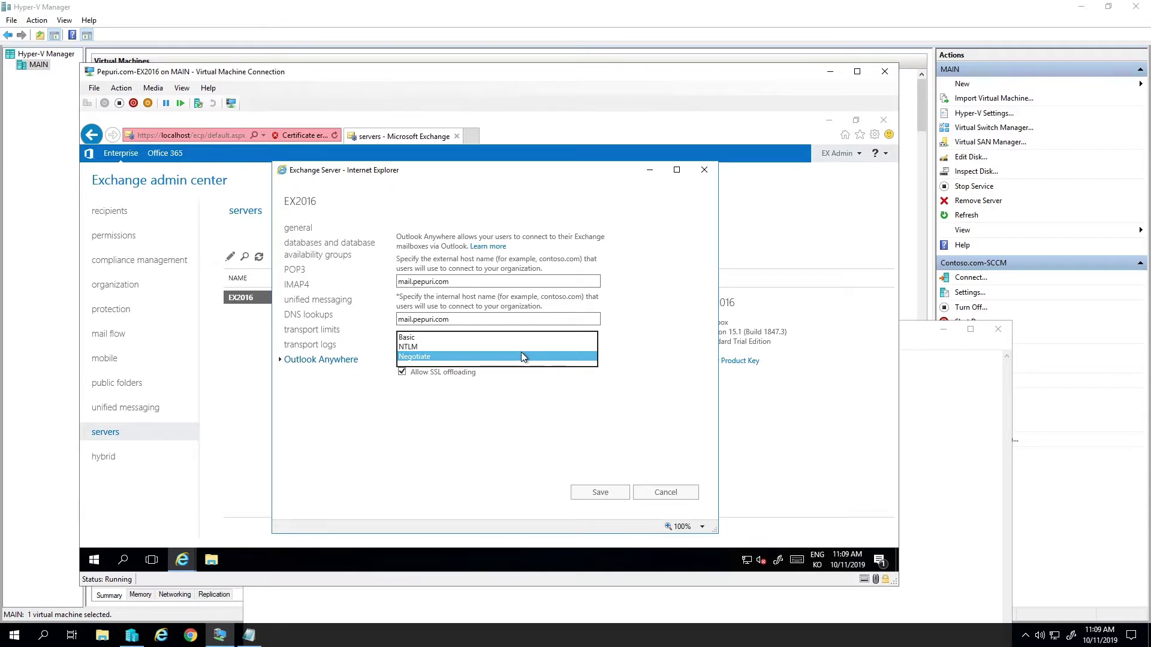
click(519, 346)
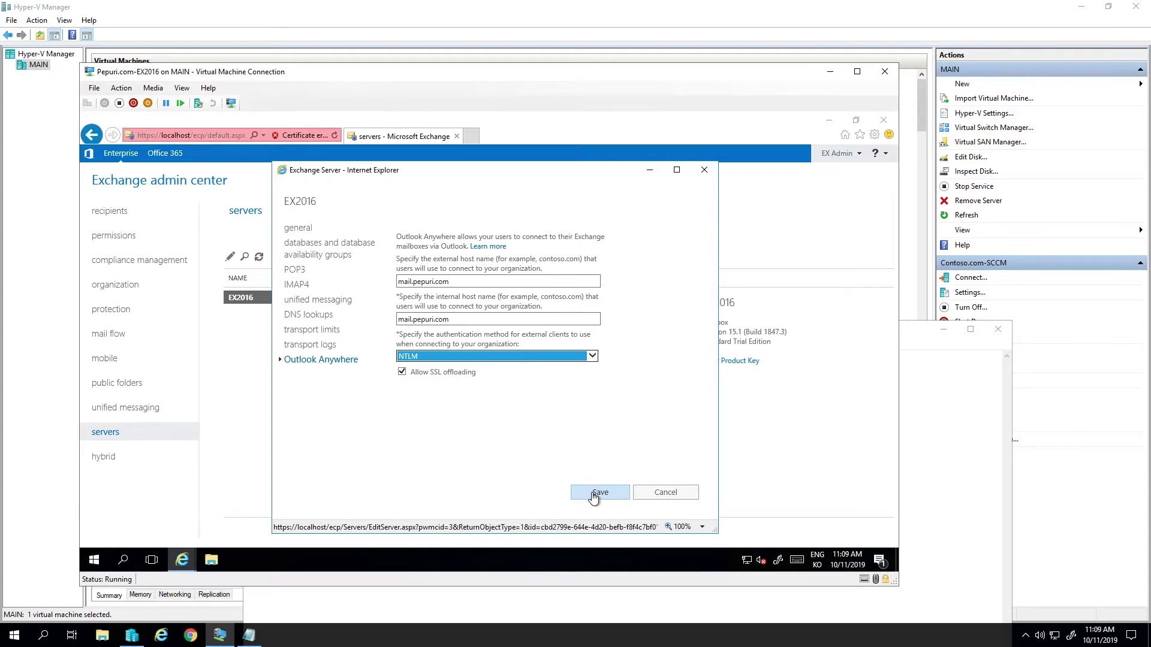
click(585, 492)
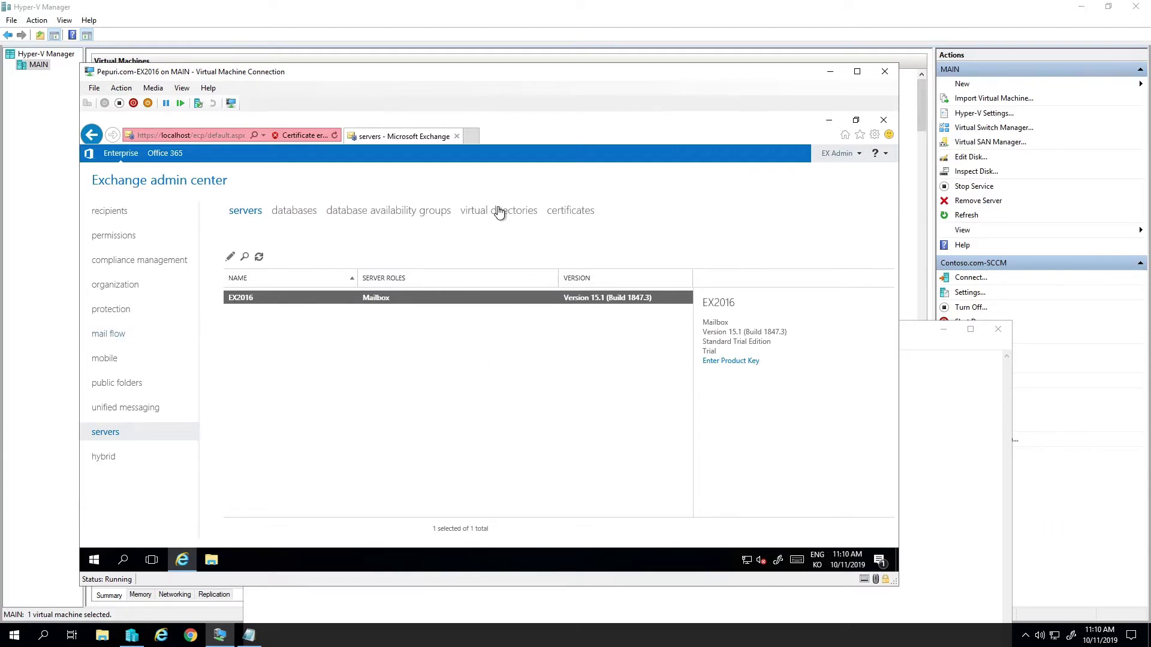
- Show the virtual directories list and add the note 'Servers -servers - Outlook Anywhere'
click(499, 211)
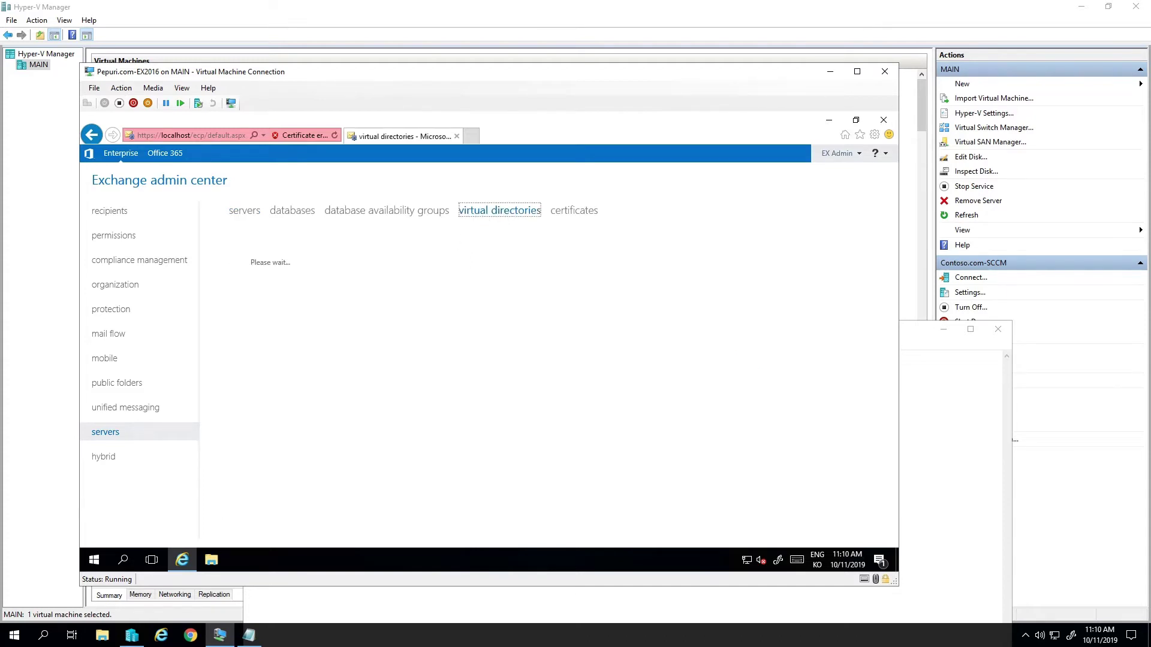
click(248, 635)
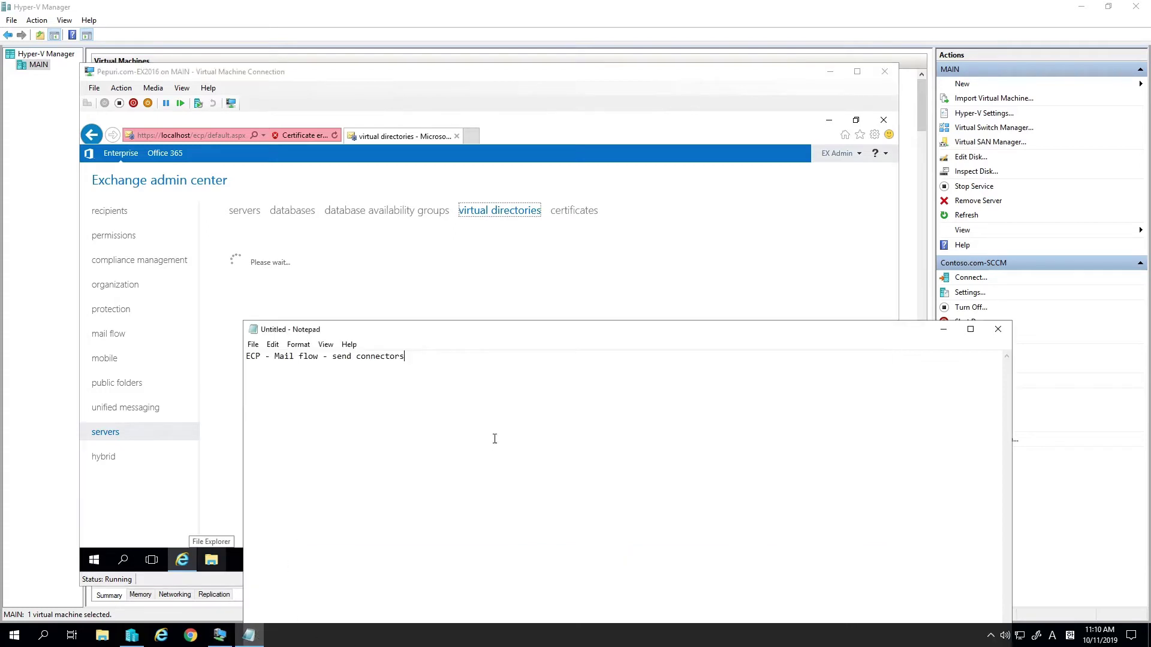
key(Return)
key(Return)
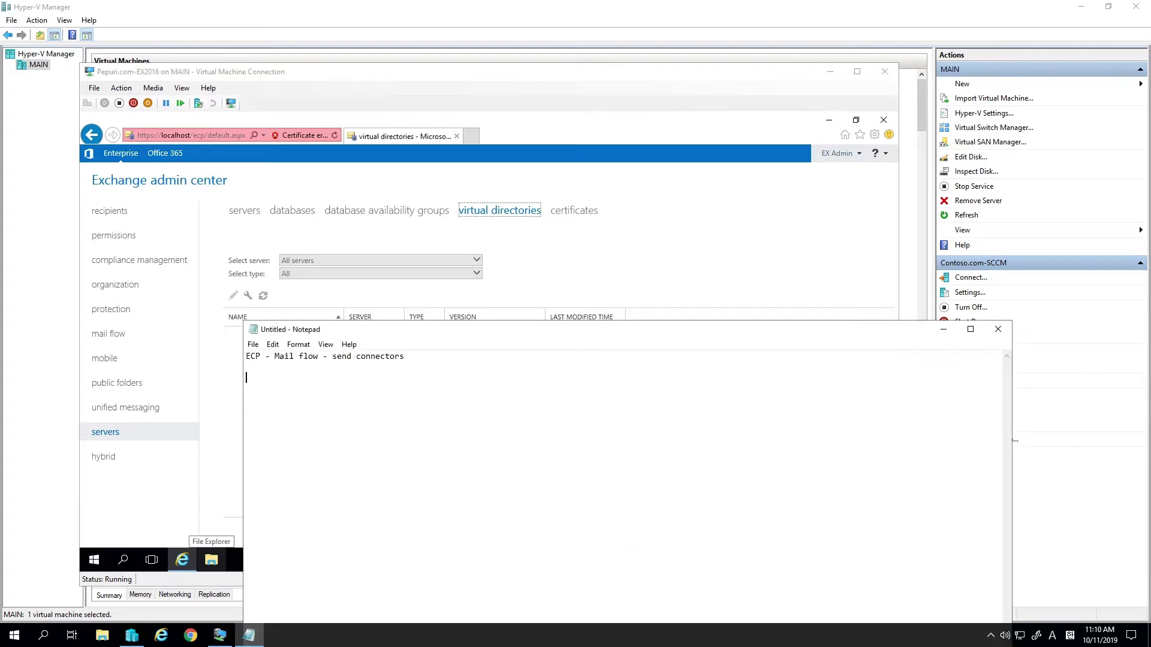
text(Servers -server)
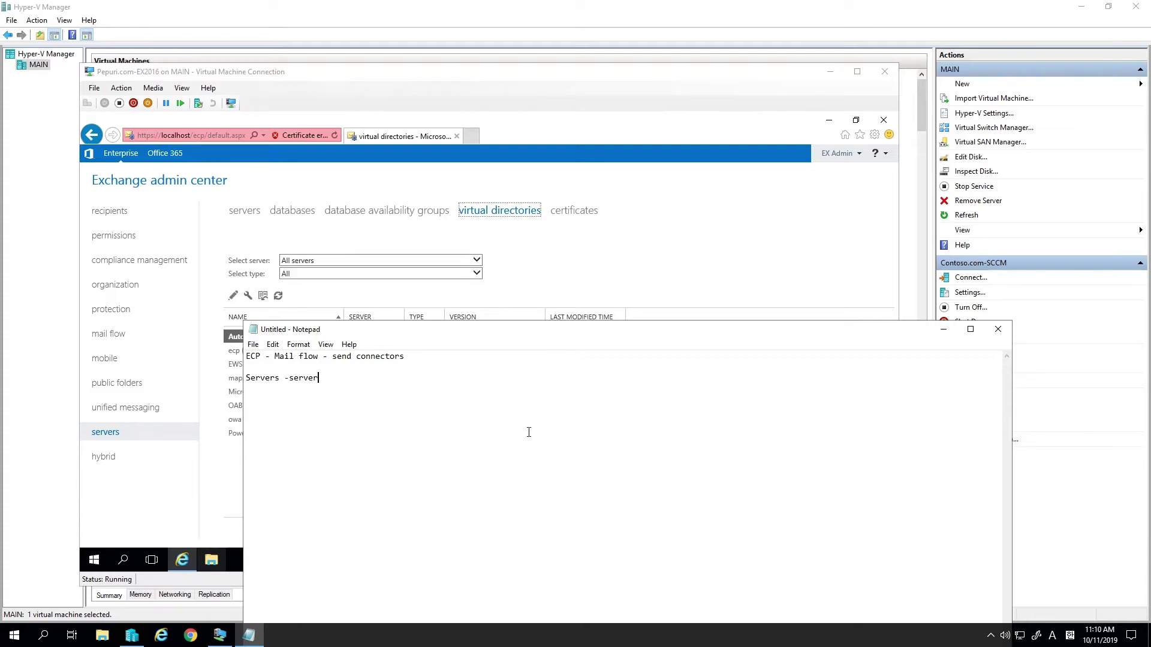
text(s - outlook)
text(Anywher)
key(Left)
key(BackSpace)
text(O)
- Add the note line '- Virtual directories'
key(Return)
text(- Virtu)
key(BackSpace)
key(BackSpace)
text(tual director)
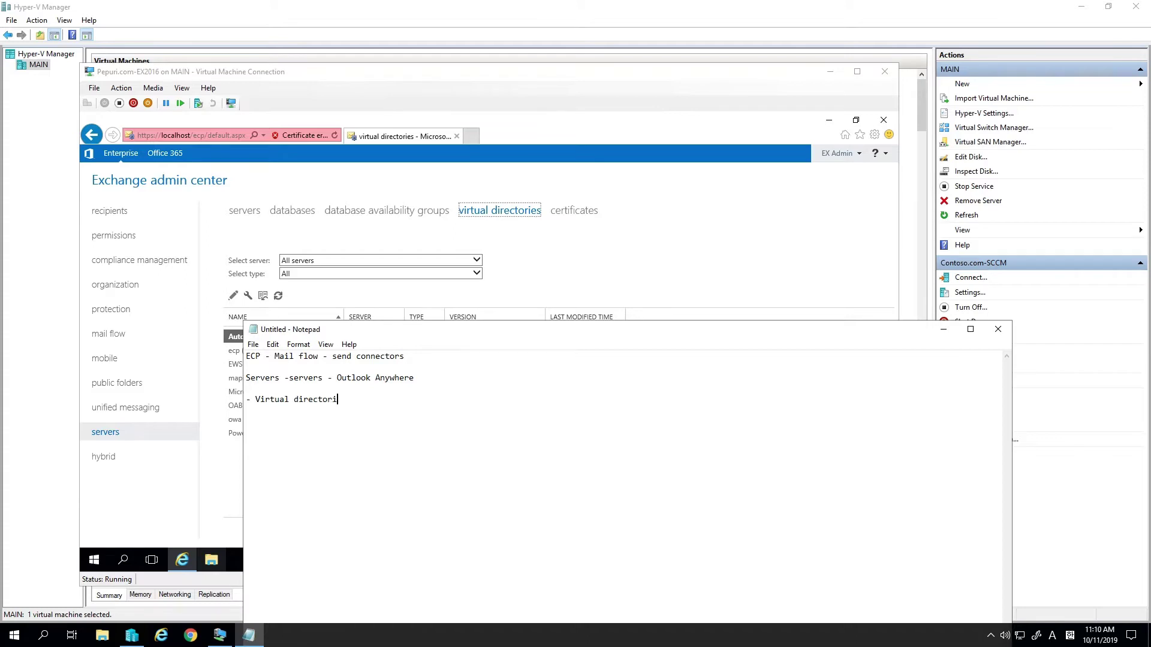
key(BackSpace)
key(BackSpace)
key(BackSpace)
text(tories)
- Set mail.pepuri.com as the external access domain for server EX2016
click(624, 251)
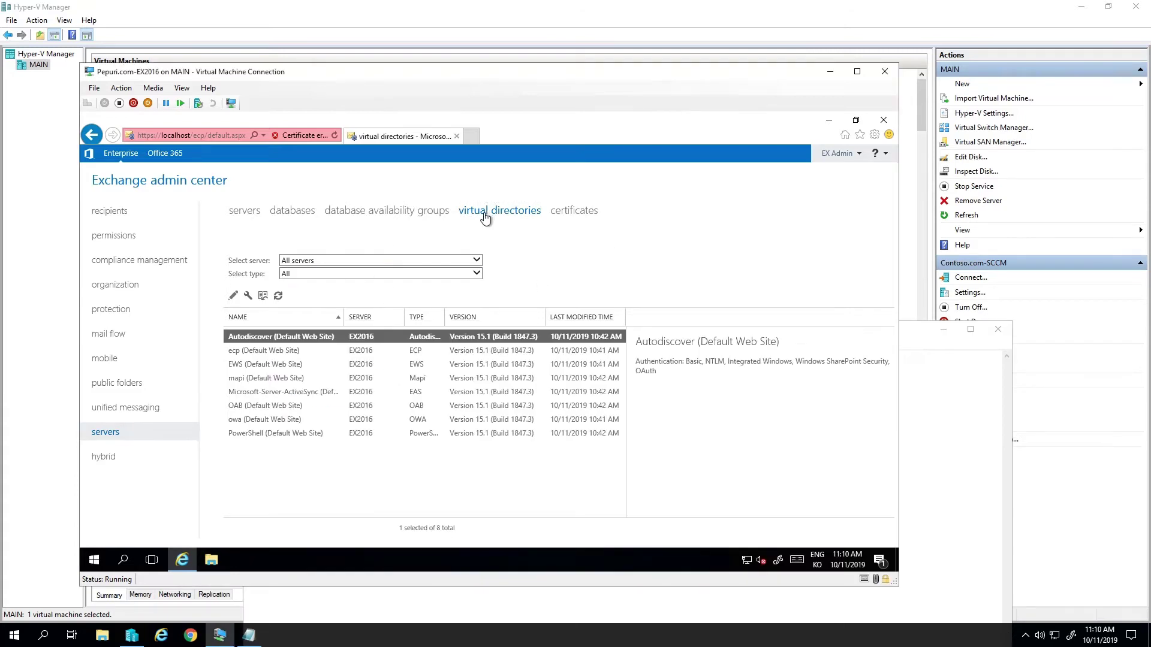
click(248, 300)
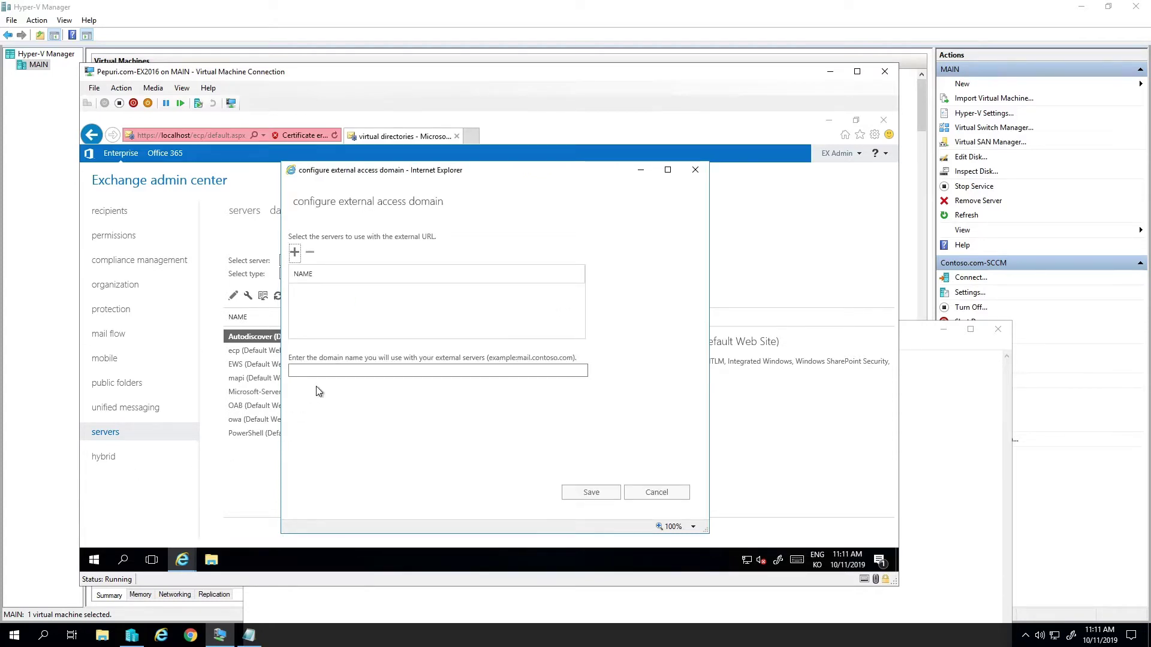
click(342, 372)
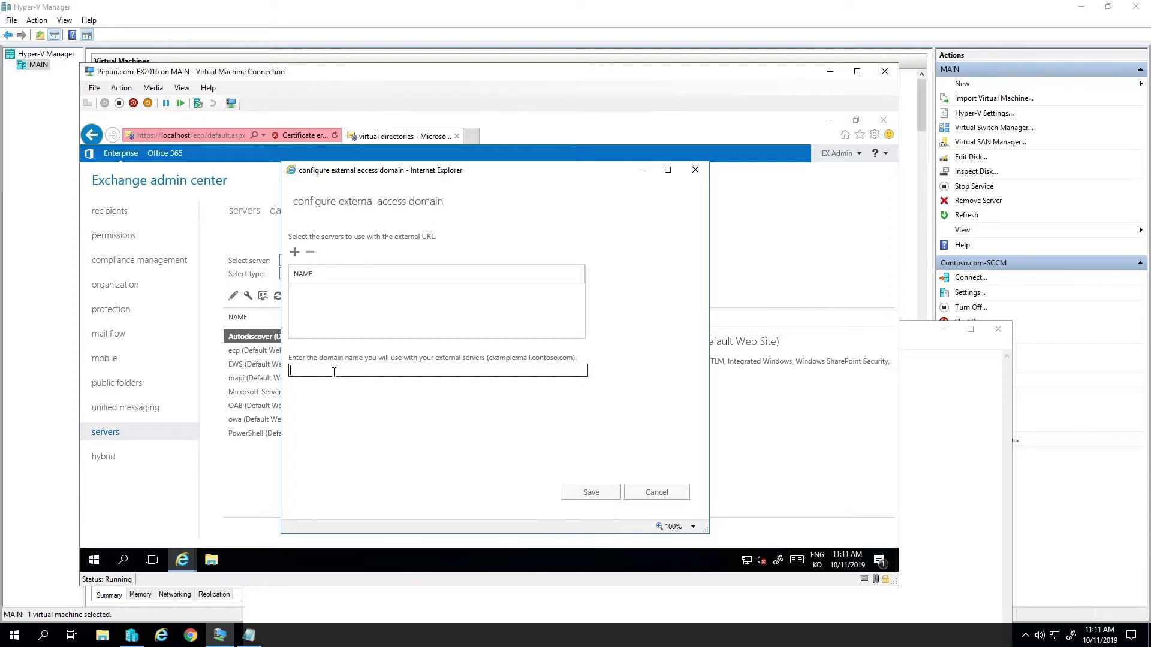
text(mail.pepuri.com)
click(294, 253)
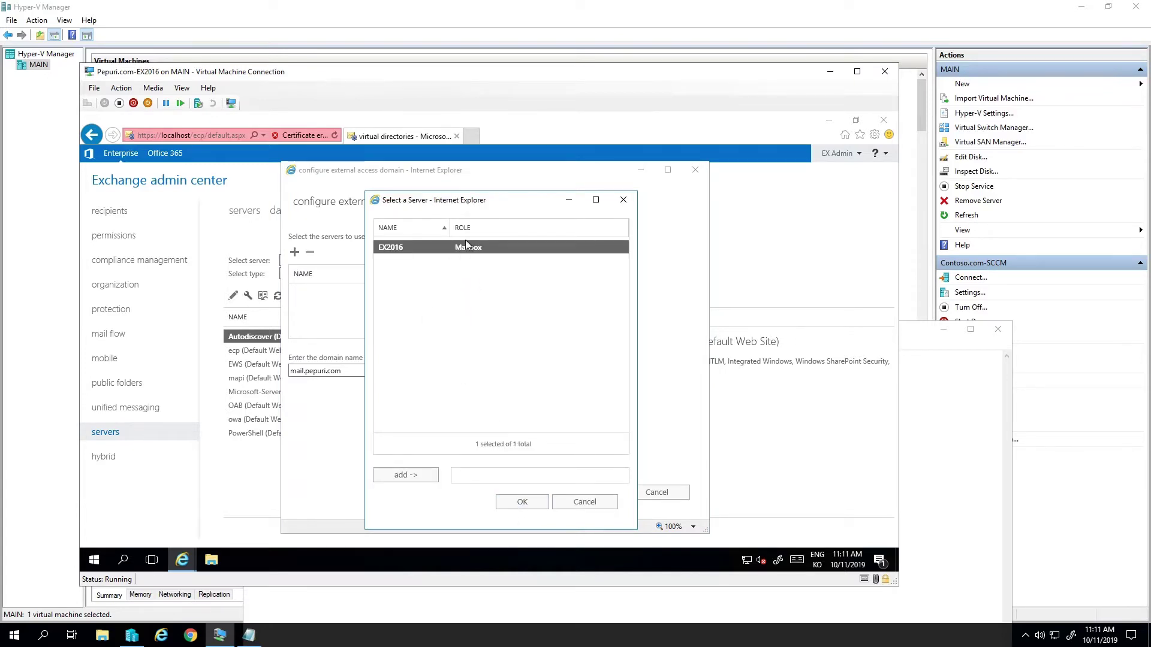
double_click(483, 252)
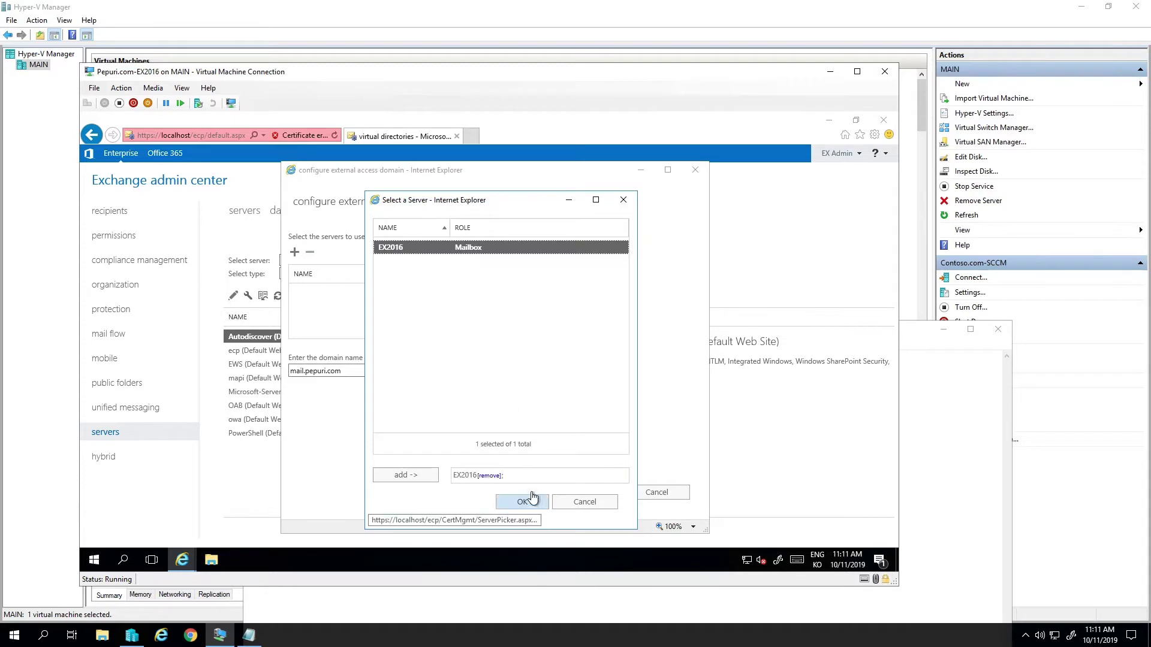
click(529, 500)
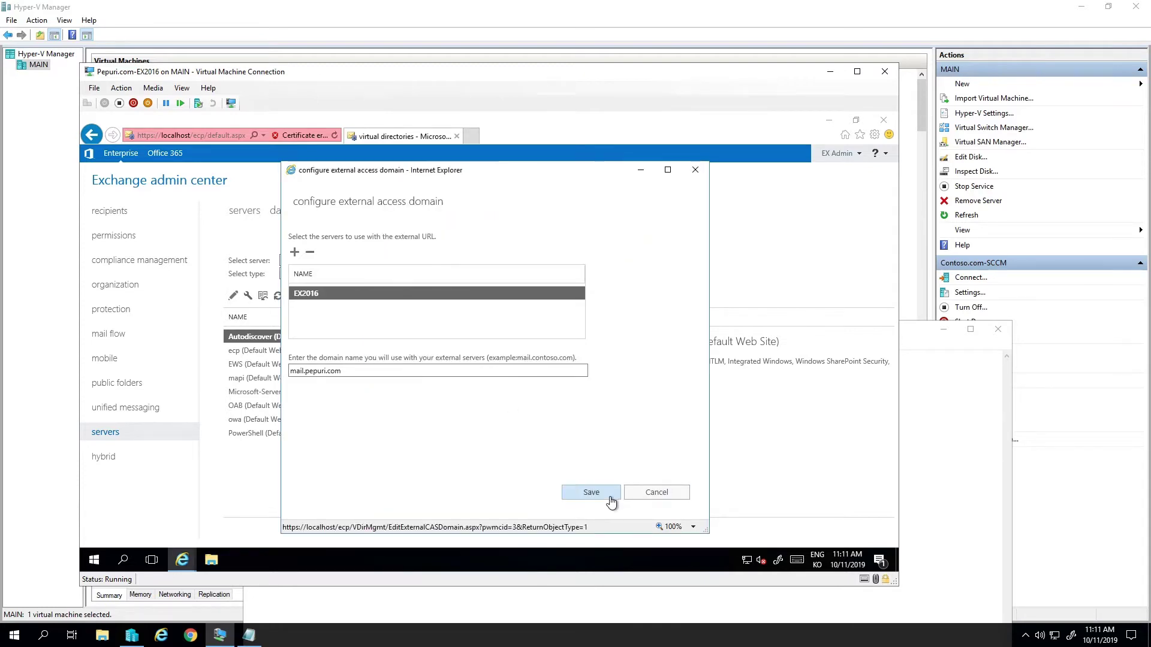
click(609, 496)
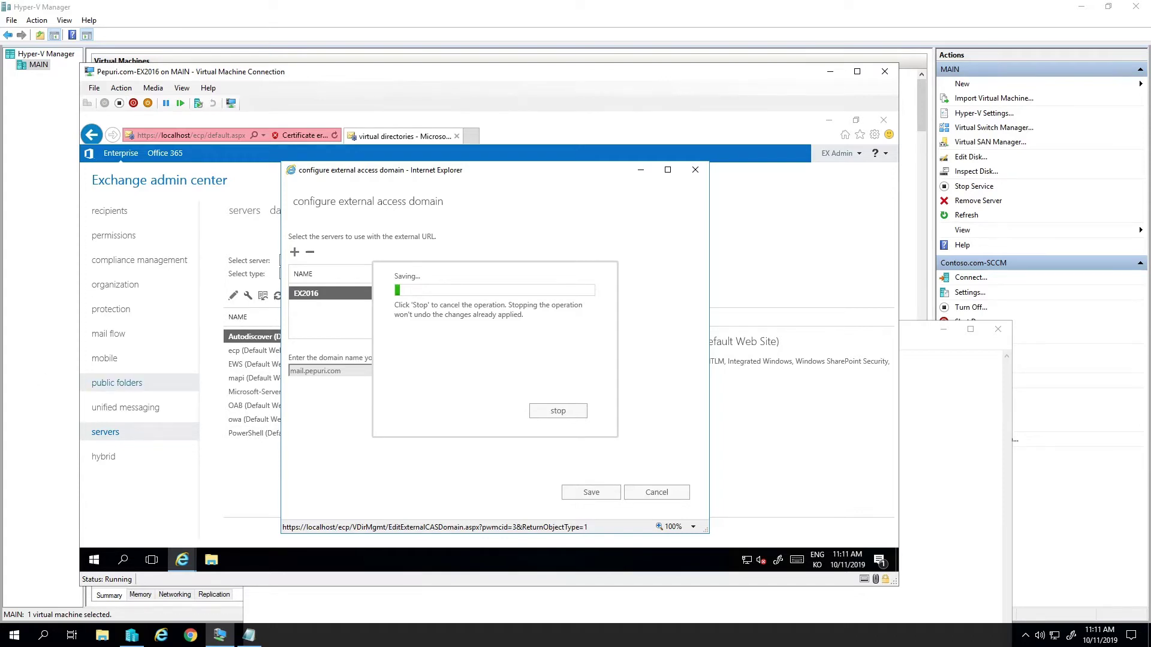
- Review the ecp, EWS, mapi, ActiveSync, owa and PowerShell directories' external URLs
click(426, 350)
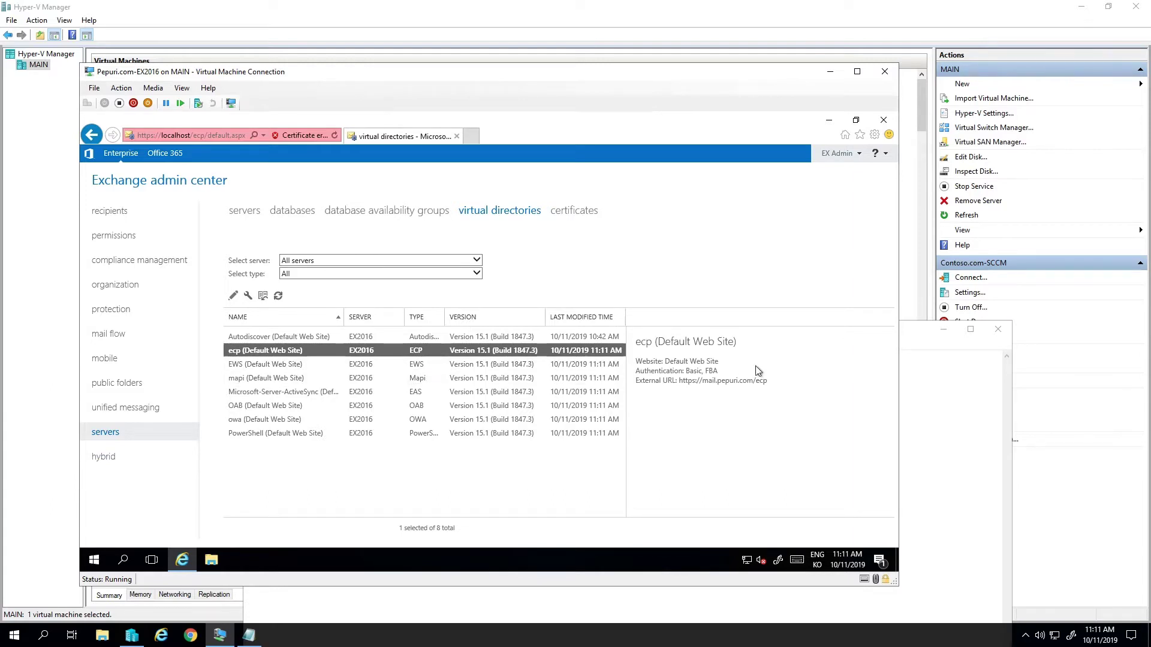
key(Down)
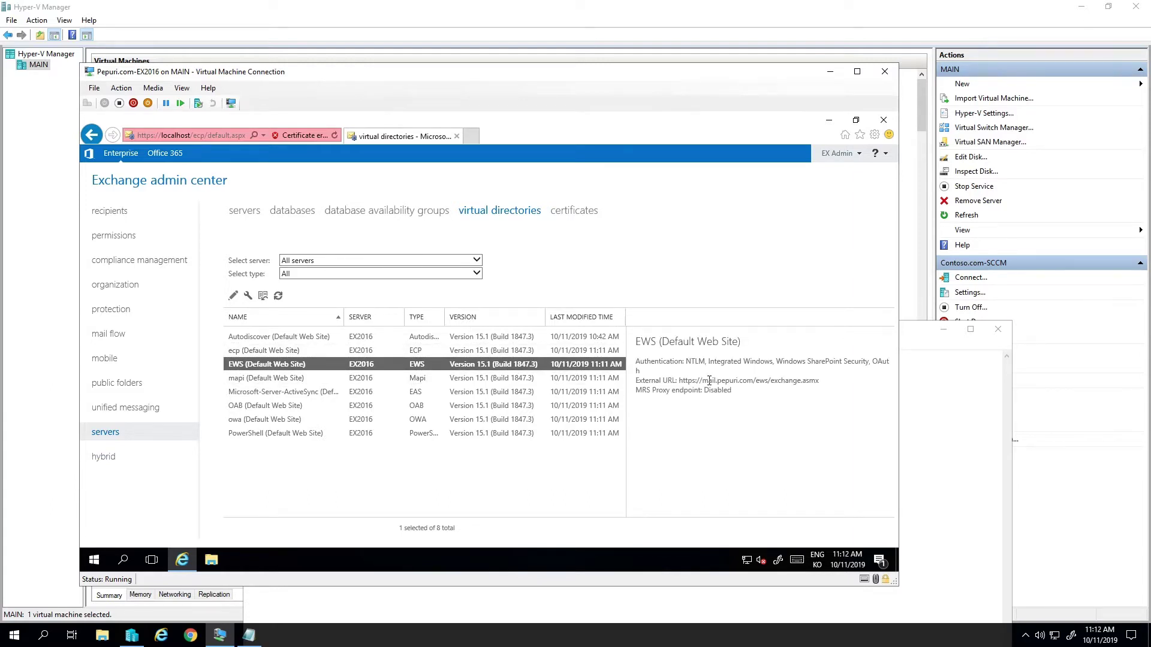
click(480, 377)
click(481, 394)
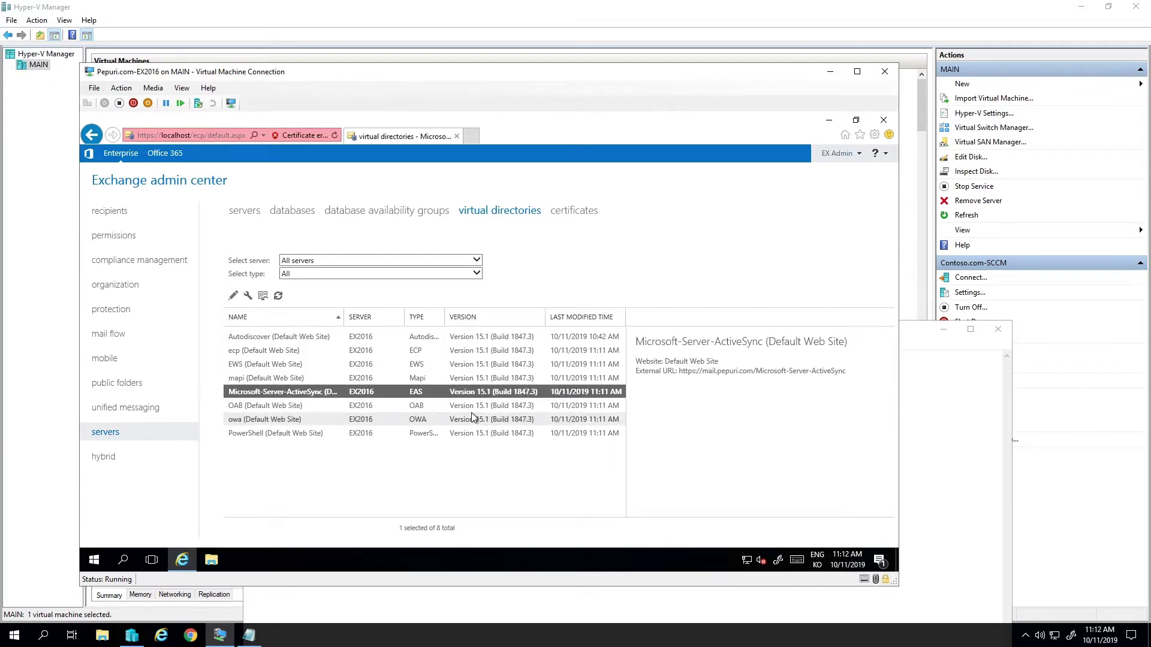
click(472, 418)
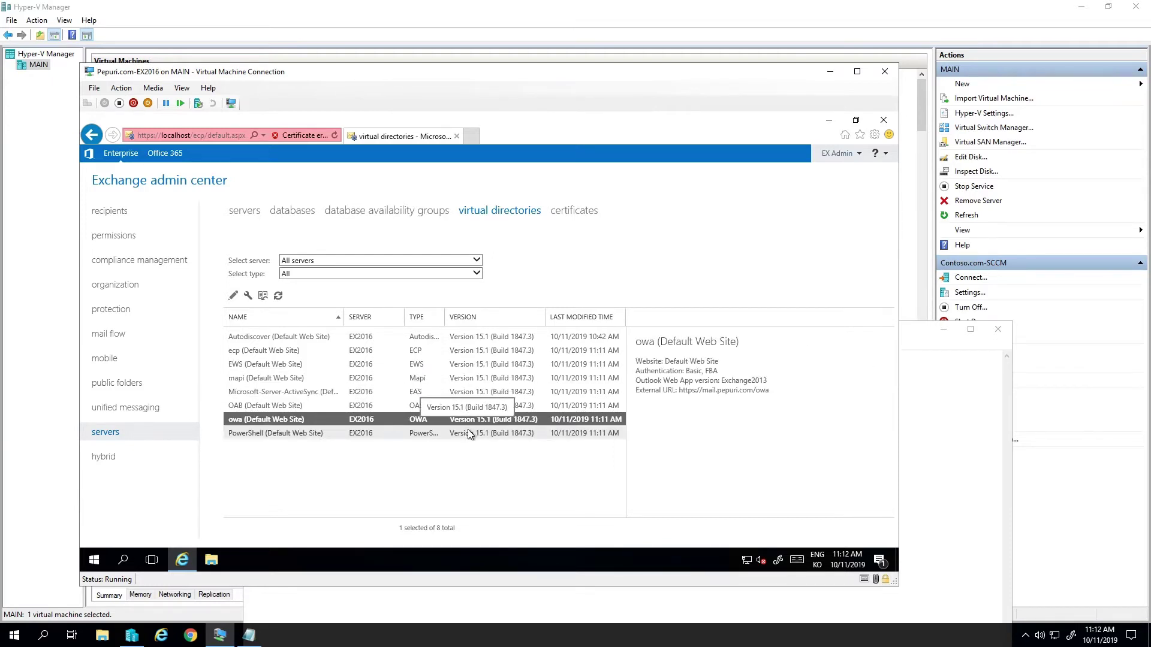
click(469, 433)
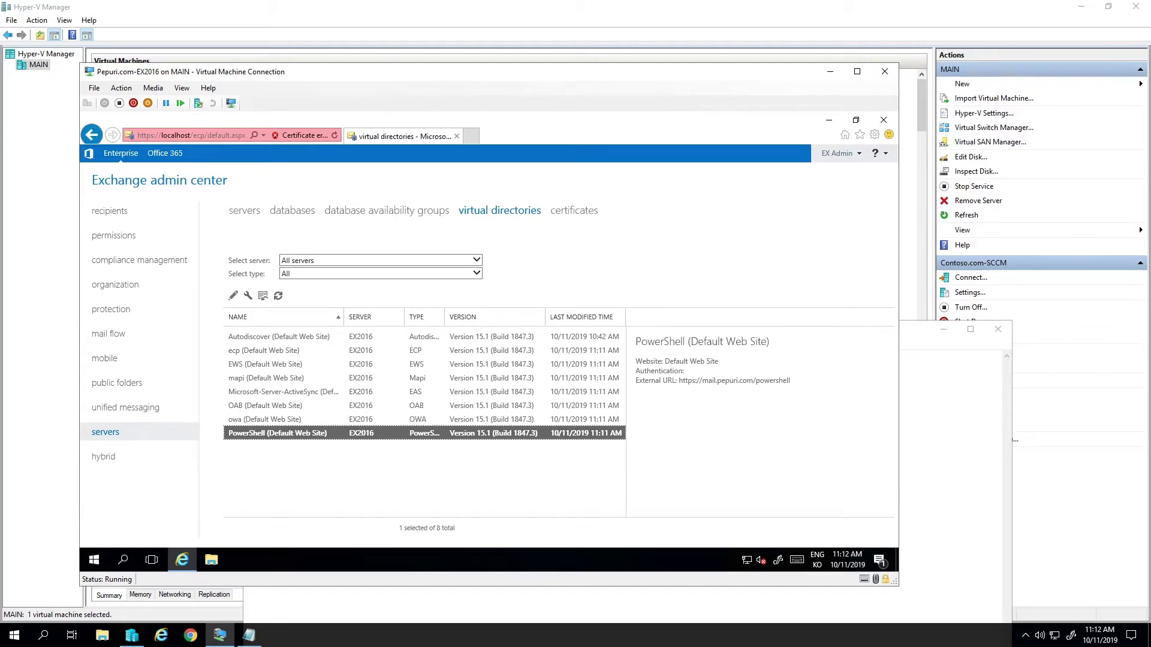
- Open the server certificates list, log '- Certificates' in the Notepad checklist, and start a new certificate request
click(590, 215)
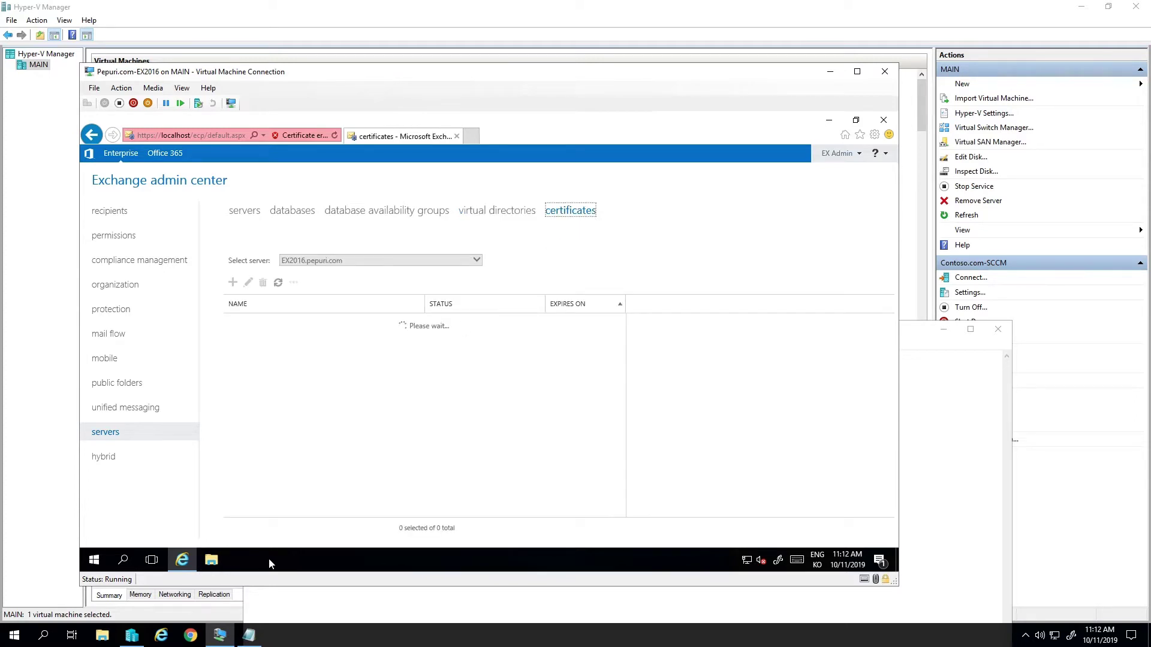
click(248, 635)
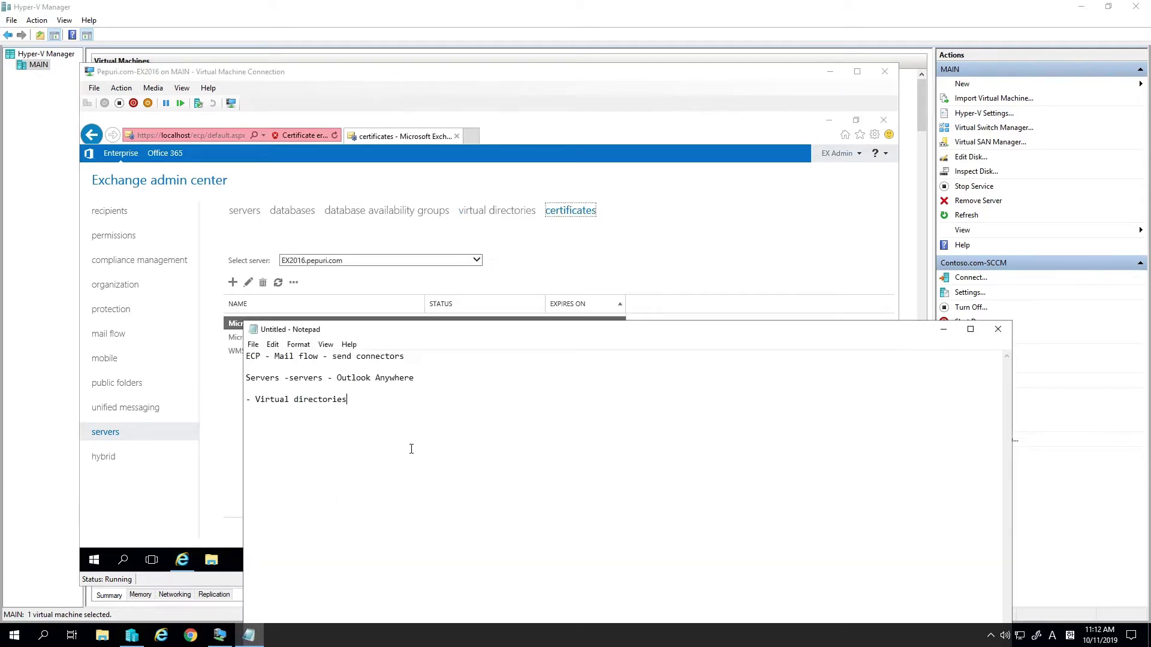
text(- Certificates)
click(623, 253)
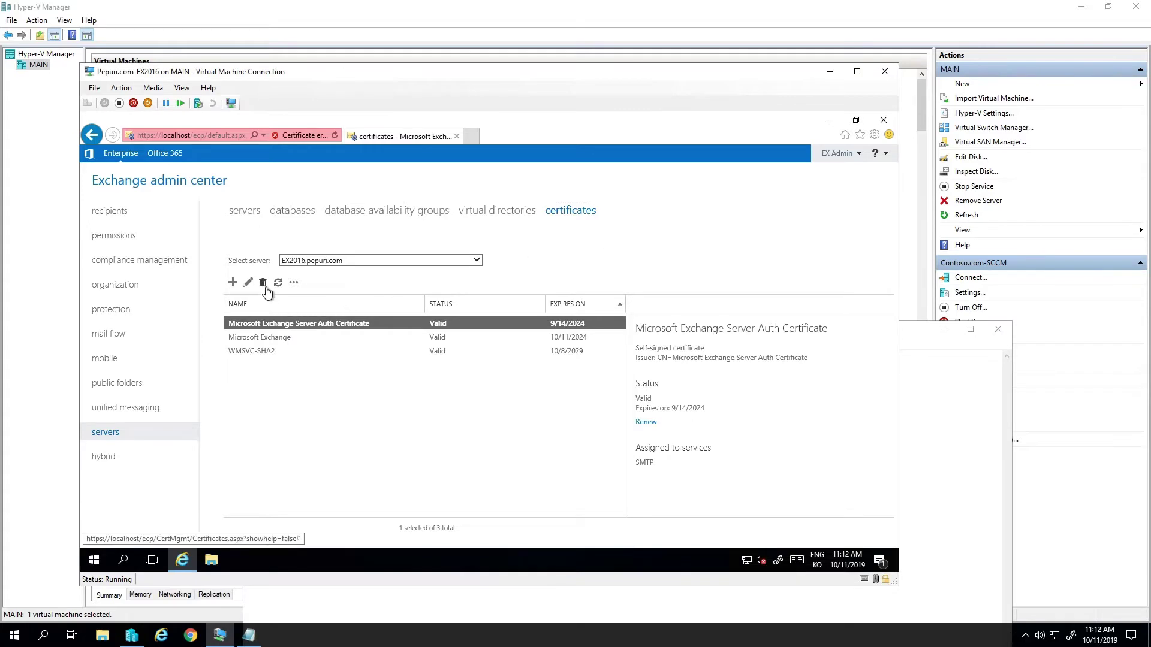
click(233, 284)
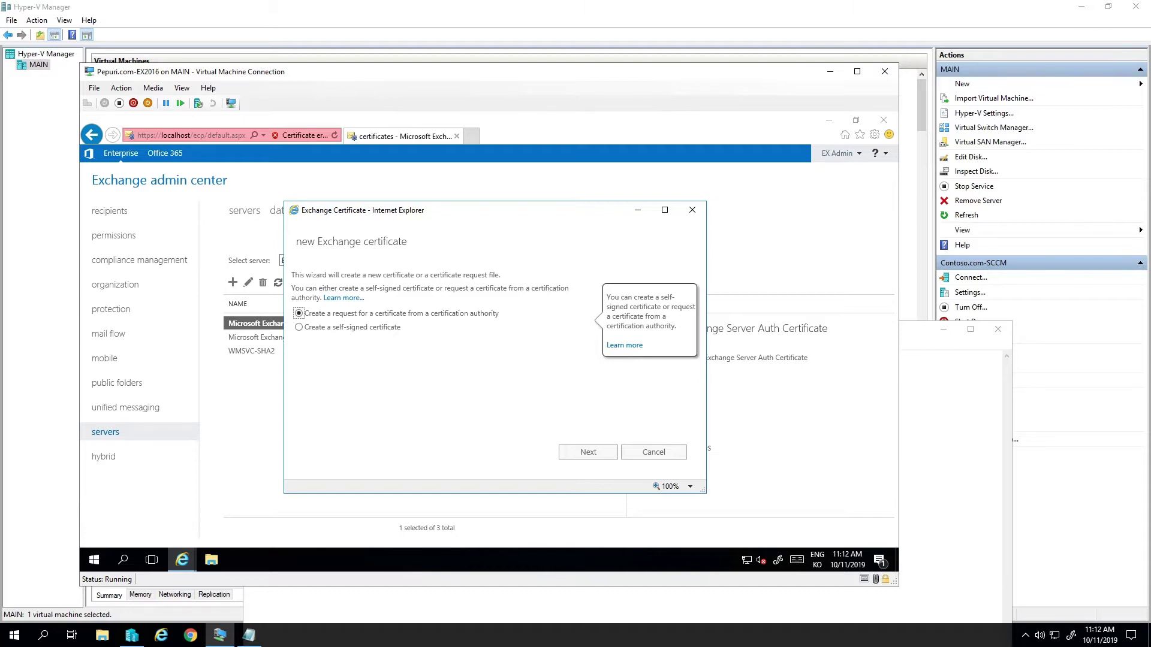
- Name the request mail.pepuri.com, skip the wildcard option, and store it on server EX2016
click(593, 458)
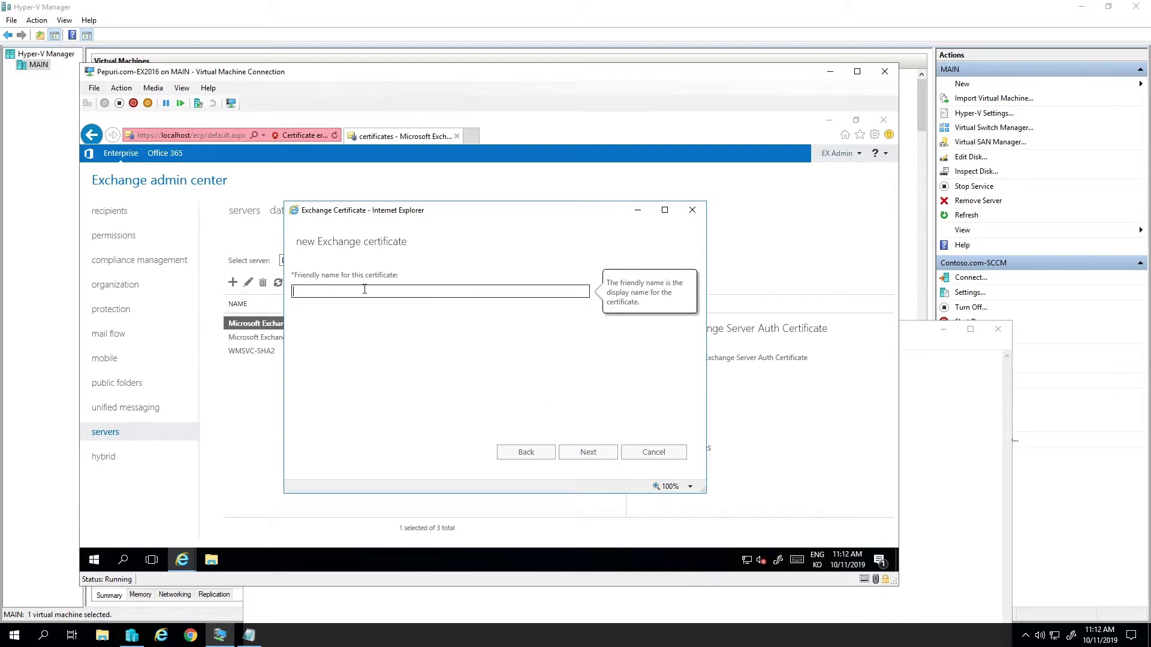
text(mail.pepuri.com)
key(Return)
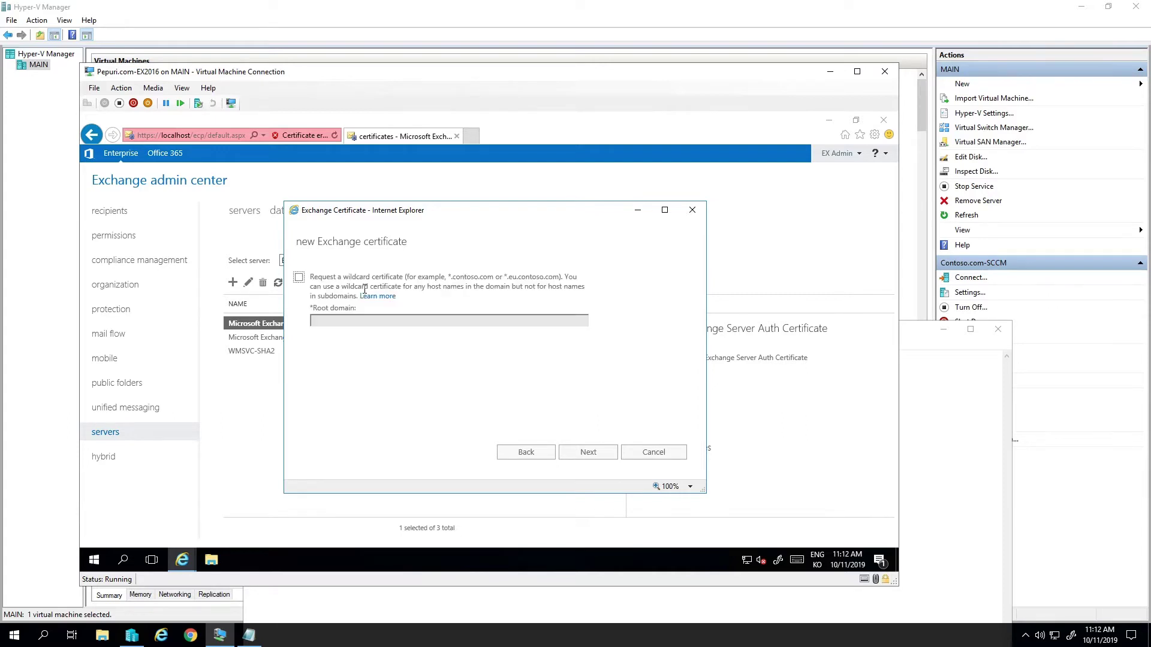
triple_click(347, 280)
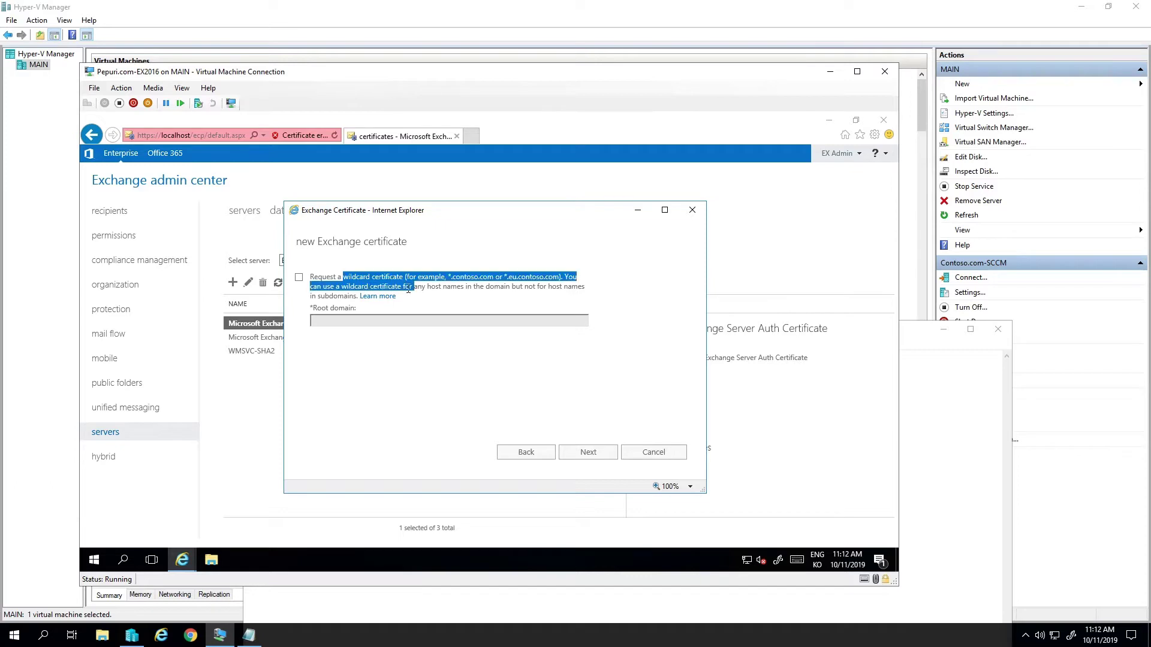
click(451, 301)
click(588, 453)
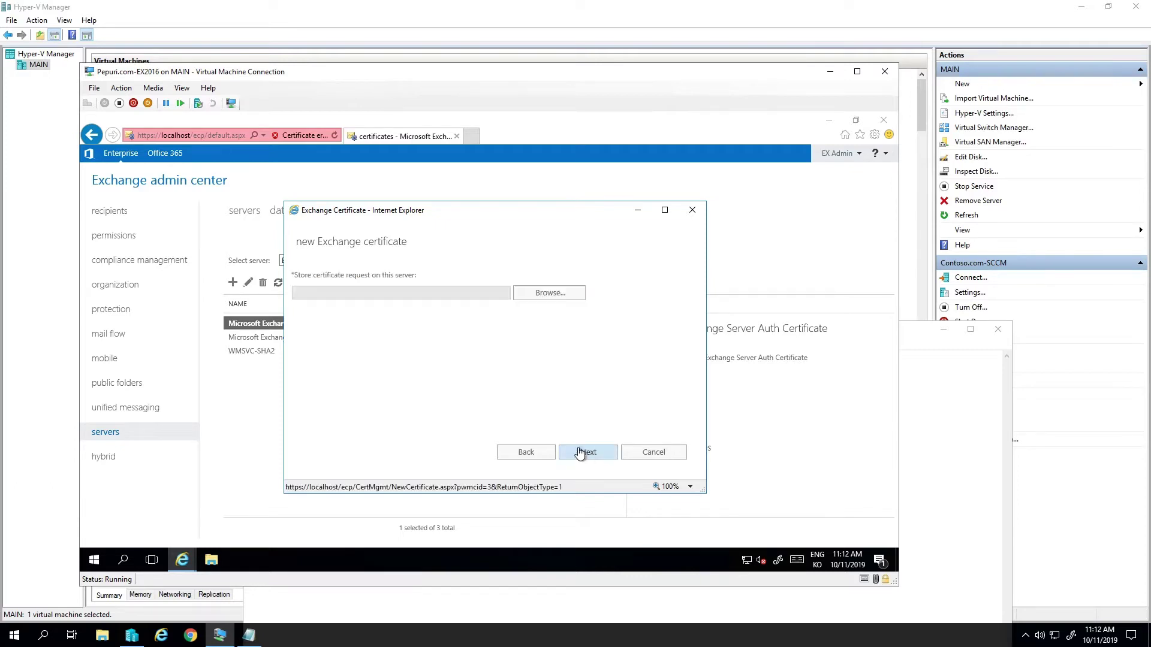
click(545, 301)
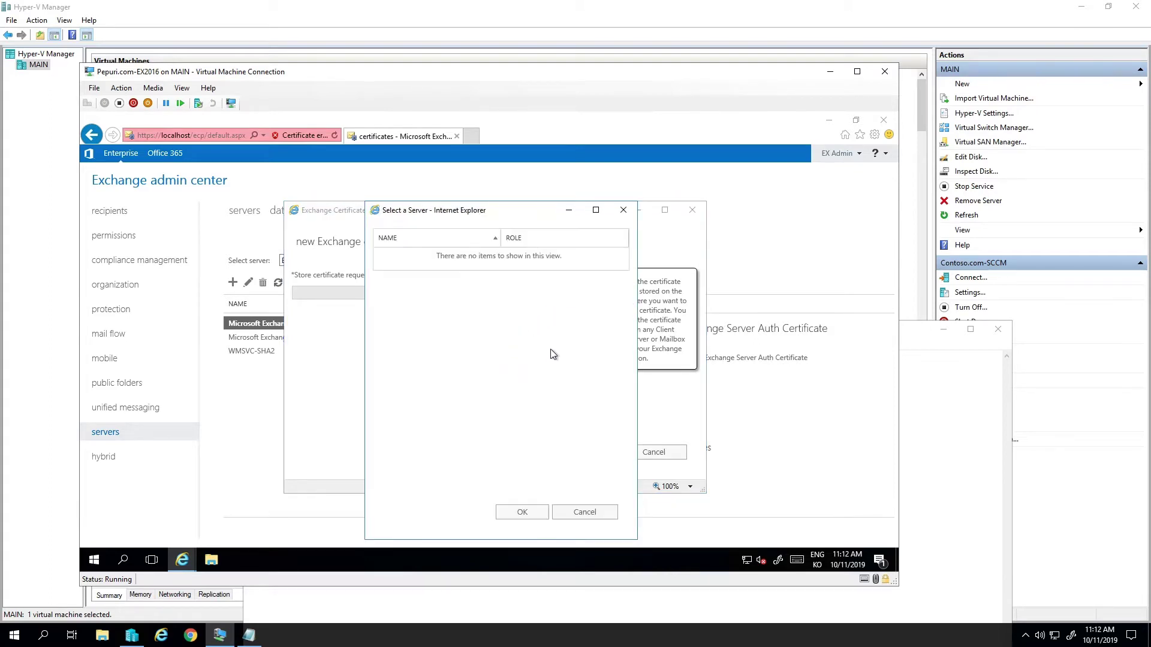
double_click(465, 258)
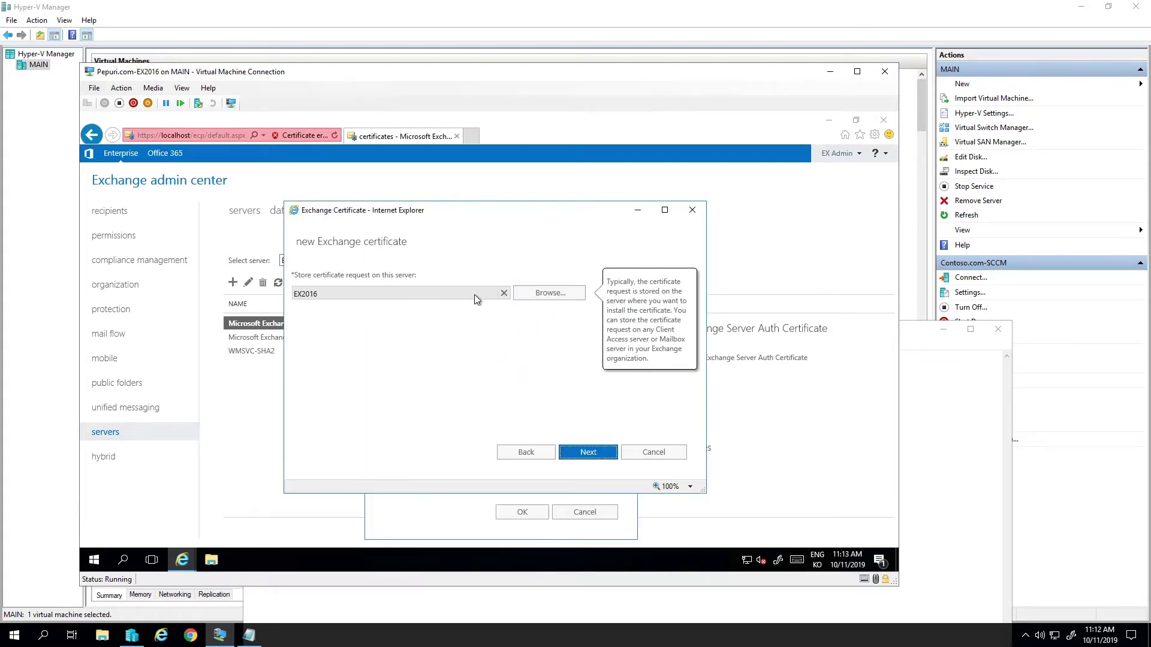
click(595, 451)
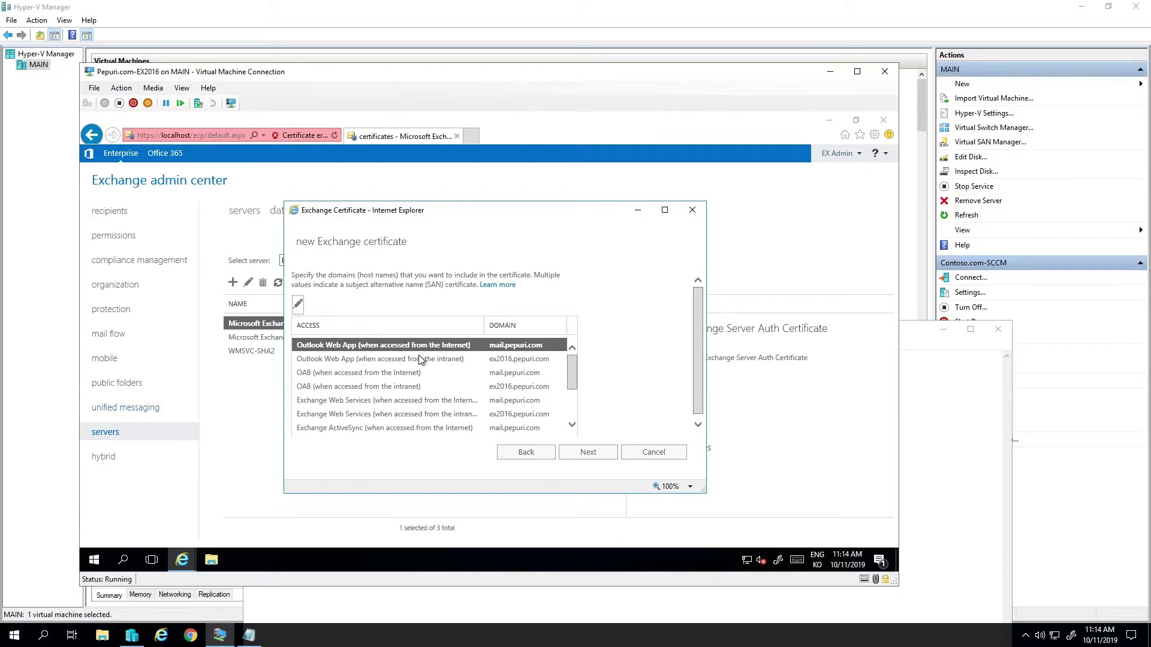
- Change the Outlook Web App, OAB and EWS intranet domains from ex2016.pepuri.com to mail.pepuri.com
click(462, 361)
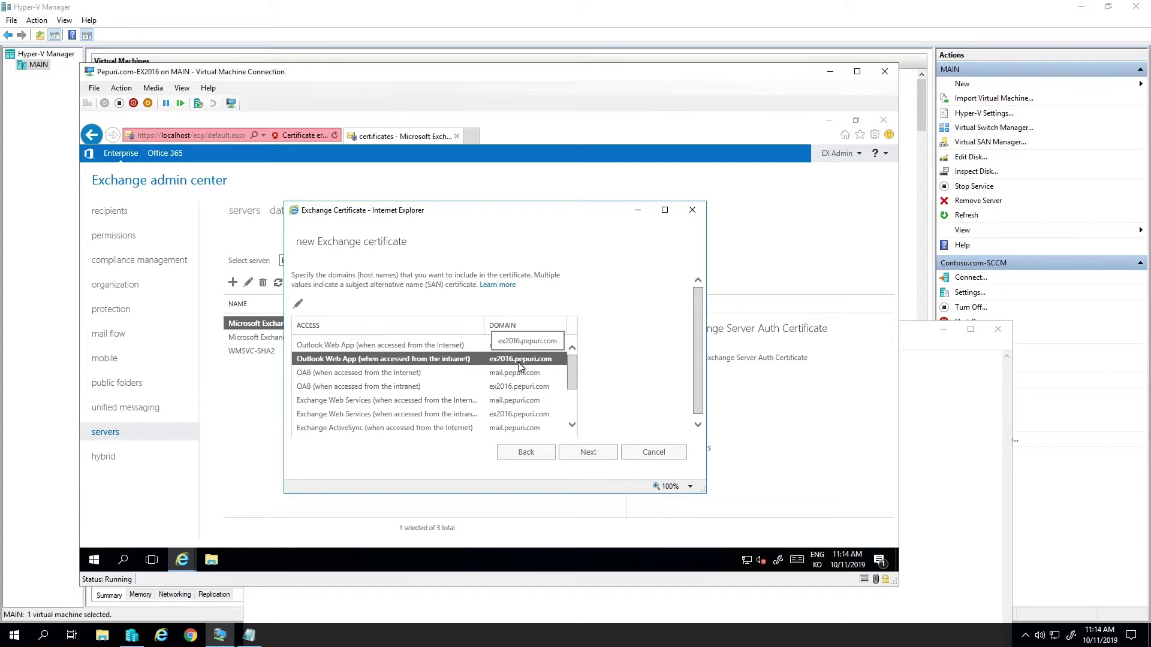
click(299, 304)
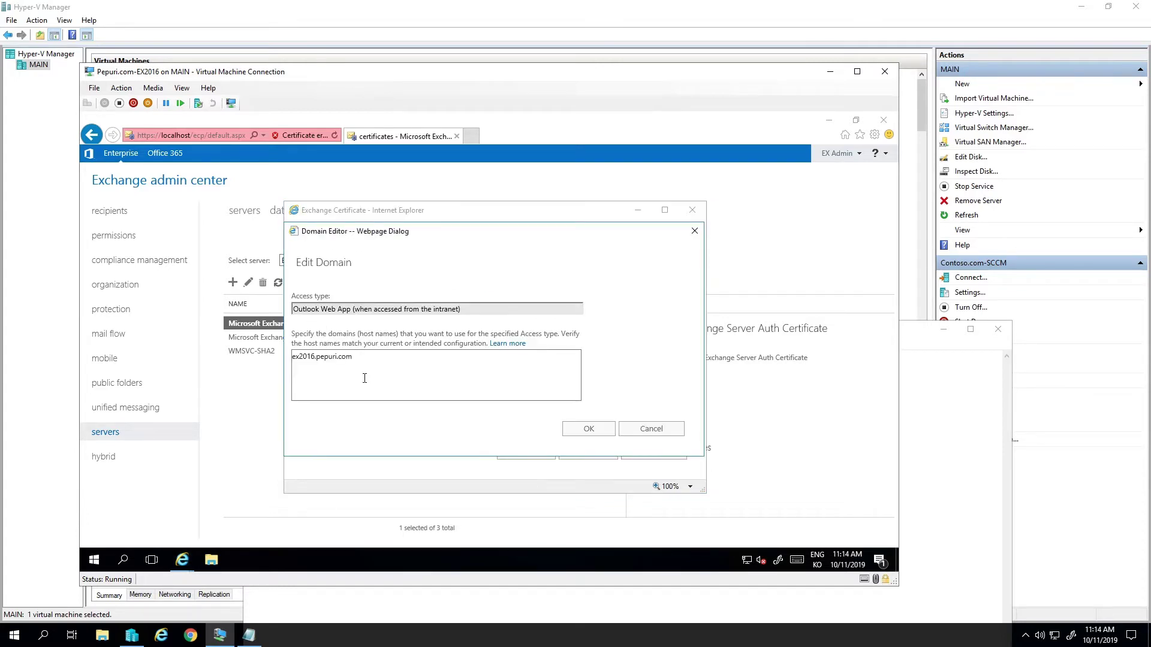
triple_click(309, 356)
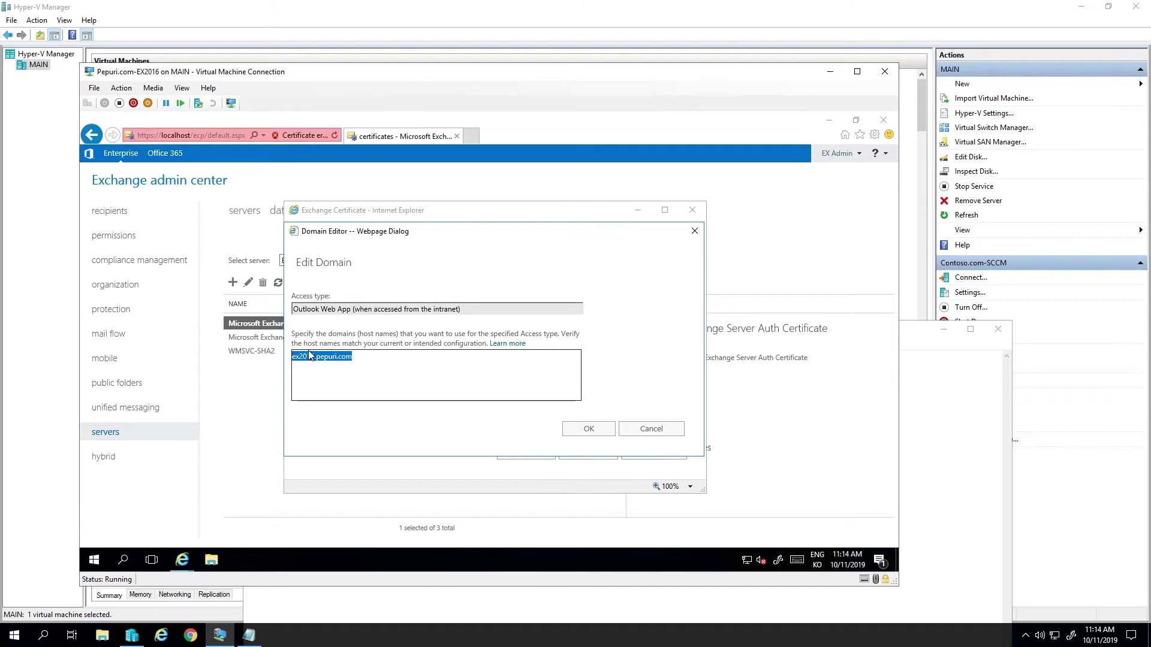
text(mail.pepu)
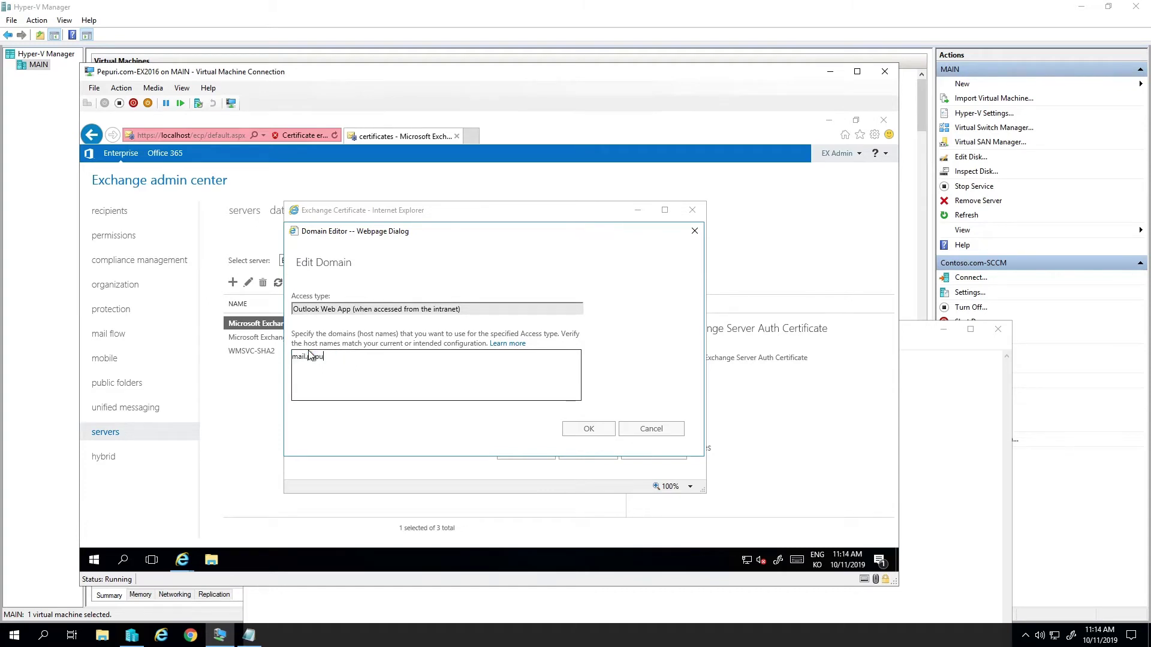
text(ri.com)
key(ctrl+a)
key(ctrl+c)
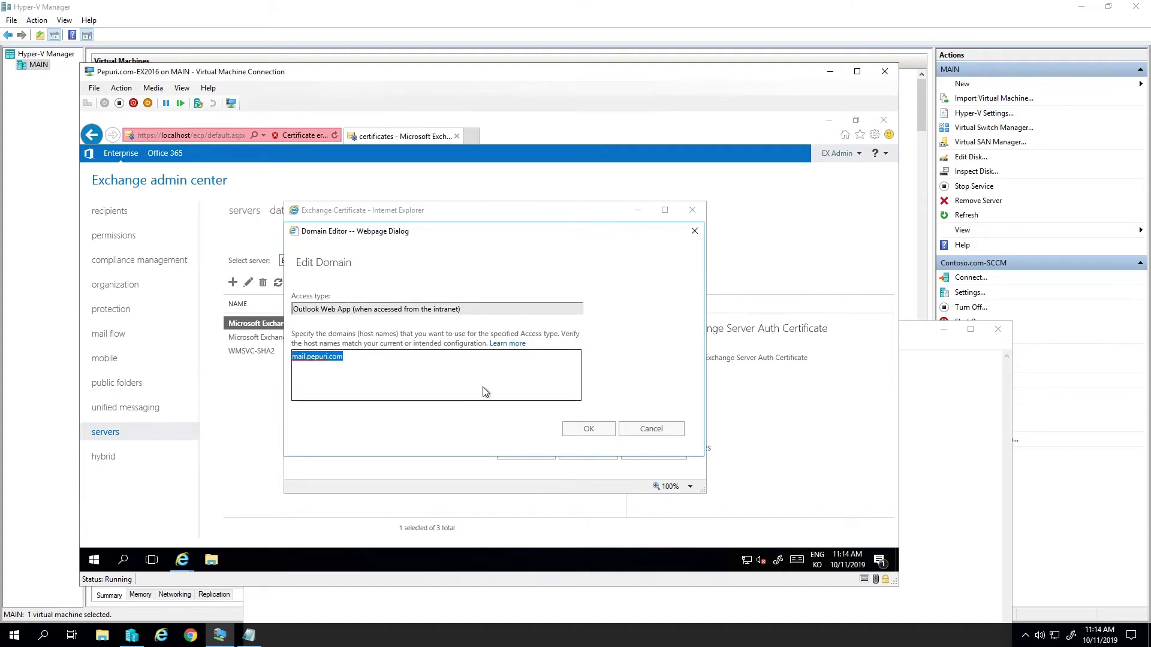
click(598, 434)
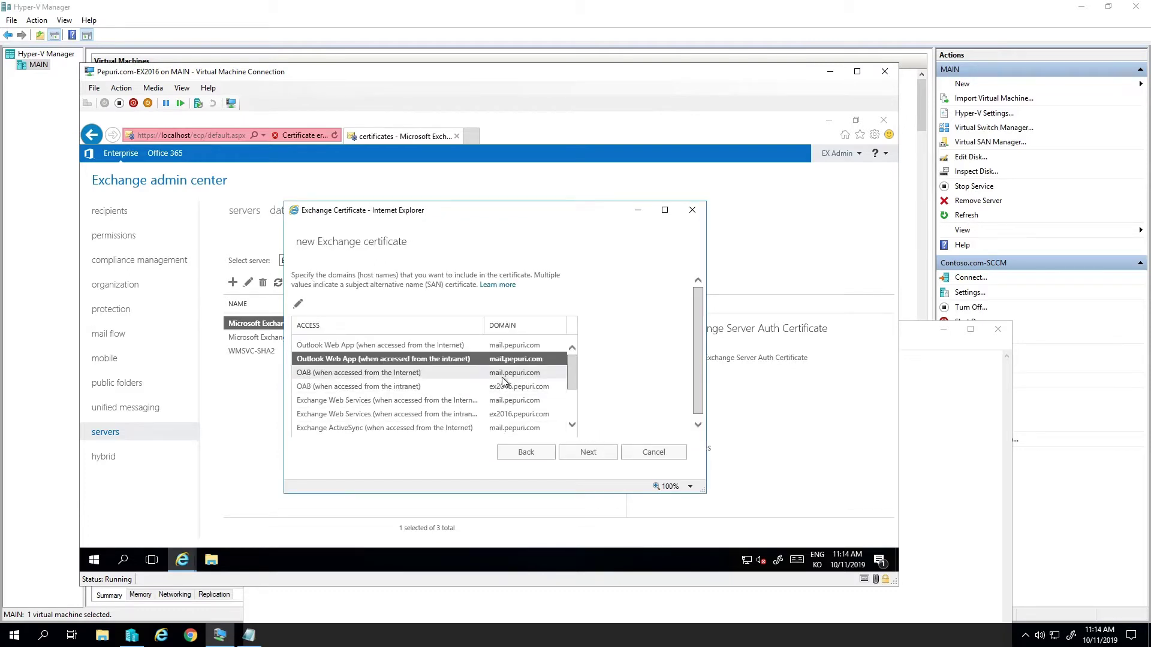
double_click(502, 387)
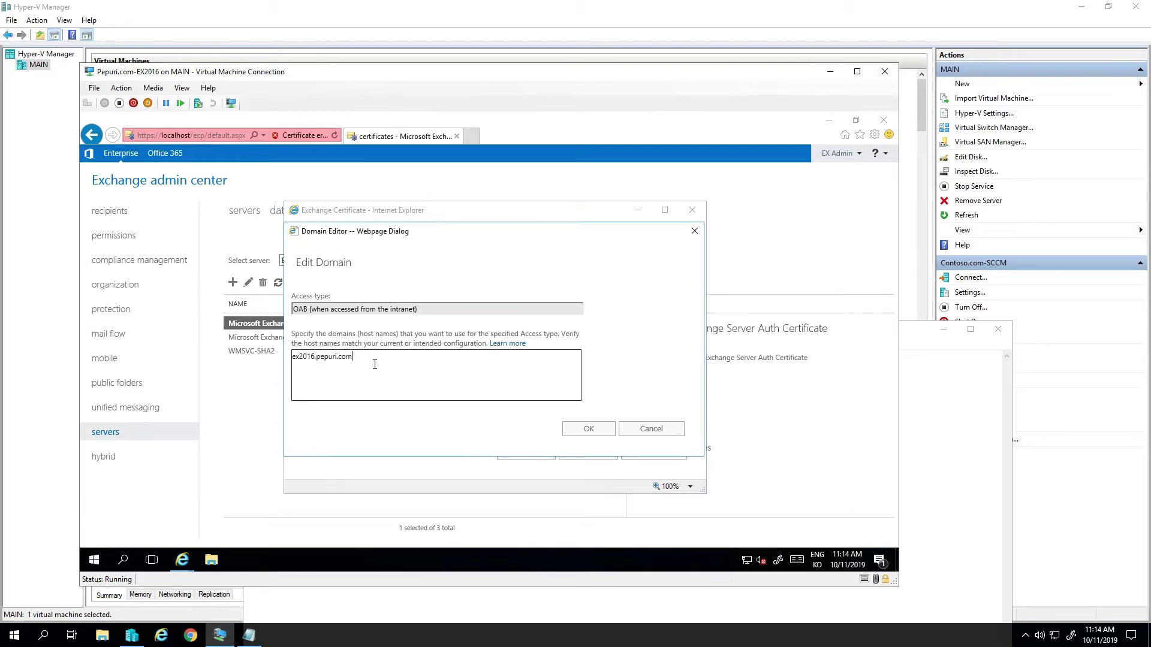
key(ctrl+a)
key(ctrl+v)
click(590, 429)
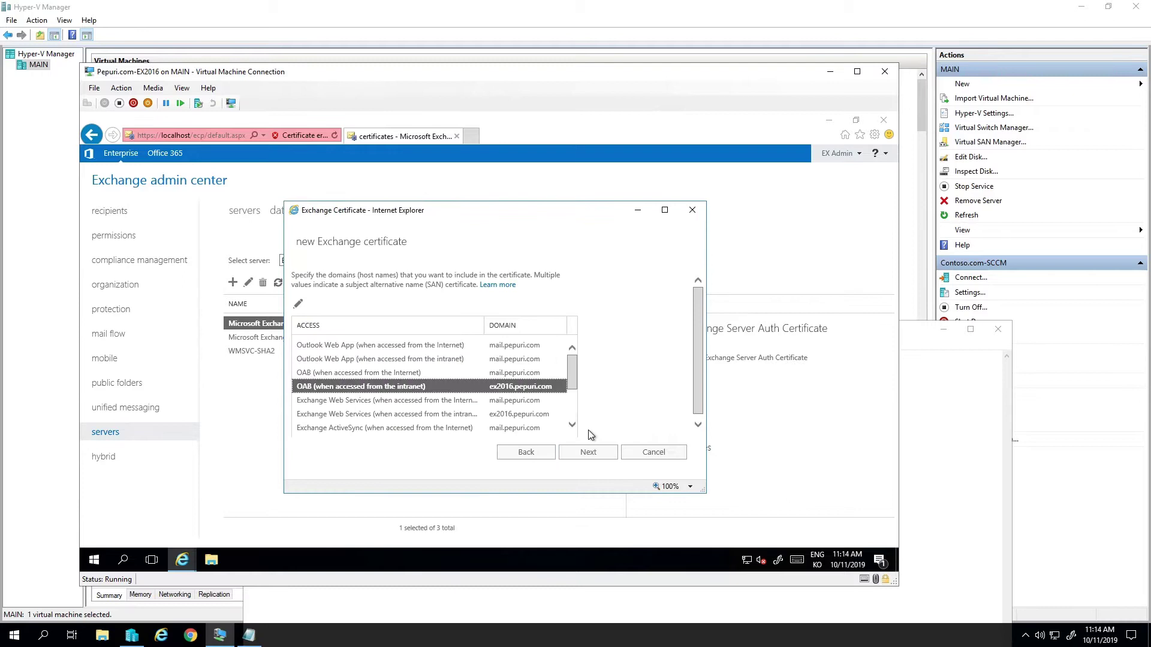
double_click(505, 413)
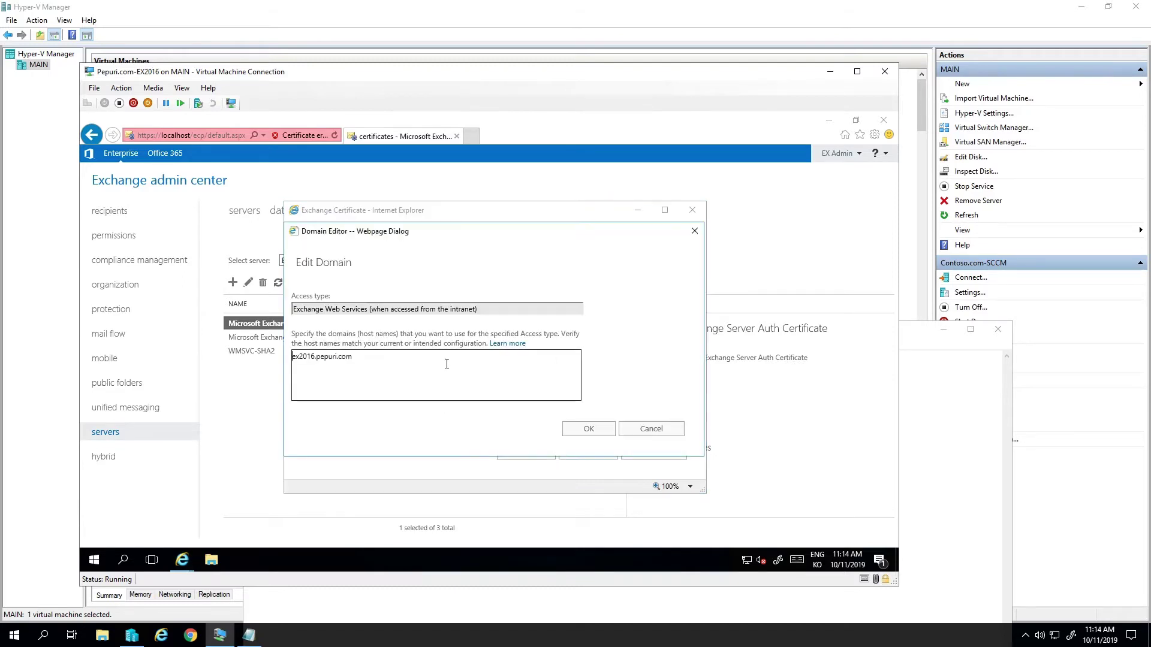
key(ctrl+a)
key(ctrl+v)
click(589, 429)
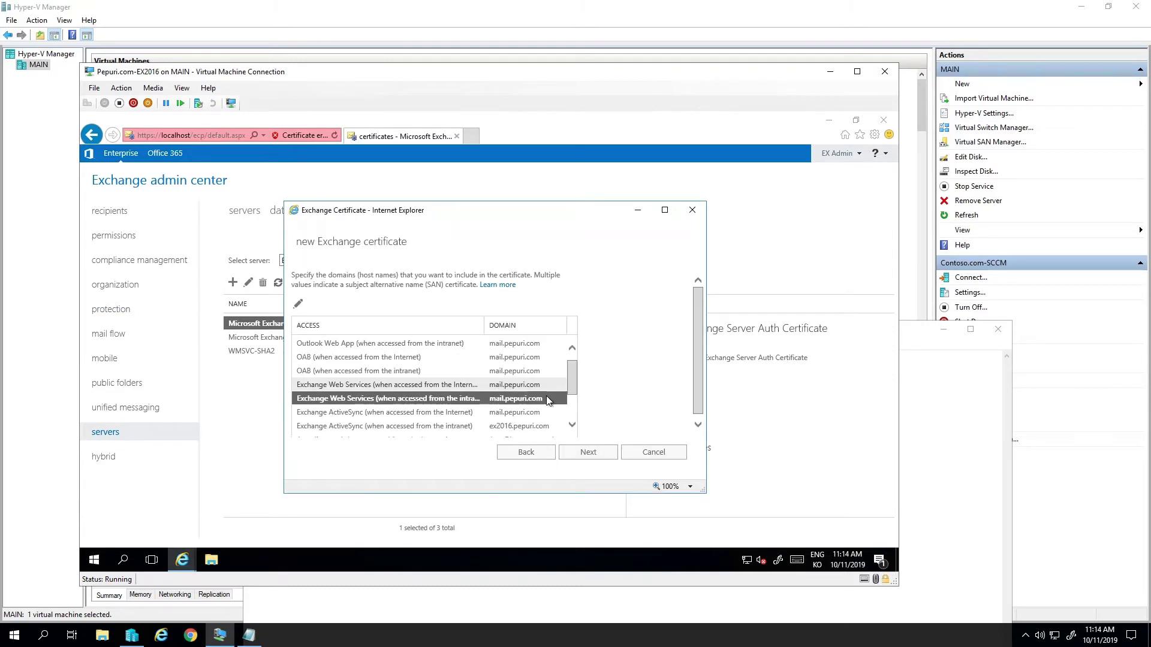
- Set the Exchange ActiveSync intranet domain to mail.pepuri.com
scroll(546, 395, down, 1)
click(524, 377)
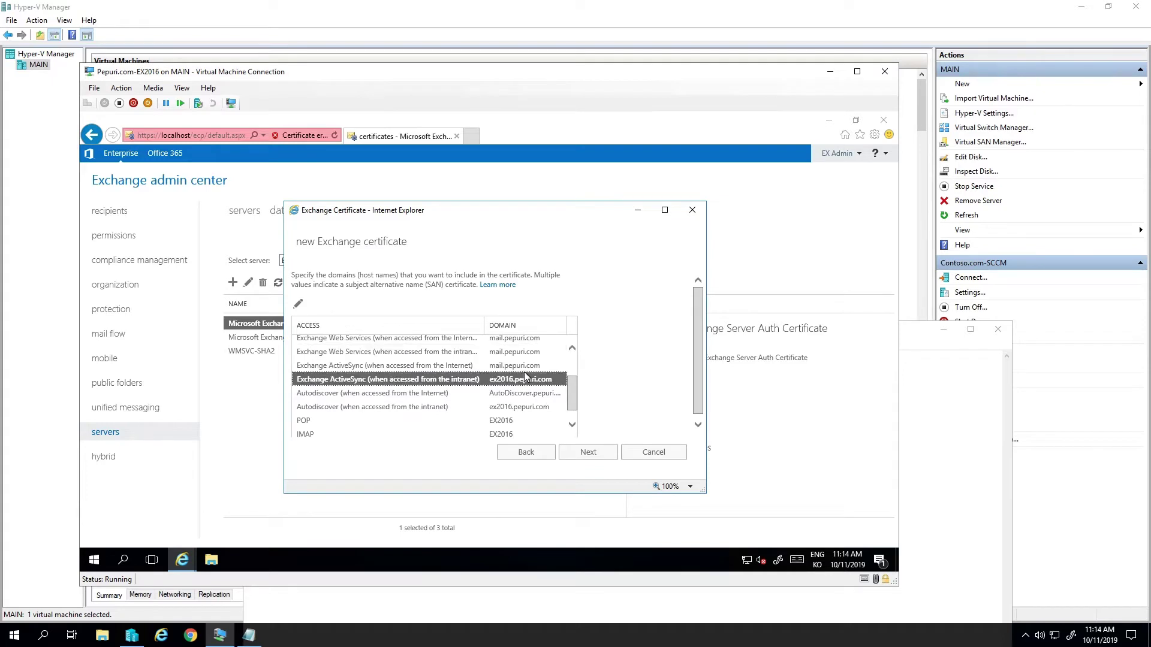
double_click(524, 380)
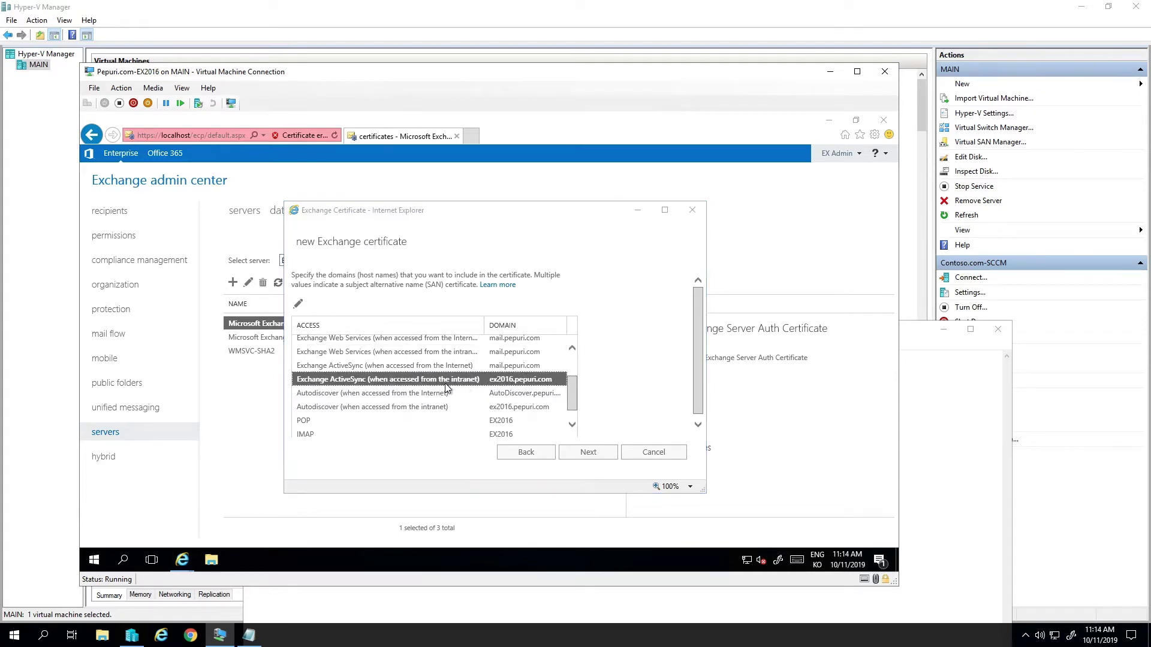
text(mail.pepuri.com)
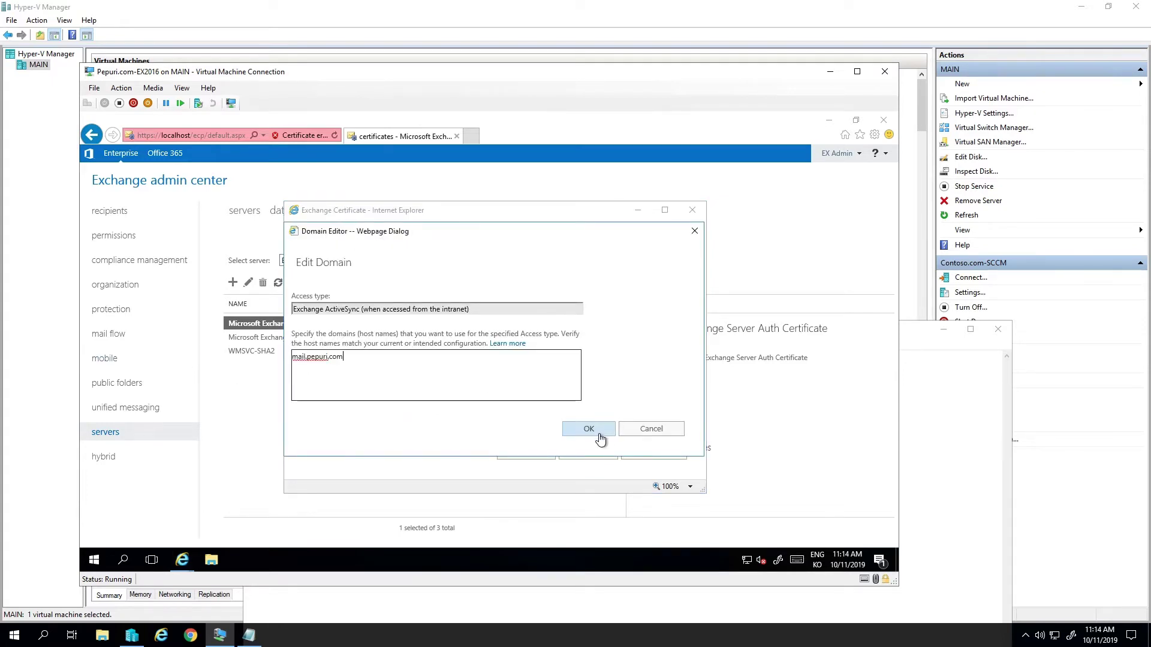
click(589, 428)
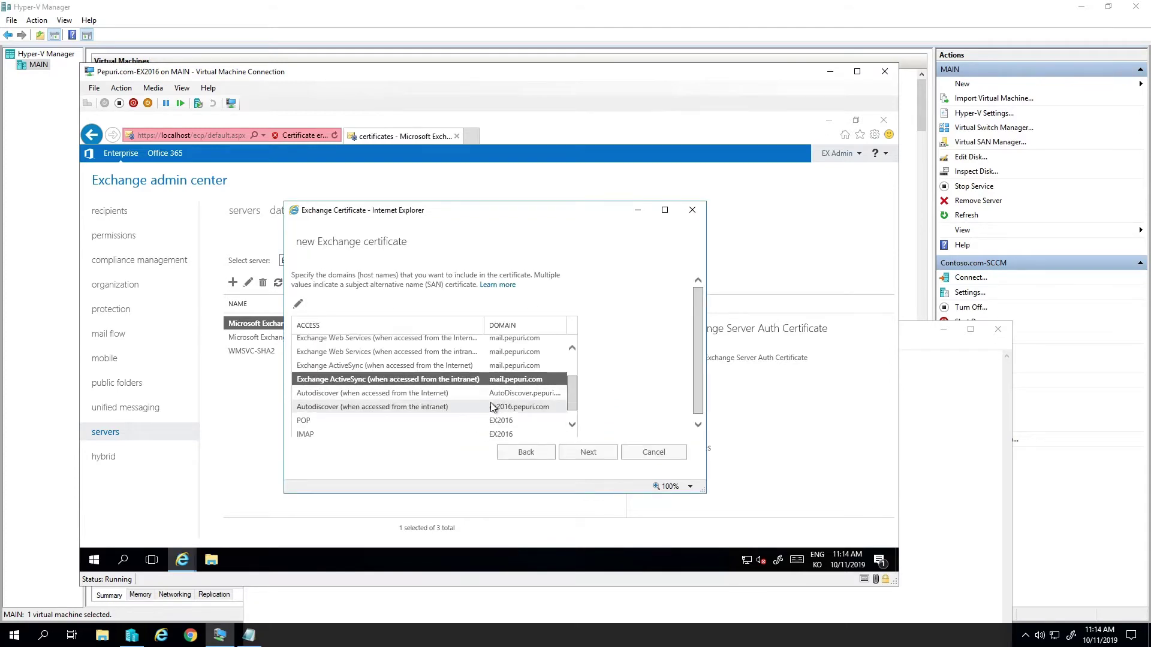
- Set the intranet Autodiscover host name to Autodiscover.pepuri.com
click(494, 406)
double_click(493, 407)
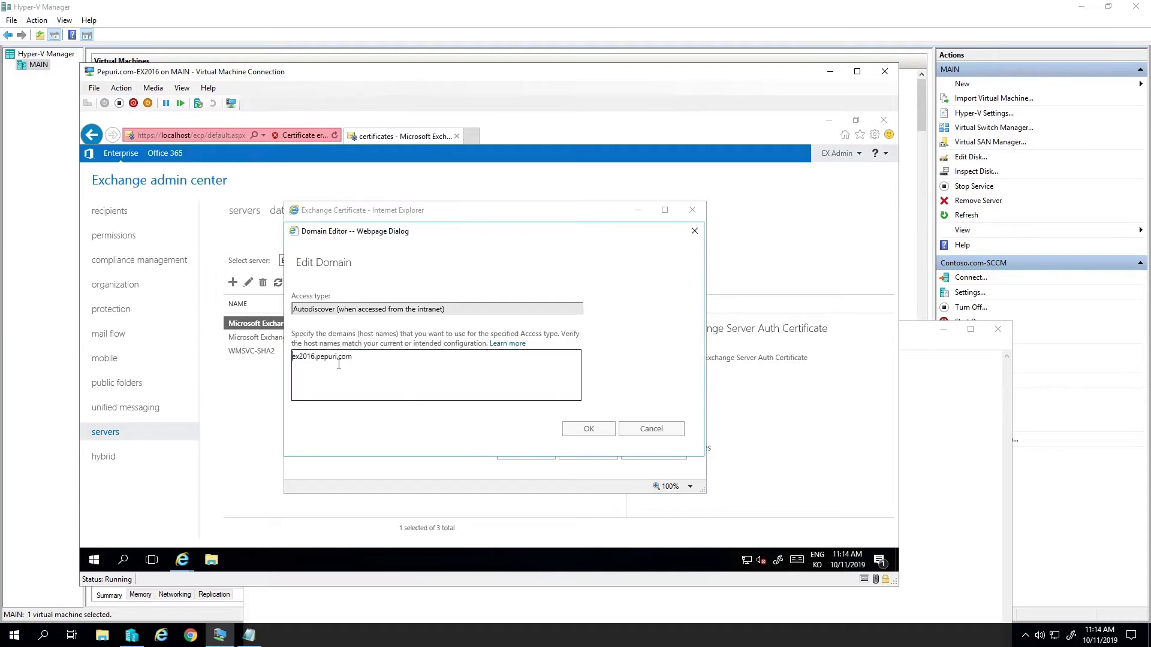
double_click(310, 357)
text(aud)
text(odiscove)
text(r)
click(588, 428)
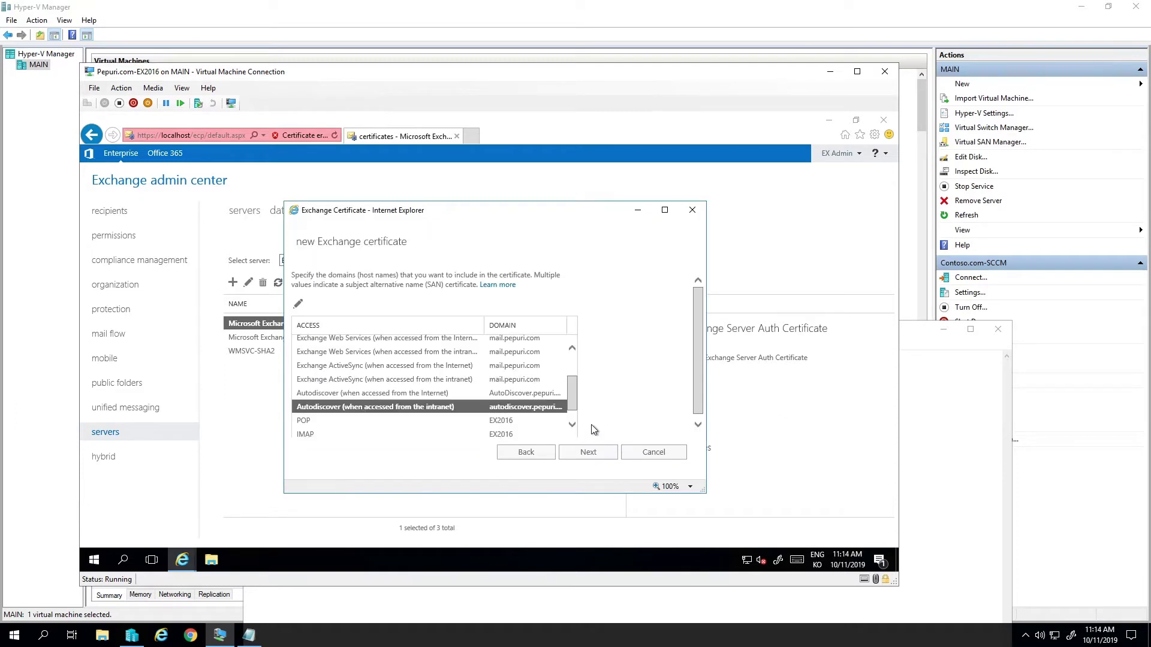
double_click(528, 417)
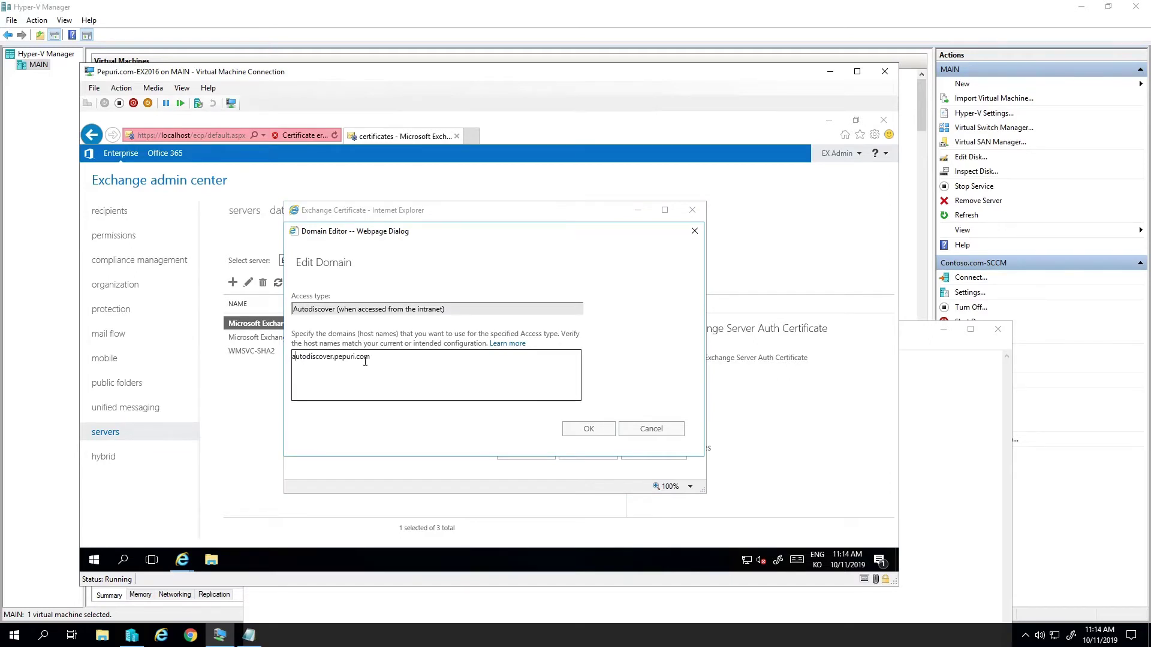
key(Delete)
text(A)
click(589, 429)
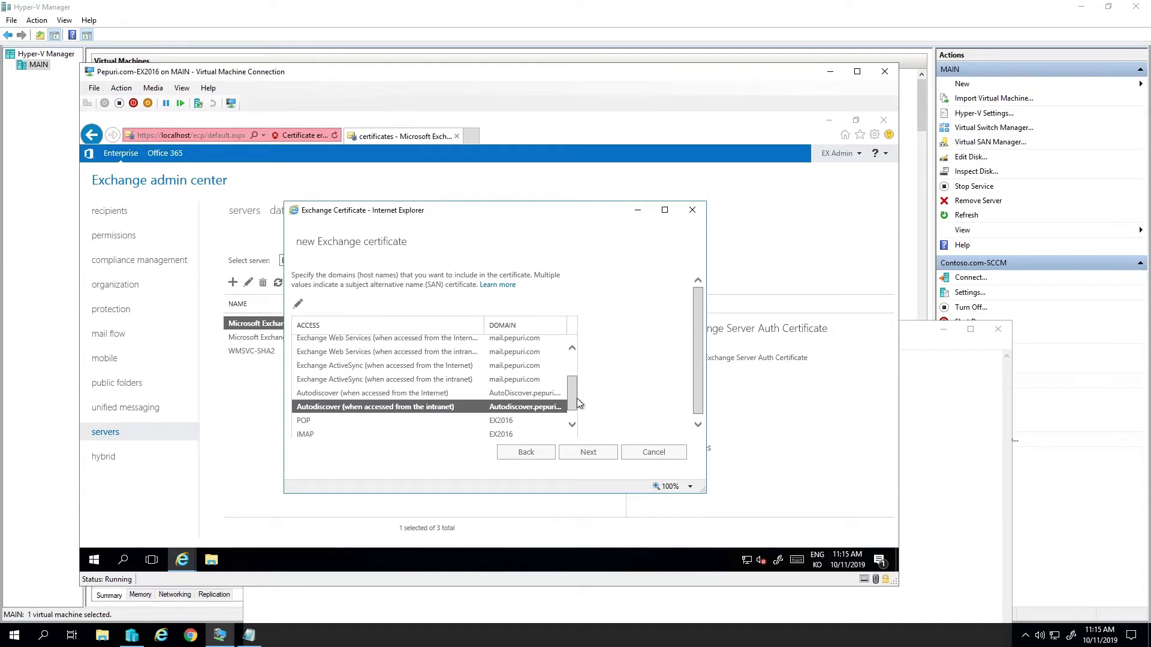
- Set both the POP and IMAP domains to mail.pepuri.com
scroll(576, 398, down, 1)
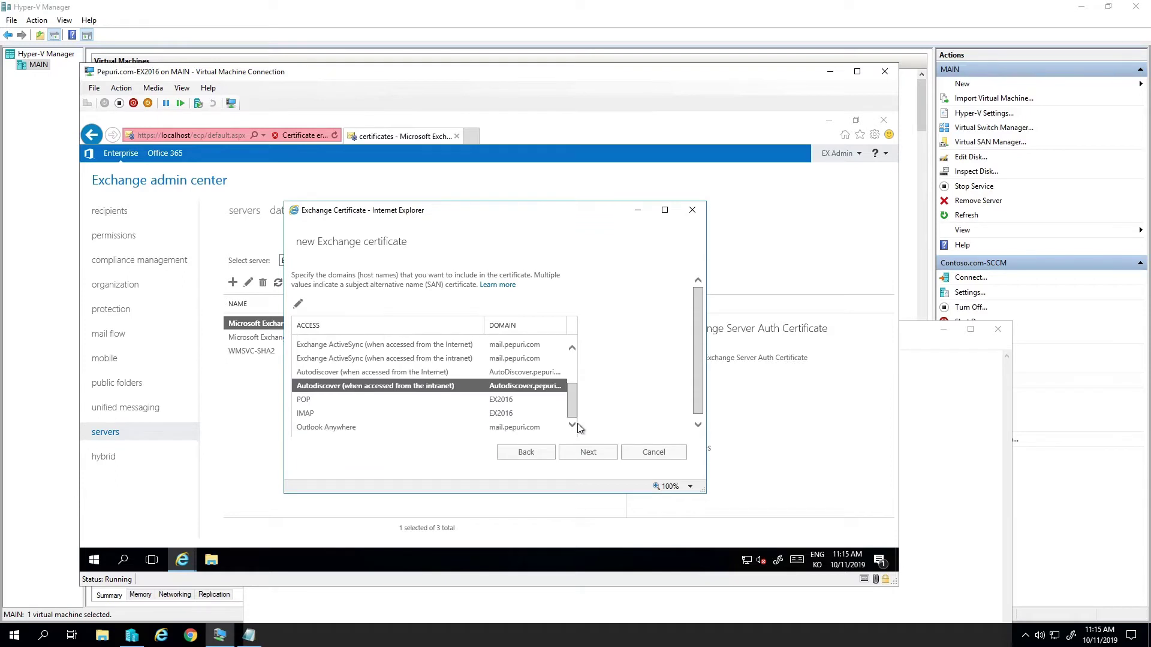
click(502, 430)
double_click(512, 401)
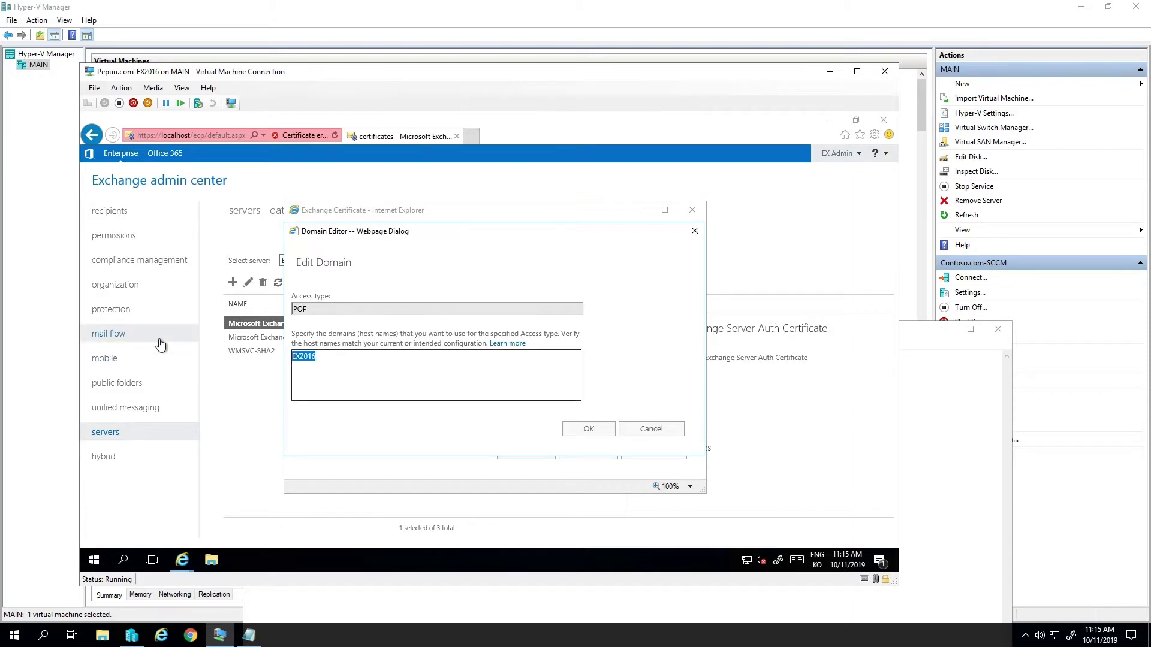
text(mail.)
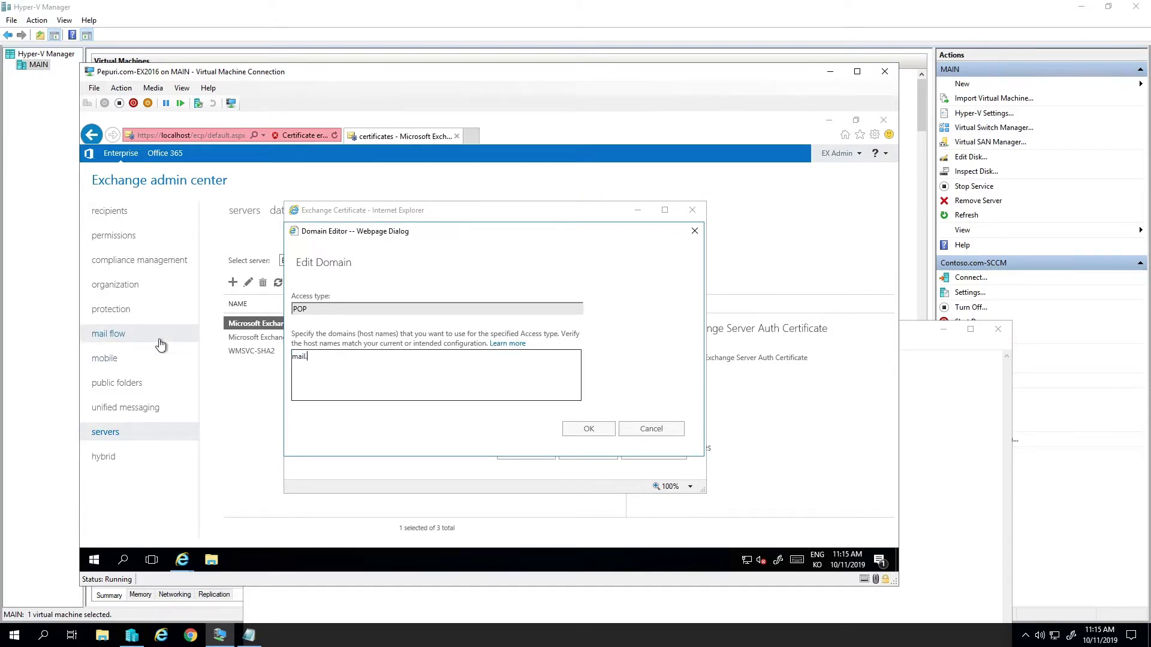
text(pepuri.com)
key(ctrl+a)
key(ctrl+c)
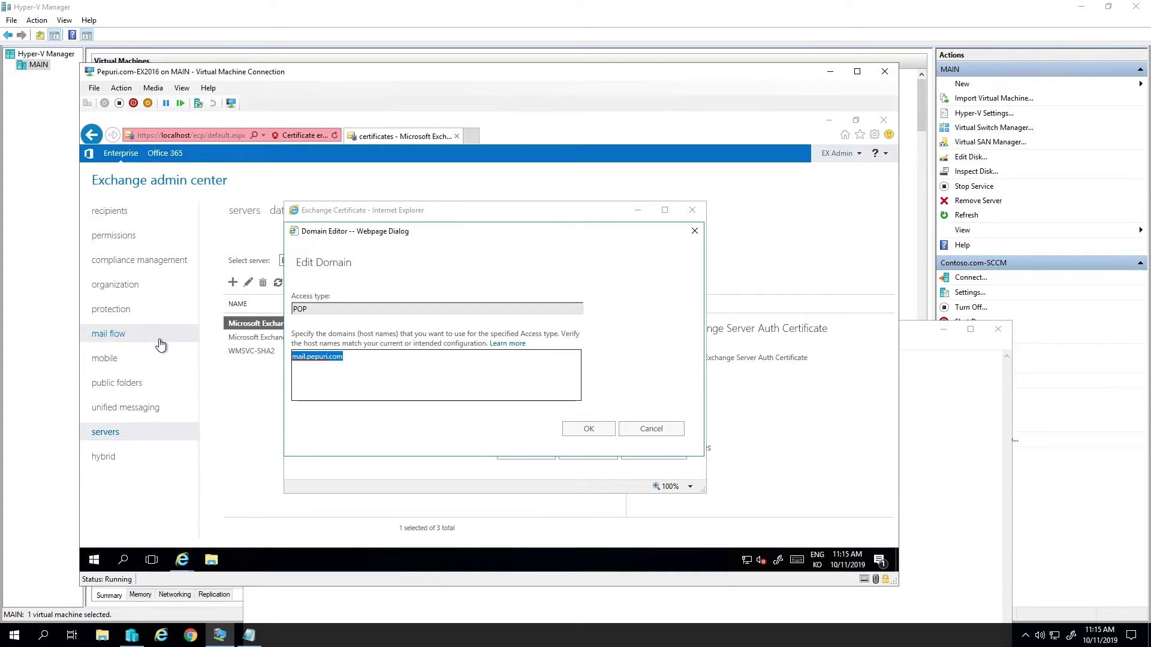
click(585, 429)
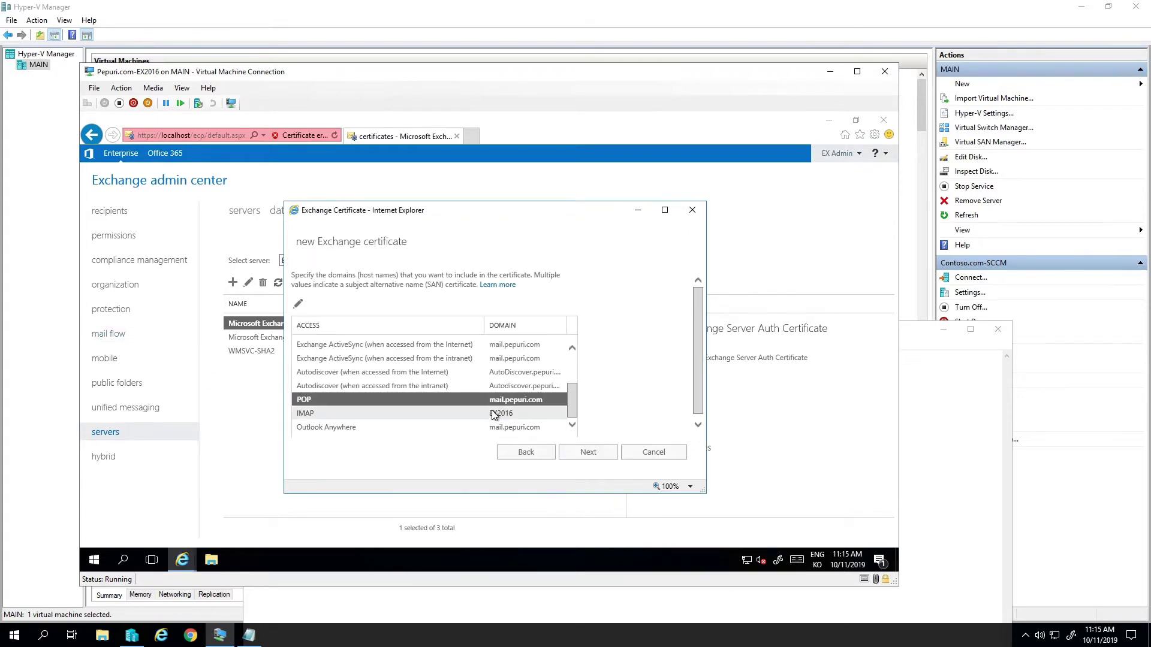
click(532, 413)
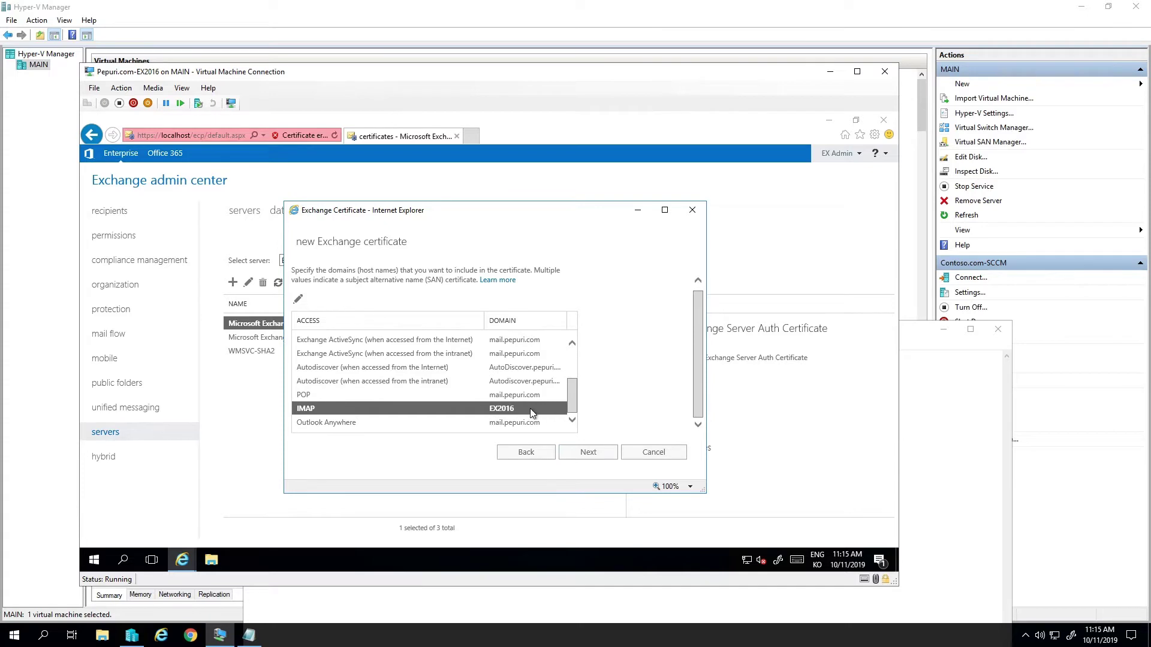
double_click(523, 405)
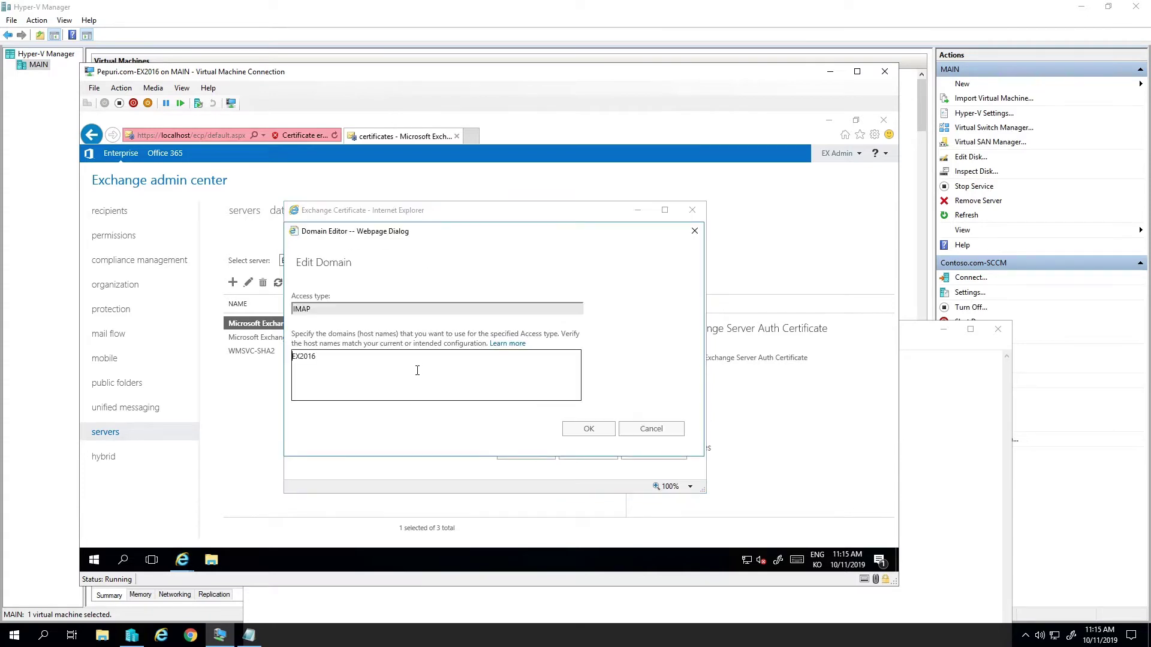
key(ctrl+v)
click(587, 429)
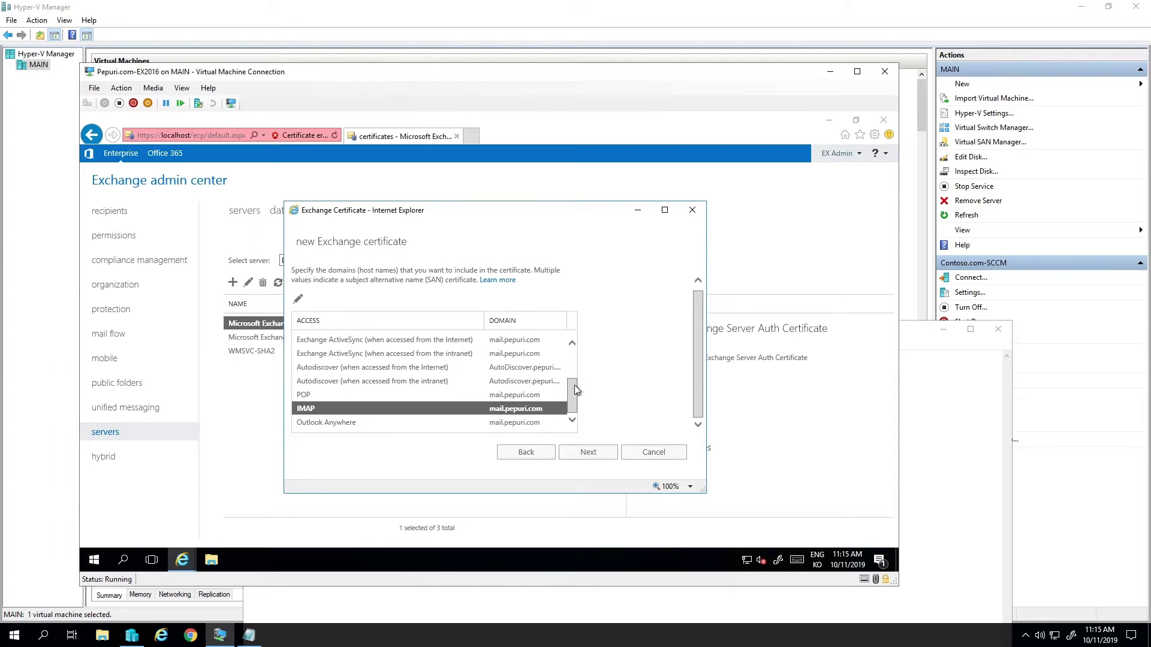
drag(574, 390, 564, 441)
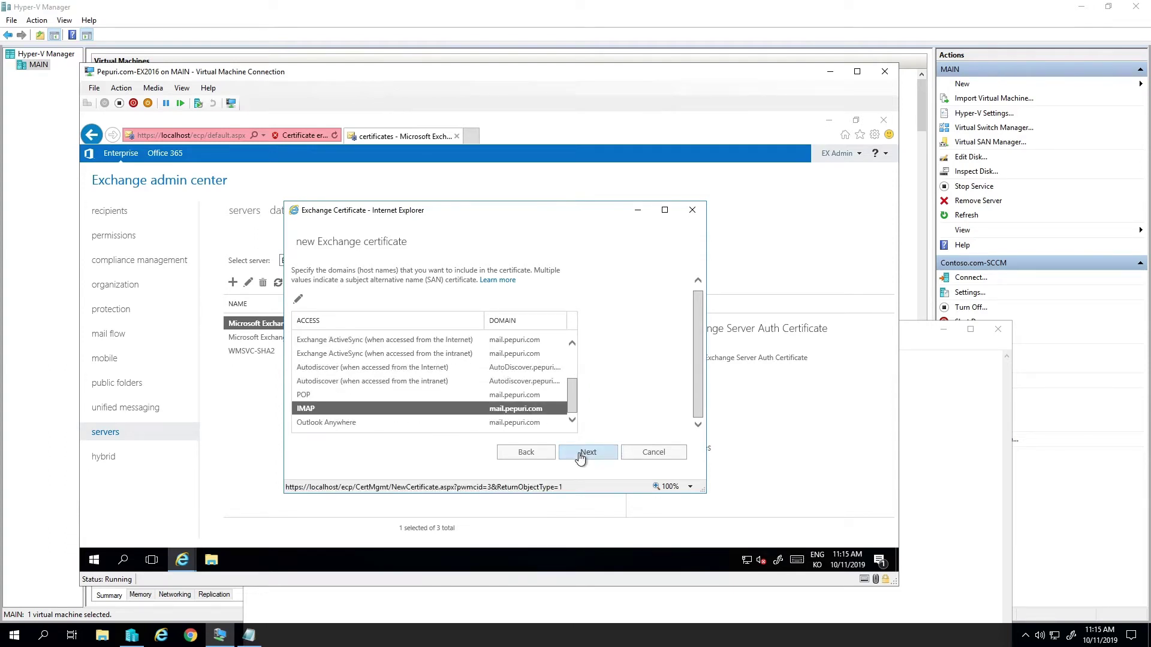
- Review the domain summary (mail.pepuri.com, AutoDiscover.pepuri.com, pepuri.com) and continue to organization details
click(579, 454)
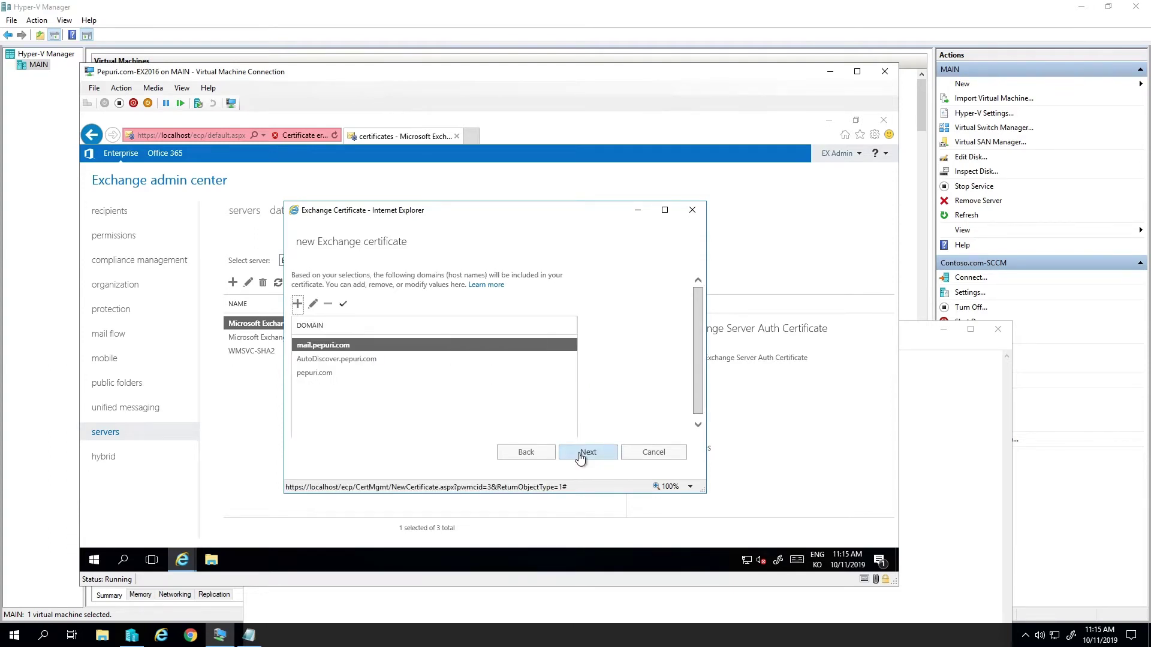
click(358, 359)
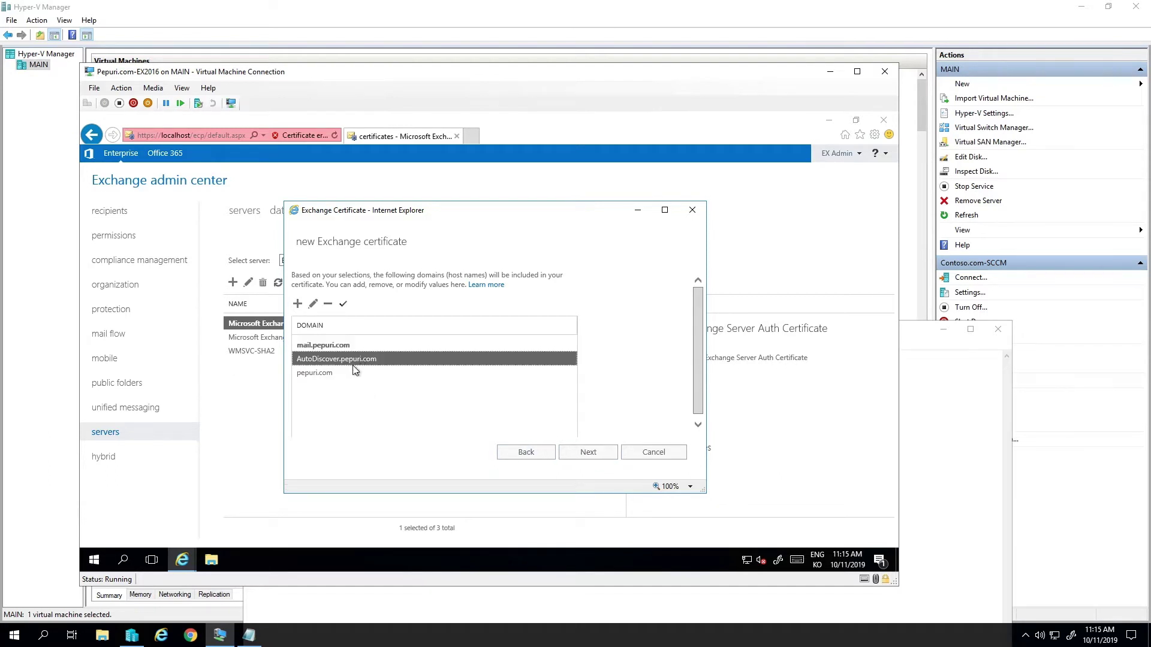
click(365, 369)
click(365, 345)
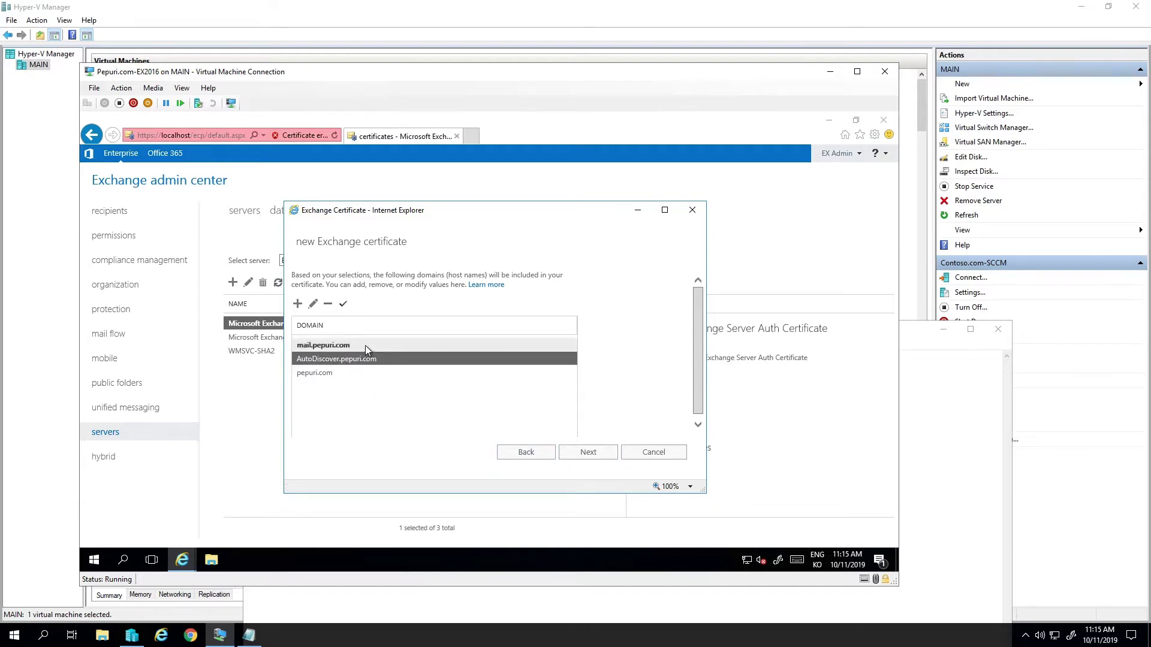
click(583, 454)
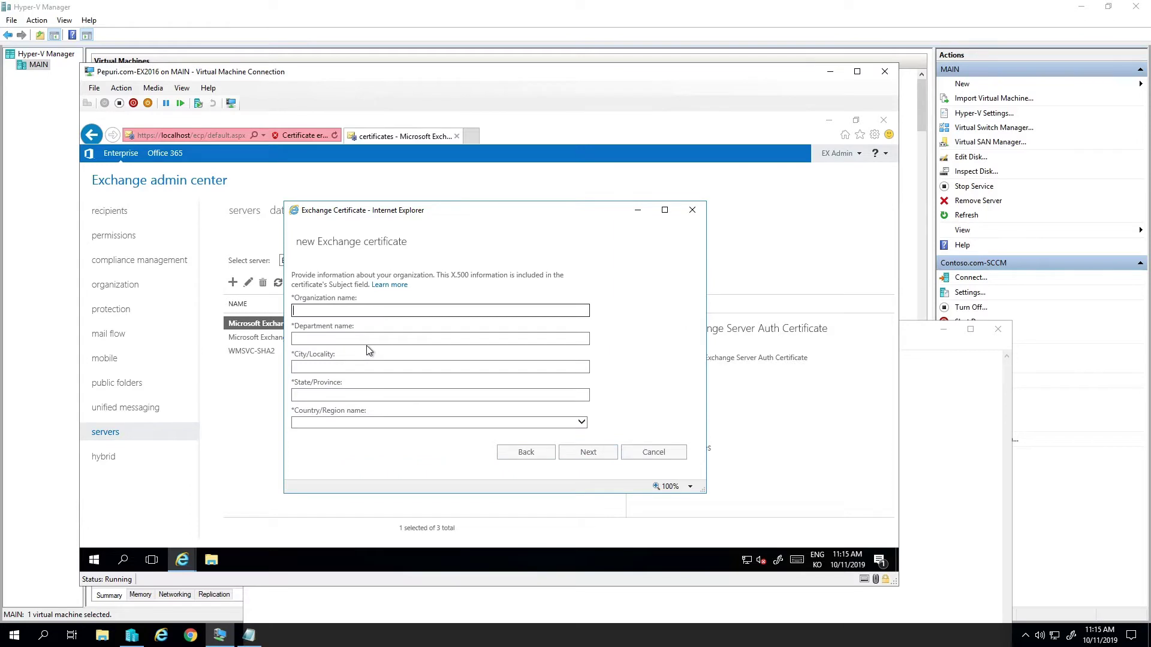
- Enter organization Pepuri, department Conto, city Seoul, state Dong Jak, country Korea, and continue
key(Return)
key(Return)
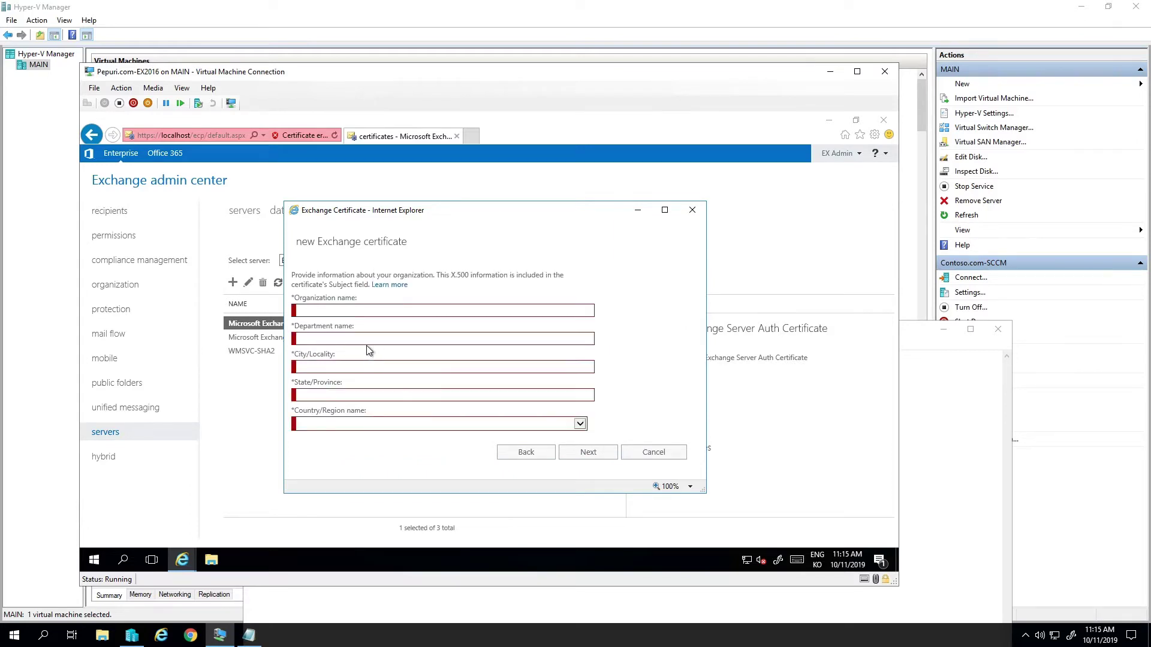
text(Pepuri)
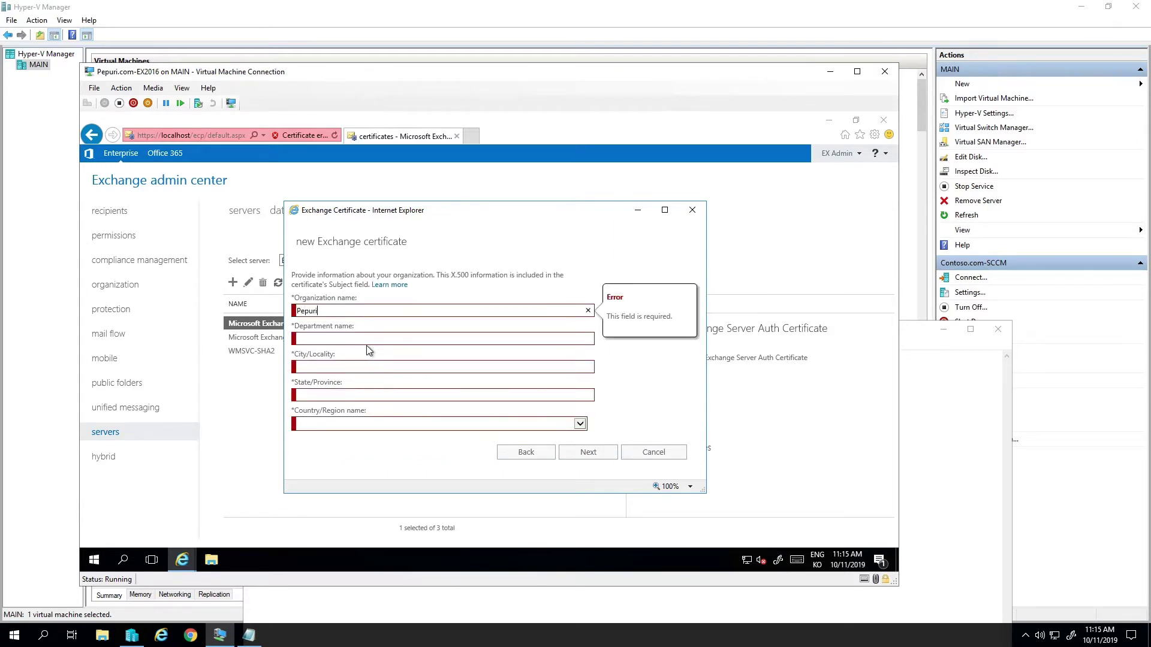
key(Tab)
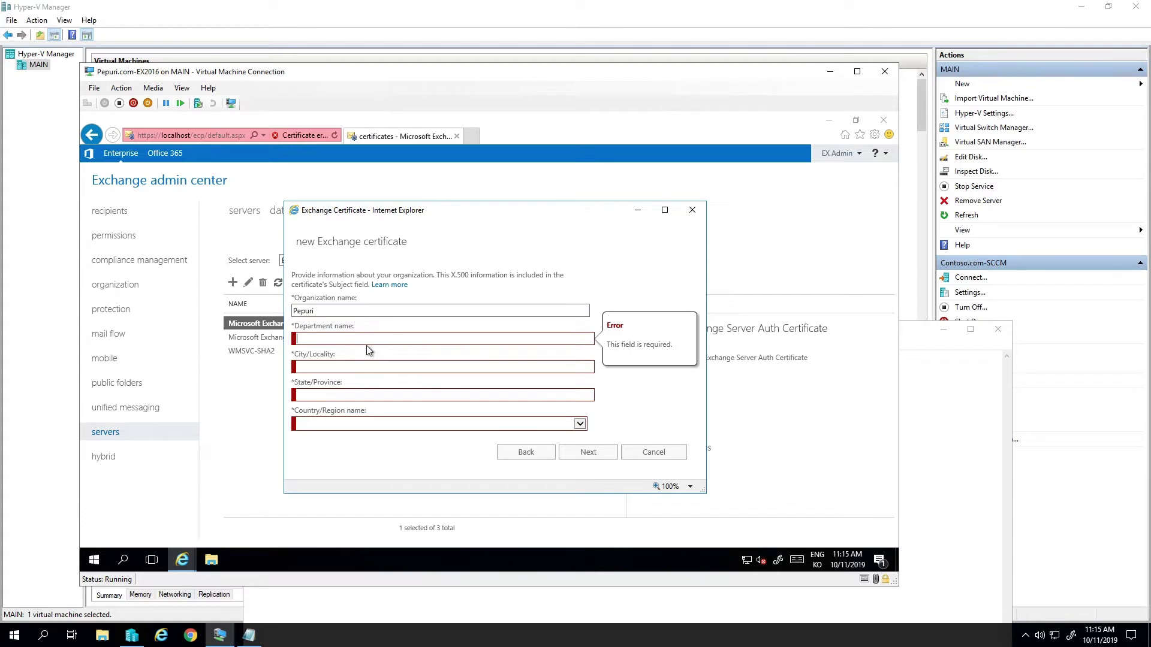
text(Conto)
key(Tab)
text(Seoul)
key(Tab)
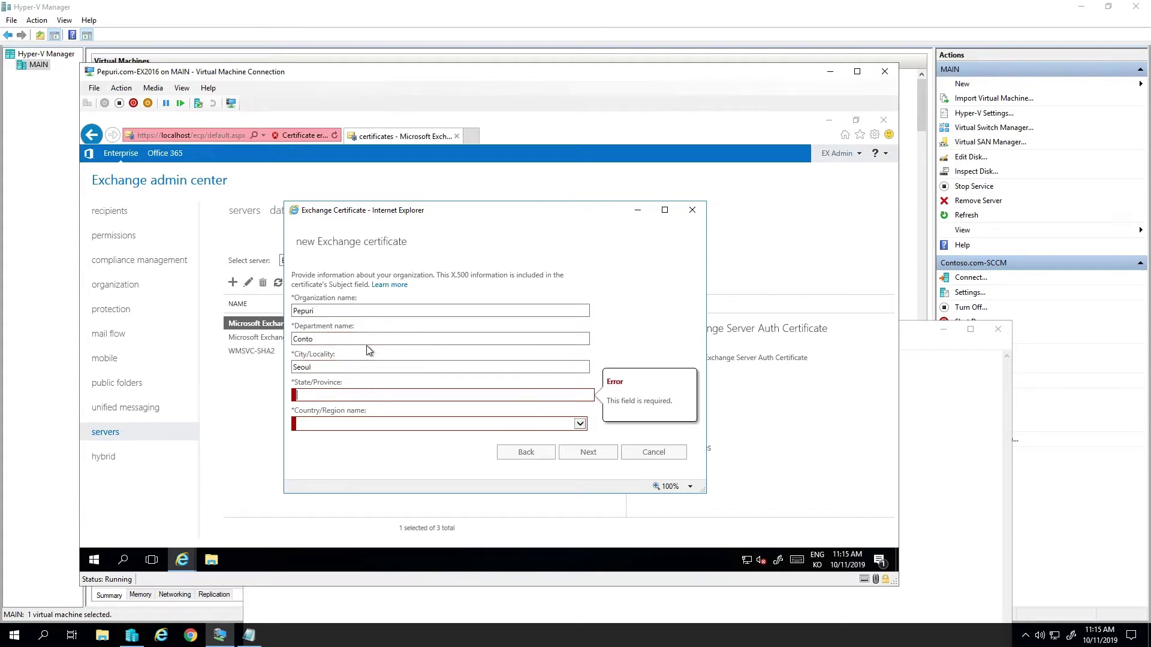
text(Dong Ju)
key(Tab)
key(alt+Down)
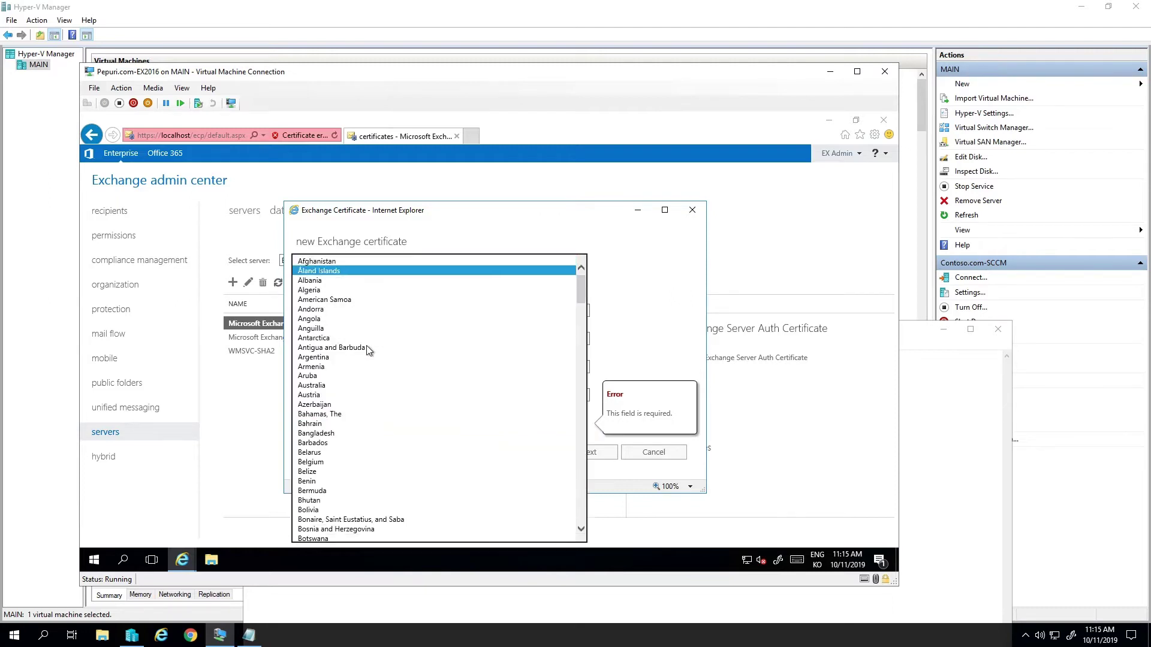
key(k)
key(o)
key(Return)
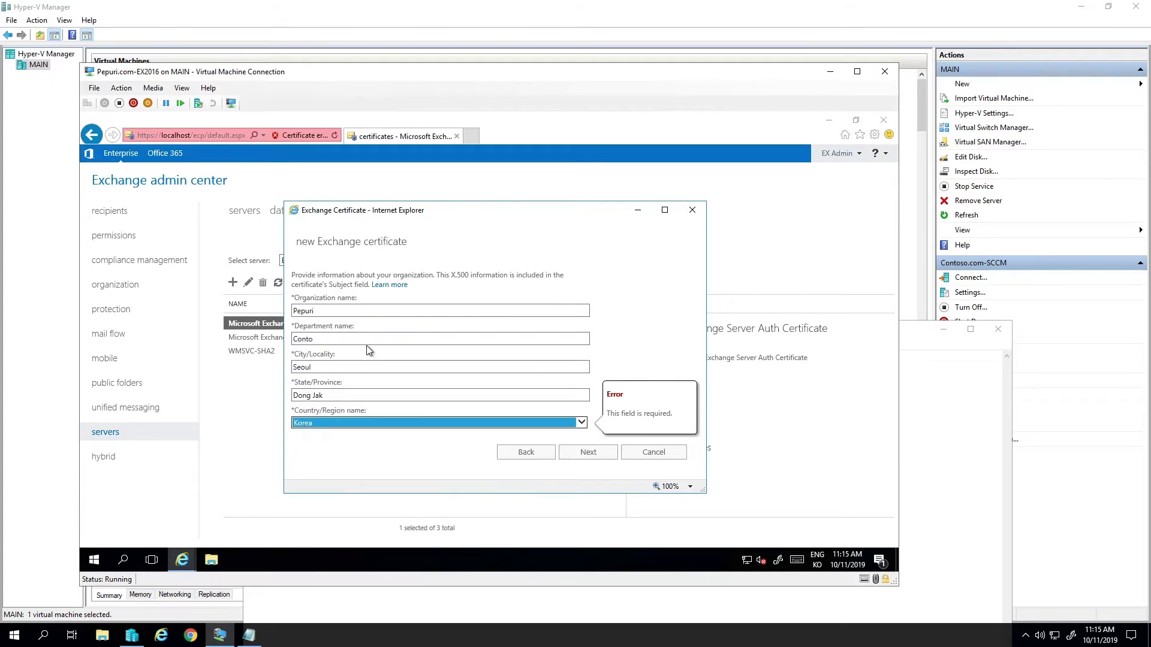
key(Tab)
key(Tab)
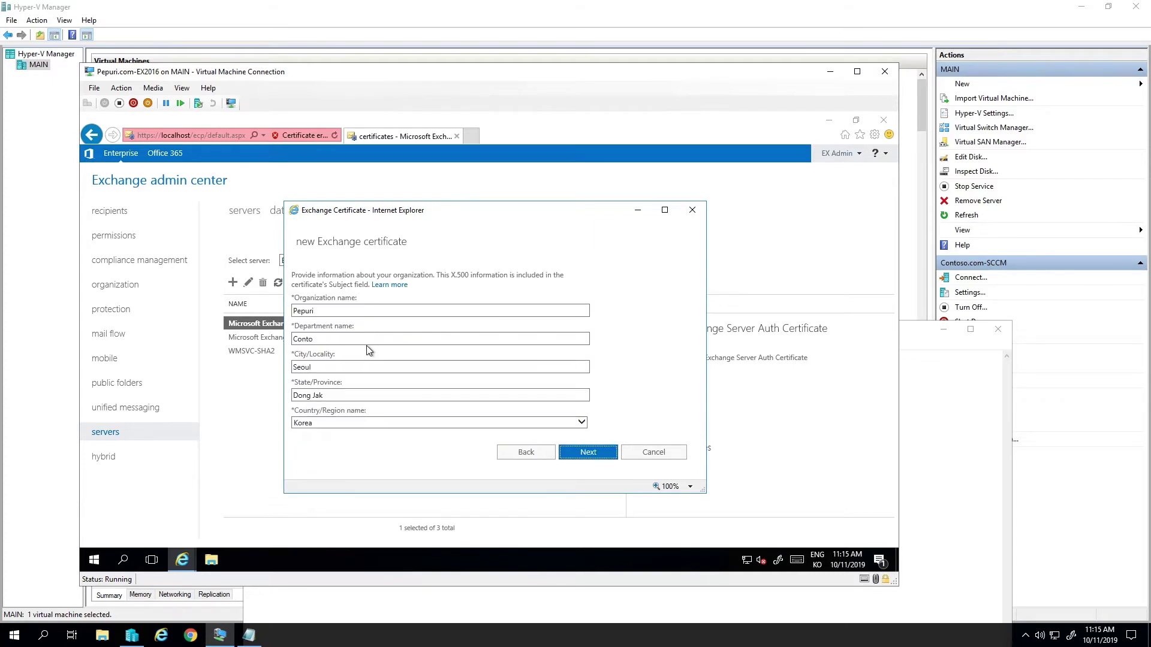
key(Return)
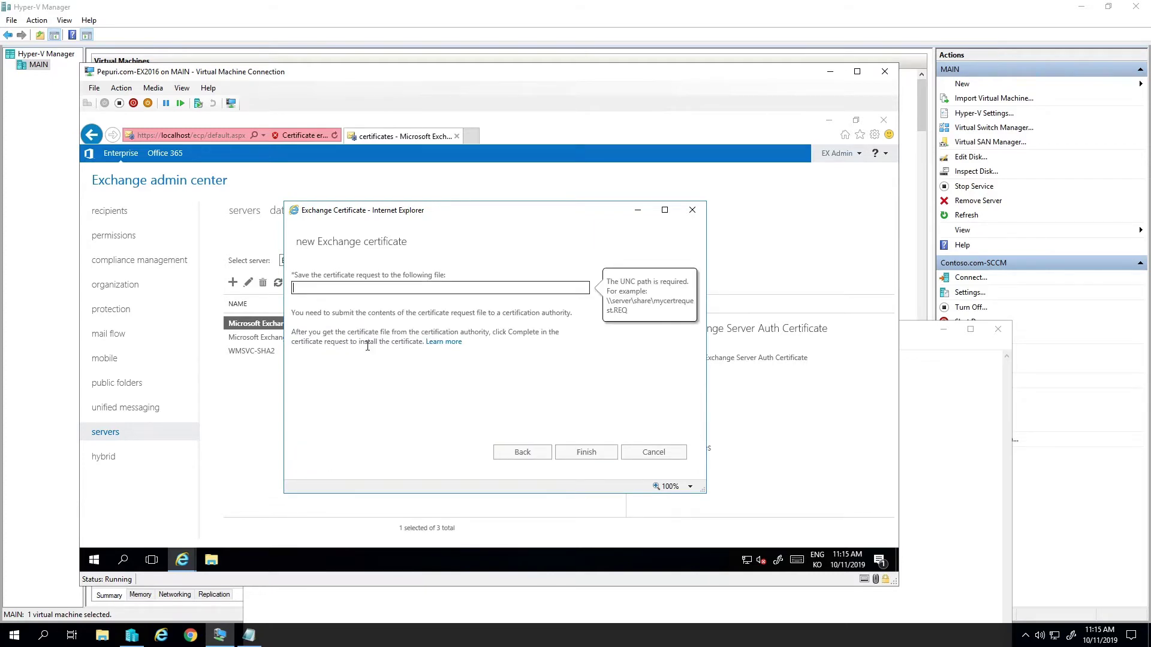
click(211, 560)
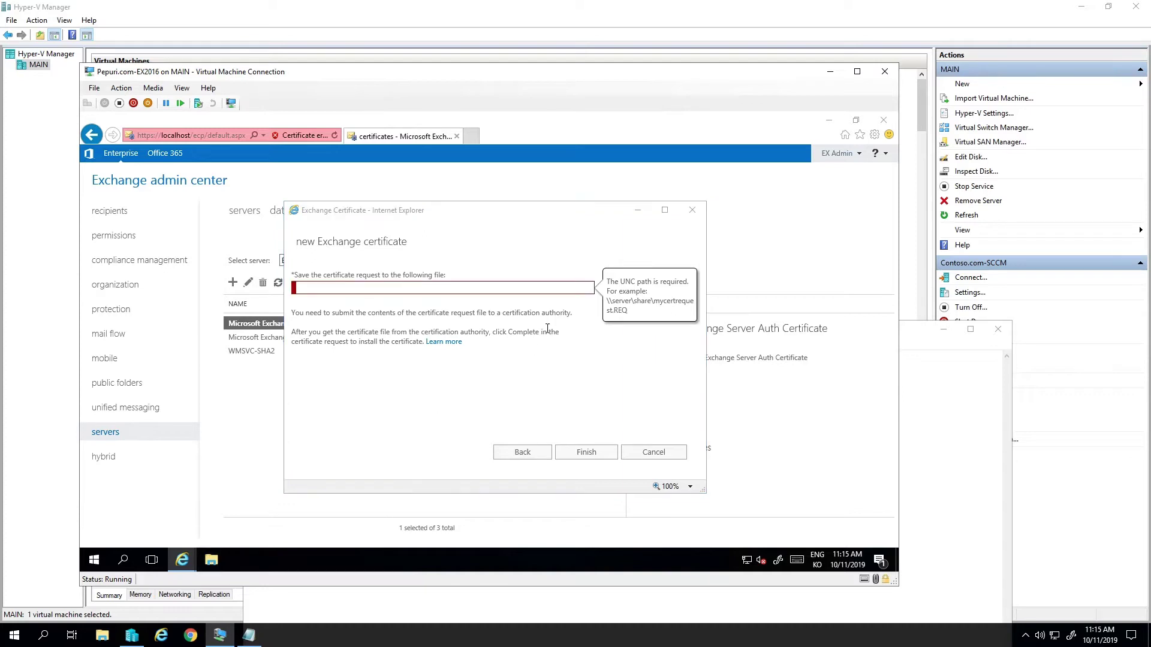
- Create a new folder named Share on the C: drive
click(202, 322)
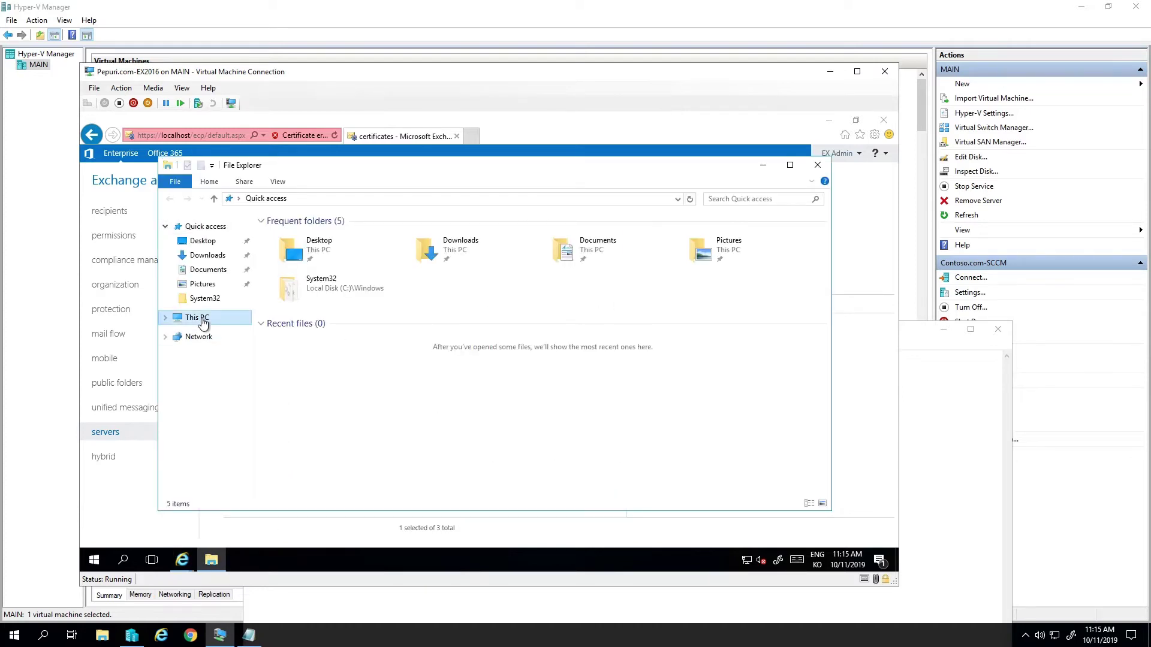
double_click(333, 339)
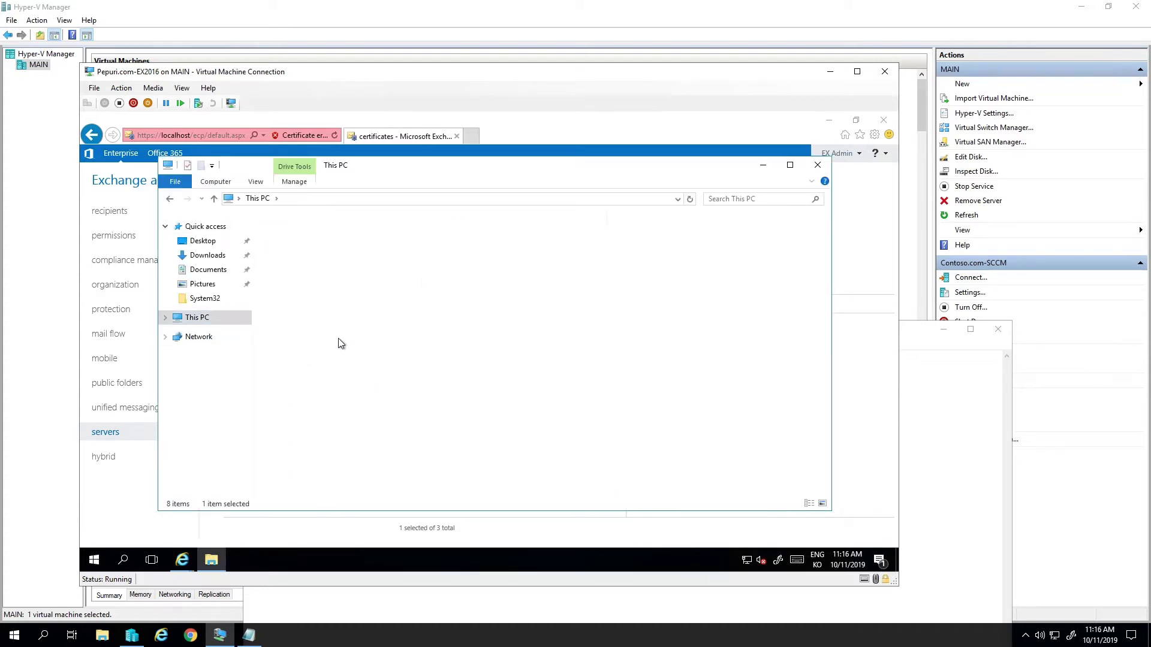
right_click(324, 391)
mouse_move(419, 501)
click(476, 499)
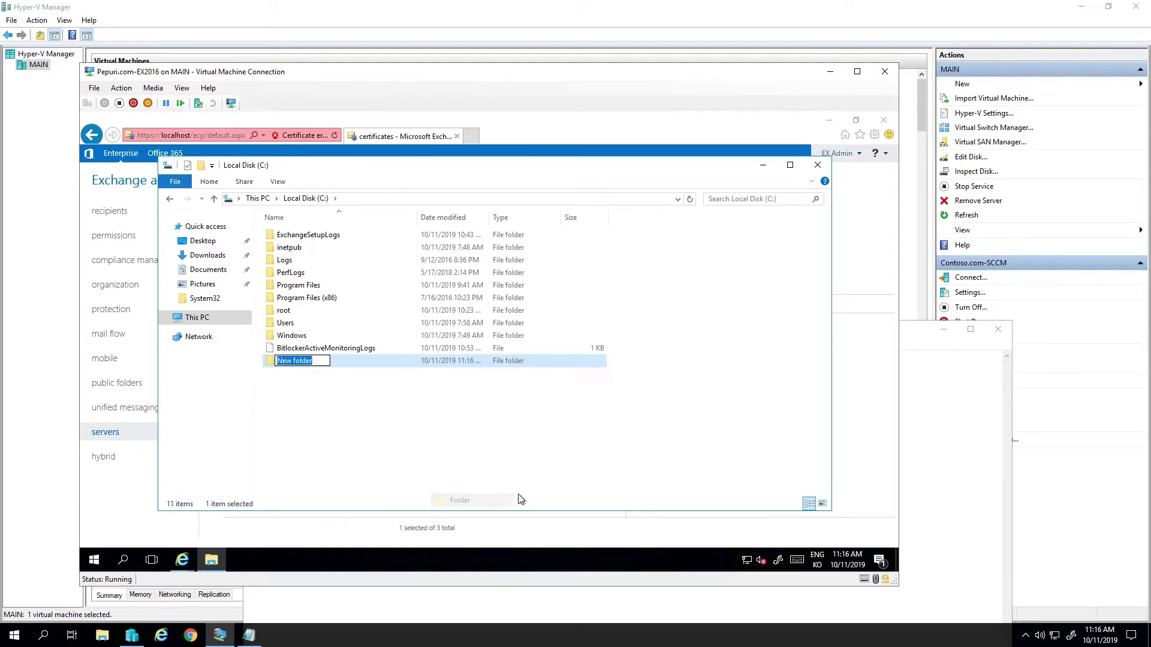
text(Share)
key(Return)
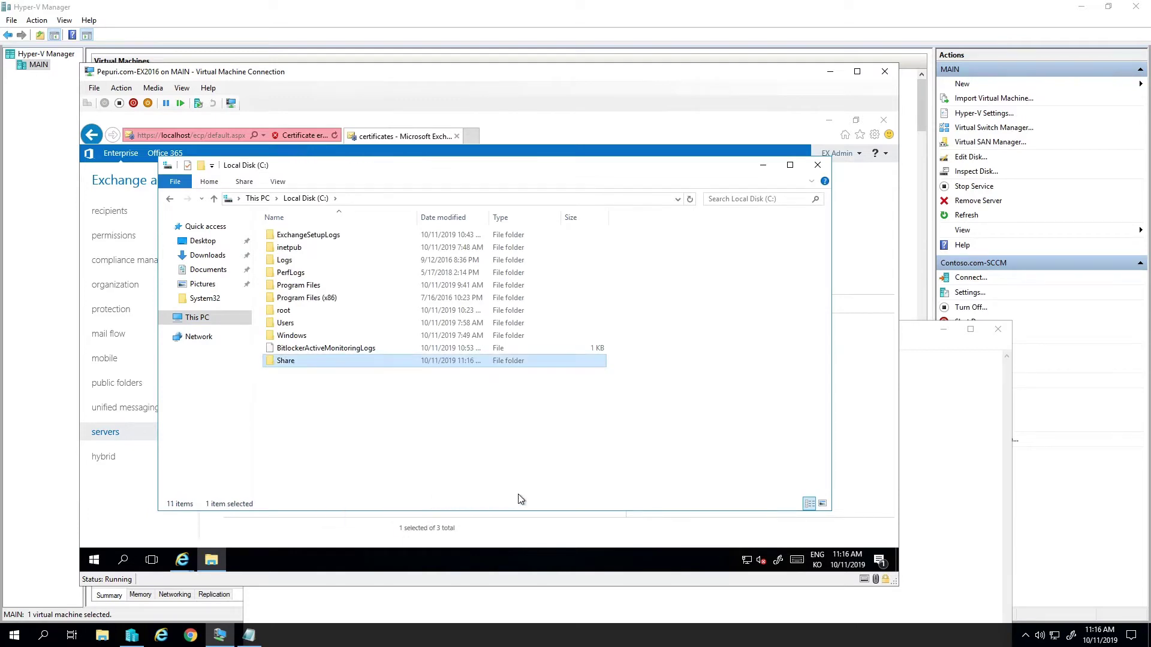
- Share the Share folder with Everyone at Read/Write, then close the drive window
right_click(438, 361)
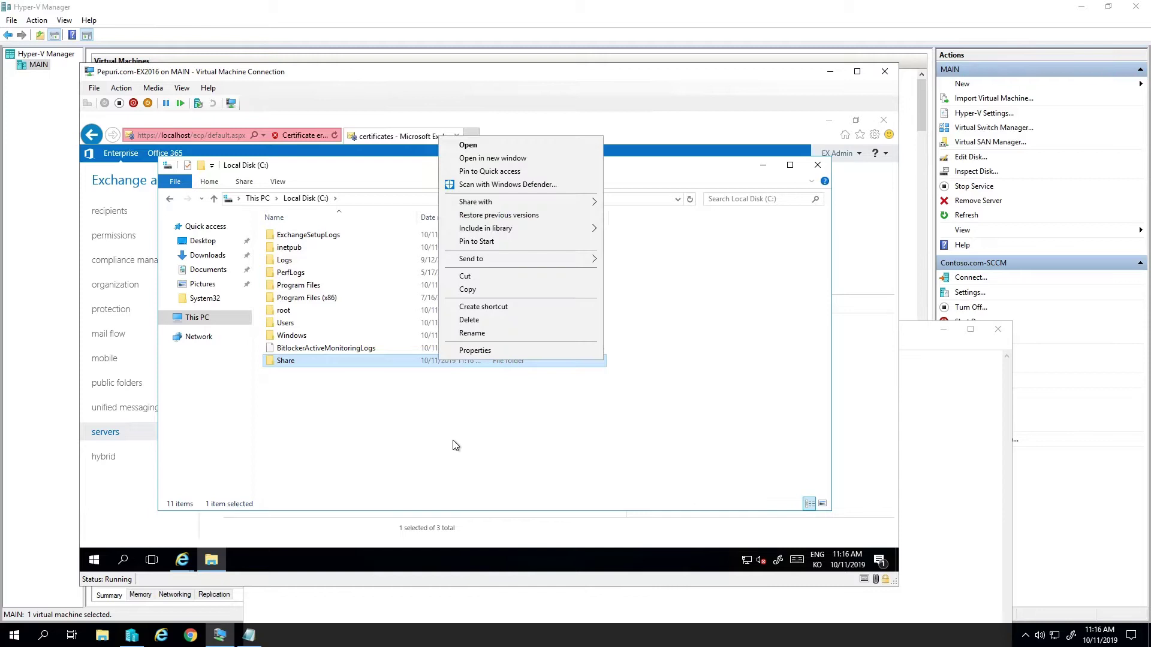
click(475, 351)
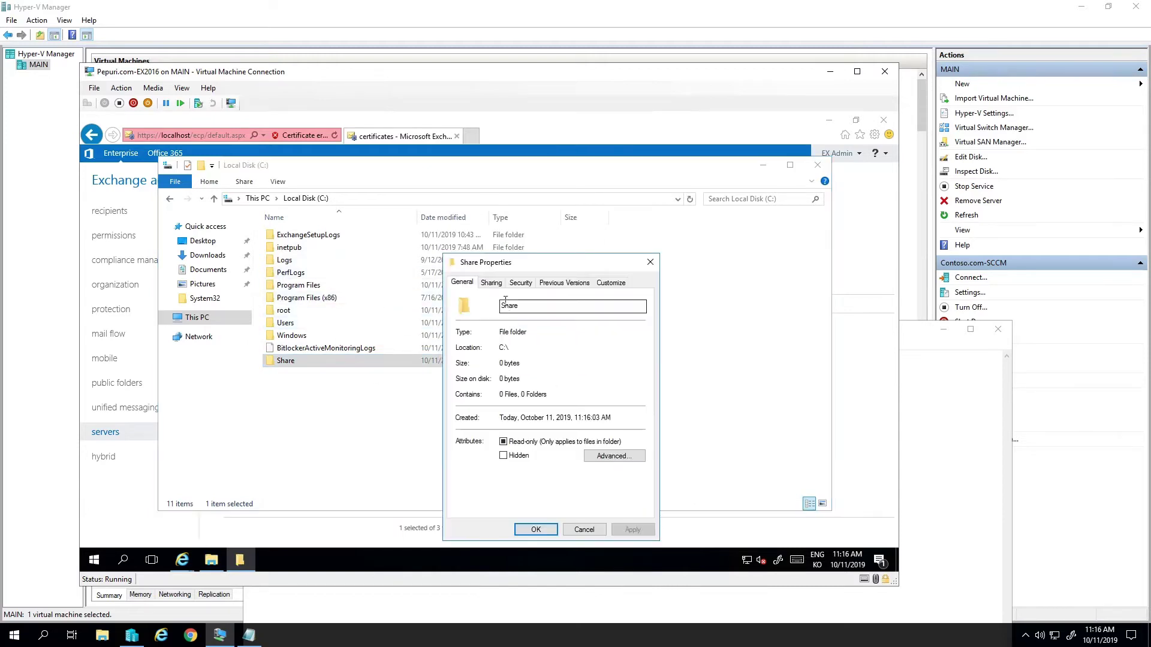
click(492, 283)
click(488, 365)
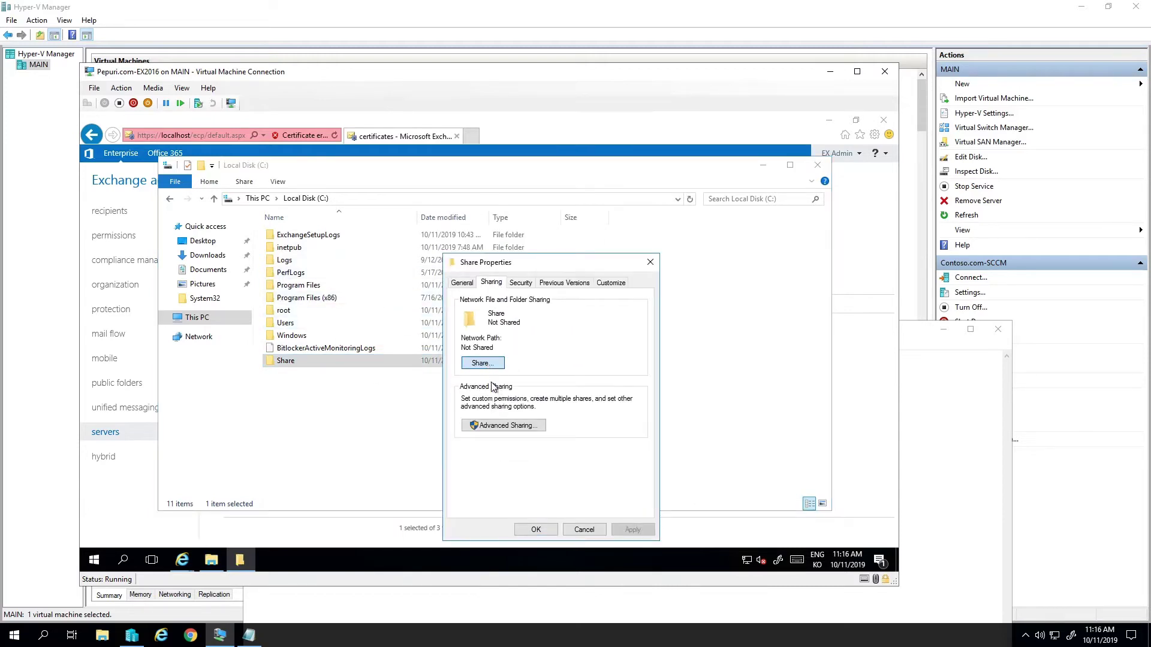
click(637, 378)
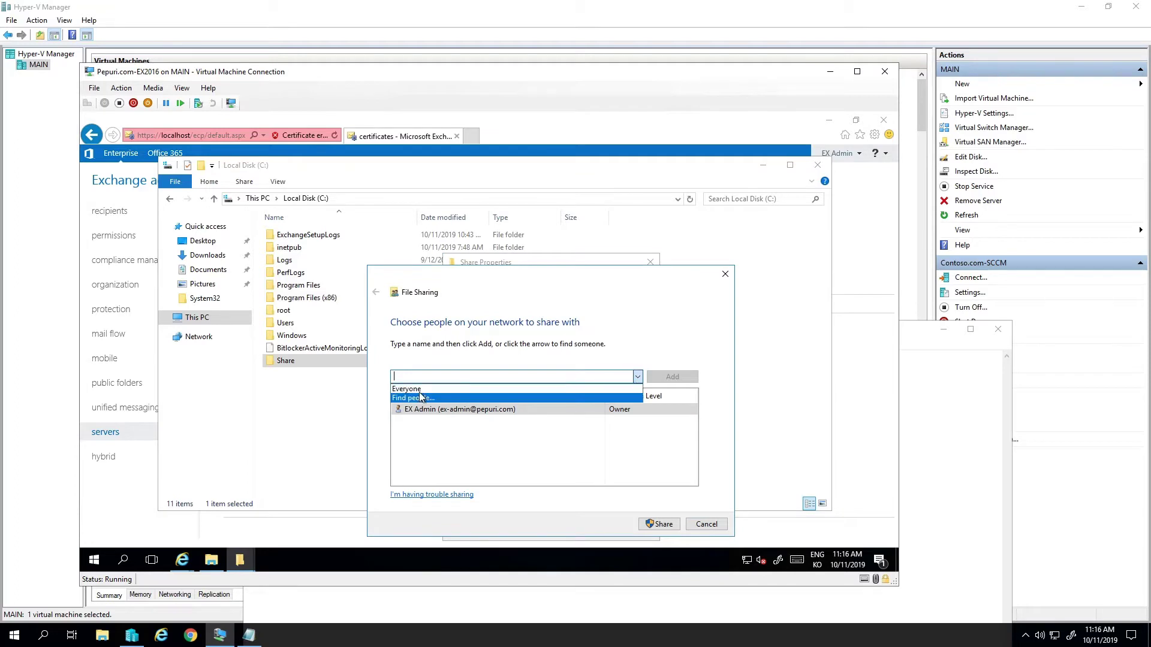
click(534, 390)
click(650, 379)
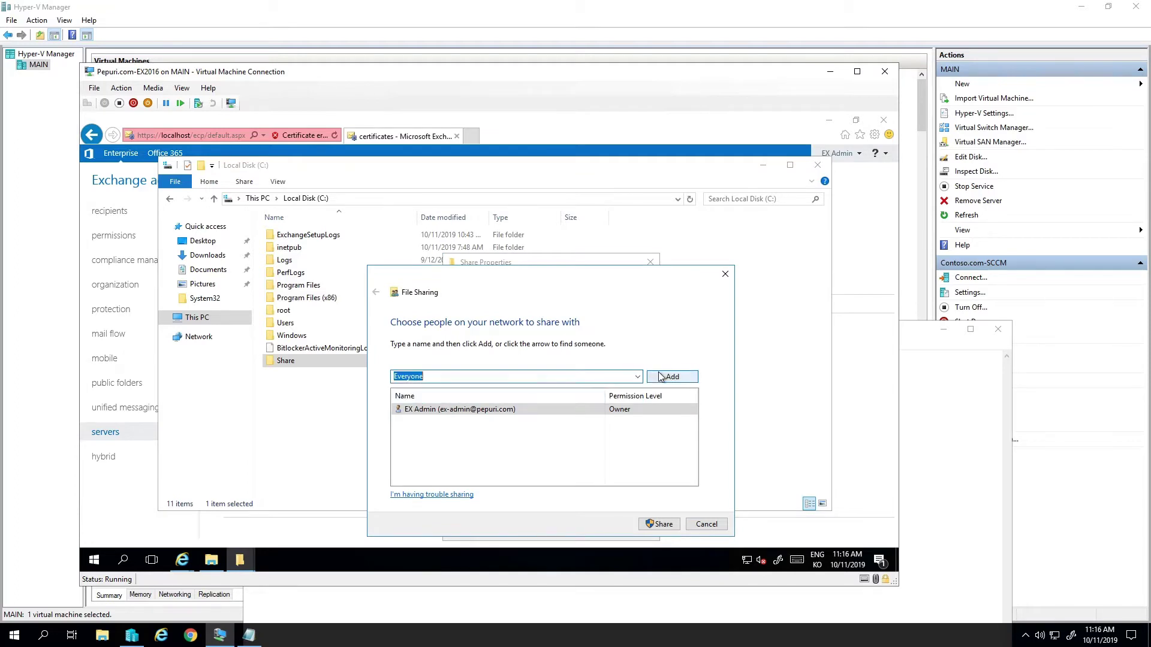
click(629, 409)
click(661, 425)
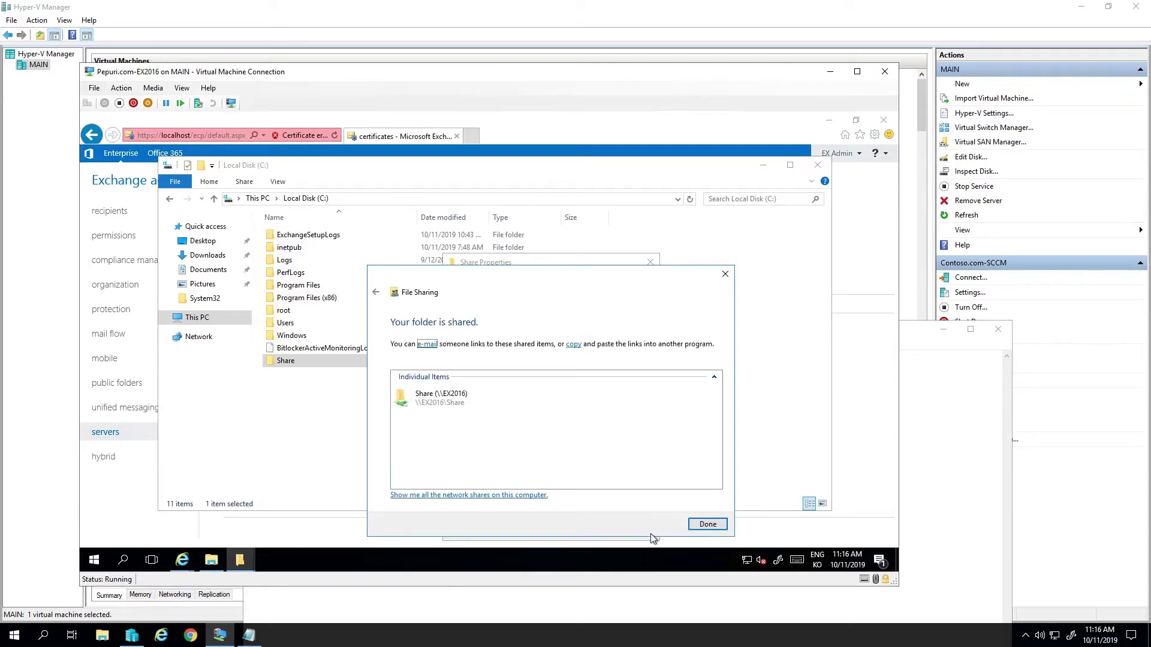
click(695, 527)
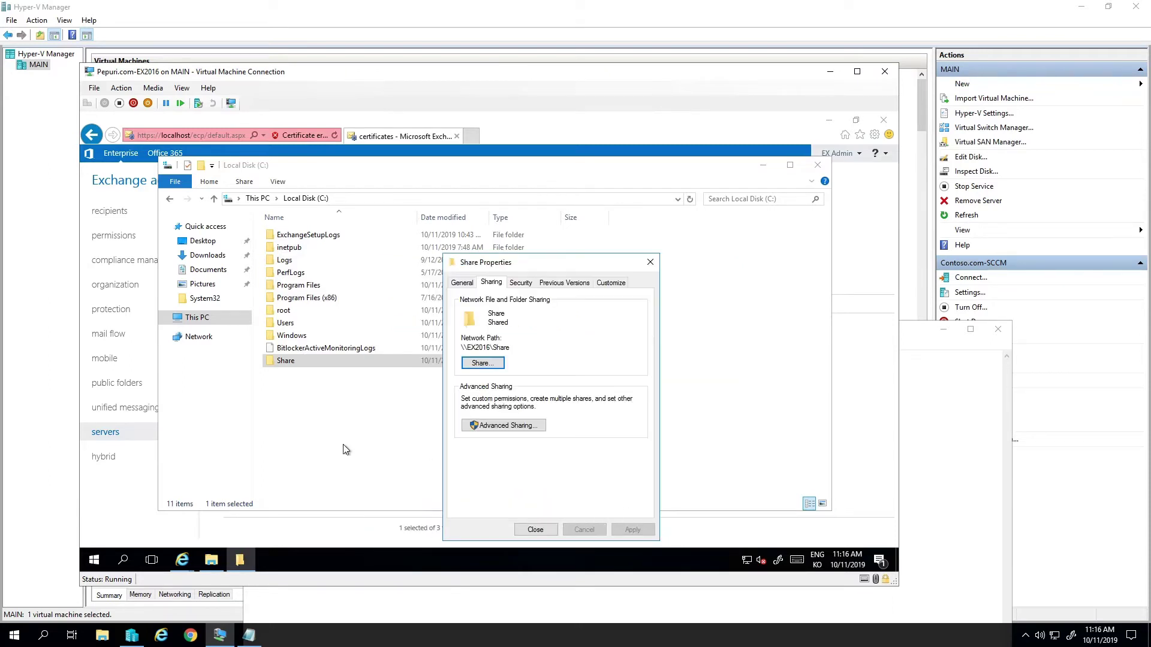
click(532, 530)
click(817, 165)
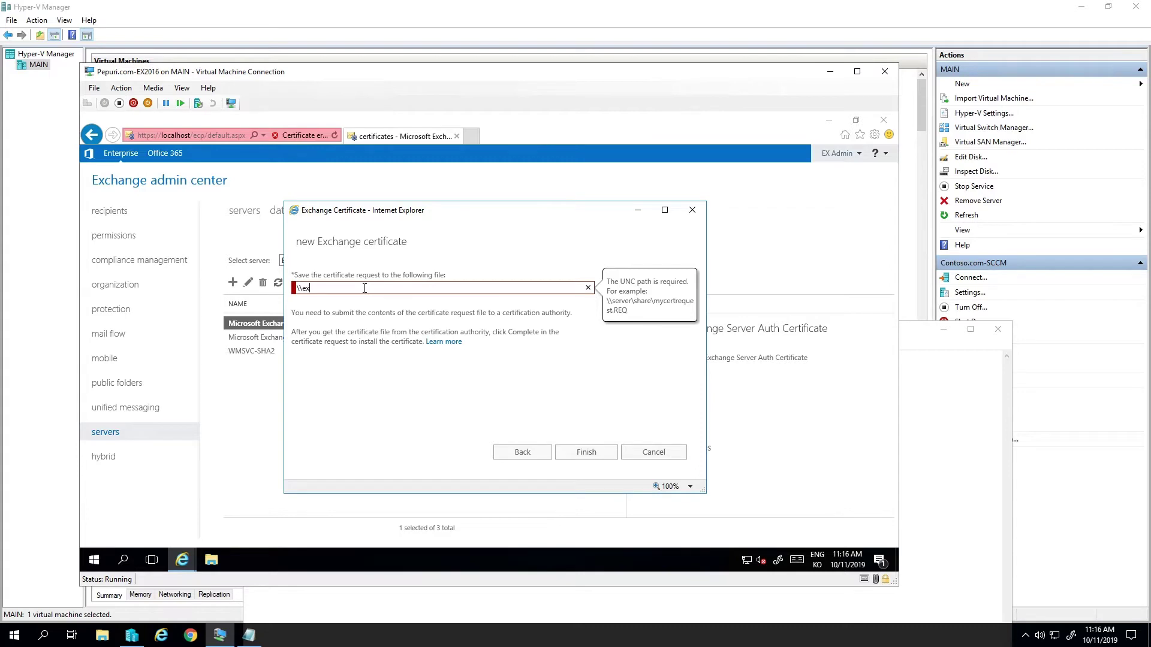
- Save the request to \\ex2016\share\request.req, finish the wizard, and close the browser
text(016\share\r)
text(equest.req)
key(Tab)
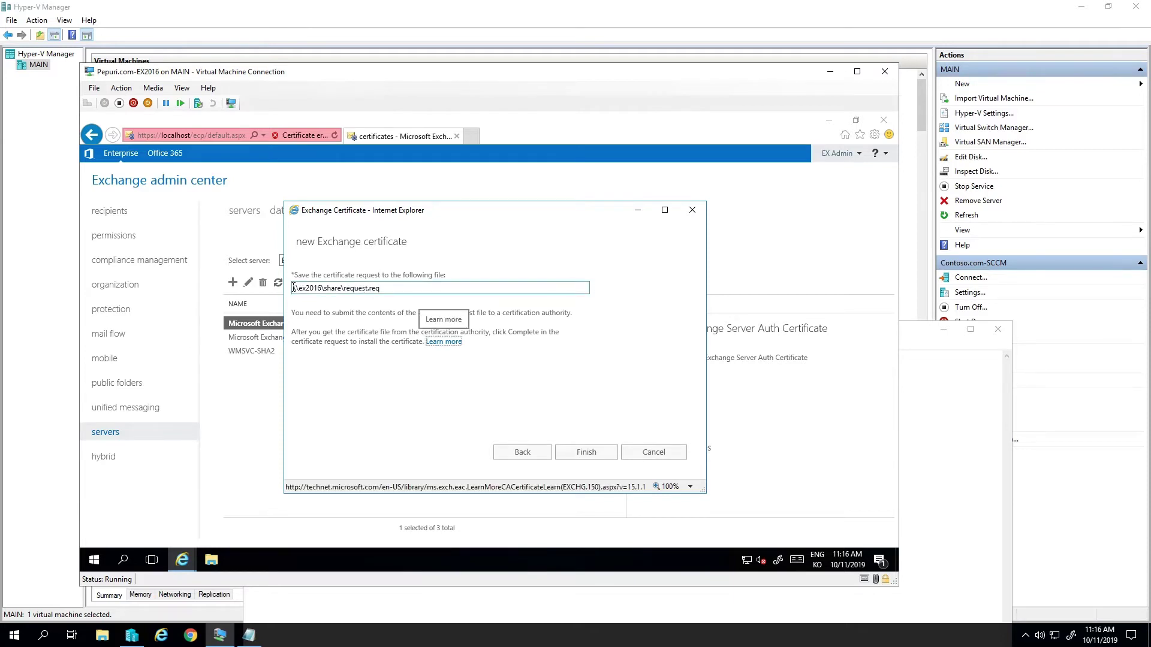
click(594, 454)
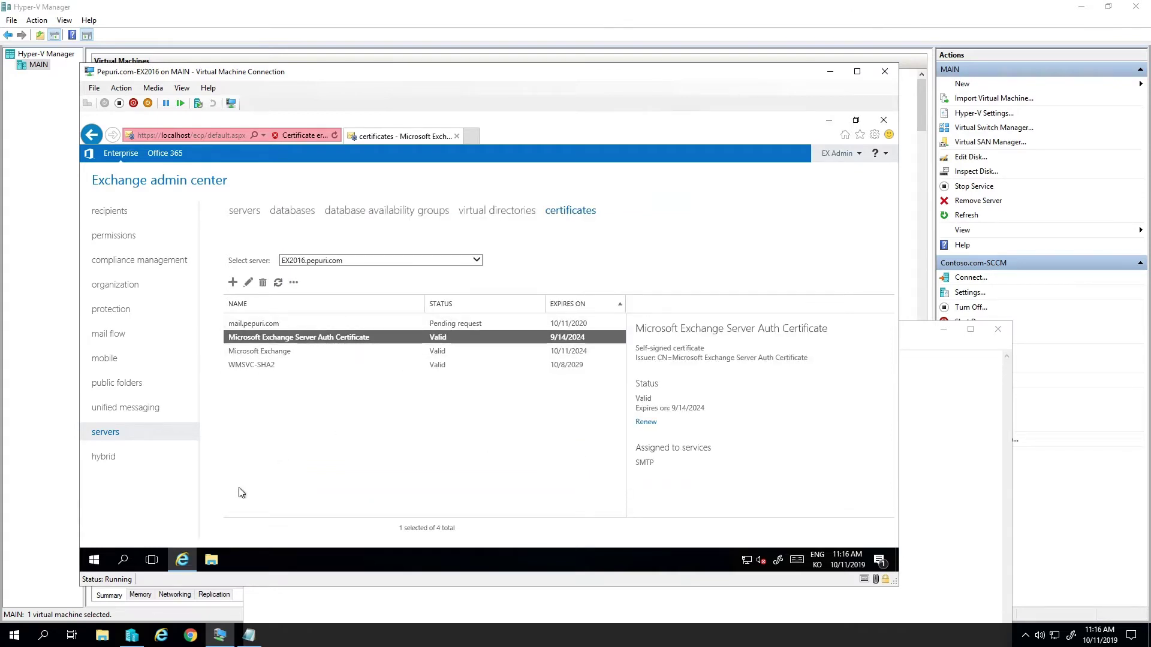
click(884, 120)
- Browse to C:\Share and load request.req into a new Notepad window
click(211, 559)
click(198, 321)
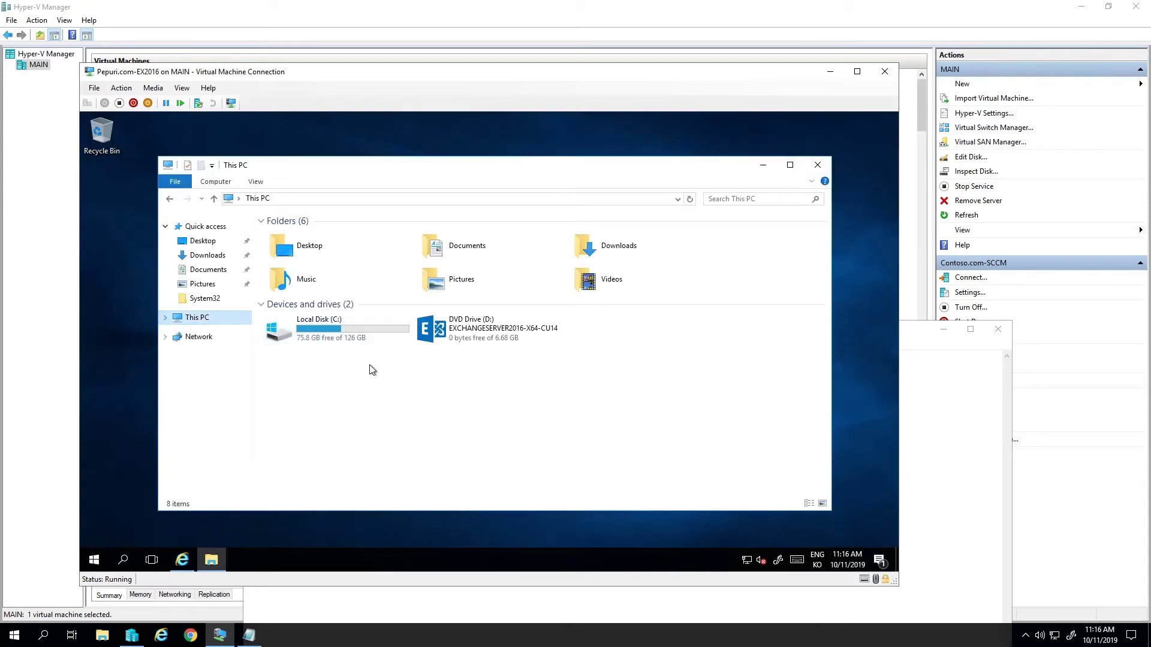
double_click(326, 329)
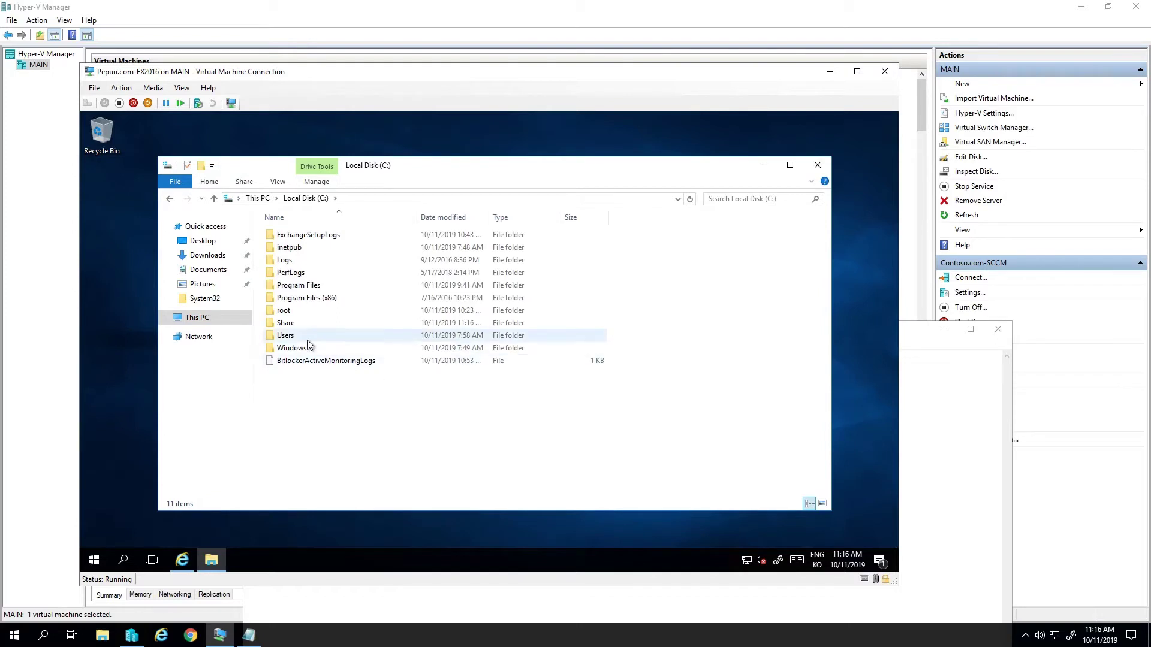
double_click(306, 322)
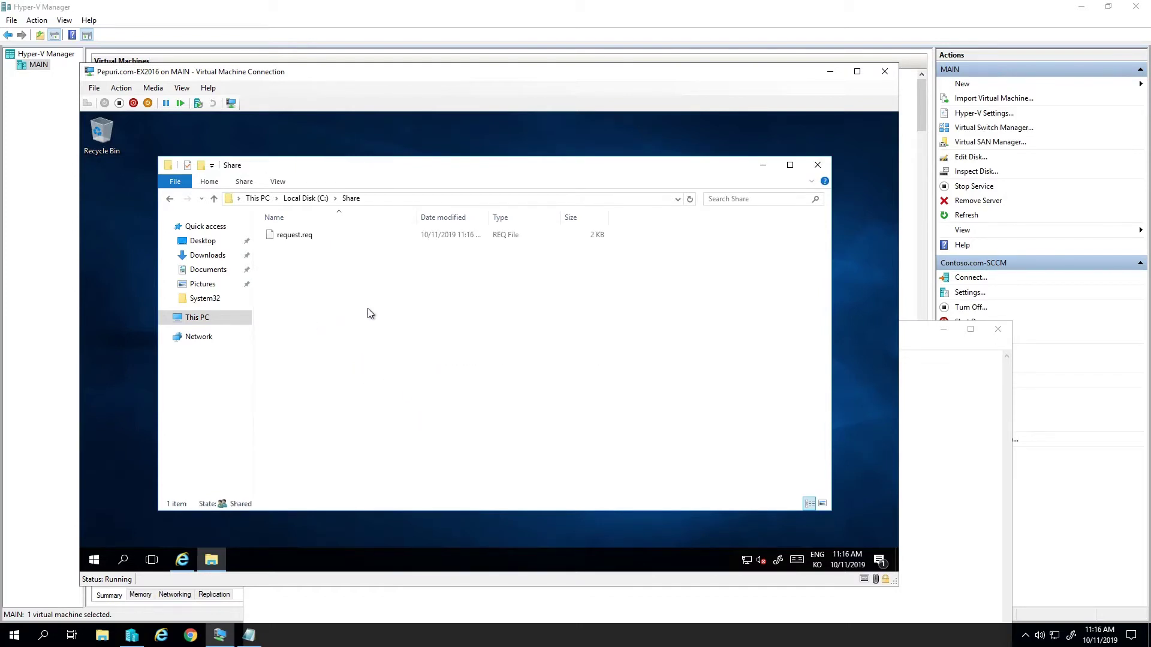
key(super+r)
text(note)
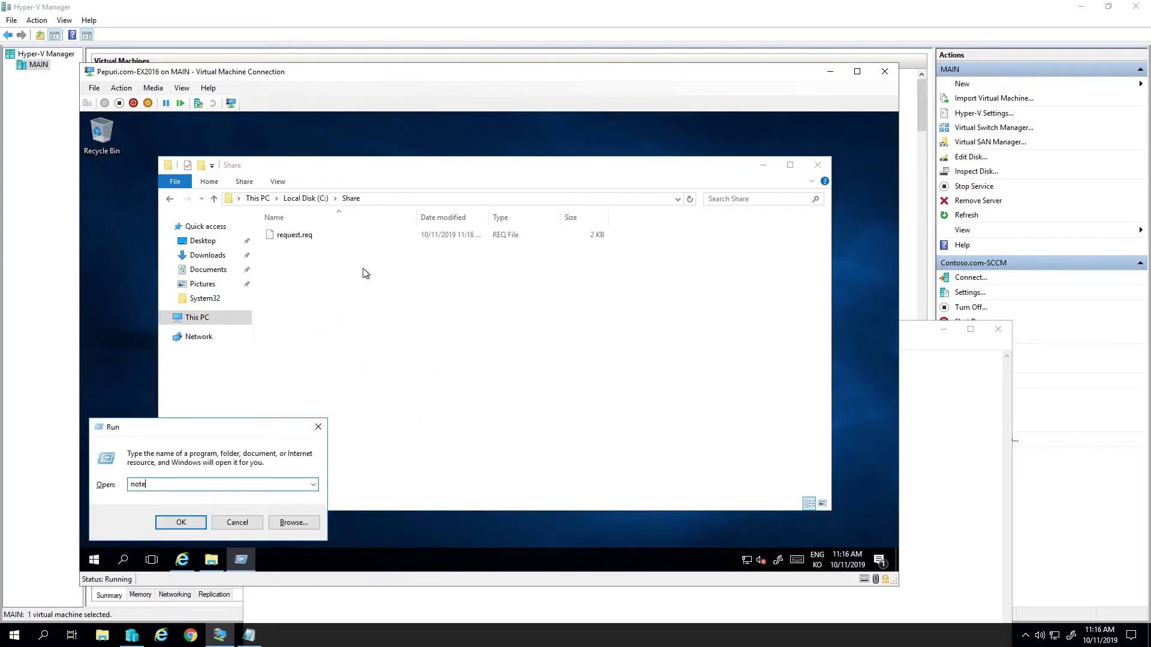
text(pad)
key(Return)
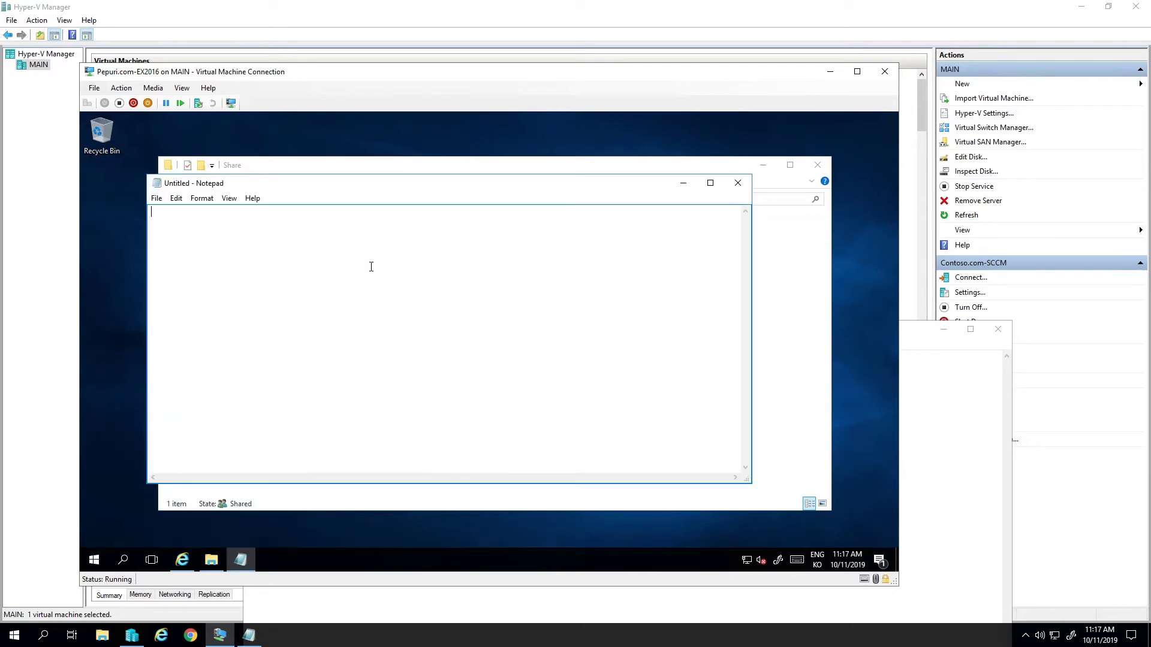
drag(346, 193, 387, 293)
drag(304, 239, 316, 413)
- In a new browser tab, visit gogetssl.com, accept the cookie notice, and go to My account
drag(491, 304, 432, 190)
click(189, 558)
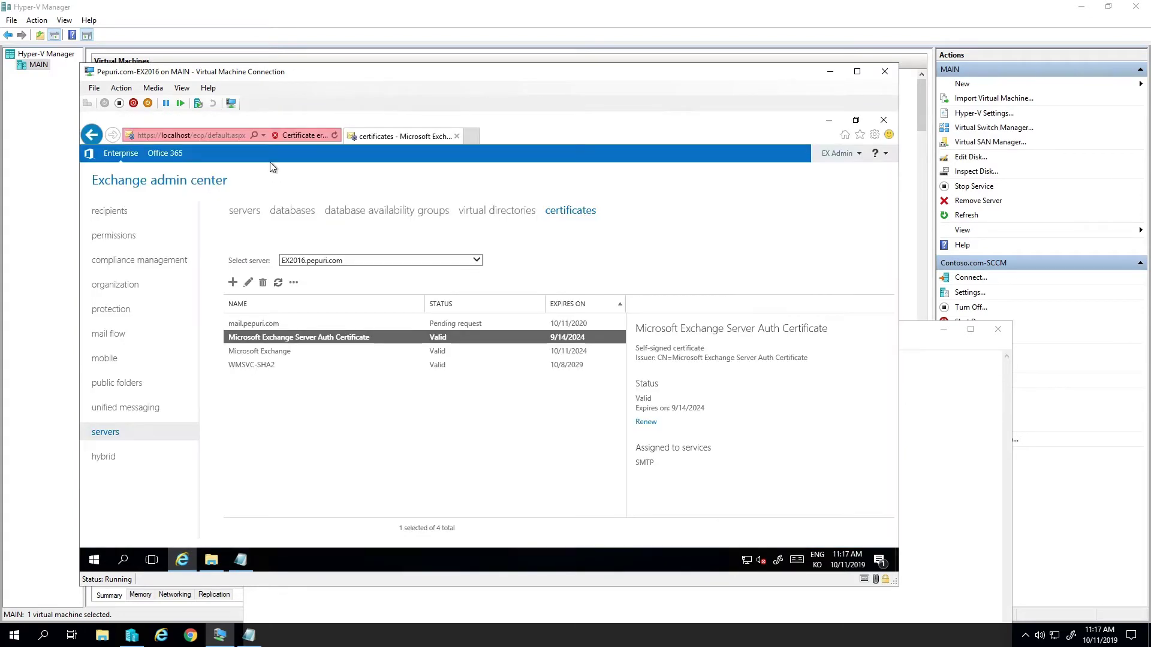
click(473, 136)
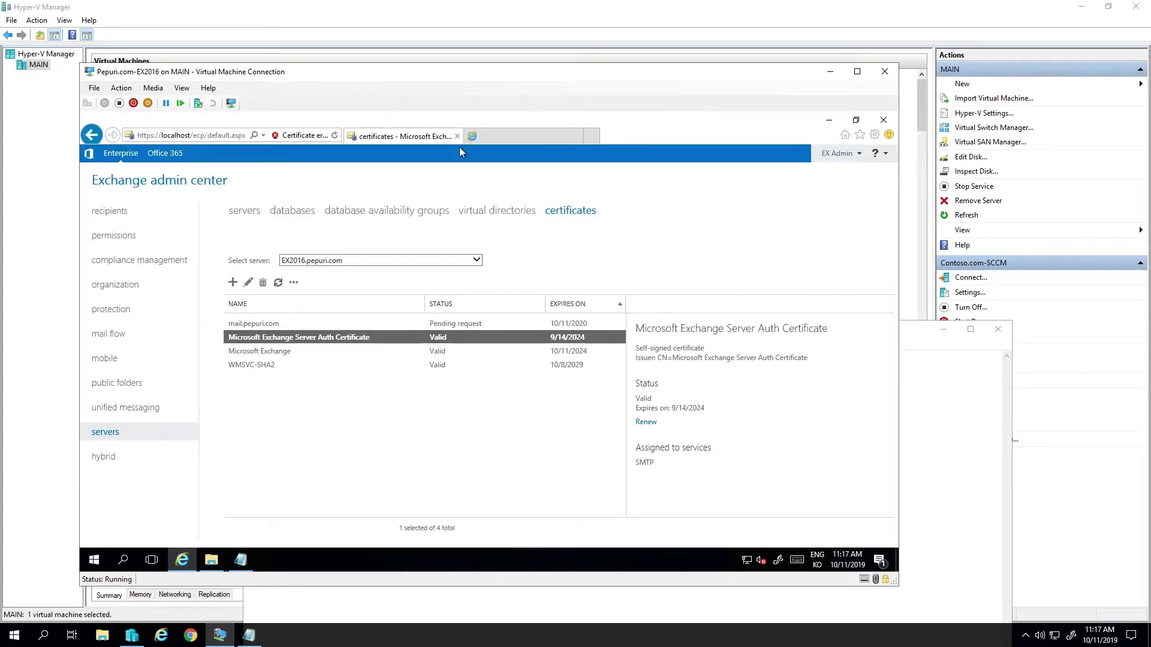
text(gog)
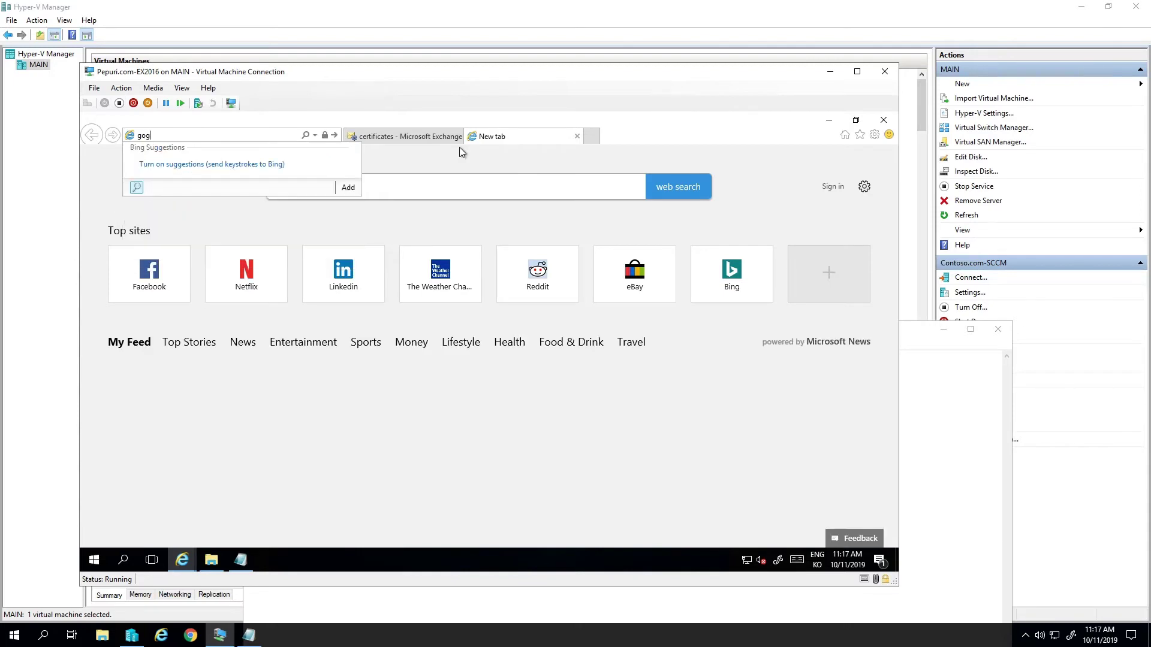
text(etssl.co)
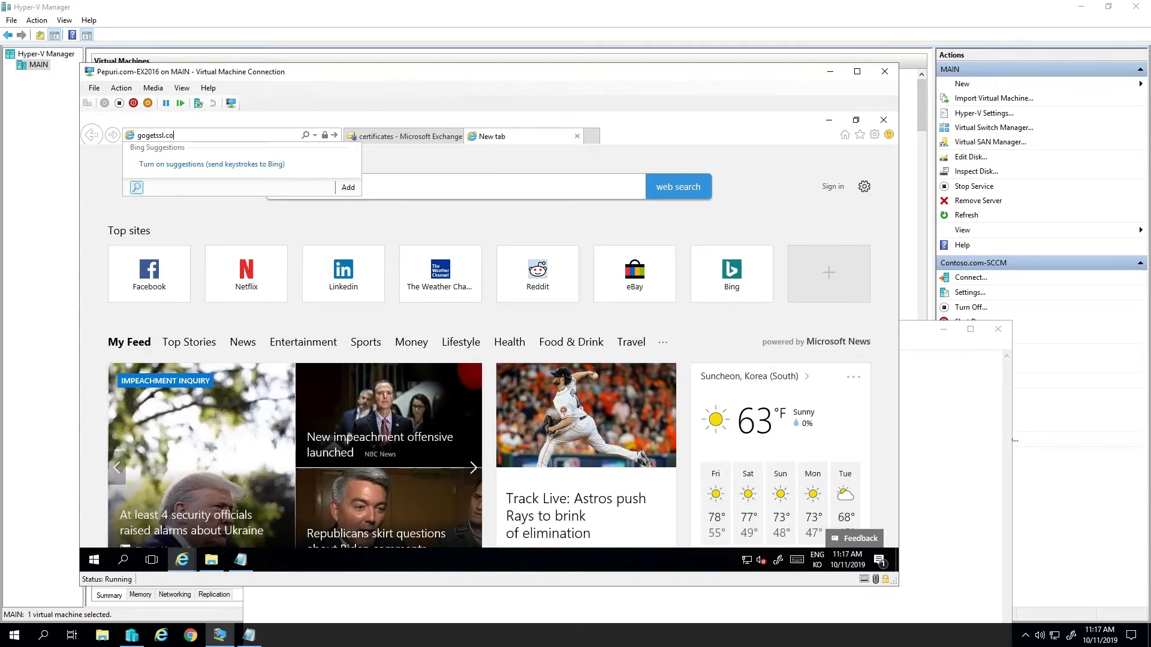
text(m)
key(Return)
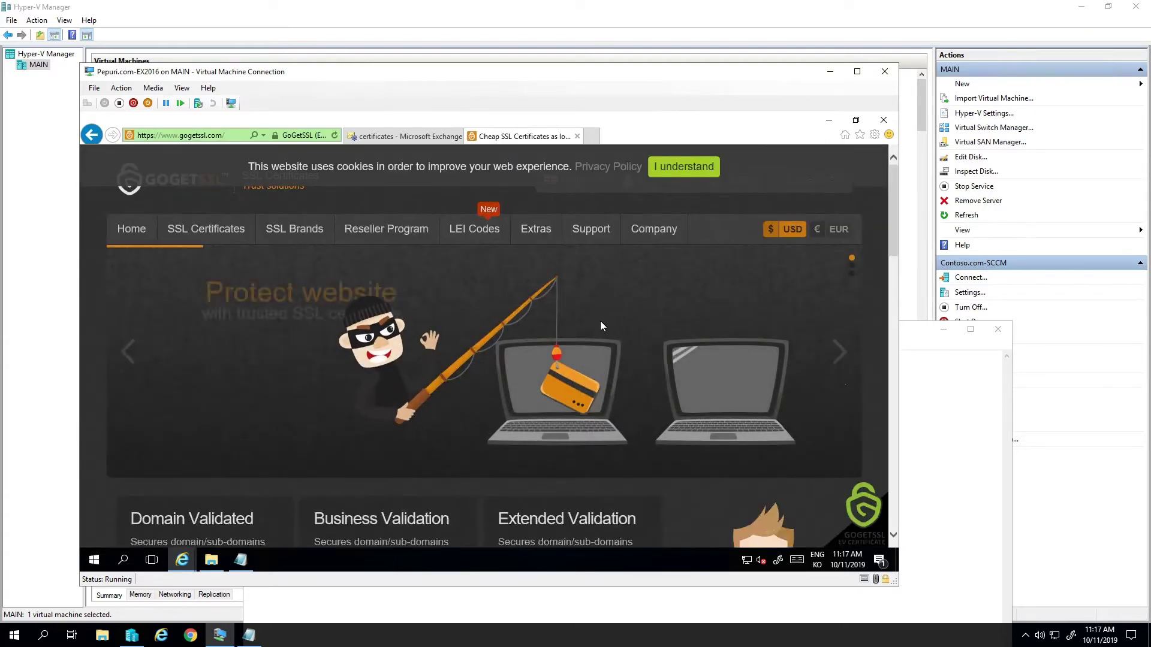
mouse_move(188, 235)
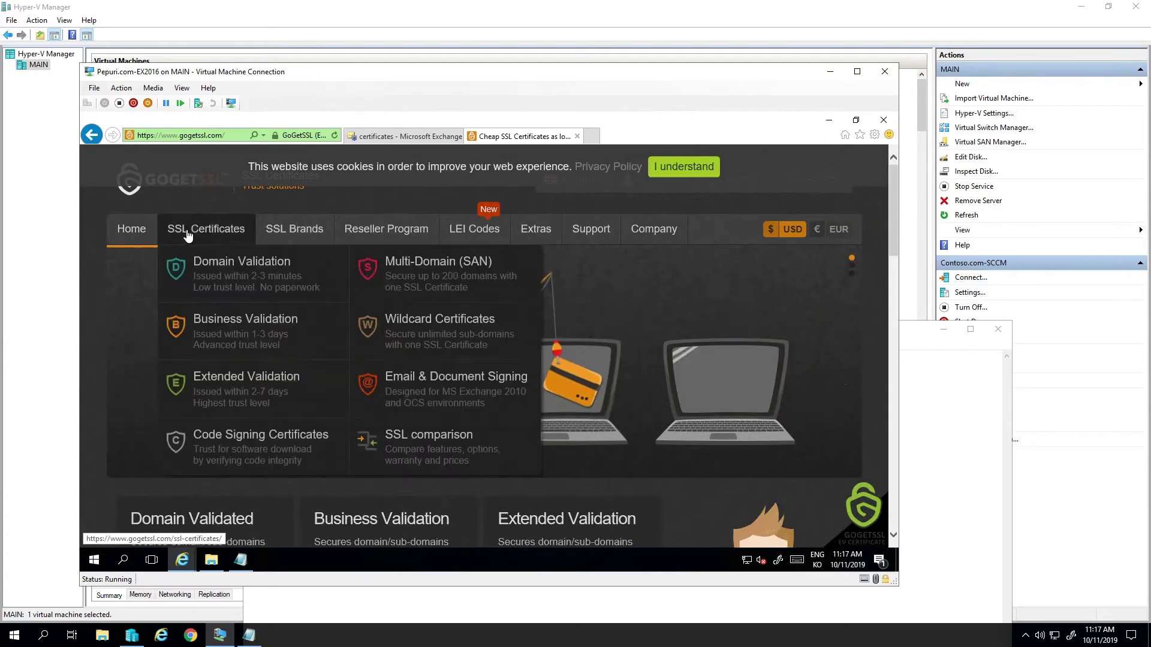
click(683, 166)
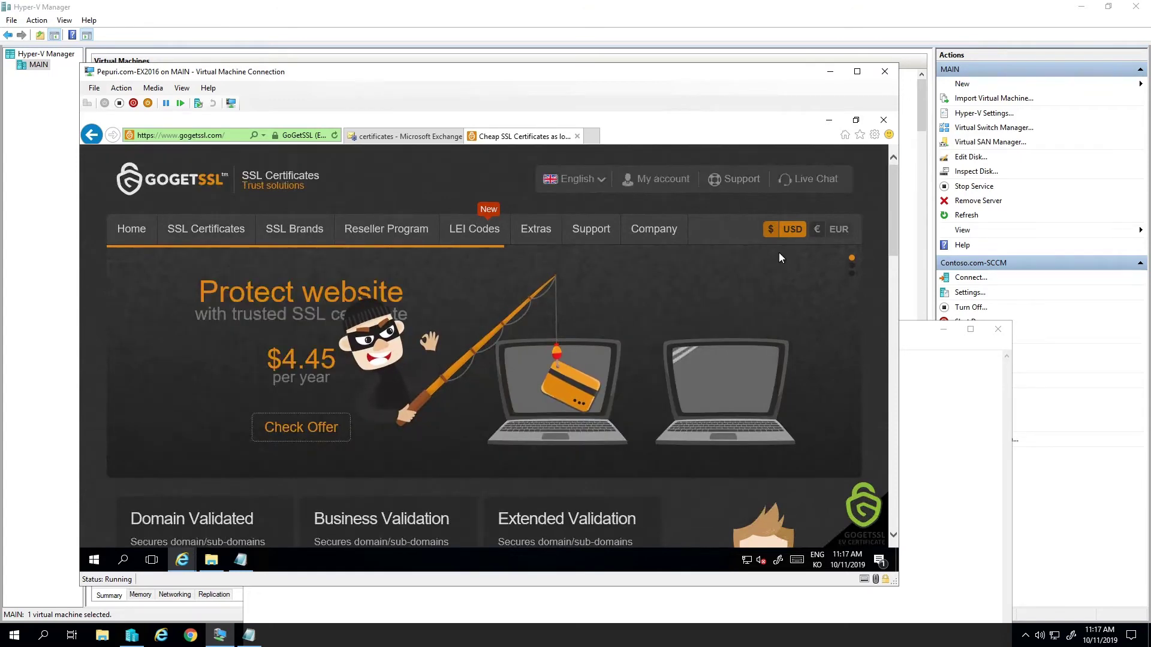
click(670, 182)
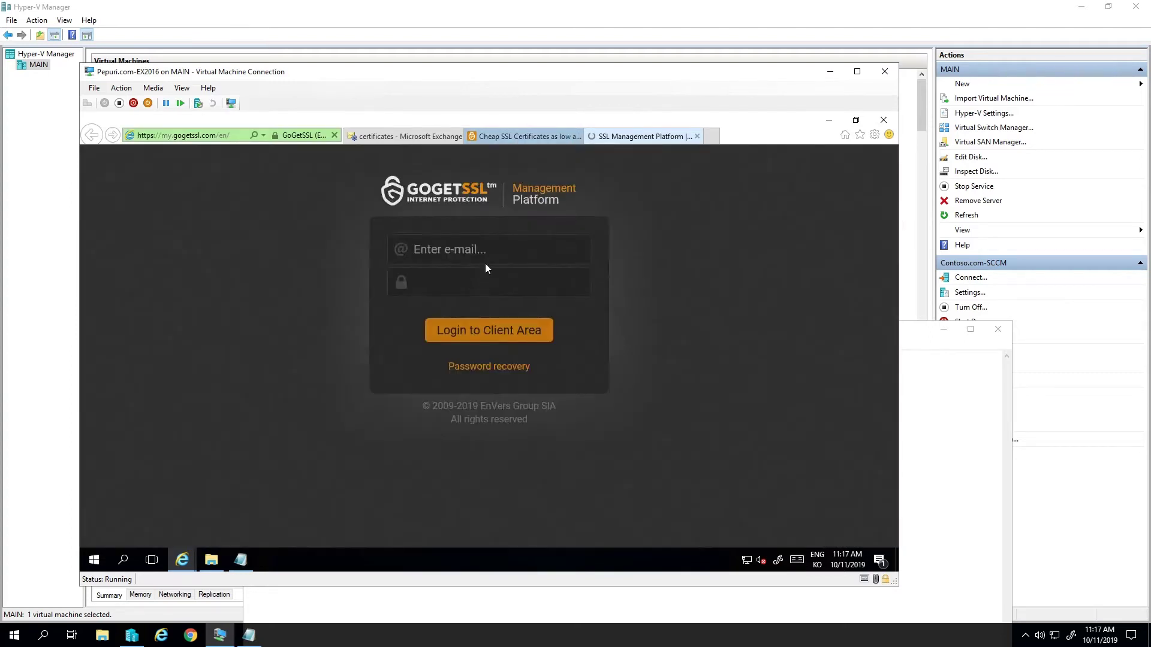
- Sign in with the account e-mail and password, retrying after the failed attempt, then open SSL Certificates
click(487, 256)
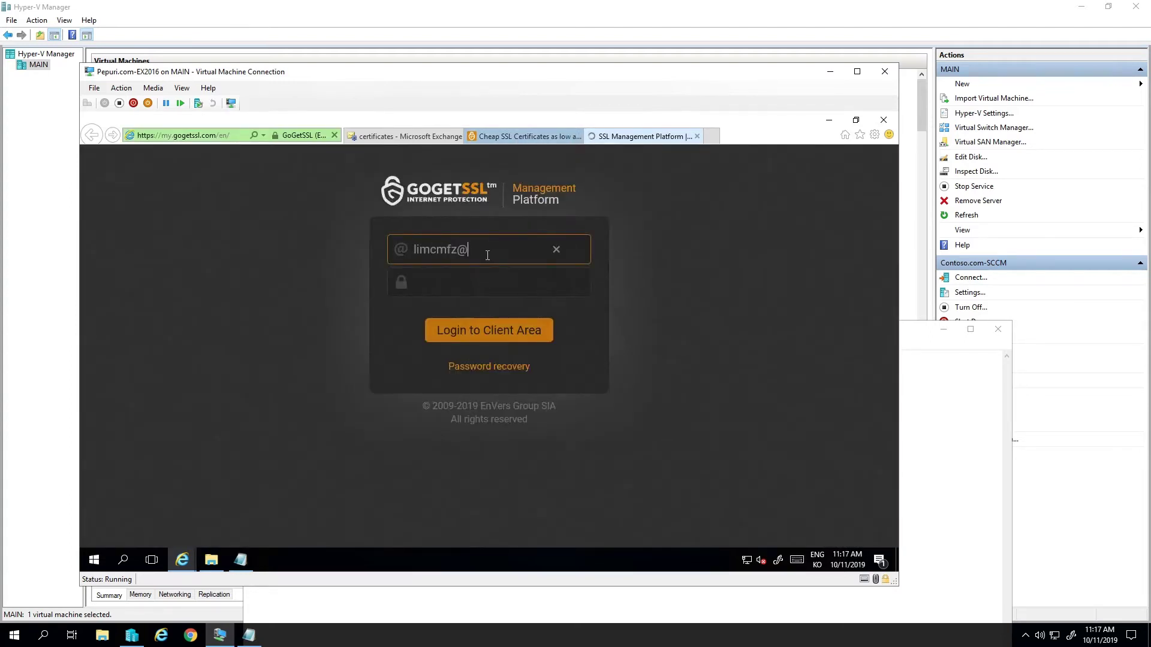
key(Tab)
text(••••••••••)
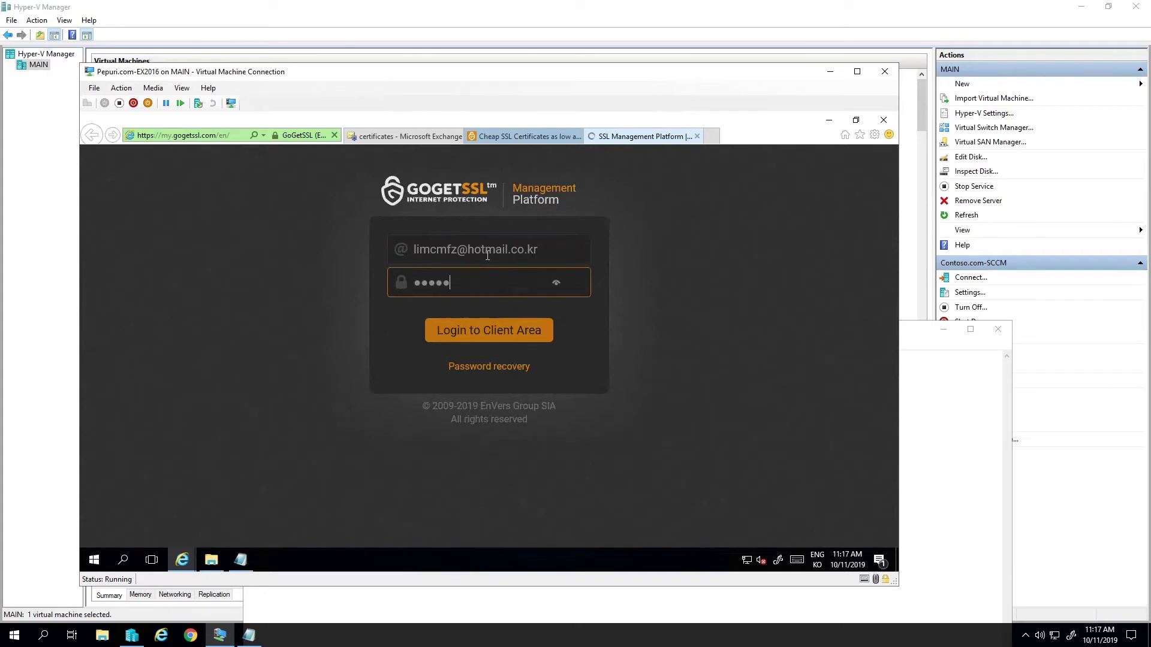
key(Return)
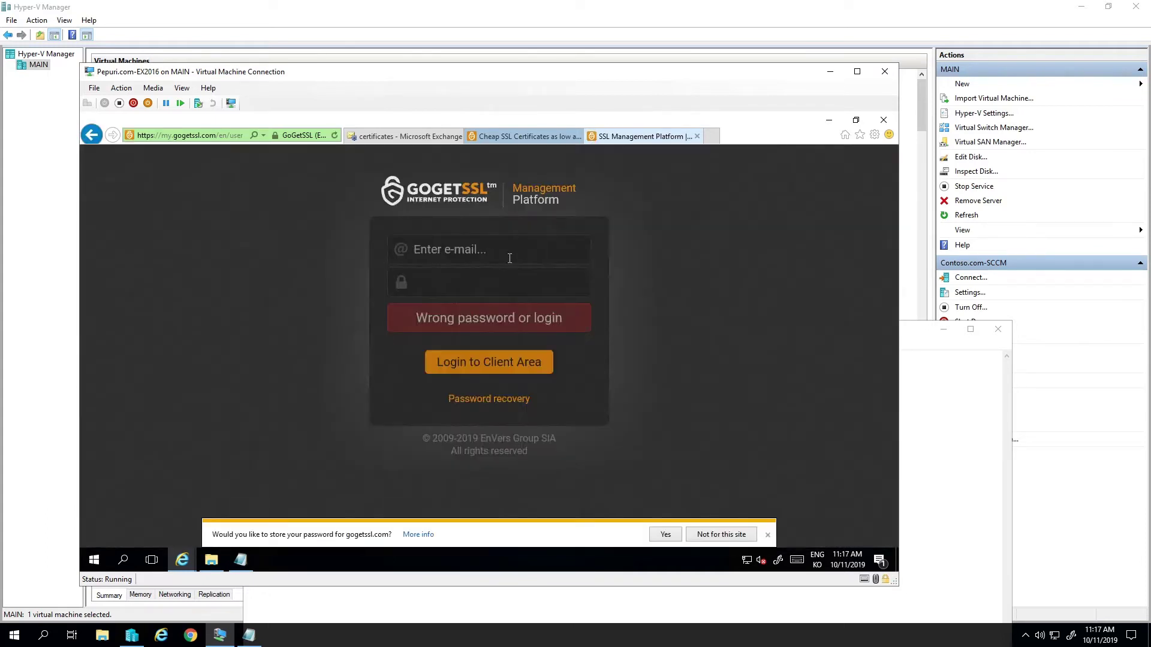
click(526, 246)
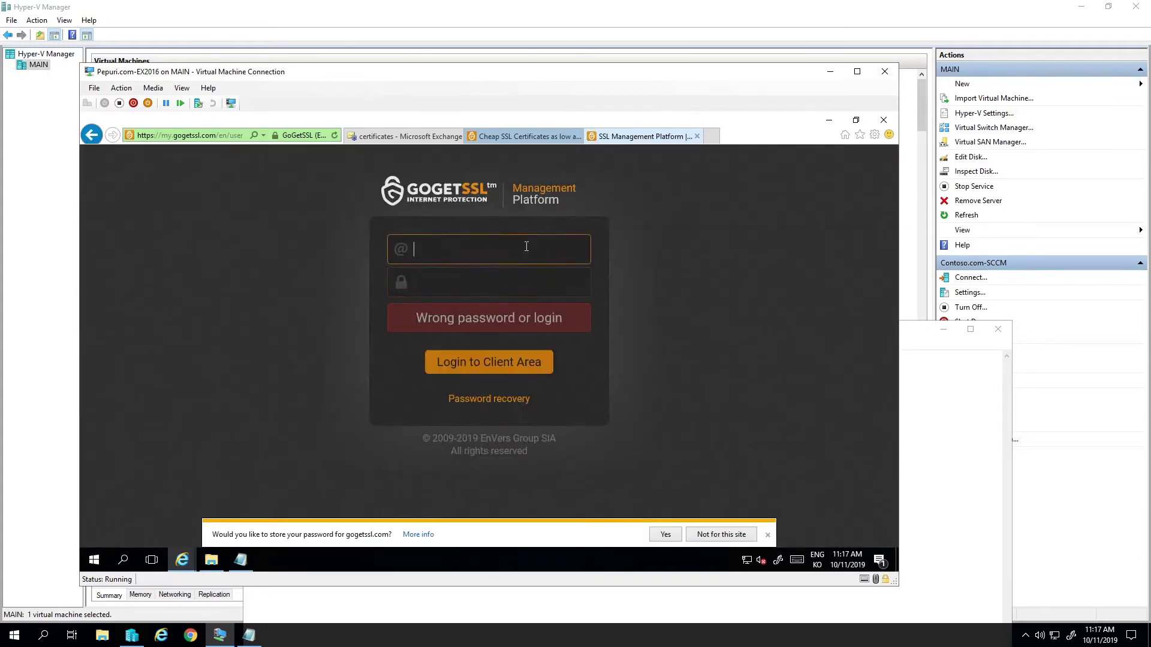
key(Tab)
text(•••••••)
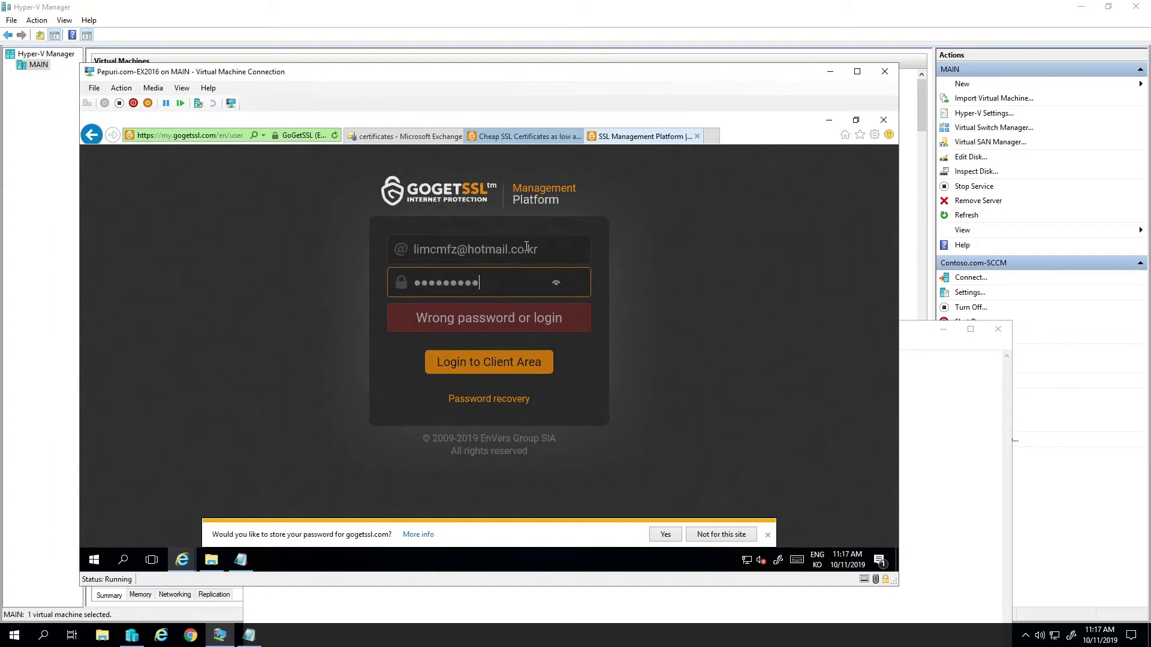
key(Return)
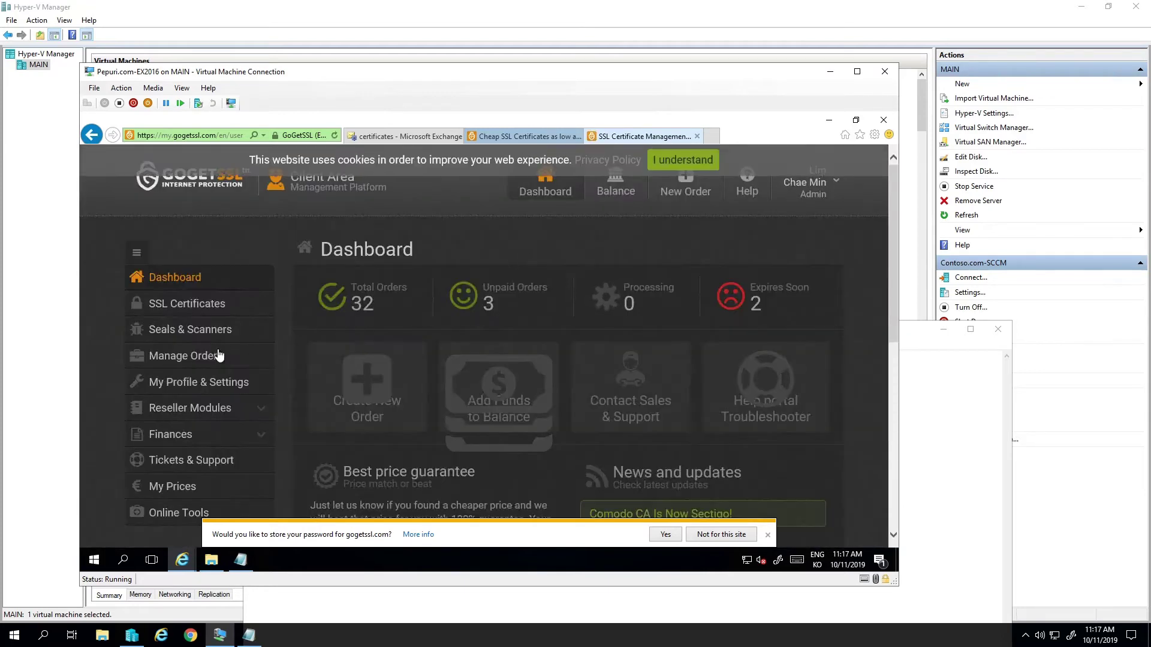
click(203, 306)
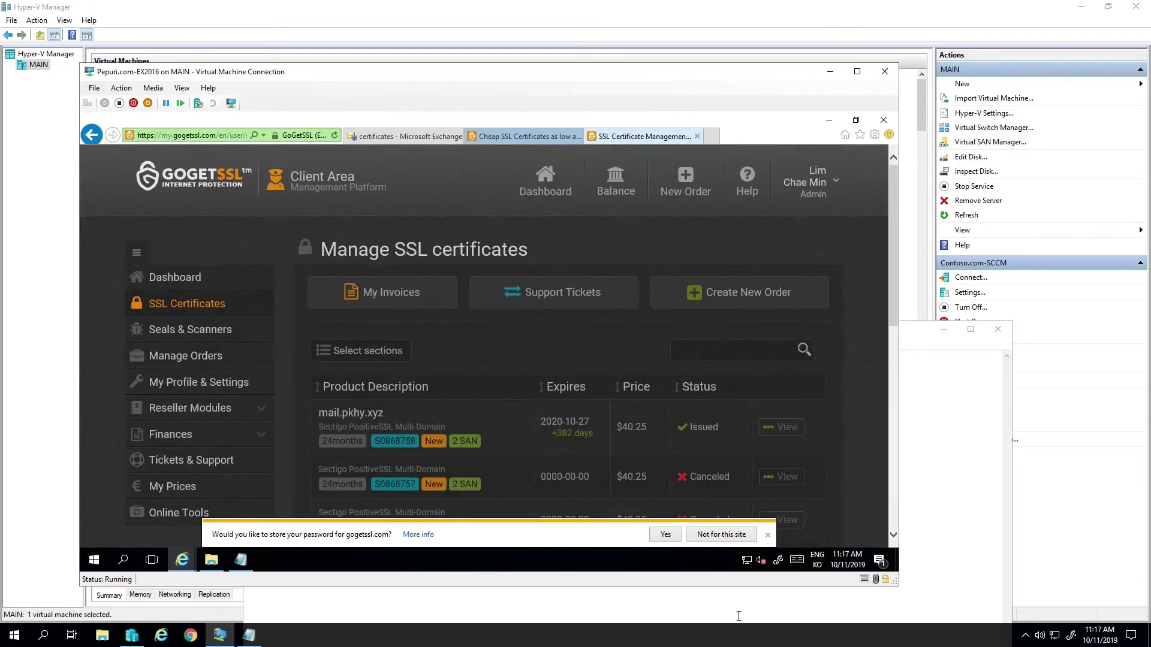
- Dismiss the save-password prompt, view the mail.pkhy.xyz order, and choose Reissue SSL
click(768, 535)
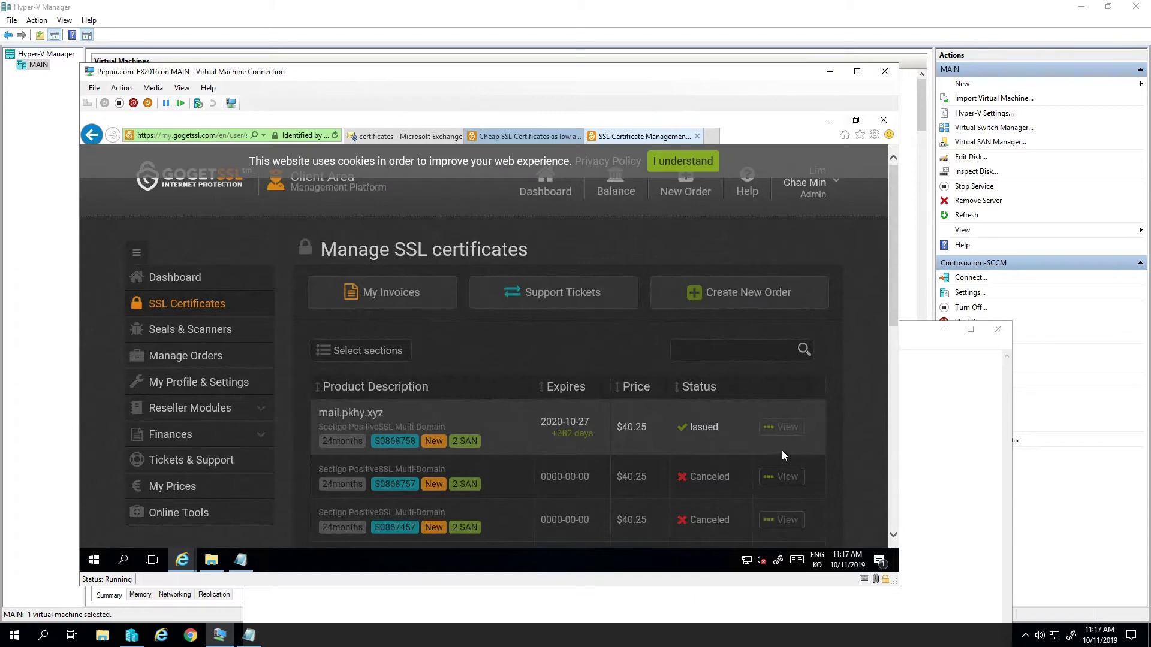
click(782, 429)
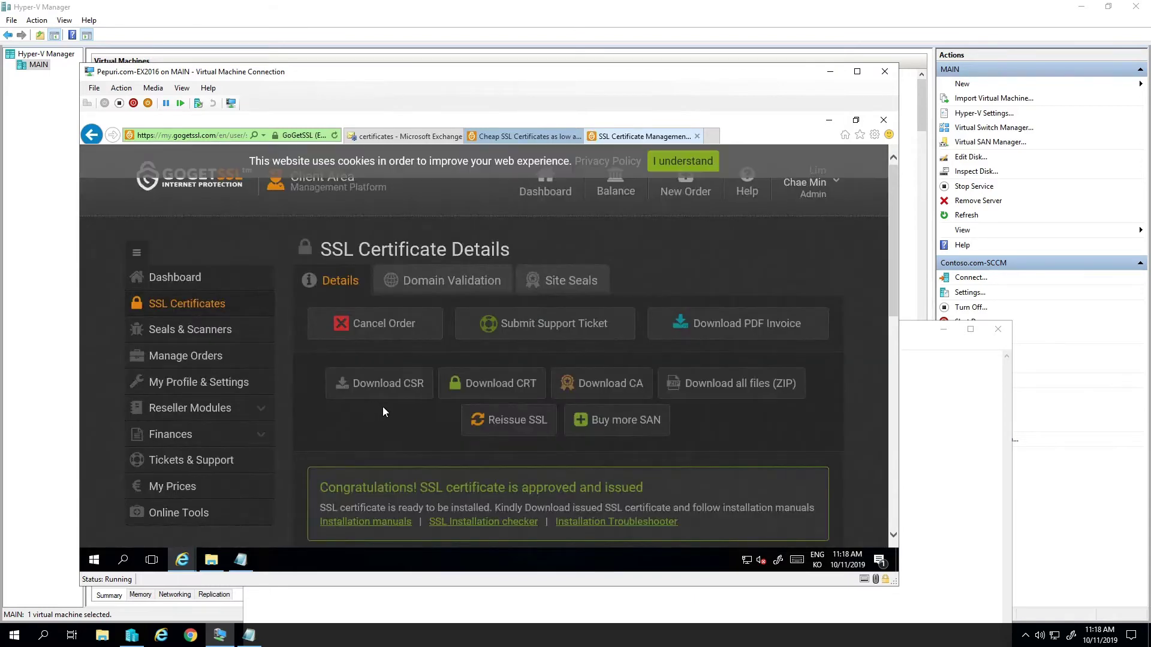
click(525, 427)
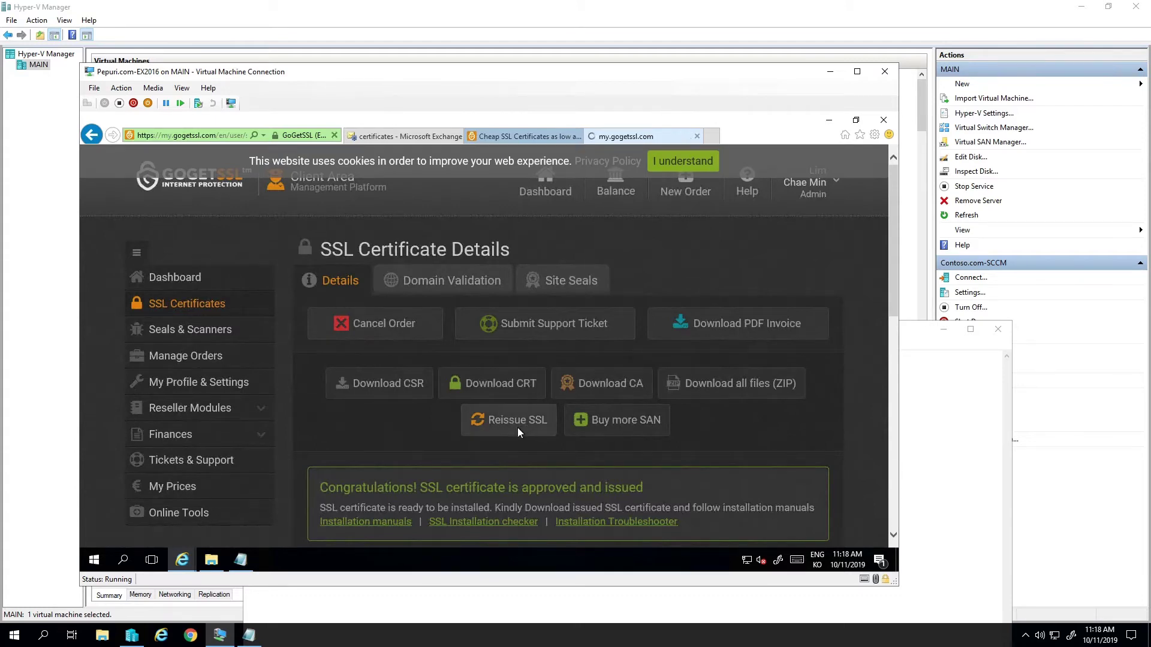
- Replace the old pkhy.xyz SAN entries with autodiscover.pepuri.com and pepuri.com
scroll(671, 449, down, 6)
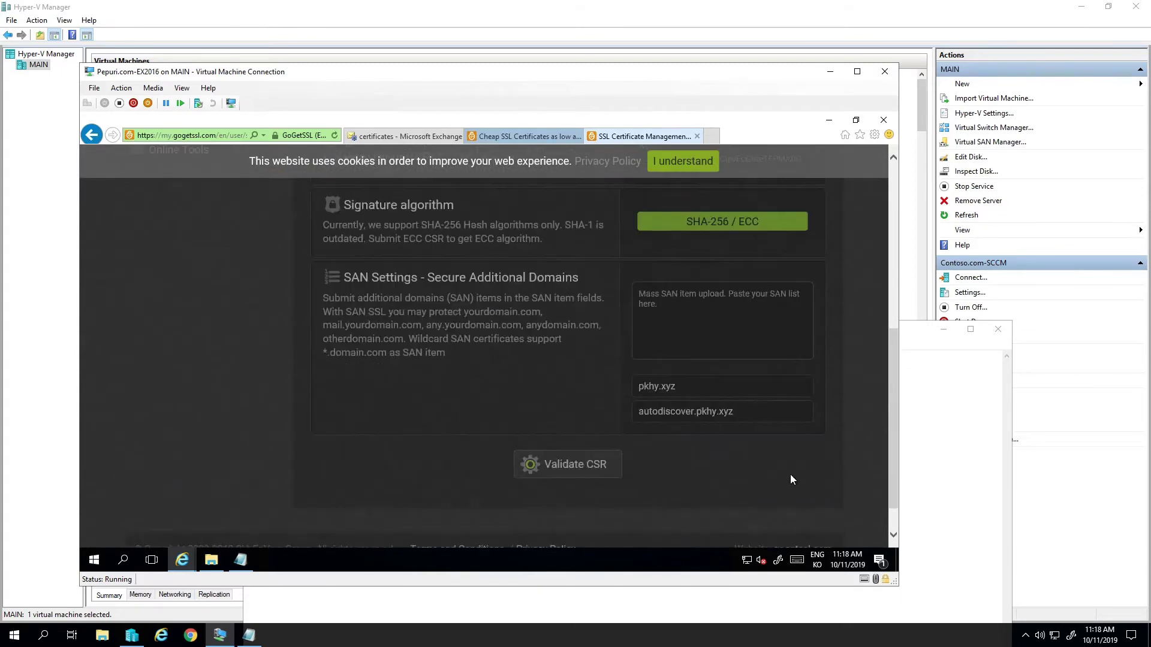
triple_click(724, 418)
key(BackSpace)
triple_click(725, 389)
key(BackSpace)
text(autodiscover.c)
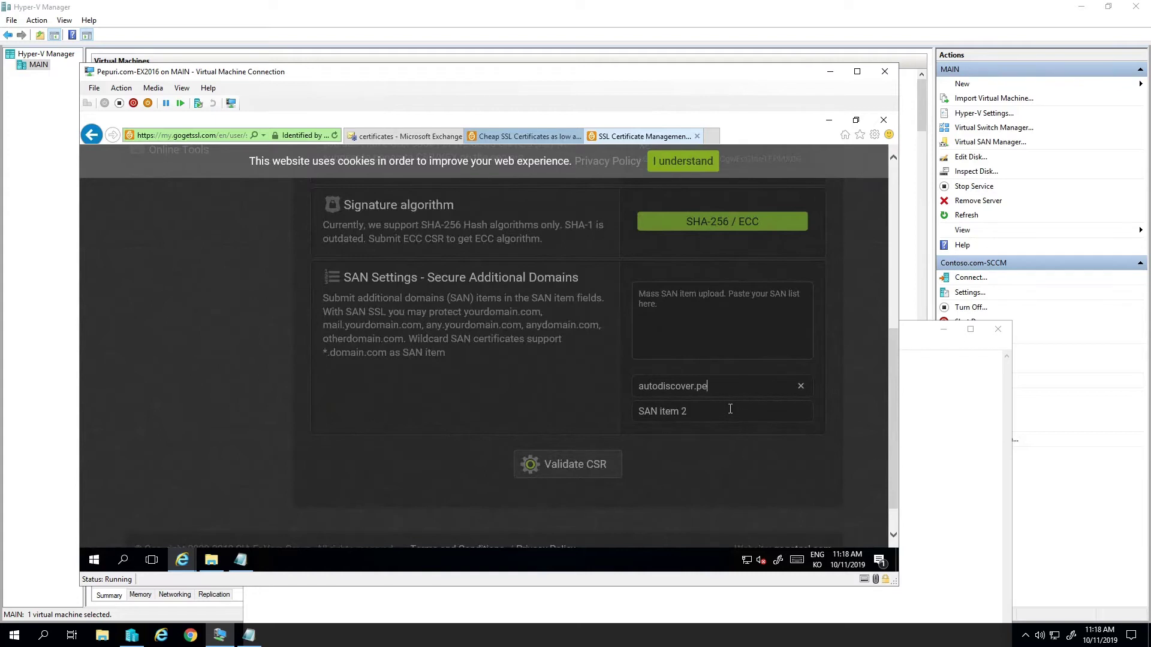
text(epuri.com)
click(729, 409)
text(pepuri.com)
scroll(693, 478, up, 2)
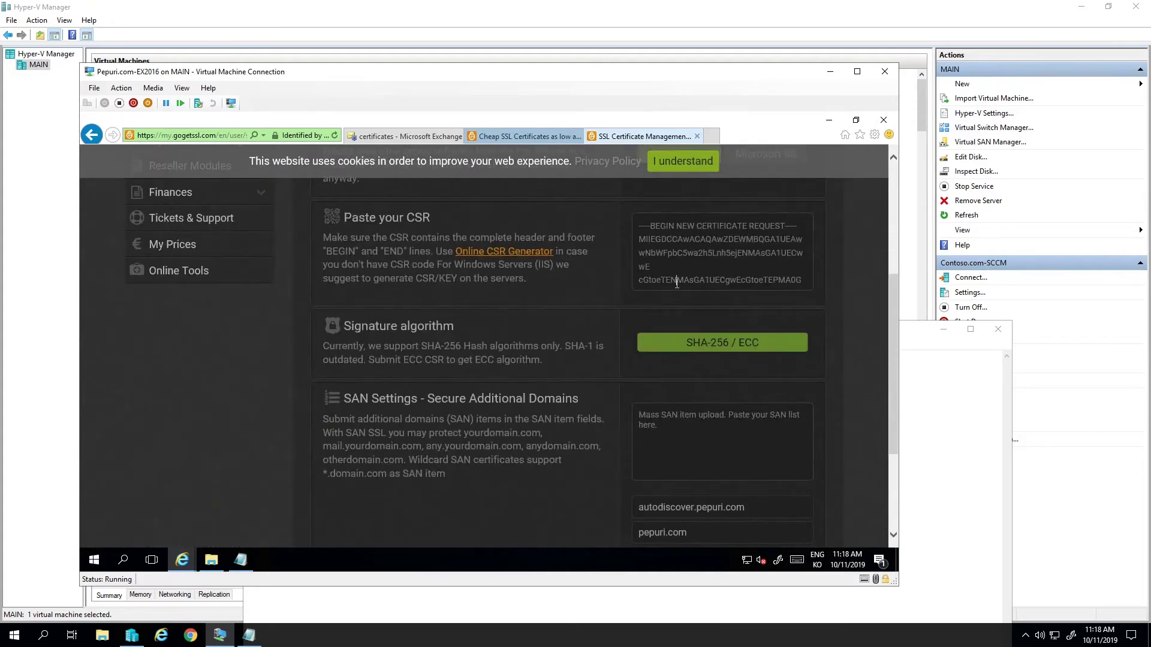
- Copy the full request.req text and paste it over the old CSR in the form
click(247, 561)
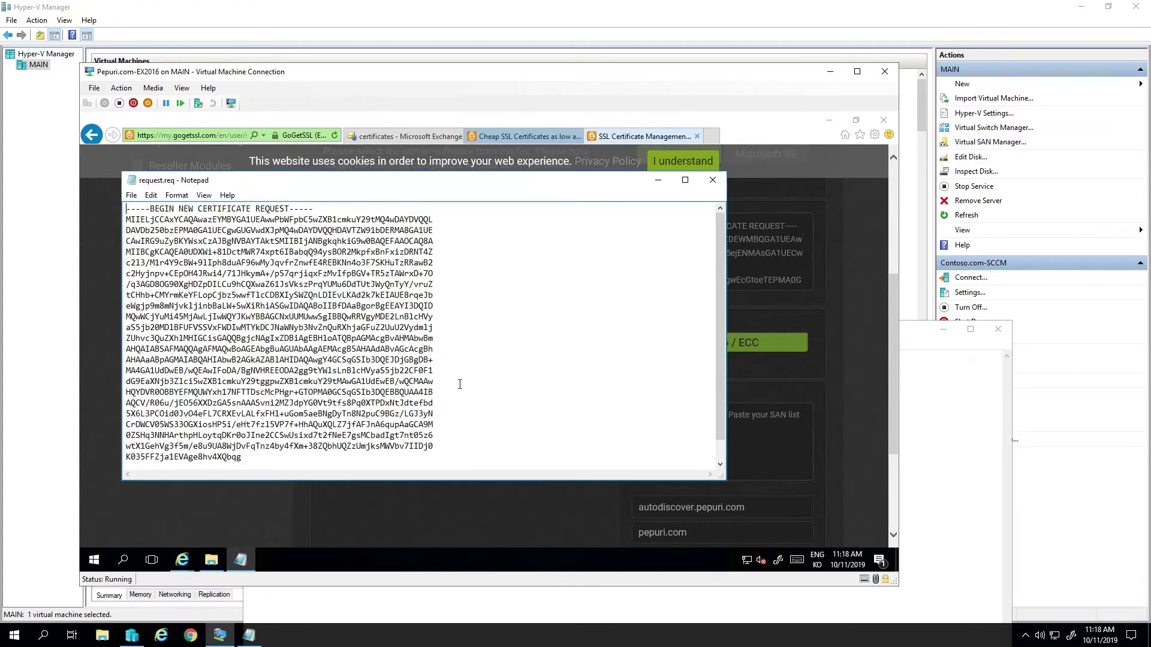
key(ctrl+a)
click(728, 413)
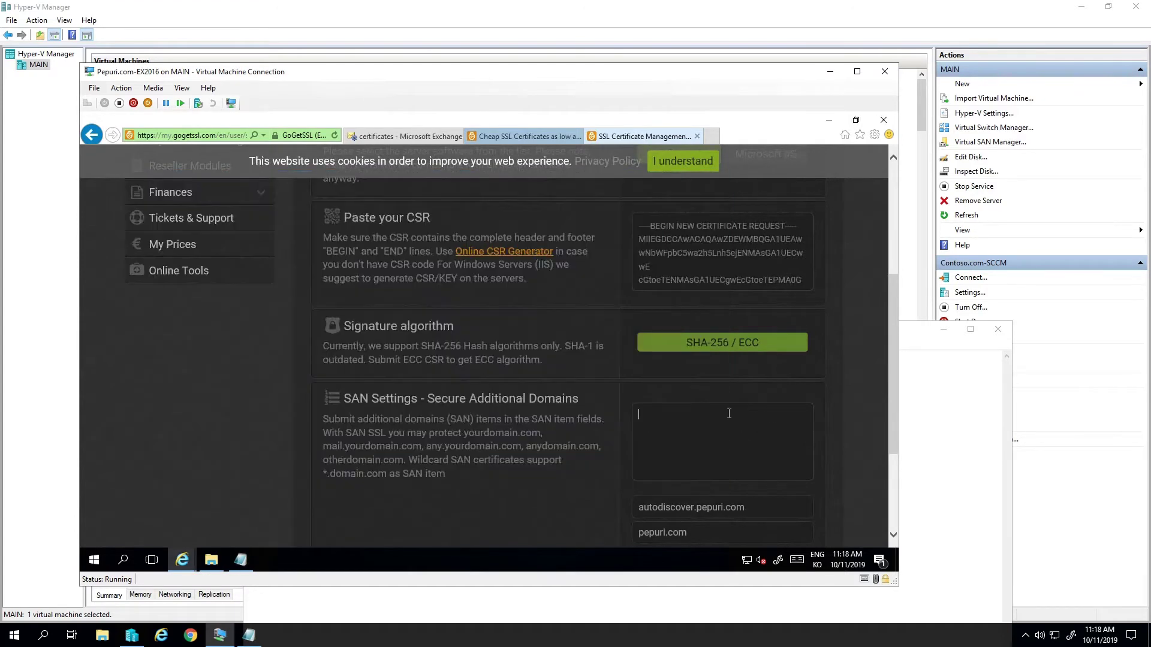
click(702, 261)
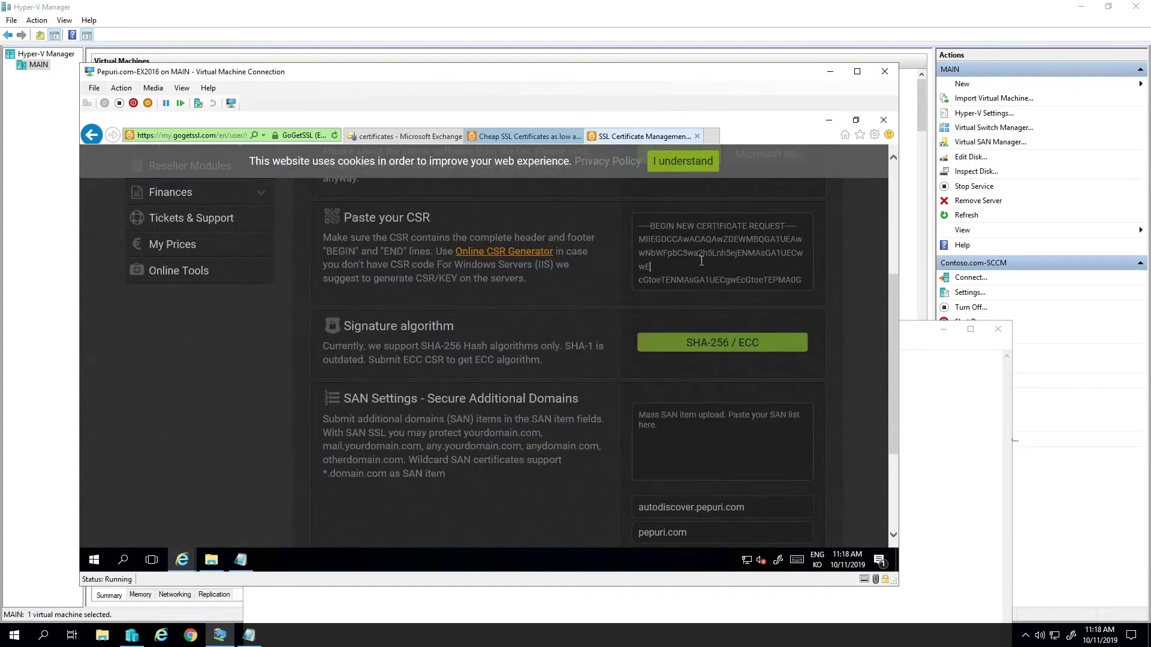
key(ctrl+a)
key(ctrl+v)
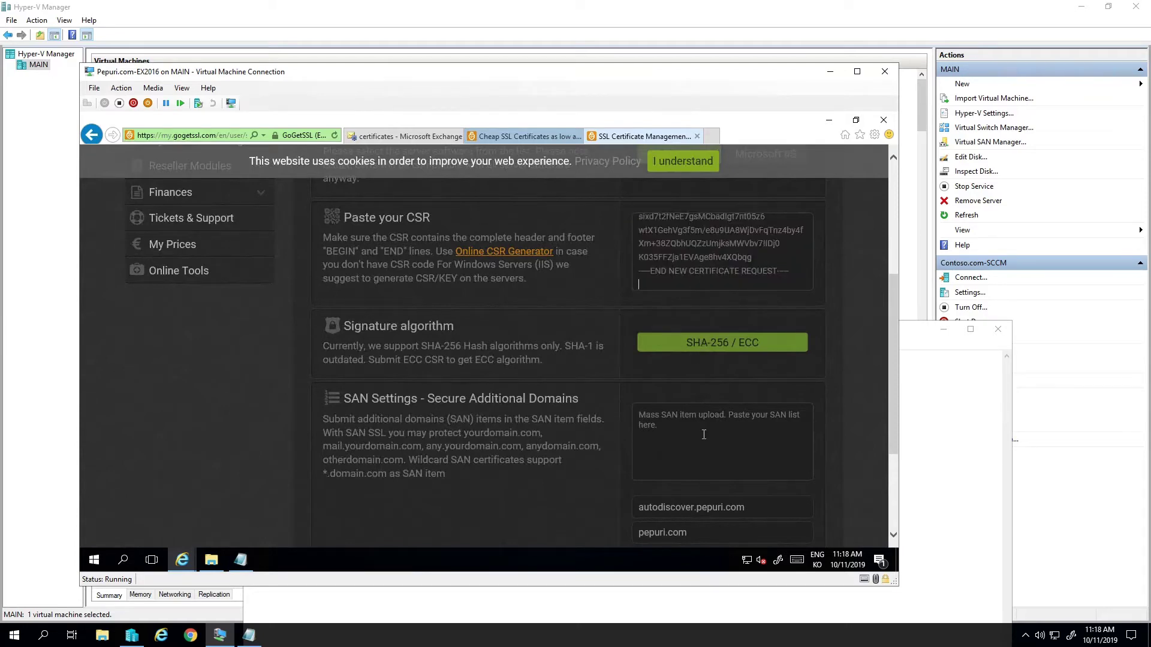
scroll(704, 434, down, 3)
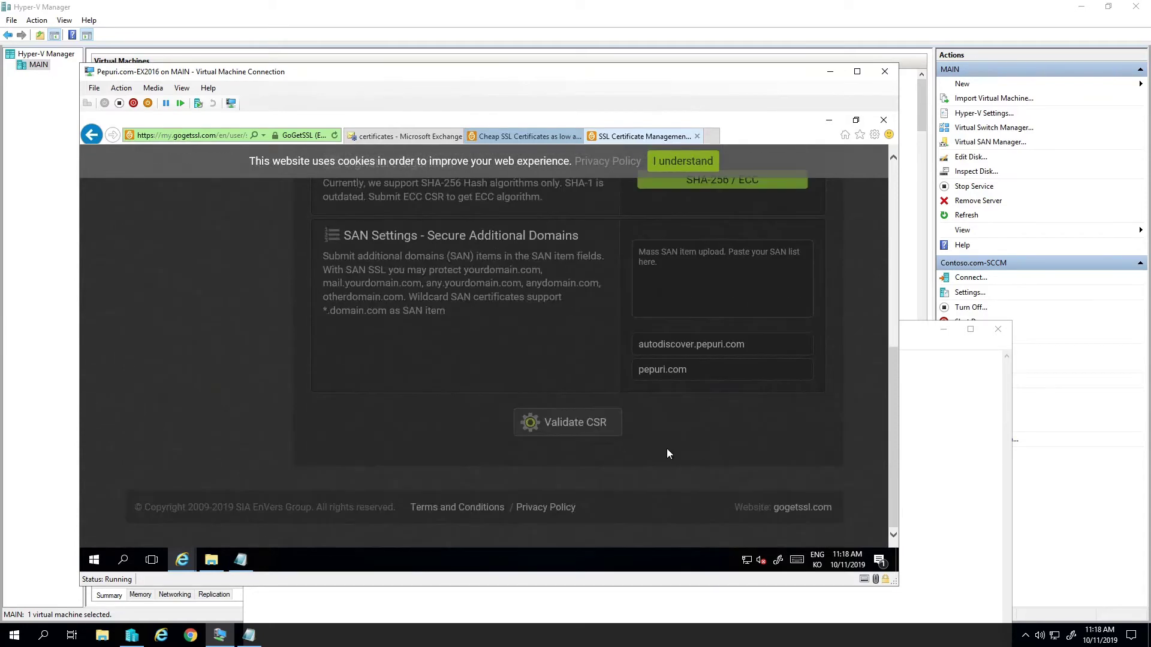
- Validate the CSR and set mail.pepuri.com to DNS validation
click(585, 425)
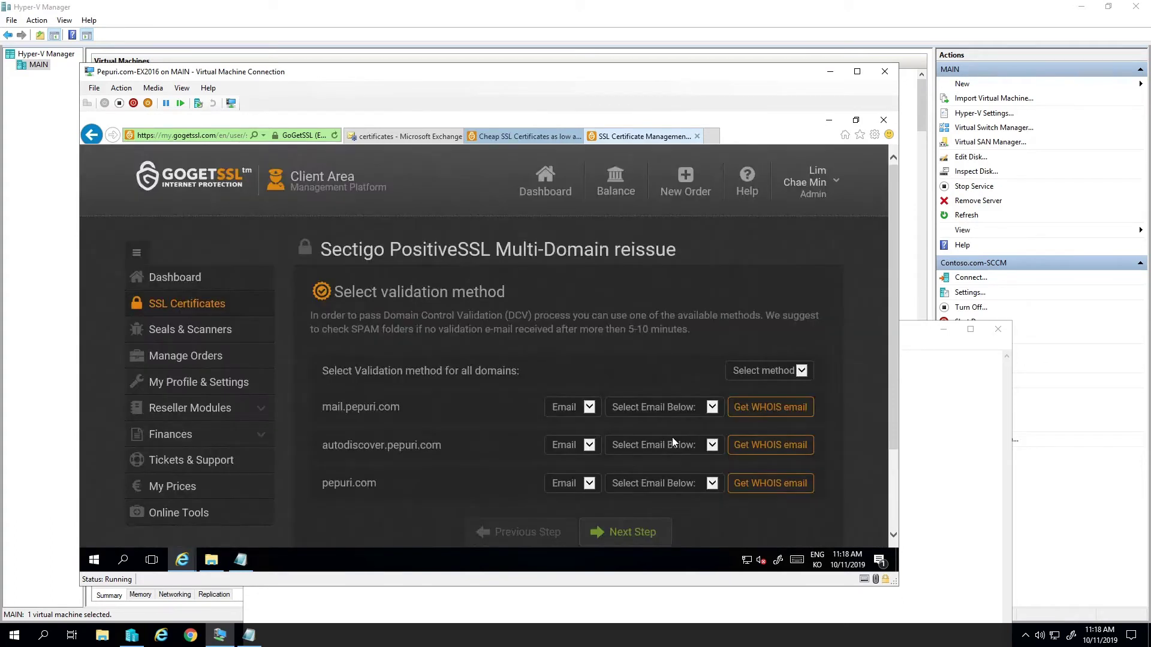
click(679, 407)
click(575, 408)
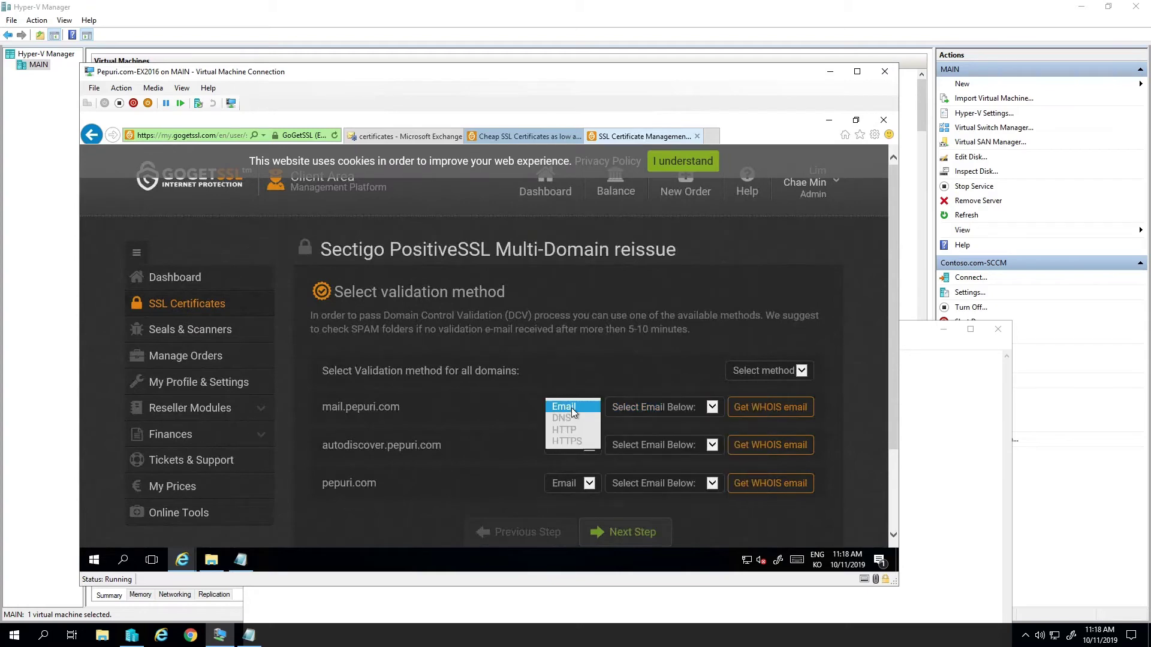
click(581, 415)
- Set DNS validation for autodiscover.pepuri.com and pepuri.com, then submit the reissue
click(577, 499)
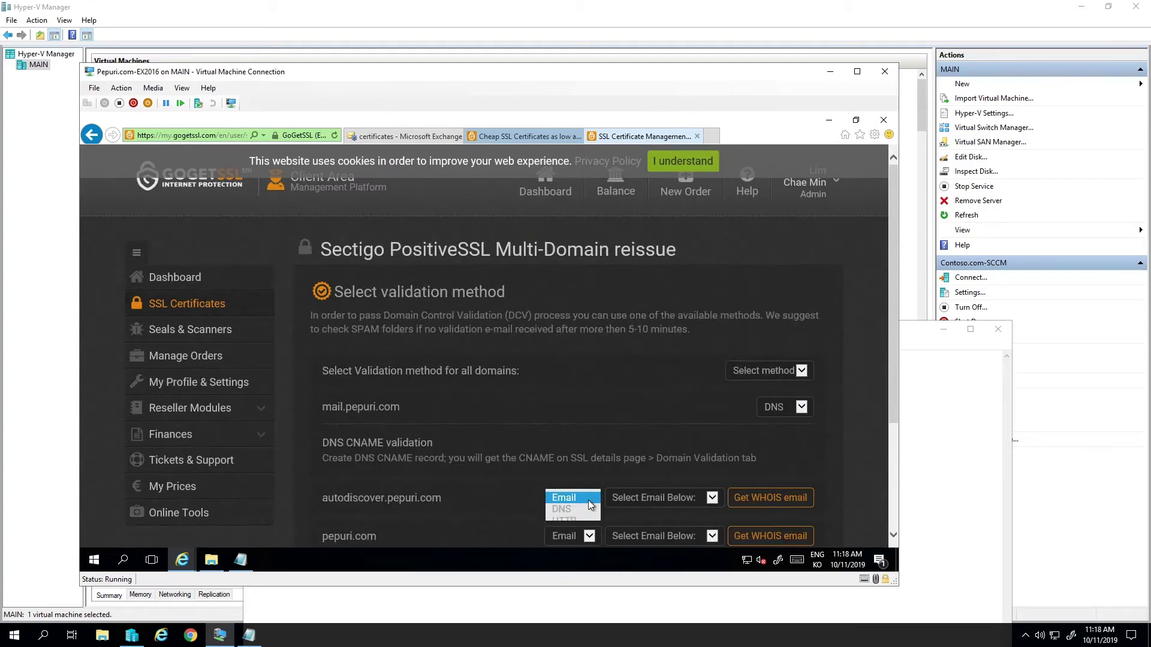
click(573, 510)
scroll(630, 499, down, 3)
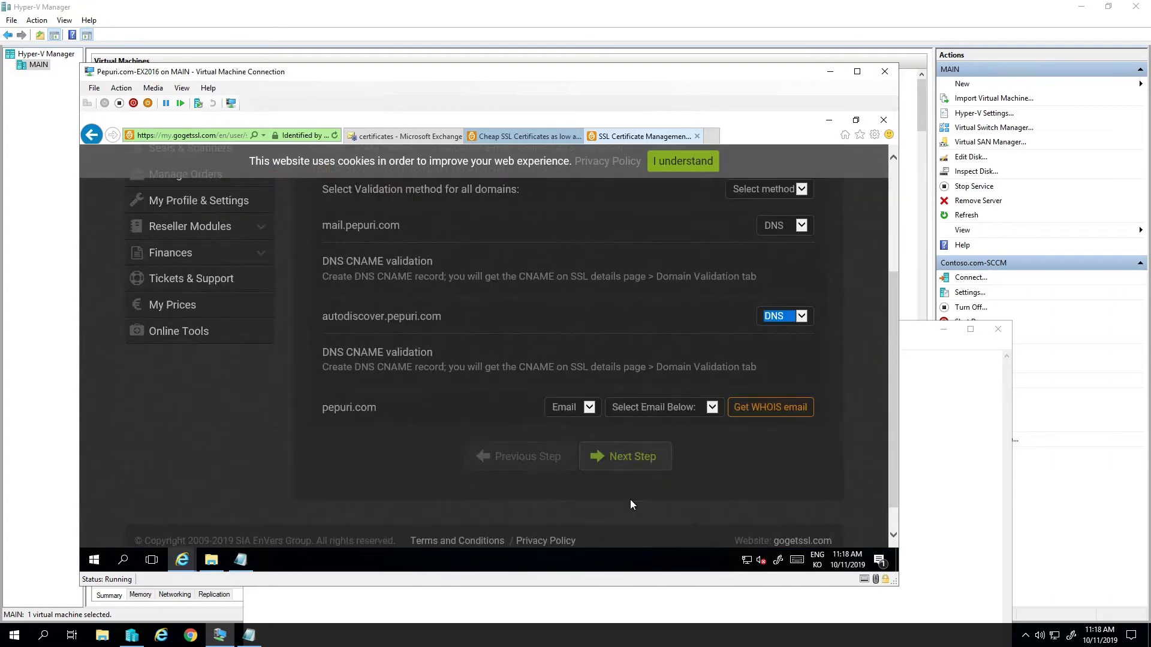
click(570, 408)
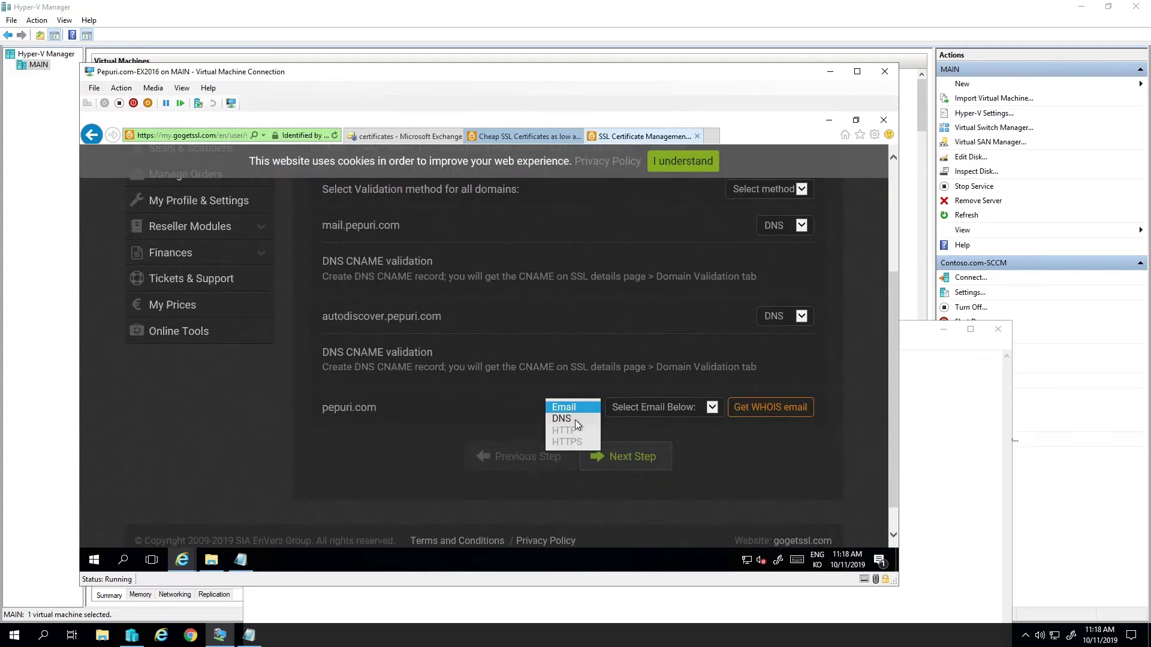
click(574, 419)
scroll(719, 383, up, 1)
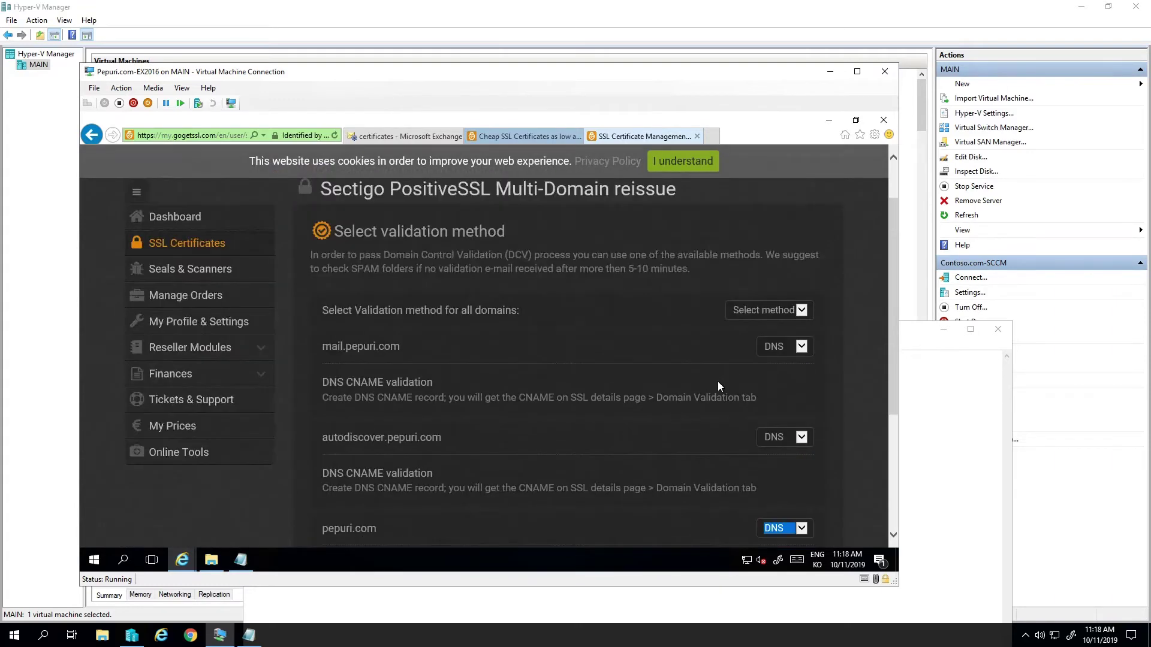
scroll(714, 383, down, 1)
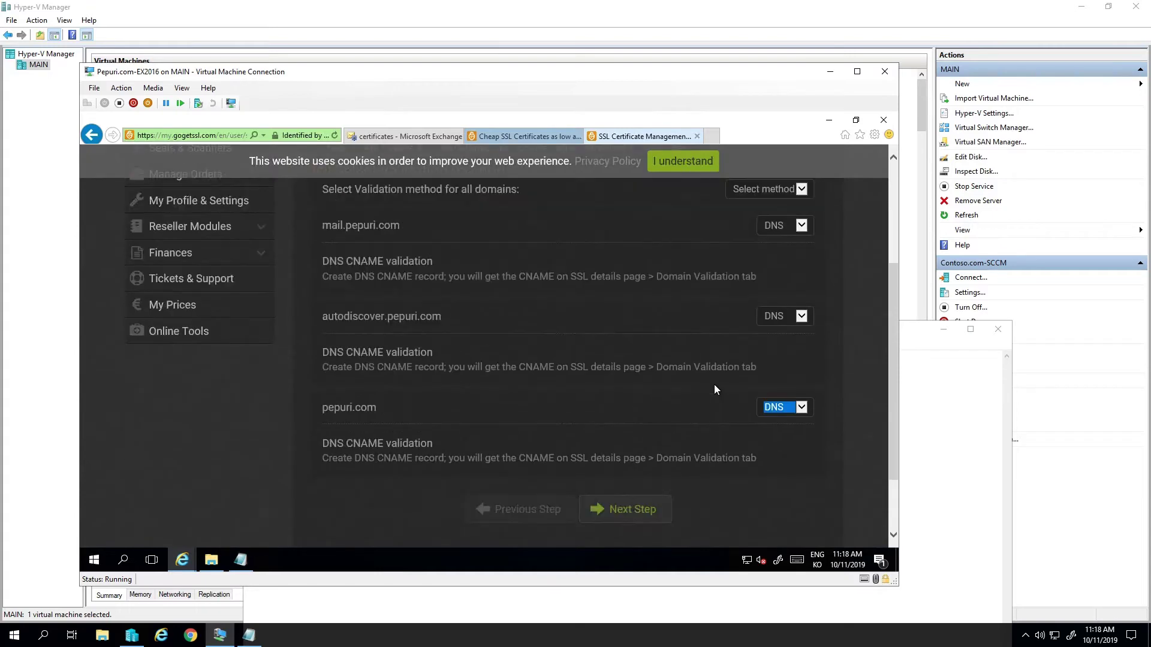
click(647, 518)
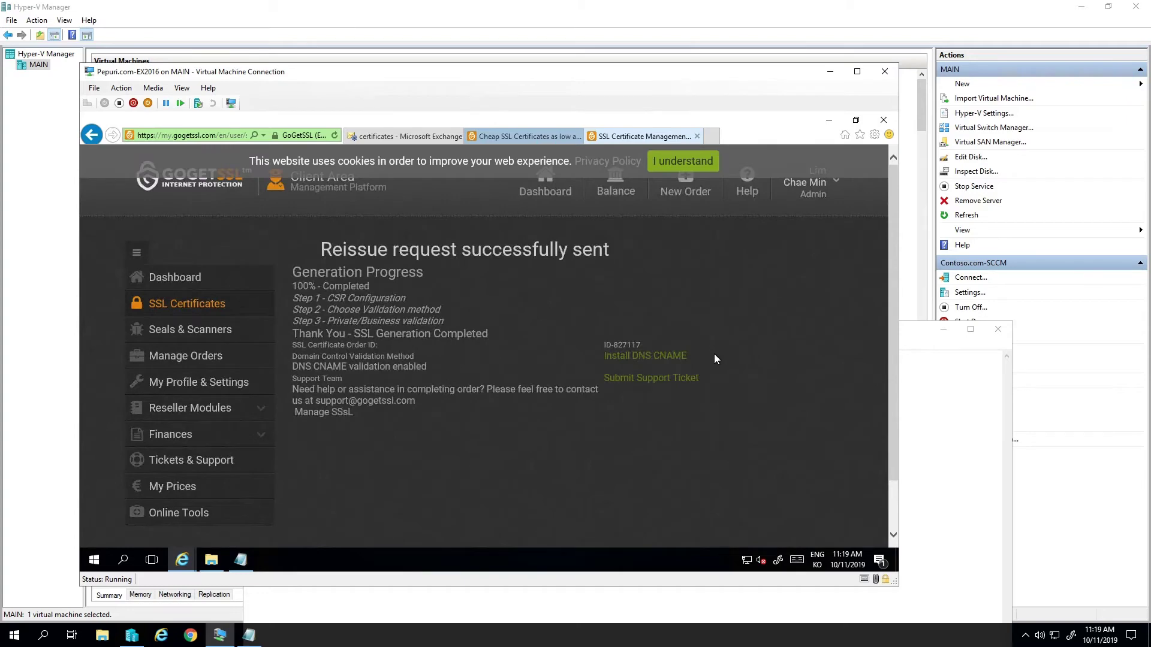
- Open the mail.pepuri.com order's Domain Validation tab to view its DNS CNAME records
click(195, 310)
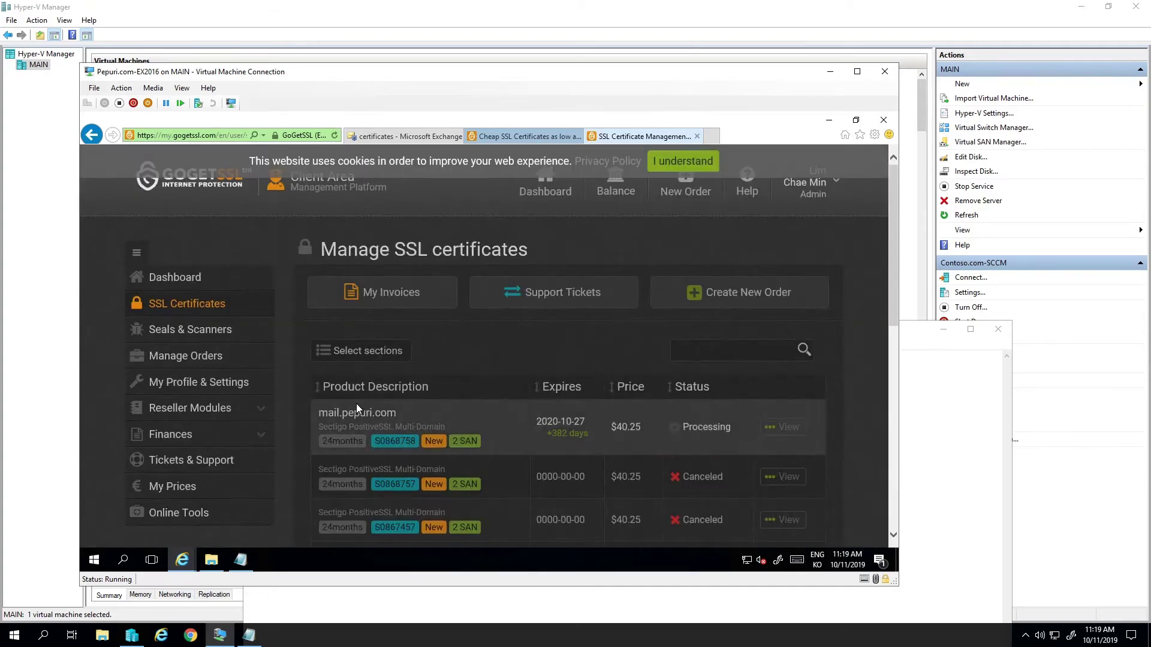
click(783, 427)
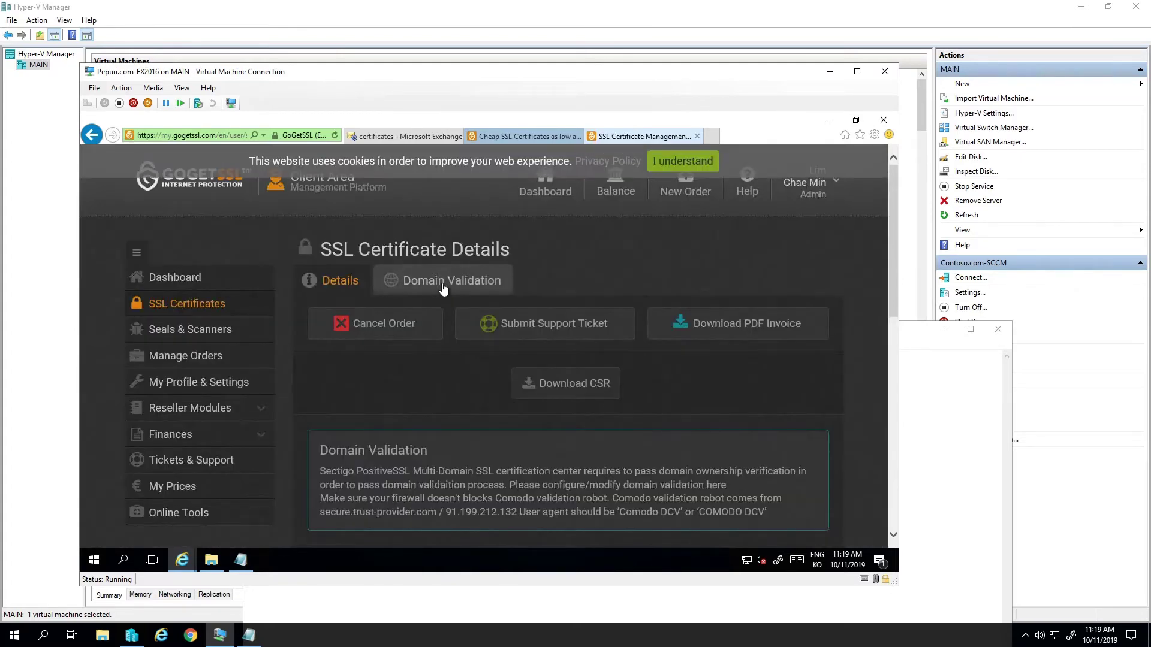
click(473, 294)
scroll(580, 342, down, 2)
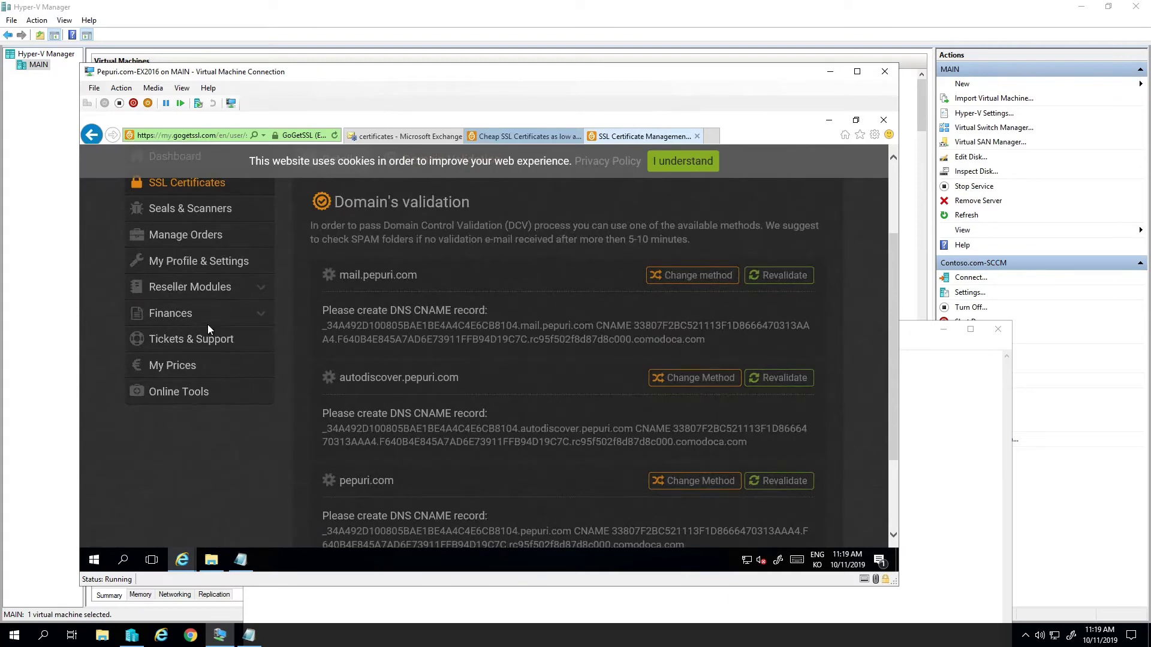
- Select the limcmfz.com-NS00 virtual machine and connect to its console
click(47, 315)
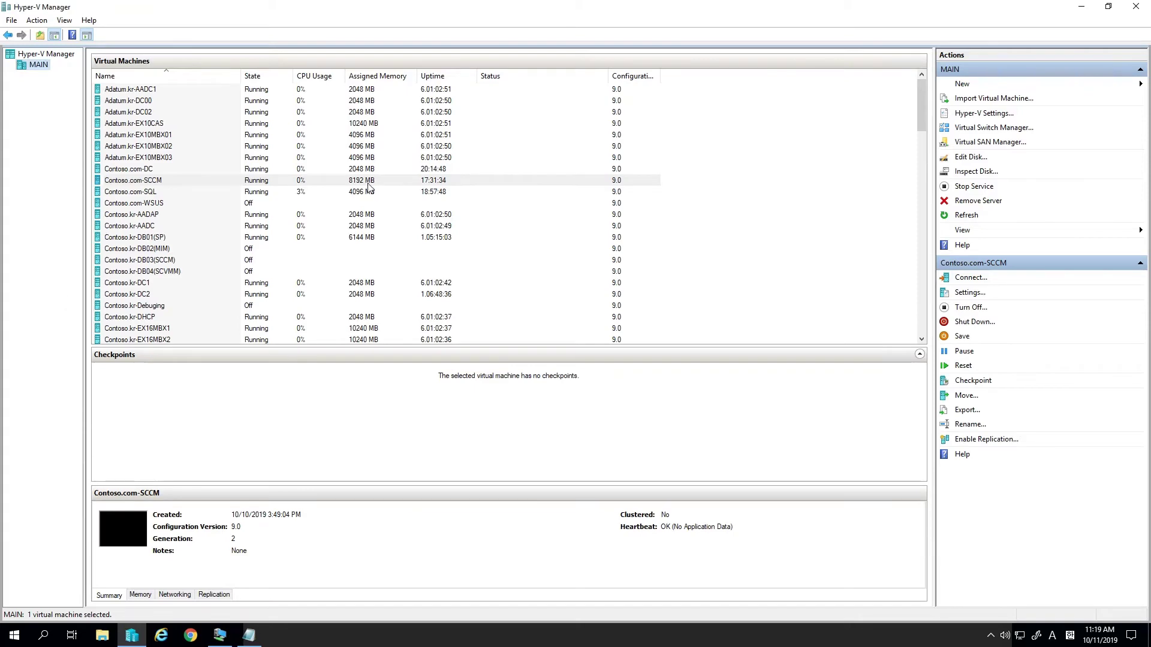
scroll(393, 216, down, 7)
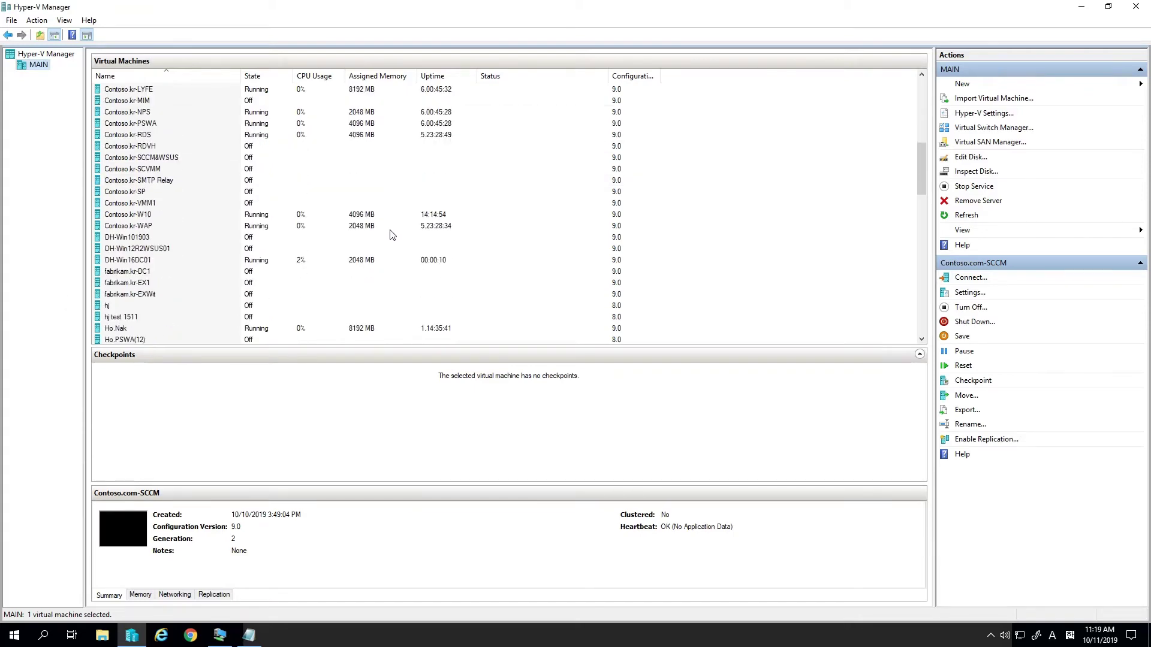
scroll(390, 237, down, 4)
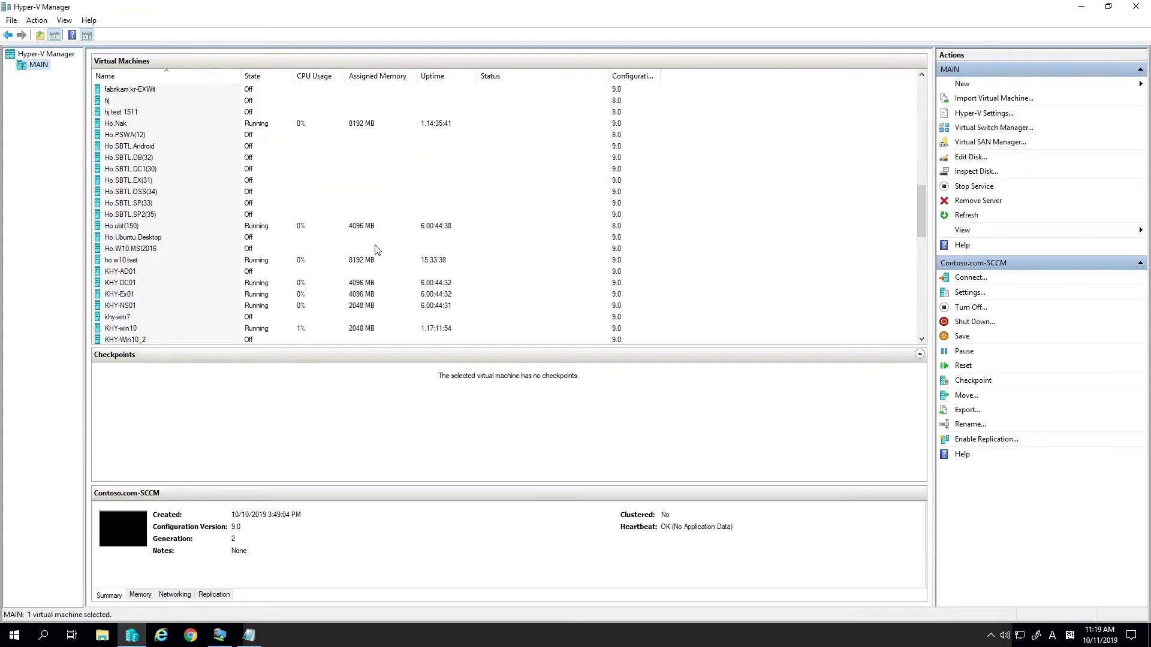
scroll(376, 251, down, 3)
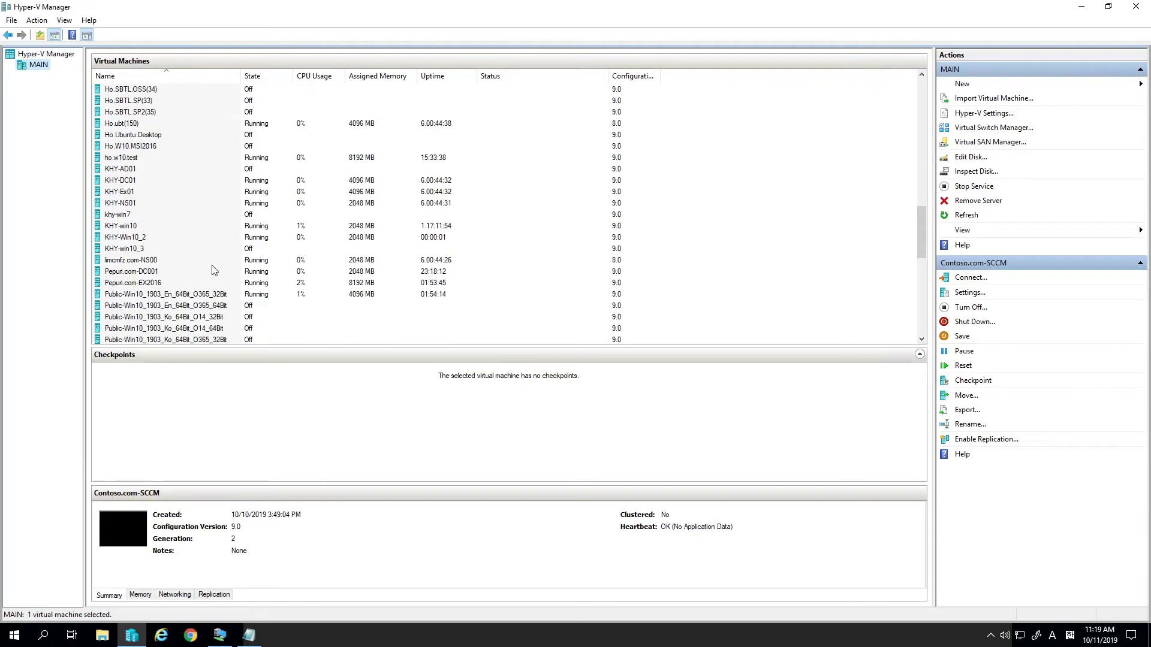
click(215, 263)
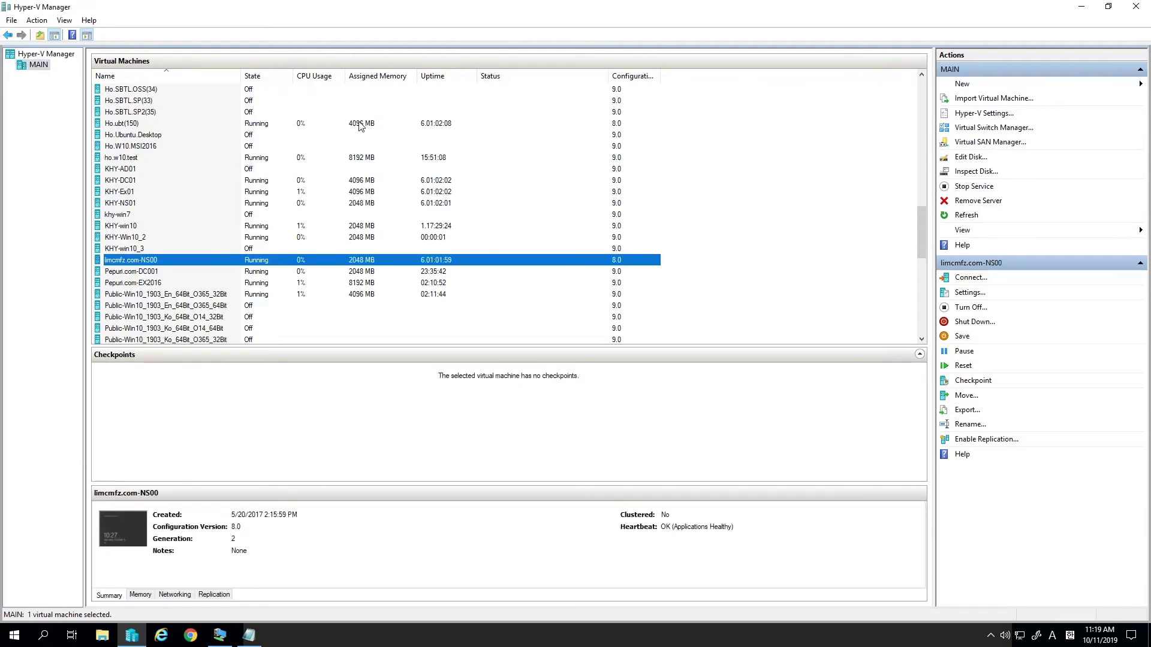
click(311, 267)
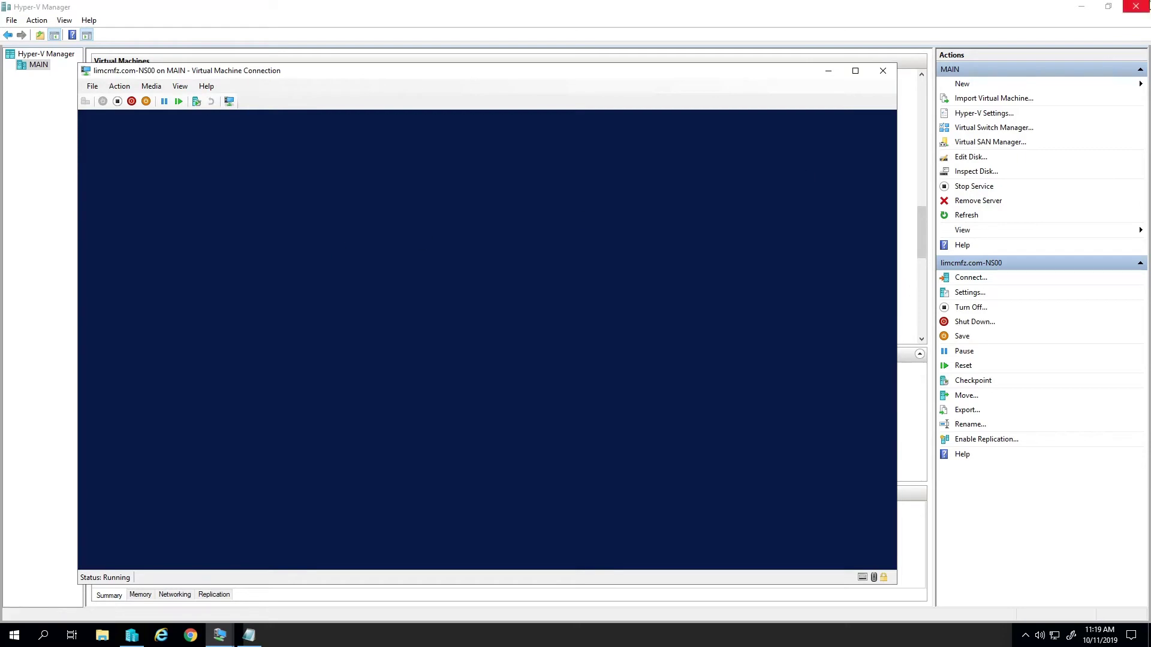
- Minimize Hyper-V Manager and sign in to the VM as Administrator with the account password
click(1082, 6)
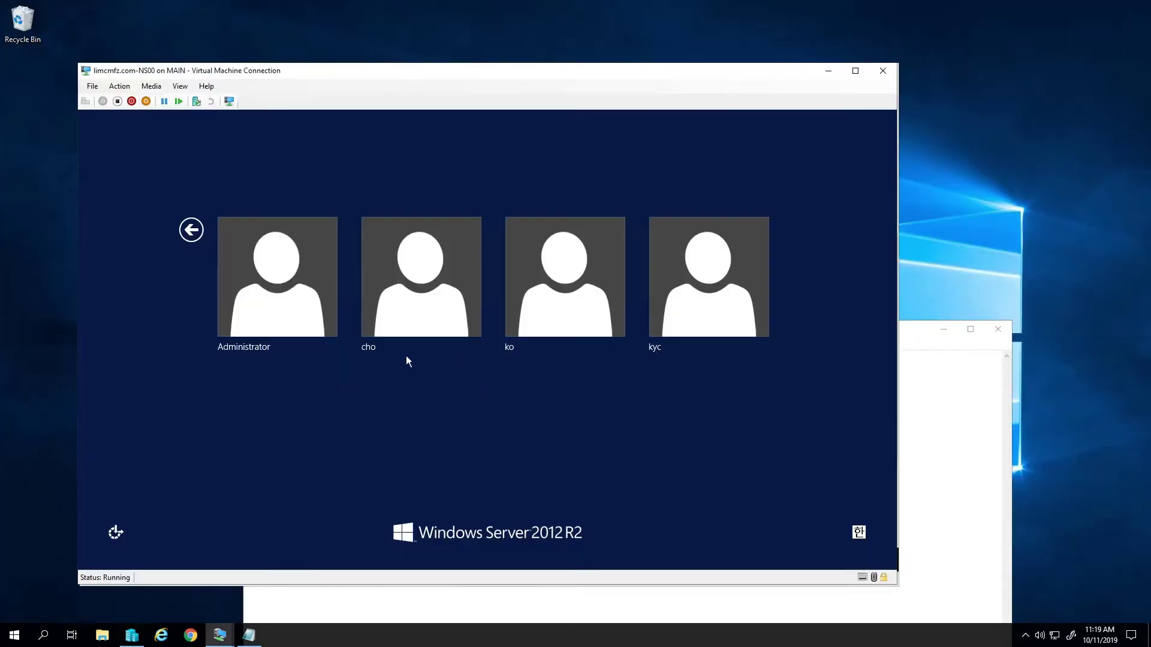
click(302, 313)
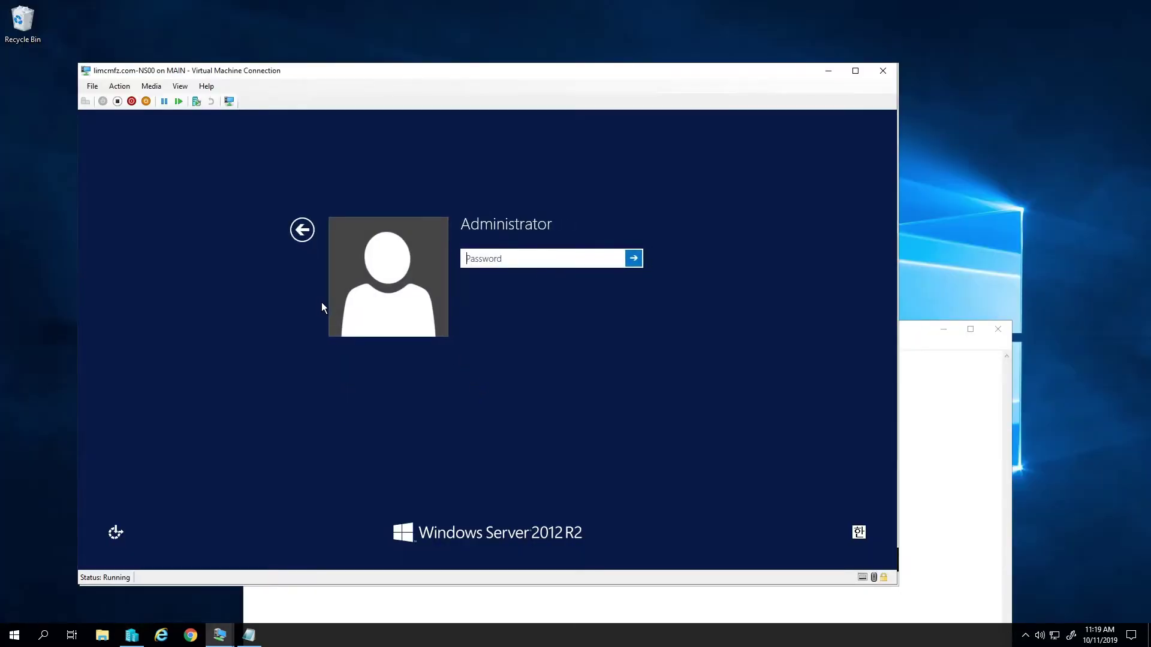
text(**********)
key(Return)
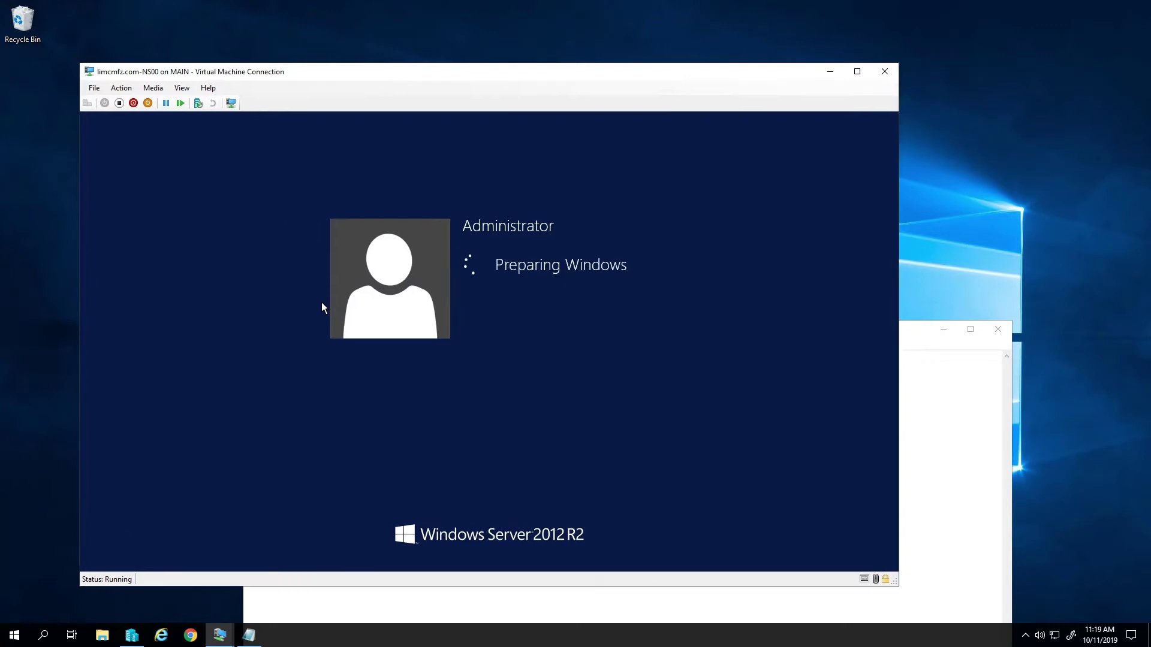
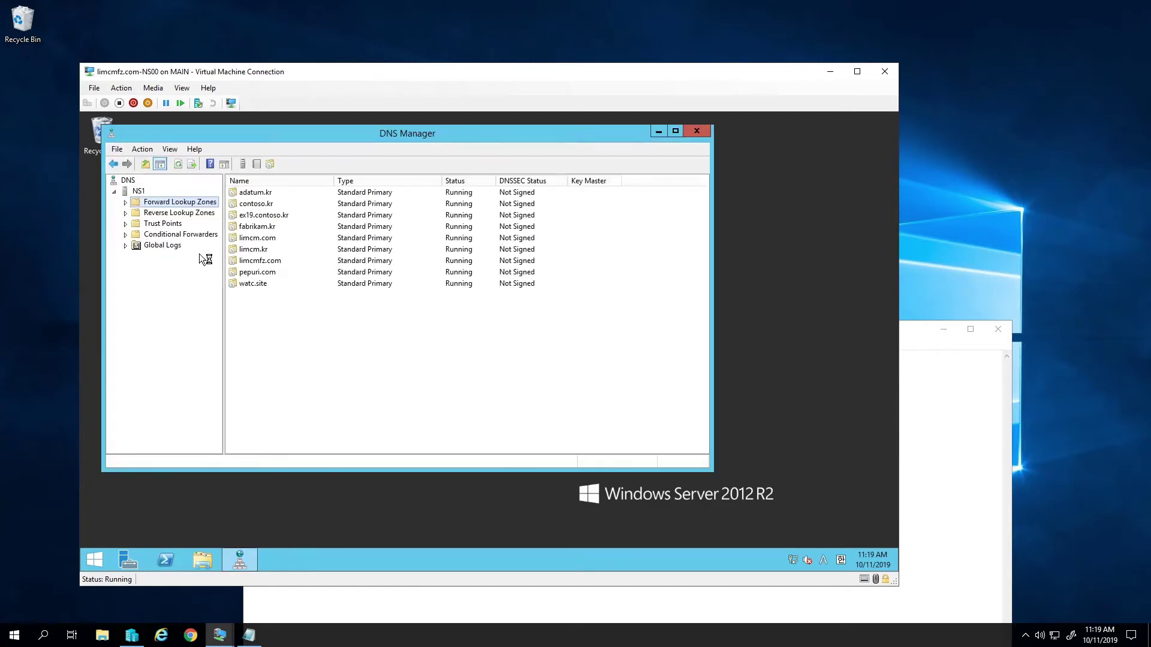
- Expand Forward Lookup Zones and open the pepuri.com zone to list its NS, SOA and TXT records
double_click(186, 203)
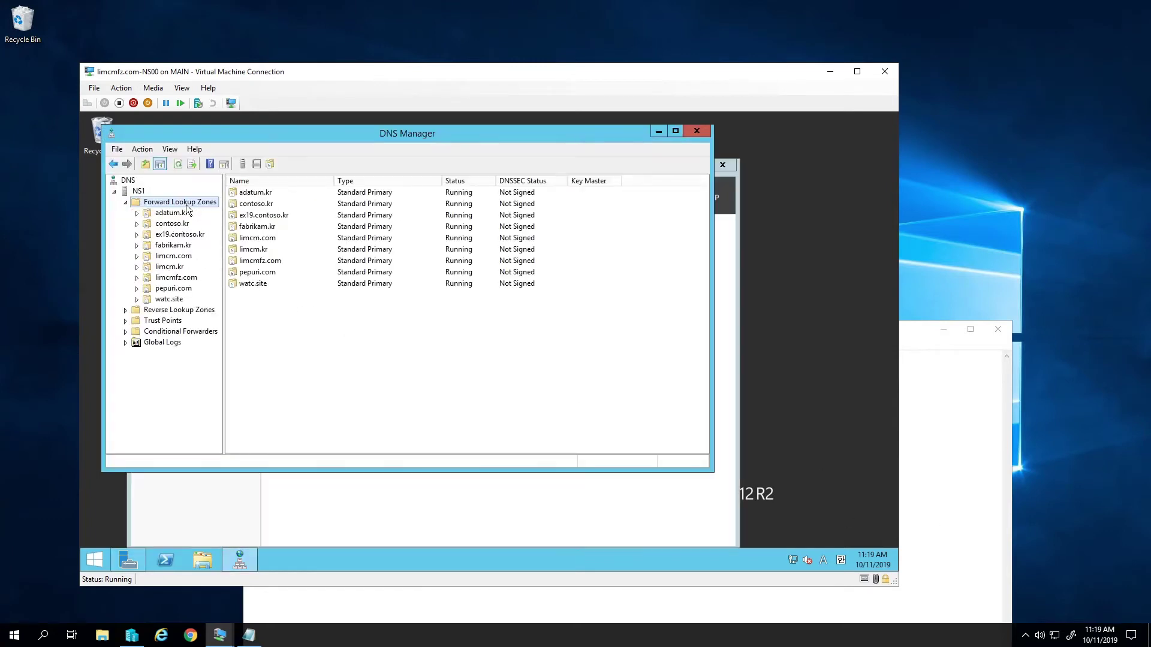
double_click(174, 289)
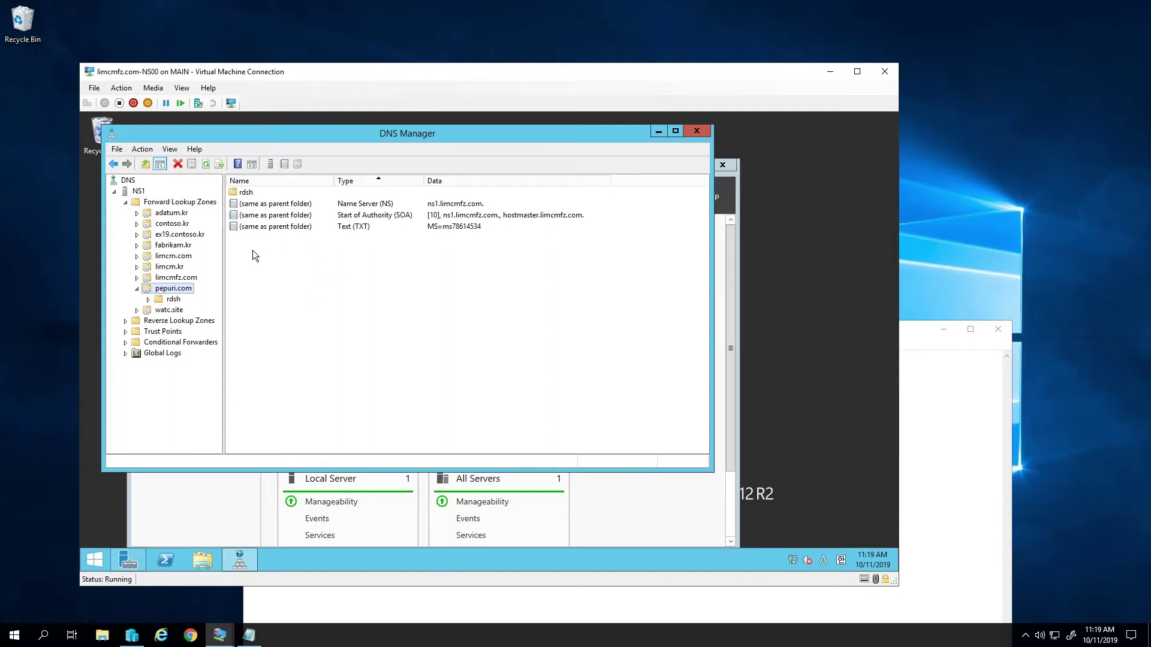
mouse_move(209, 640)
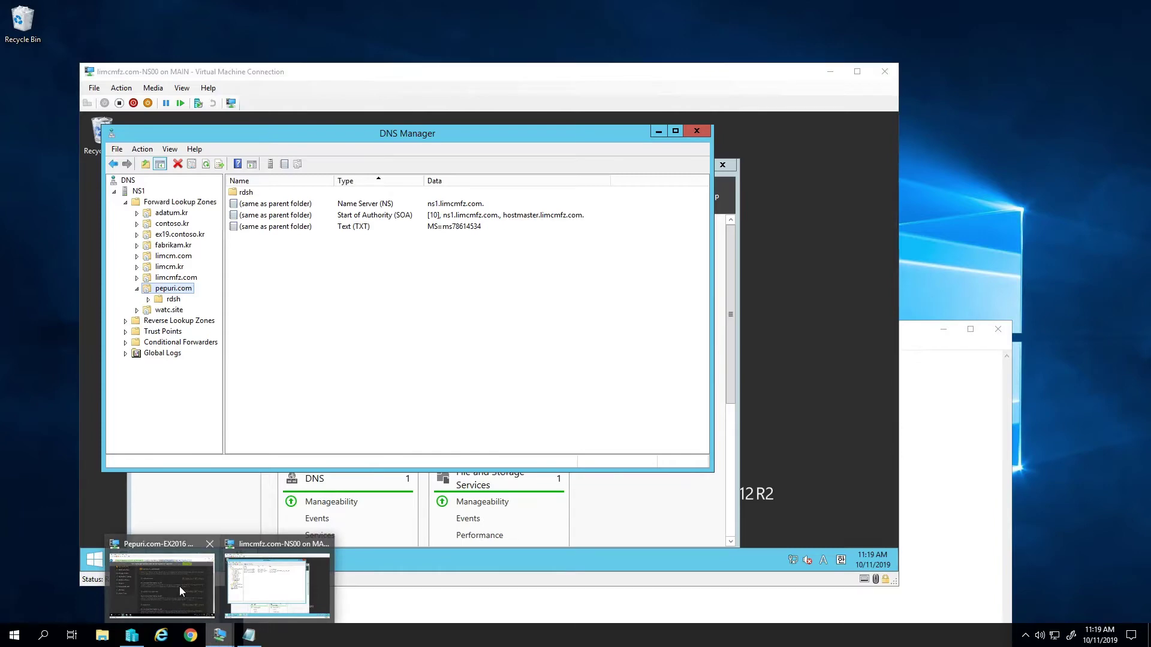
click(178, 586)
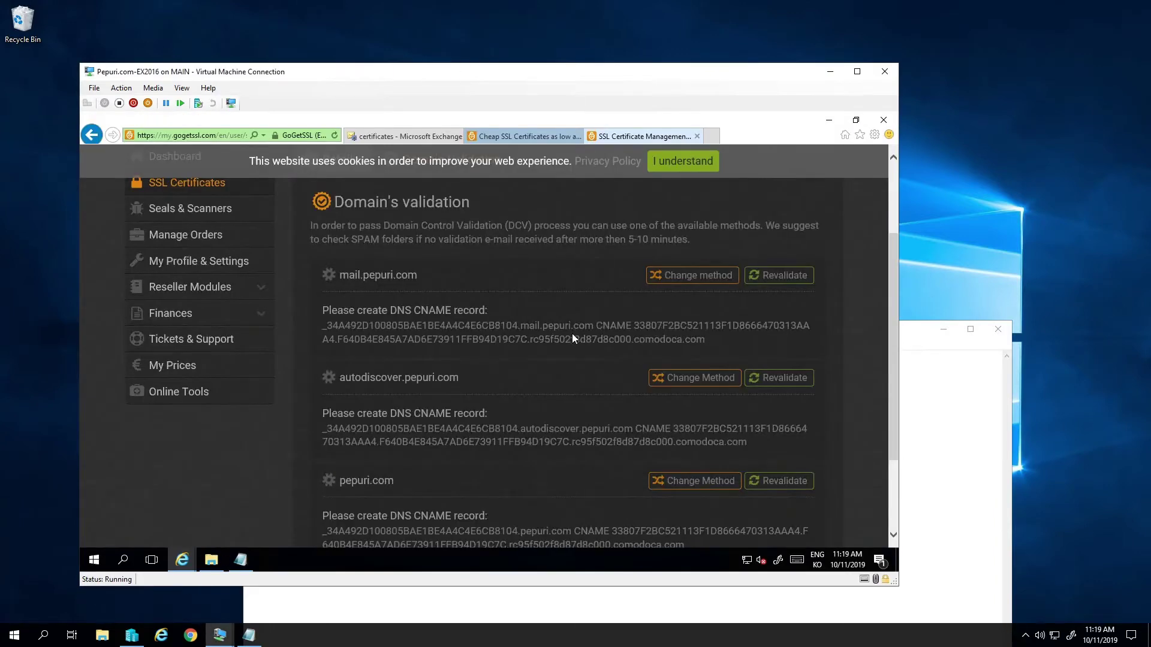
- Select the mail.pepuri.com CNAME record text on the GoGetSSL validation page, then minimize the VM
drag(713, 340, 319, 328)
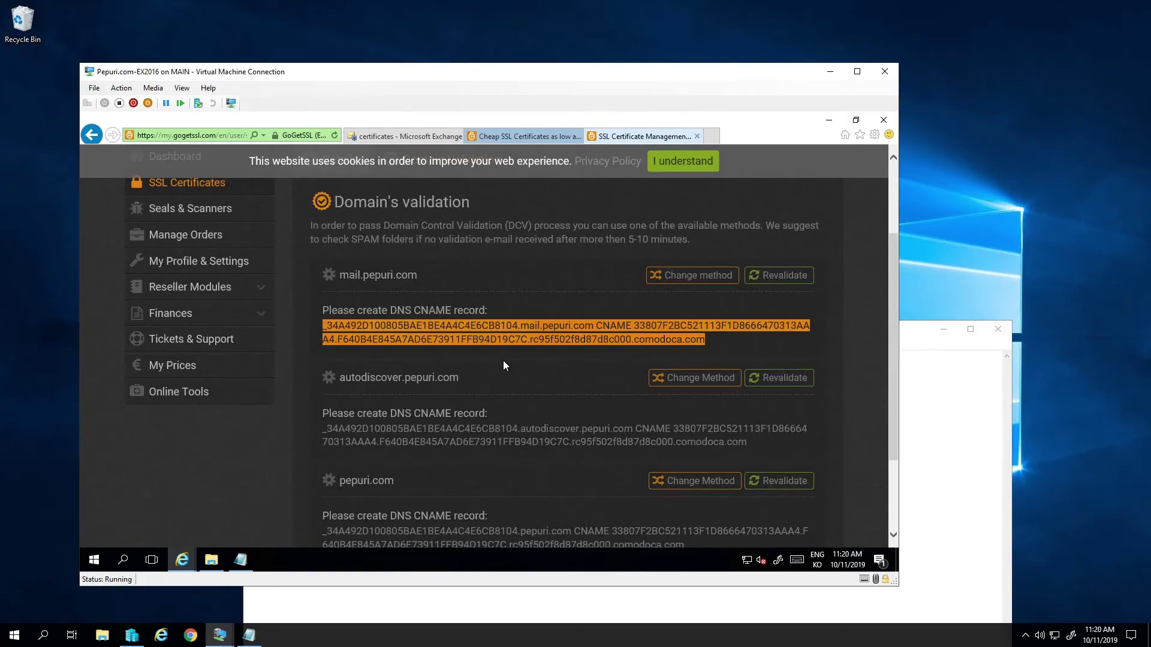
click(830, 71)
- Start a new Alias (CNAME) record in pepuri.com and paste the copied text as the target host
right_click(323, 275)
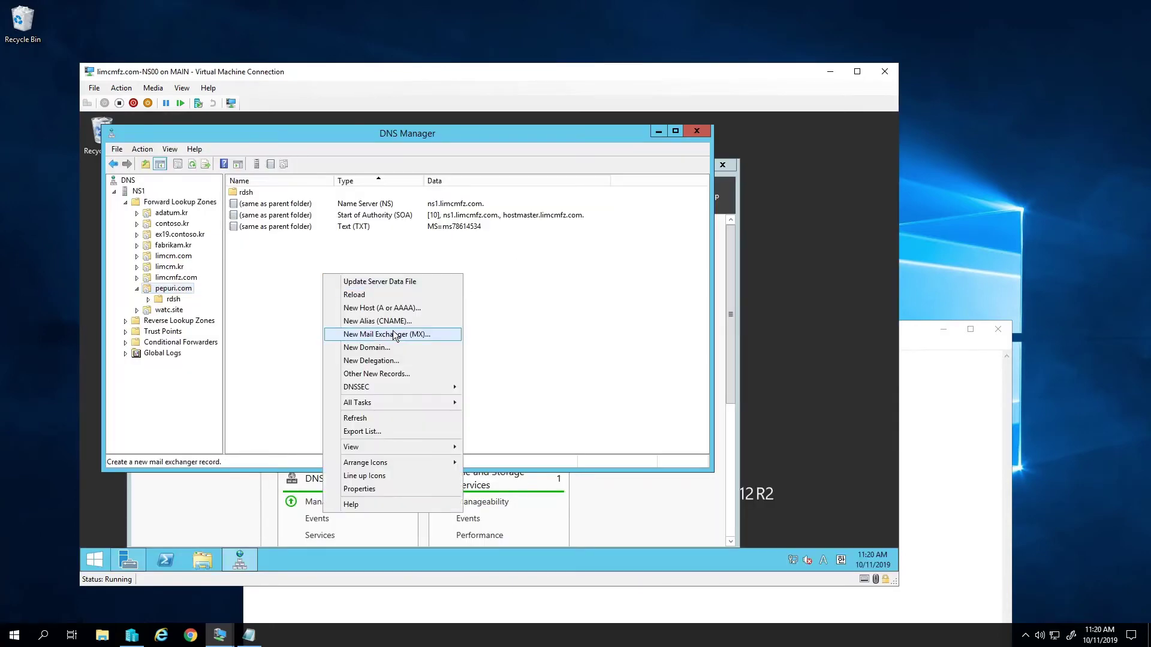
click(408, 322)
click(388, 283)
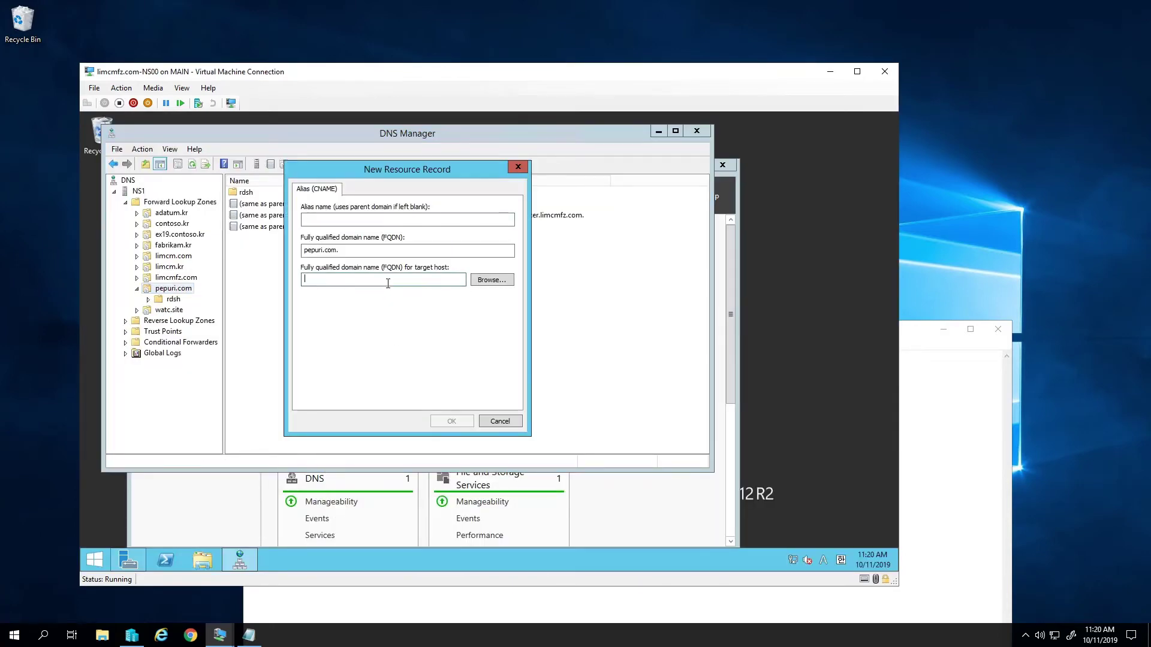
text(11FFB94D19C7C.rc95f502f8d87d8c000.comodoca.com)
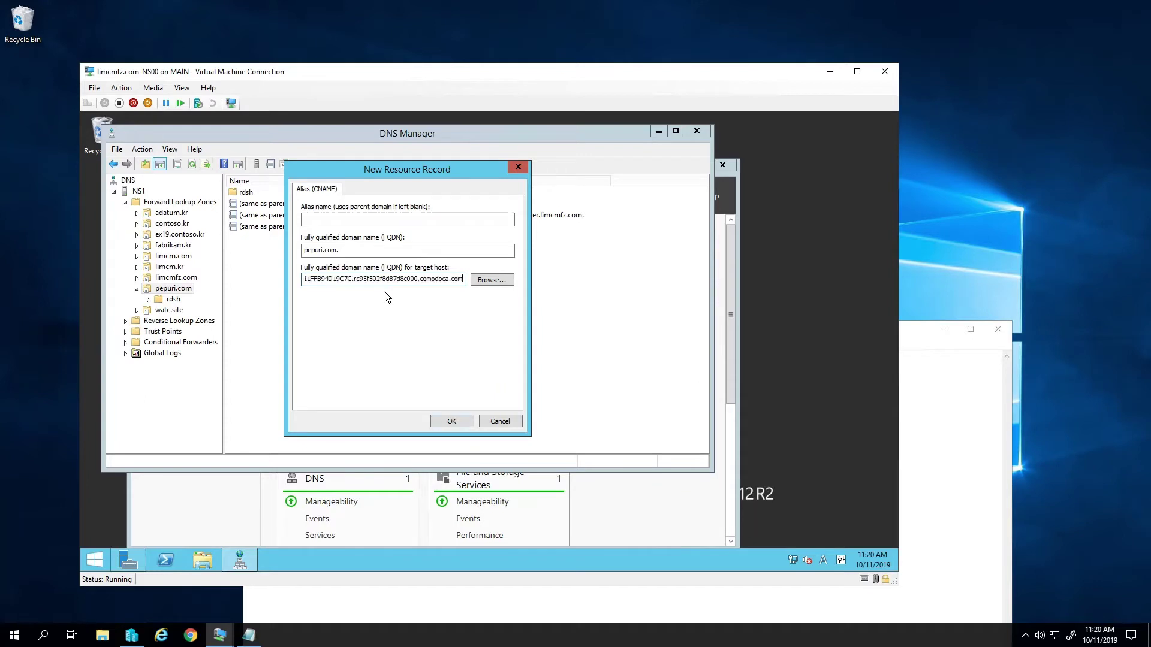
- Copy the mail record name prefix from GoGetSSL and paste it as the alias name
click(219, 636)
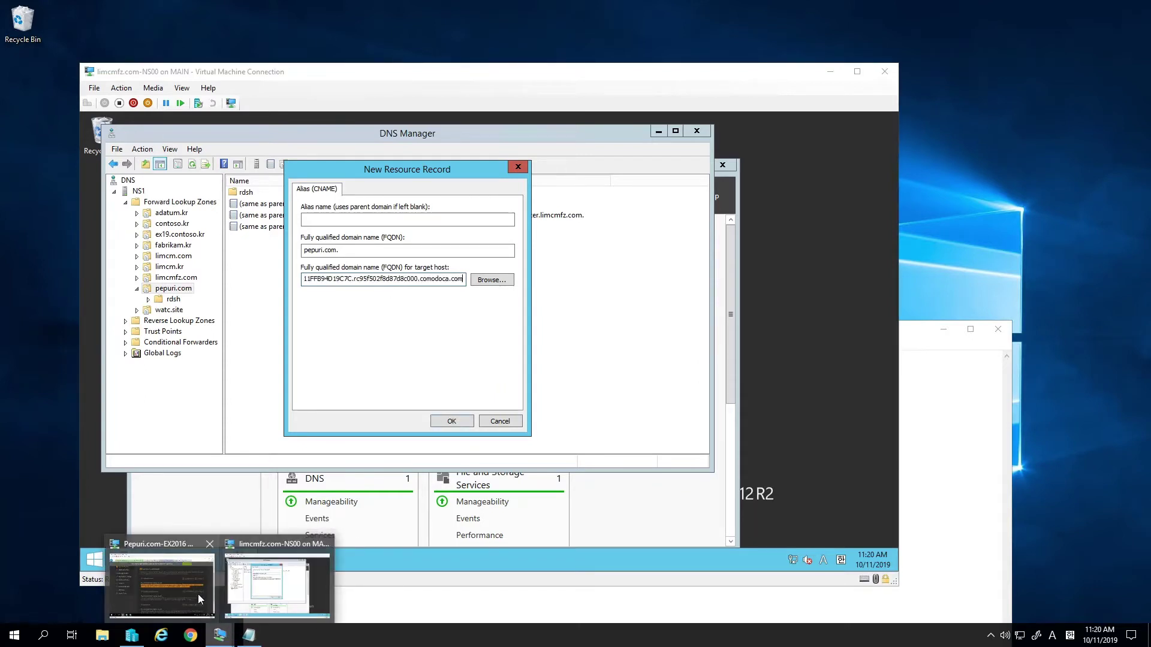
click(194, 592)
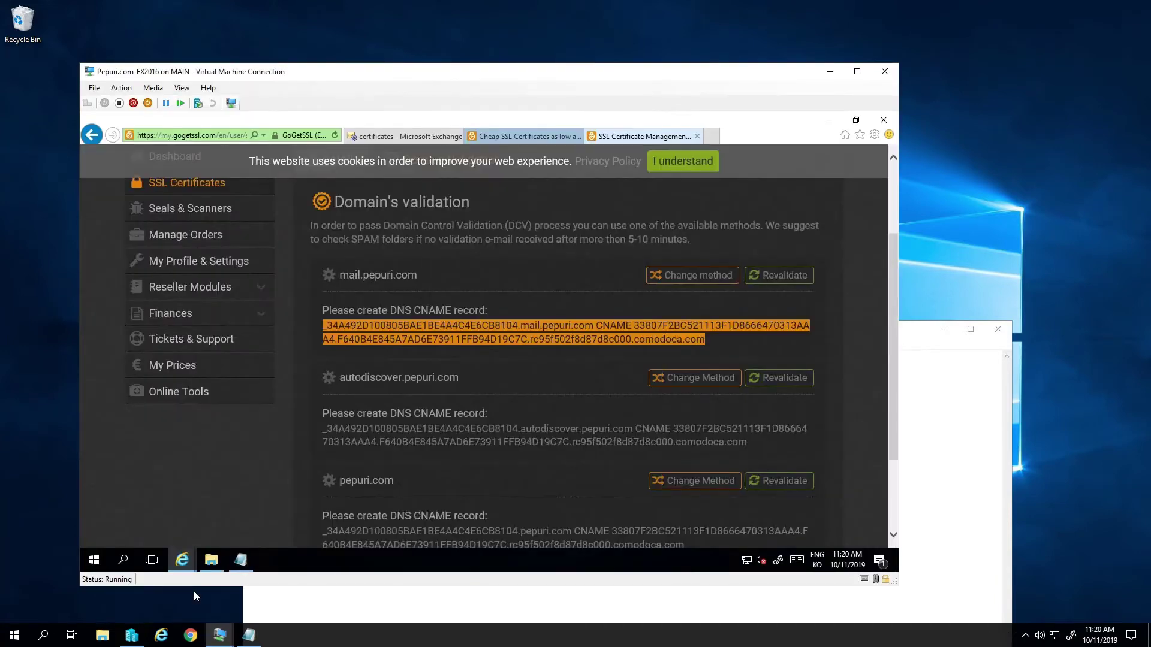
click(580, 329)
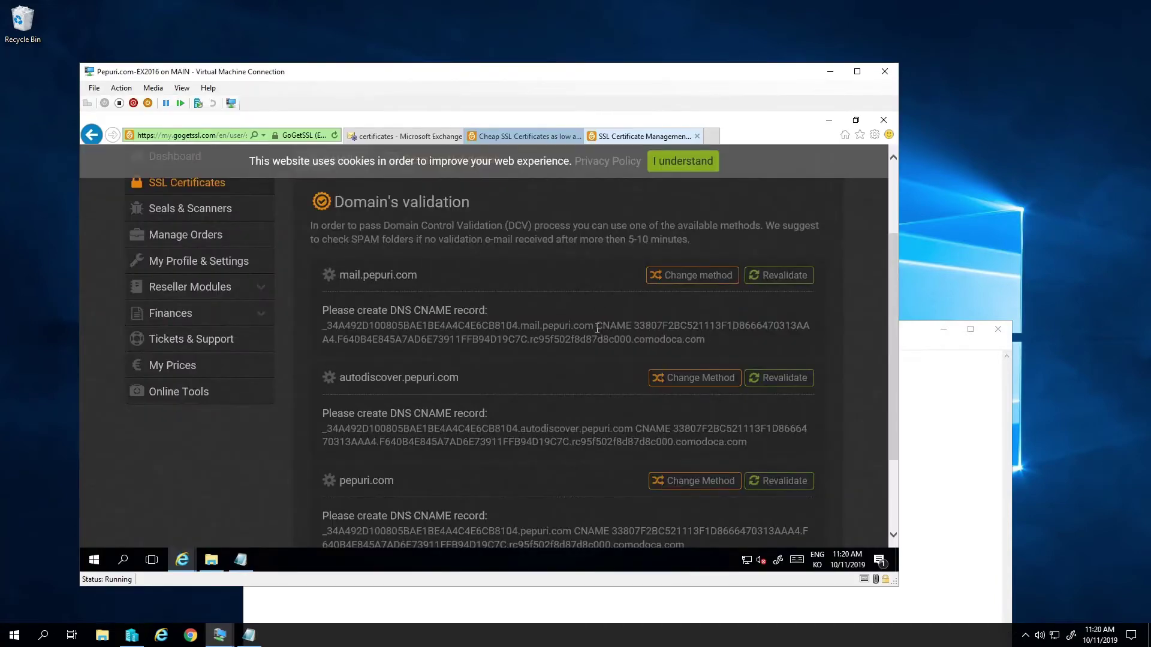
key(alt+Tab)
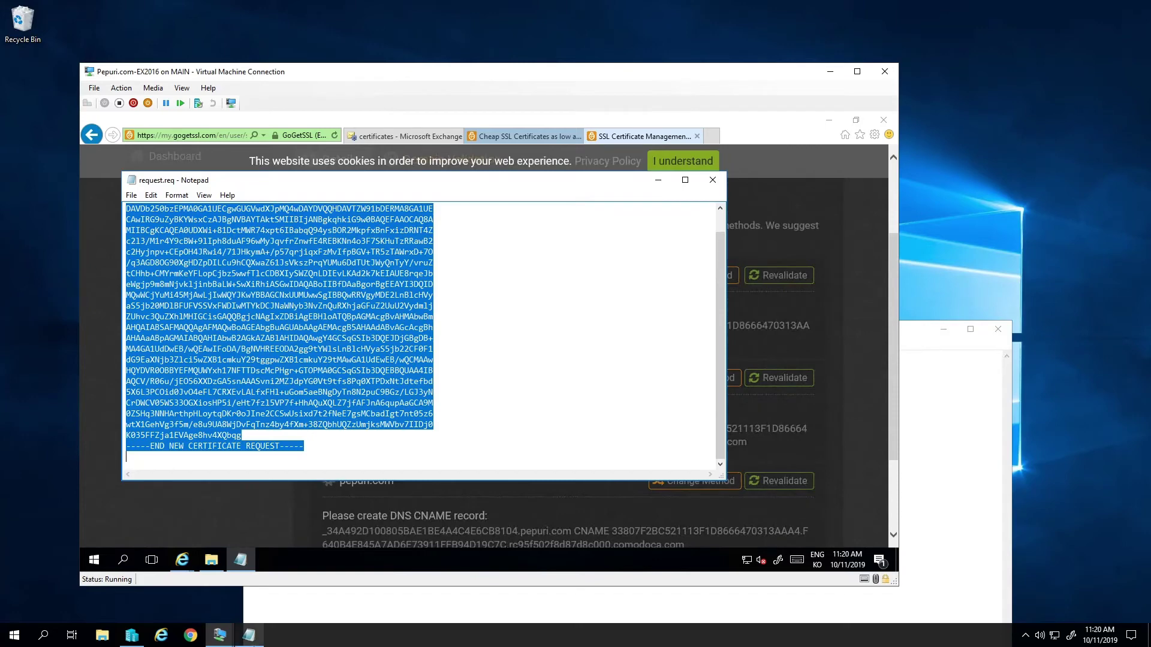
click(712, 187)
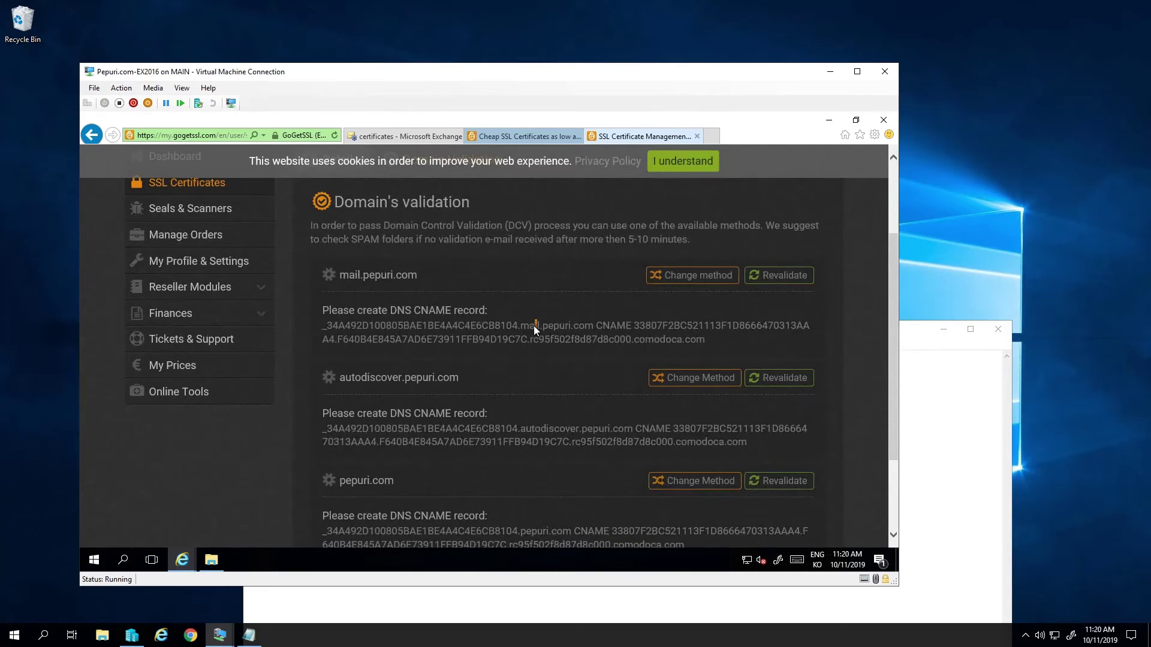
drag(540, 325, 325, 330)
key(ctrl+c)
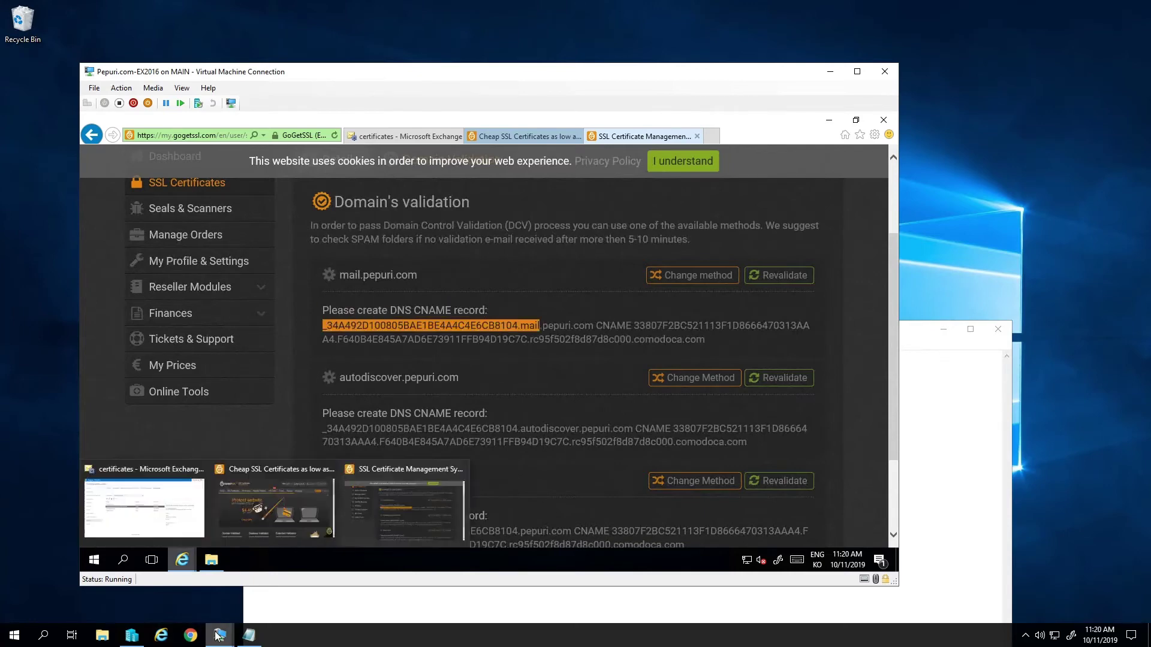
mouse_move(219, 634)
click(282, 605)
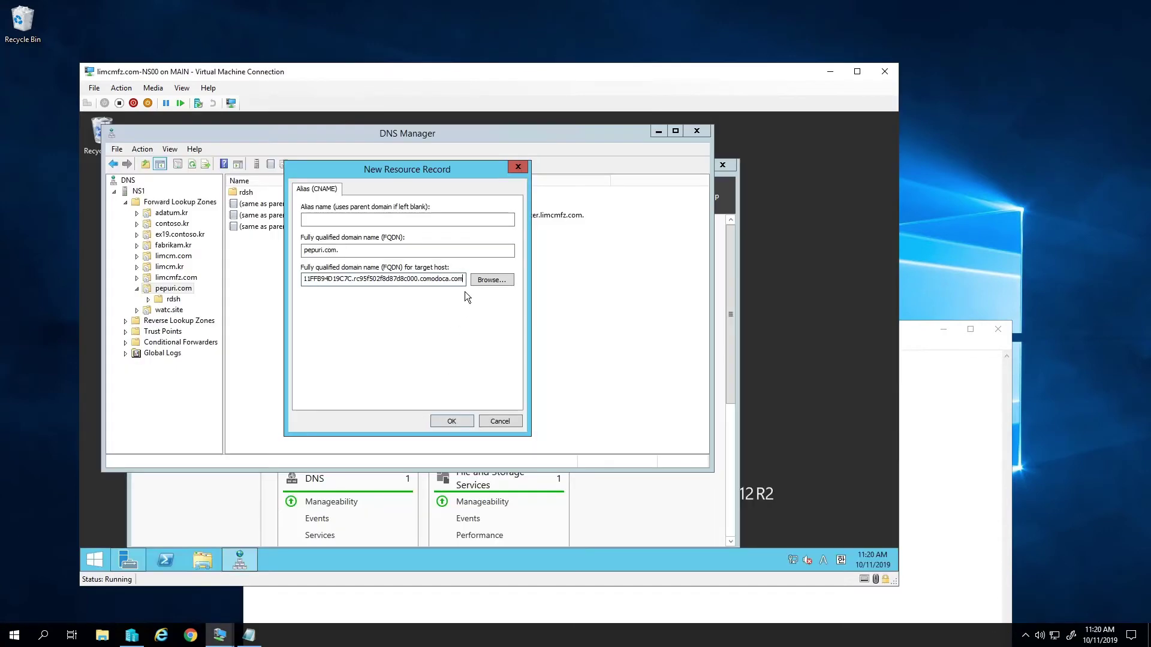
click(433, 219)
key(ctrl+v)
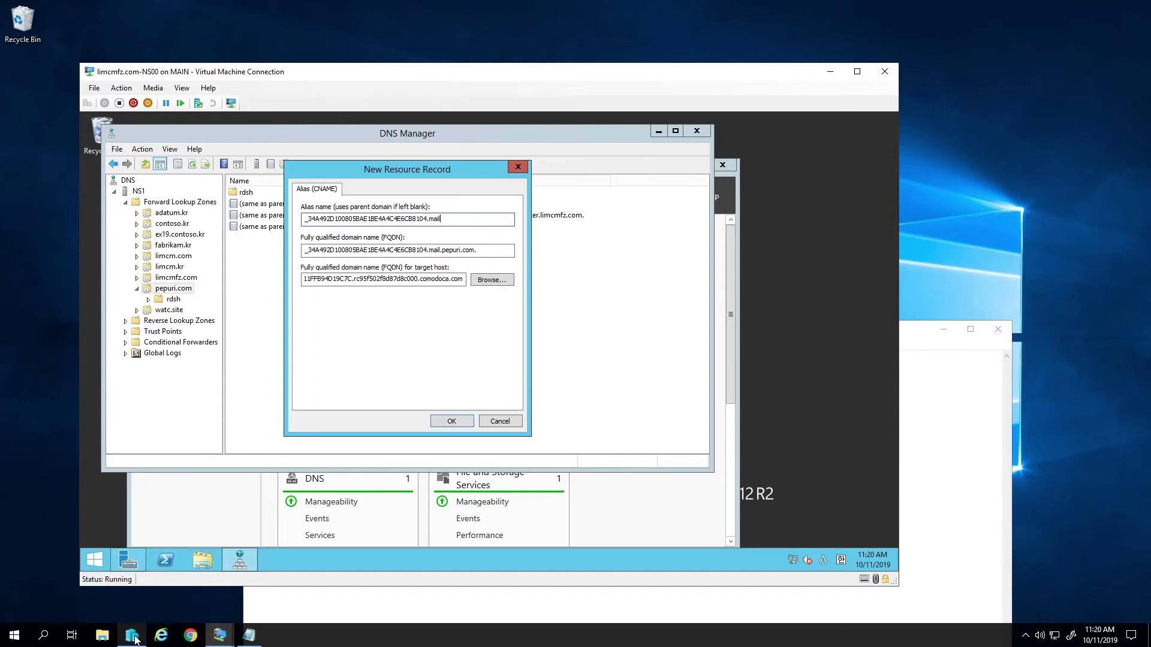
- Set the target host to the mail.pepuri.com comodoca.com value and create the record
click(221, 633)
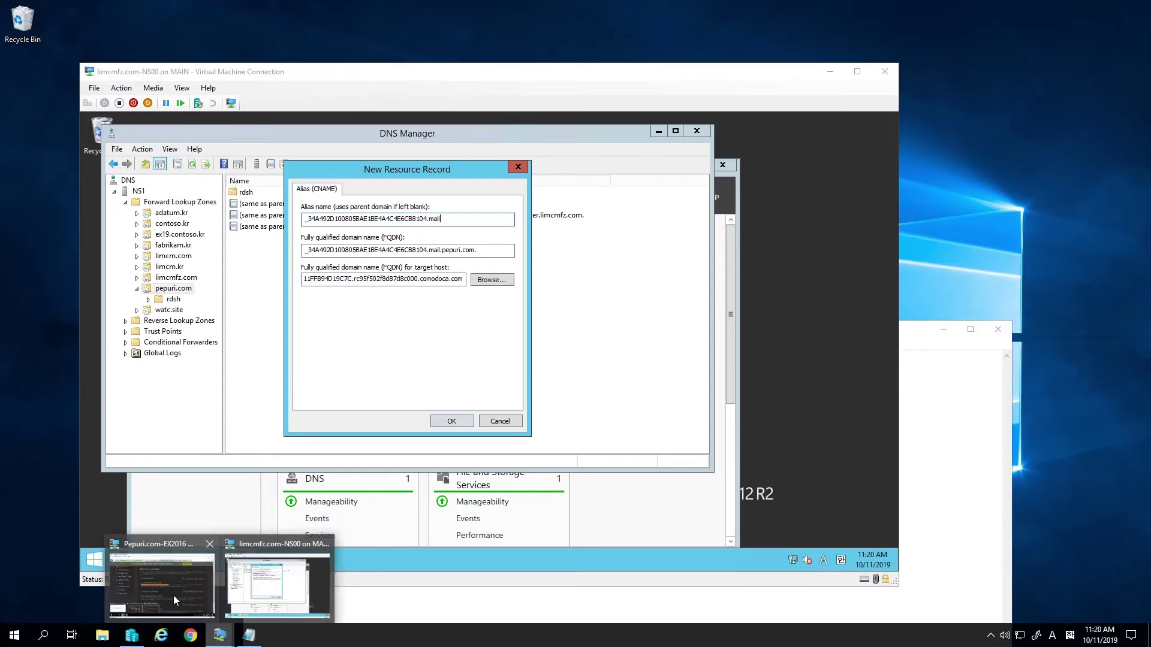
click(168, 595)
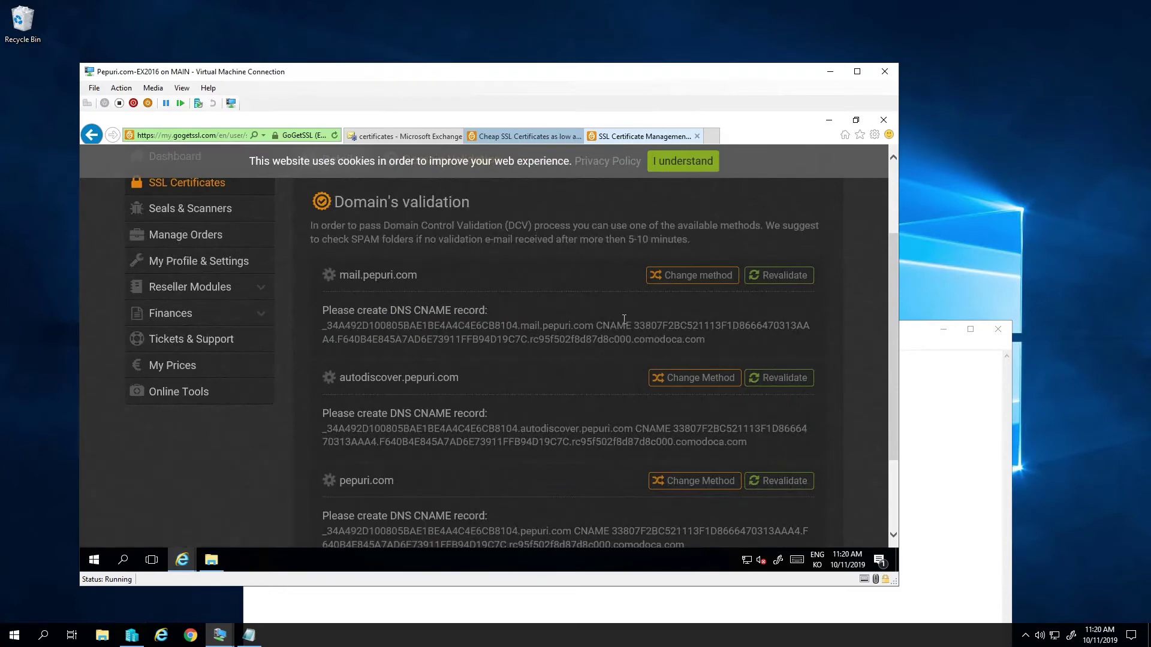
drag(634, 326, 732, 346)
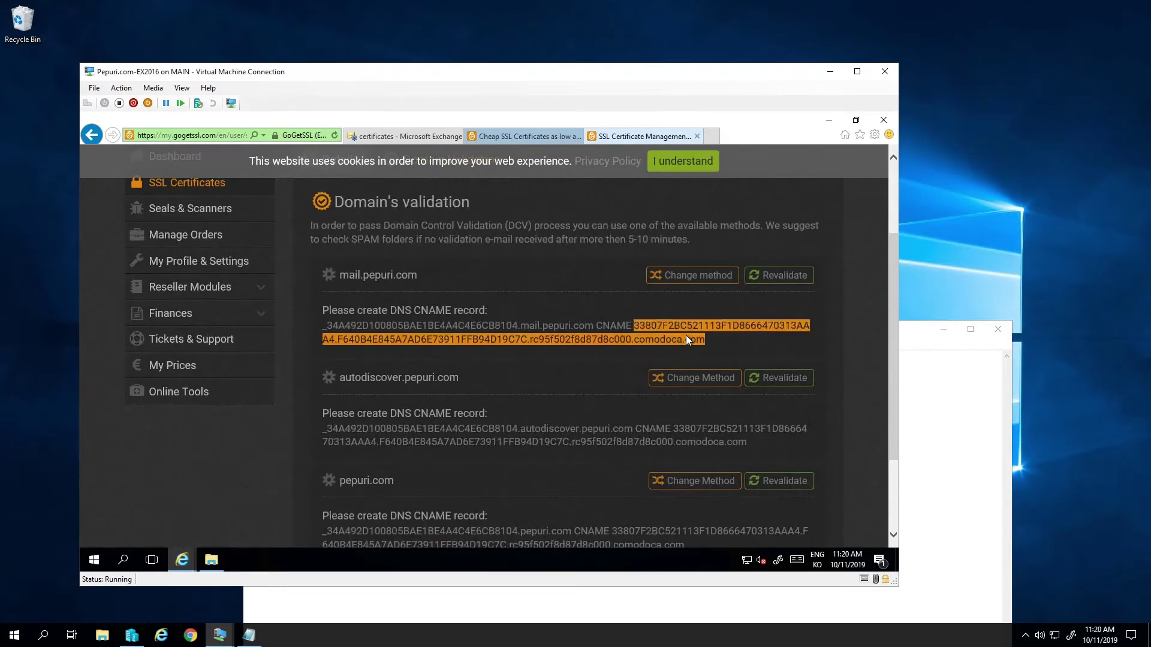
key(alt+Tab)
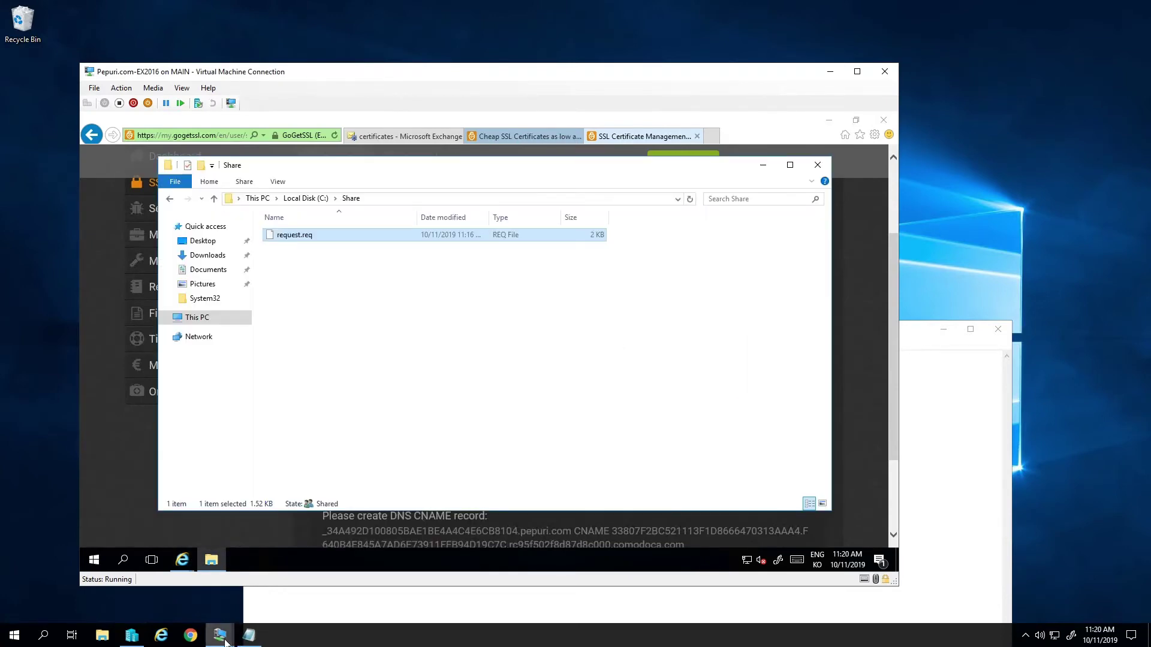
mouse_move(219, 635)
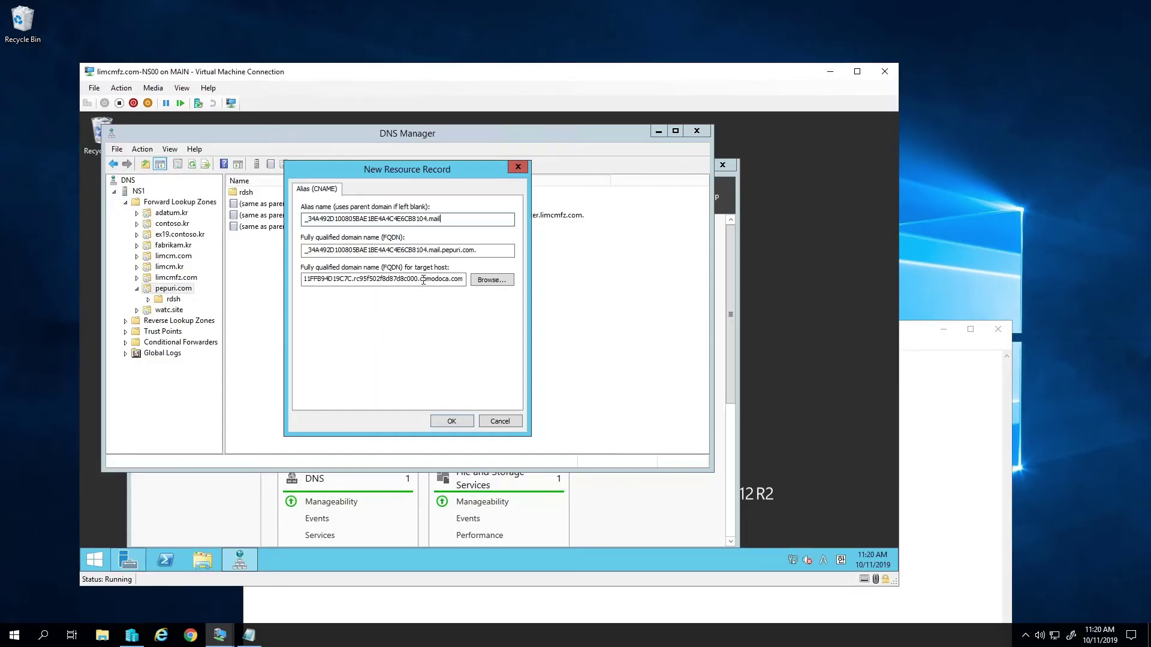
double_click(423, 280)
key(End)
click(451, 421)
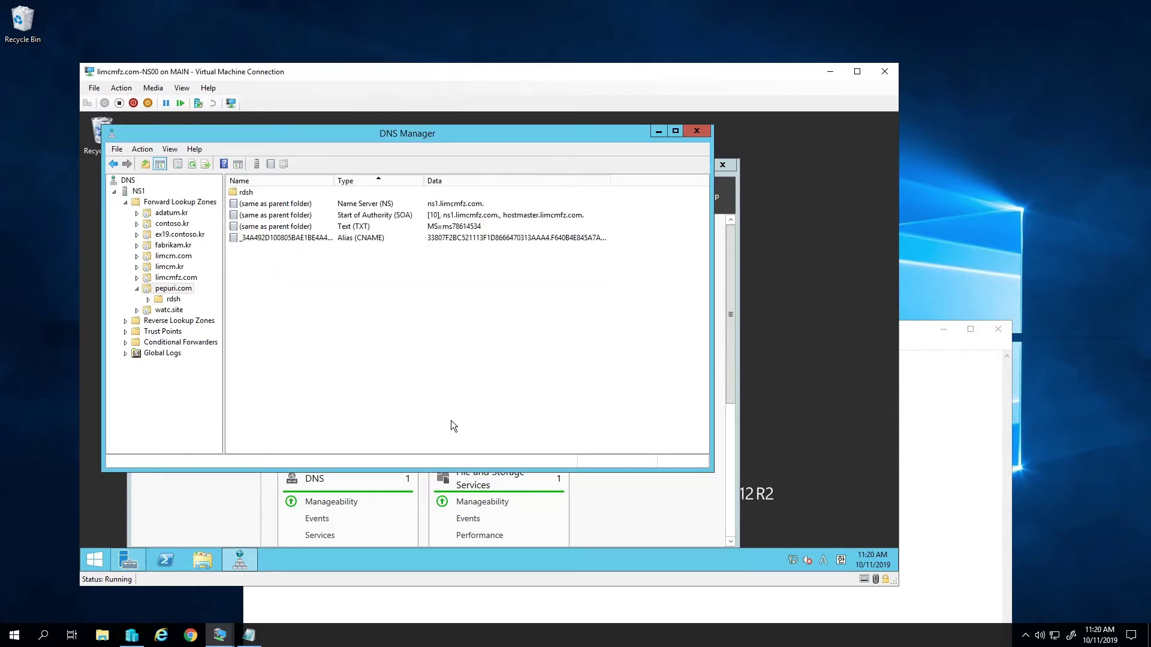
- Start another alias record and paste the autodiscover prefix from GoGetSSL as its alias name
right_click(399, 285)
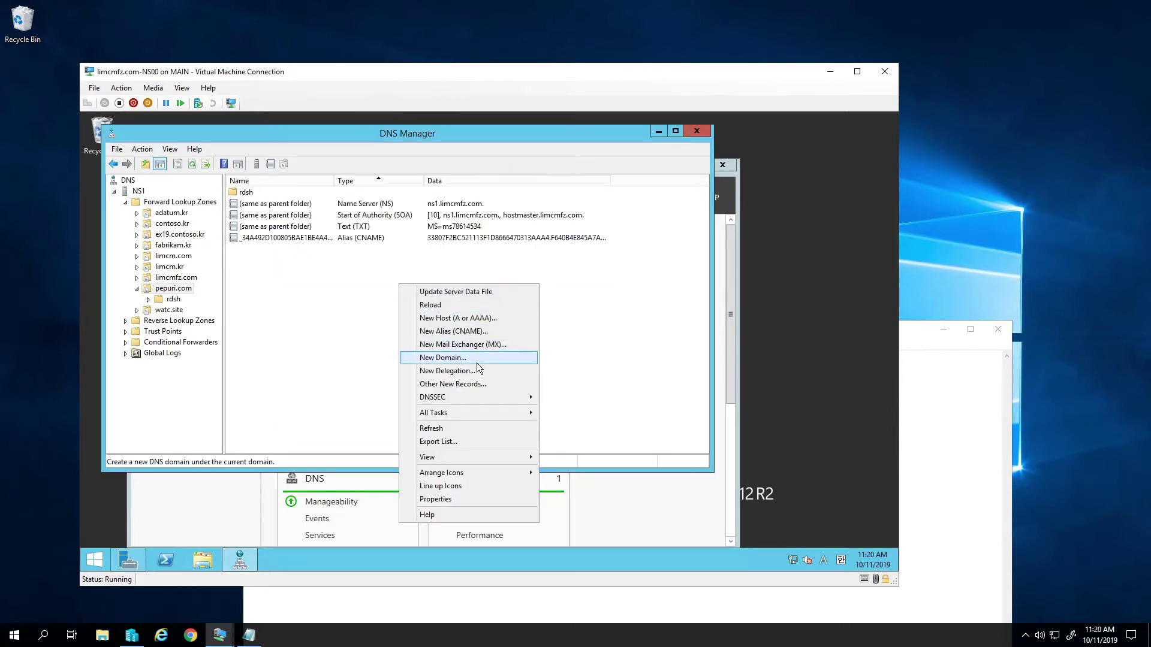
click(491, 331)
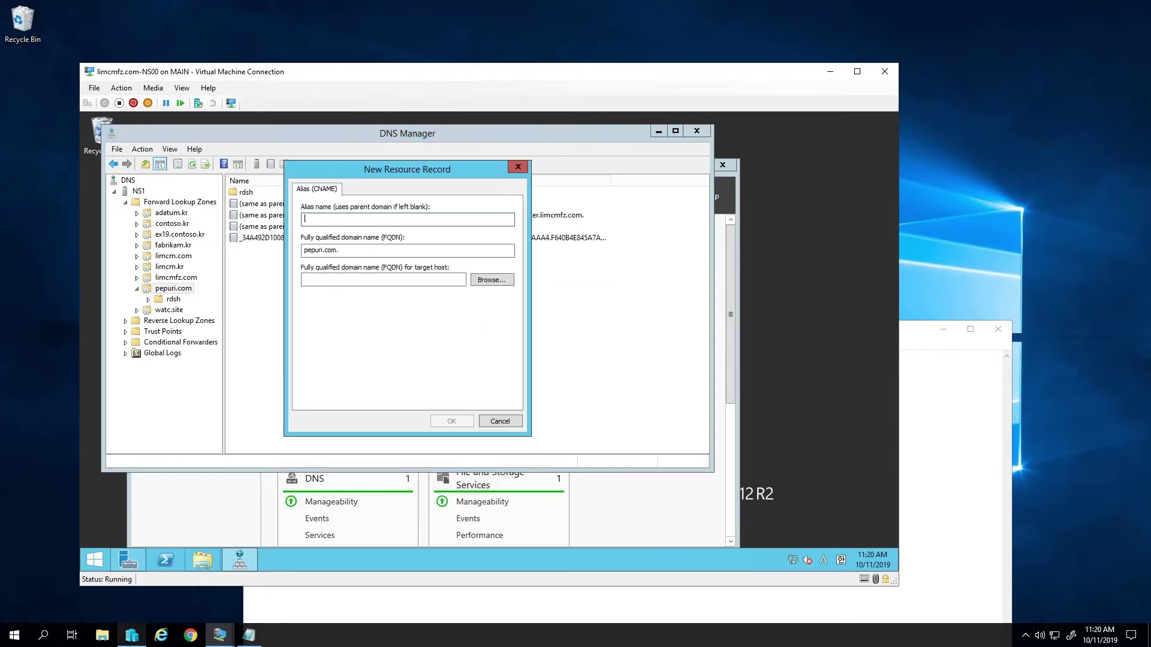
mouse_move(219, 635)
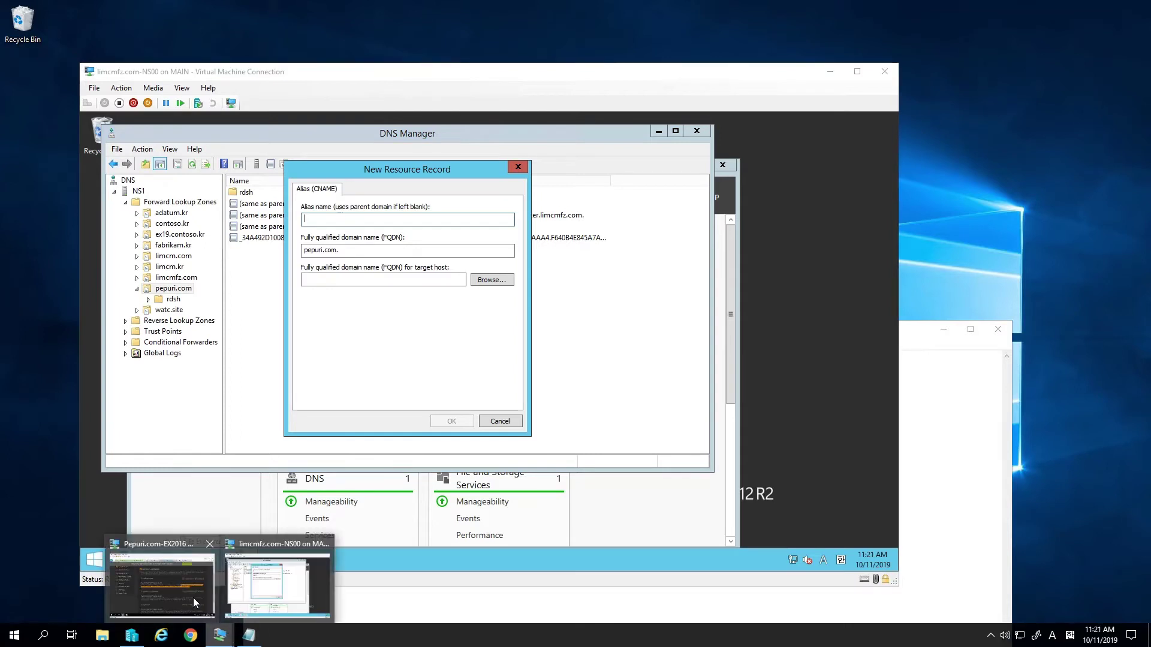
click(161, 580)
click(611, 428)
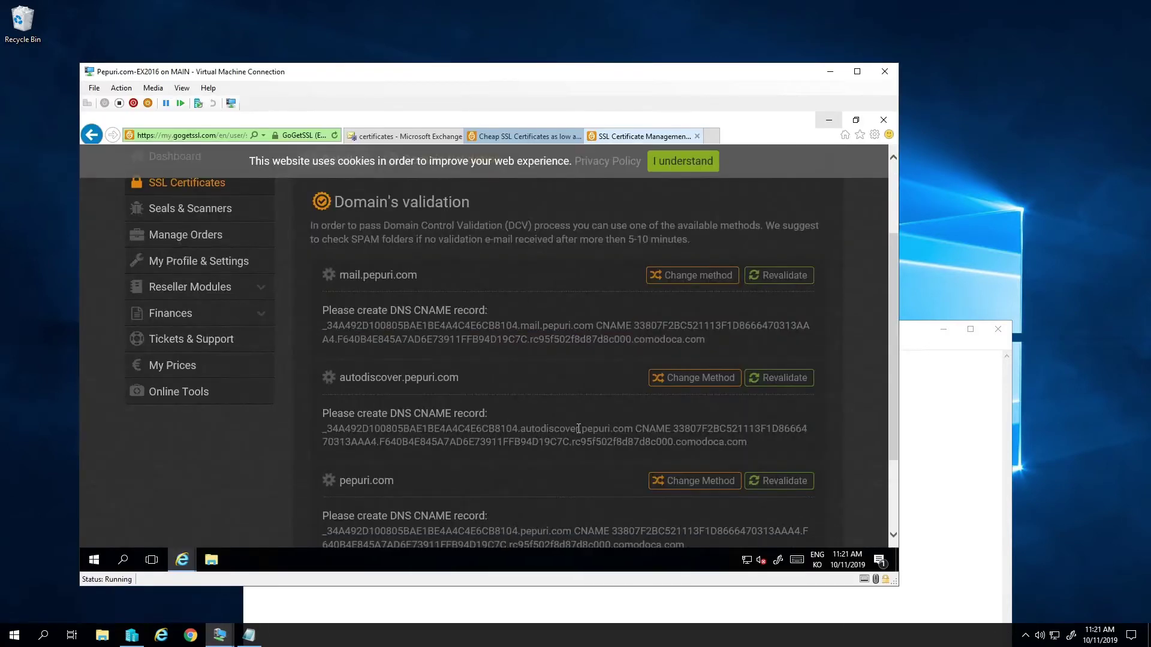
drag(579, 428, 320, 426)
key(ctrl+c)
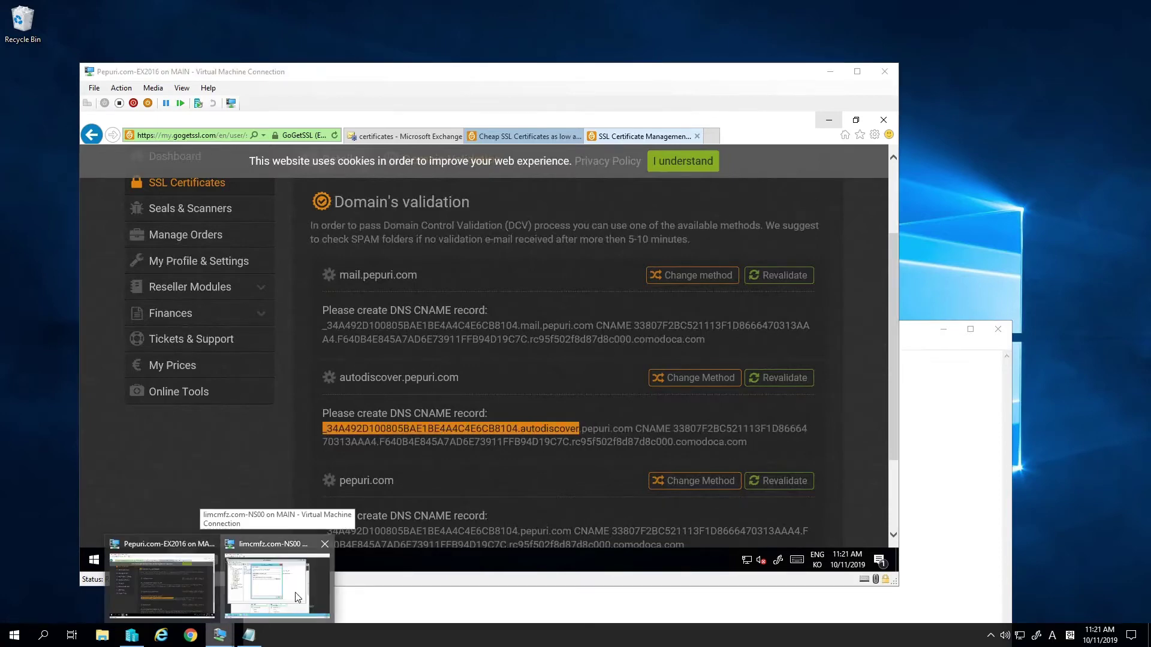
click(277, 579)
key(ctrl+v)
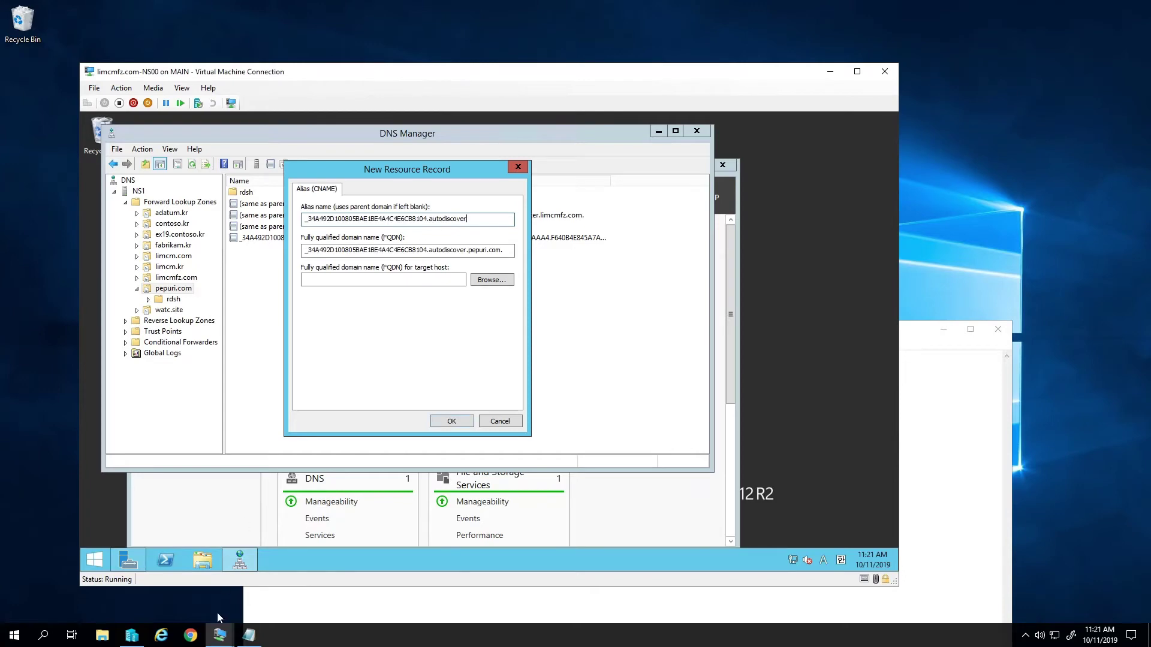
- Paste the autodiscover comodoca.com target host and save the CNAME record
mouse_move(219, 634)
click(177, 602)
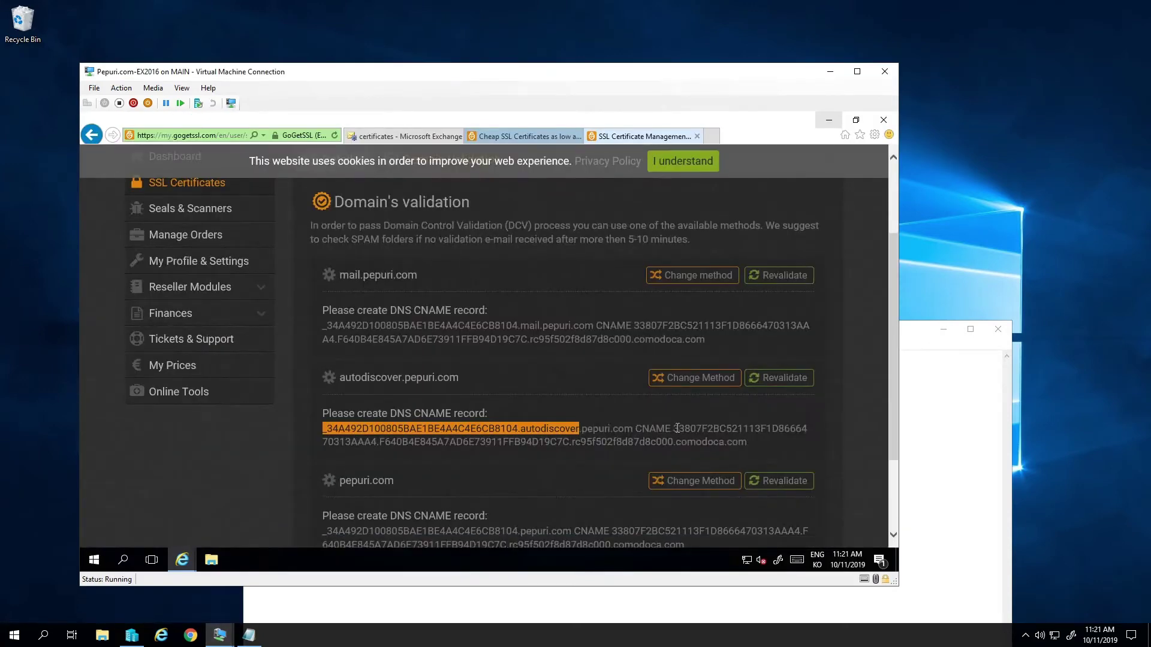
drag(672, 428, 742, 439)
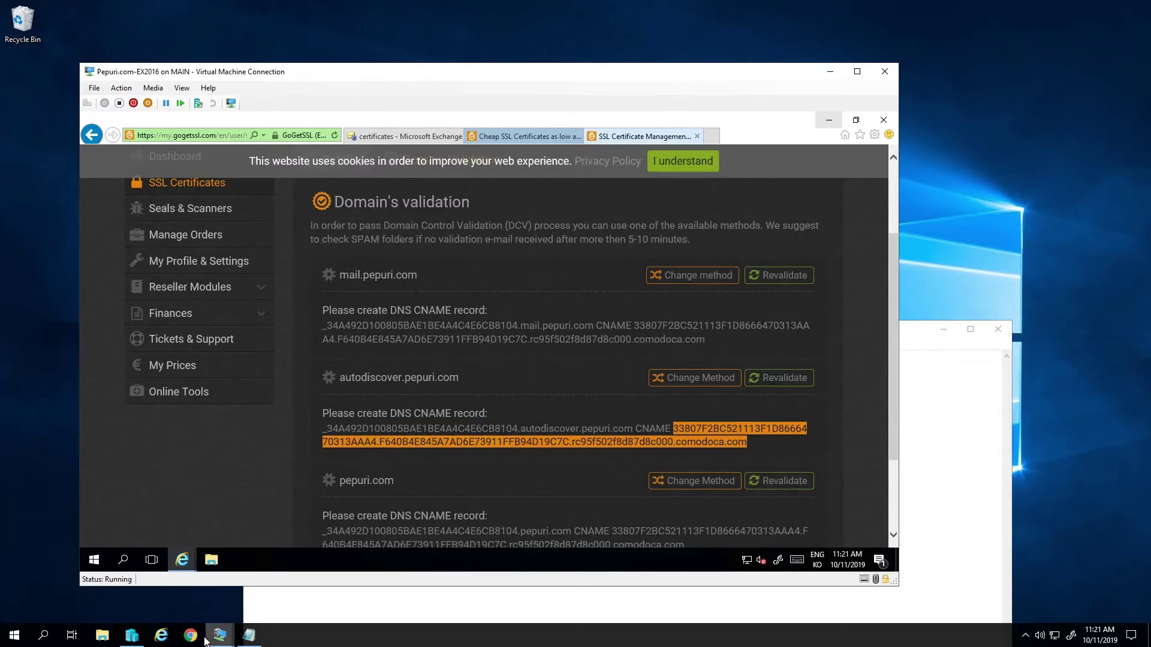
mouse_move(219, 634)
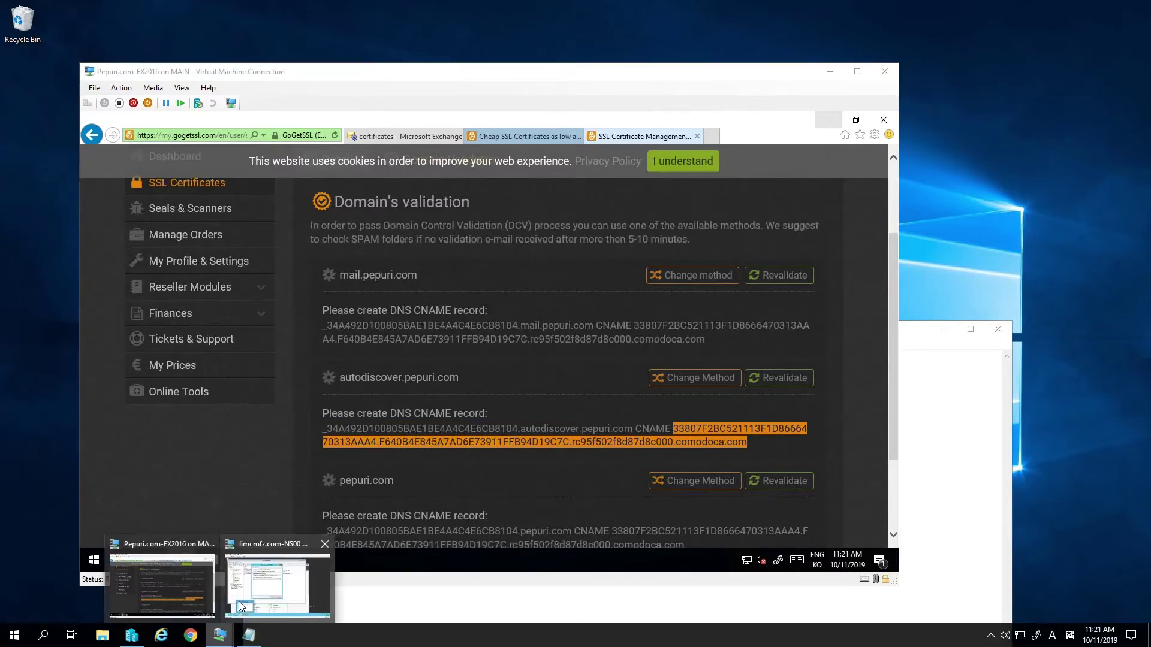
click(239, 604)
click(442, 280)
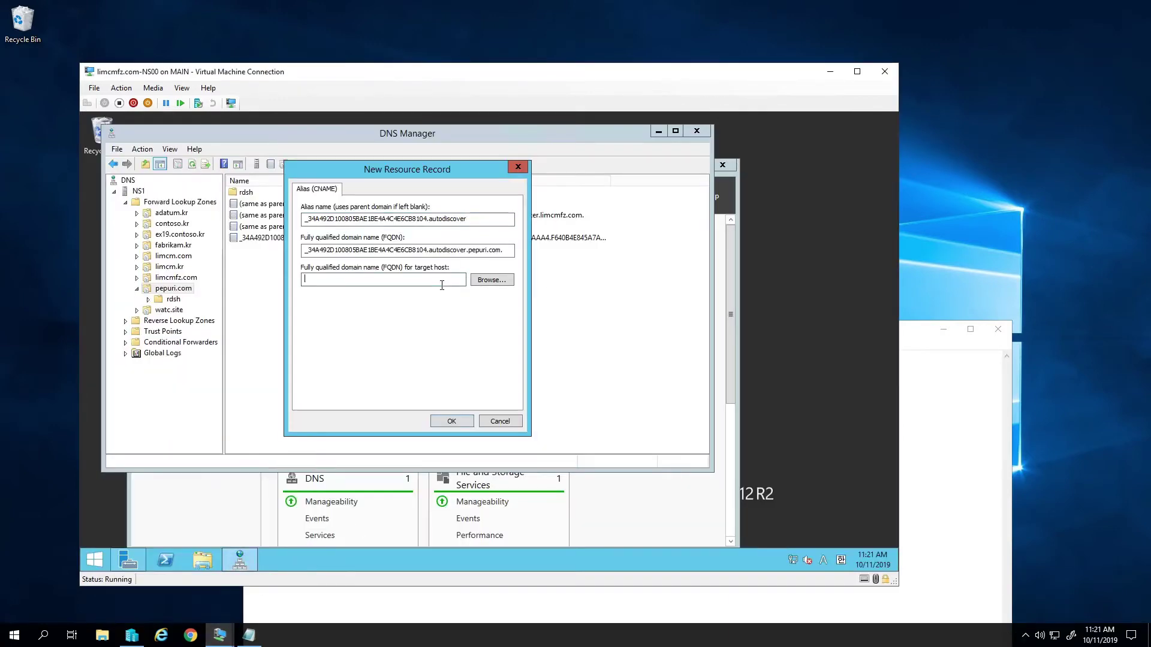
text(11FFB94D19C7C.rc95f502f8d87d8c000.comodoca.com)
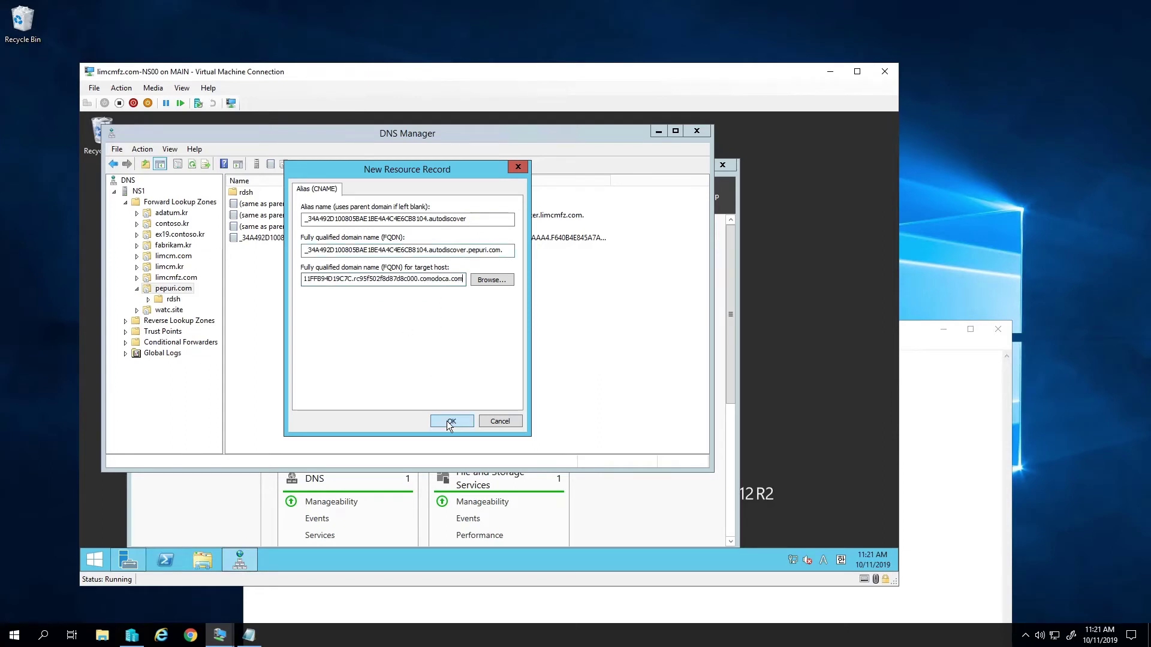
click(450, 421)
right_click(387, 290)
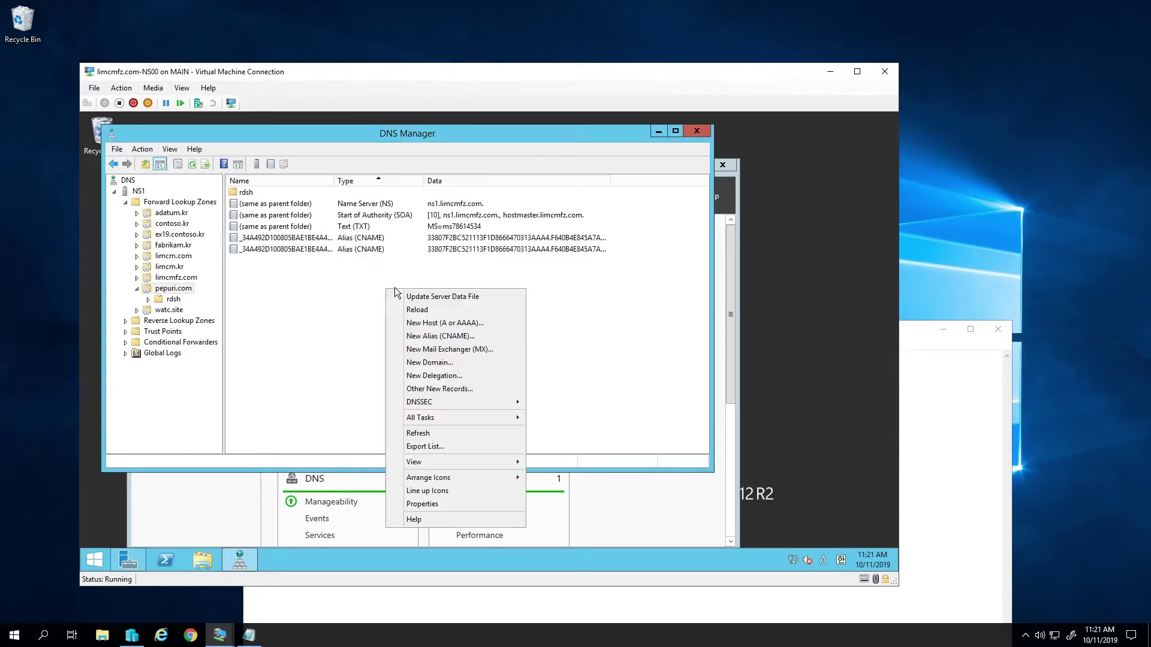
- Start a third alias record and paste the pepuri.com validation prefix as its alias name
click(475, 337)
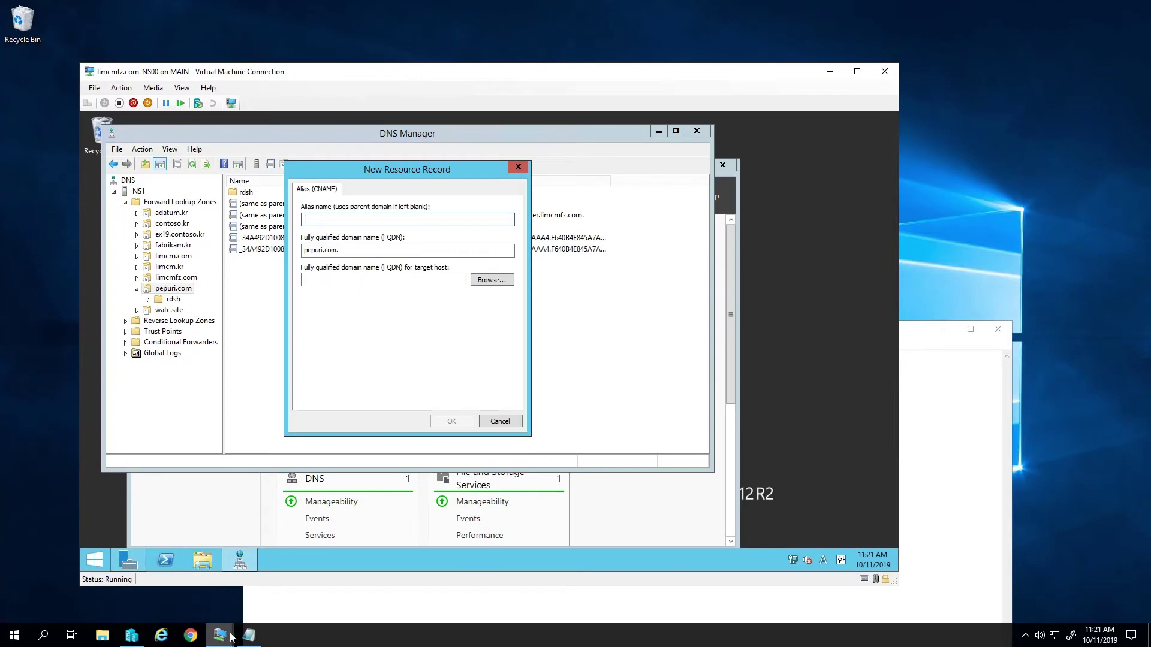
mouse_move(228, 640)
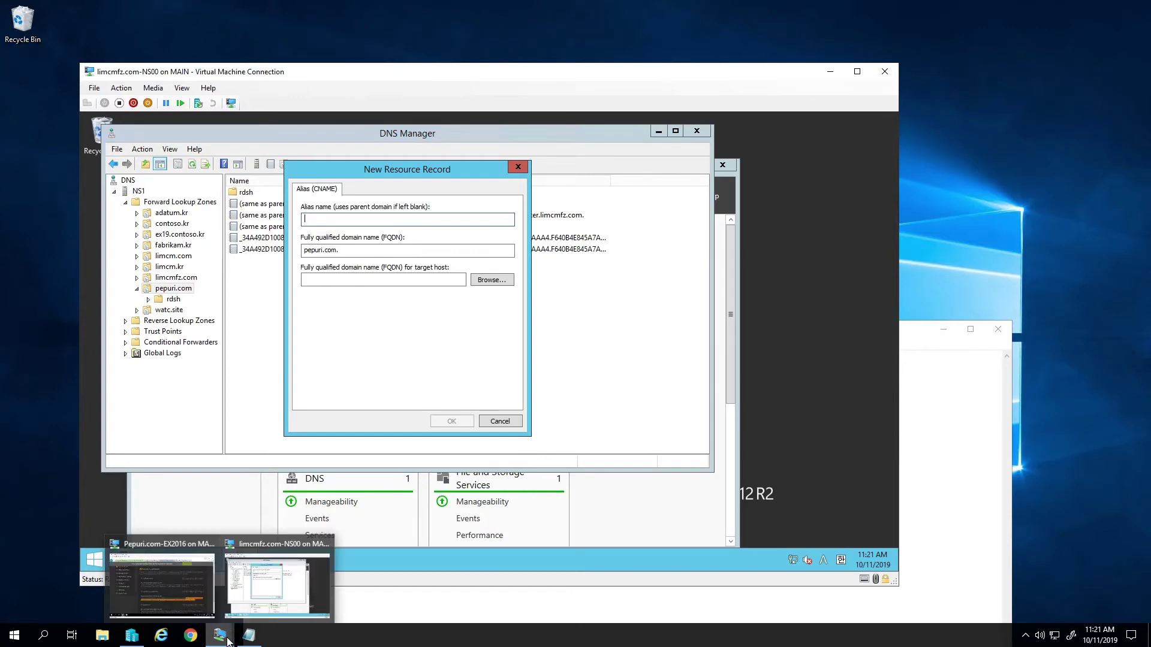
click(192, 596)
scroll(493, 523, down, 3)
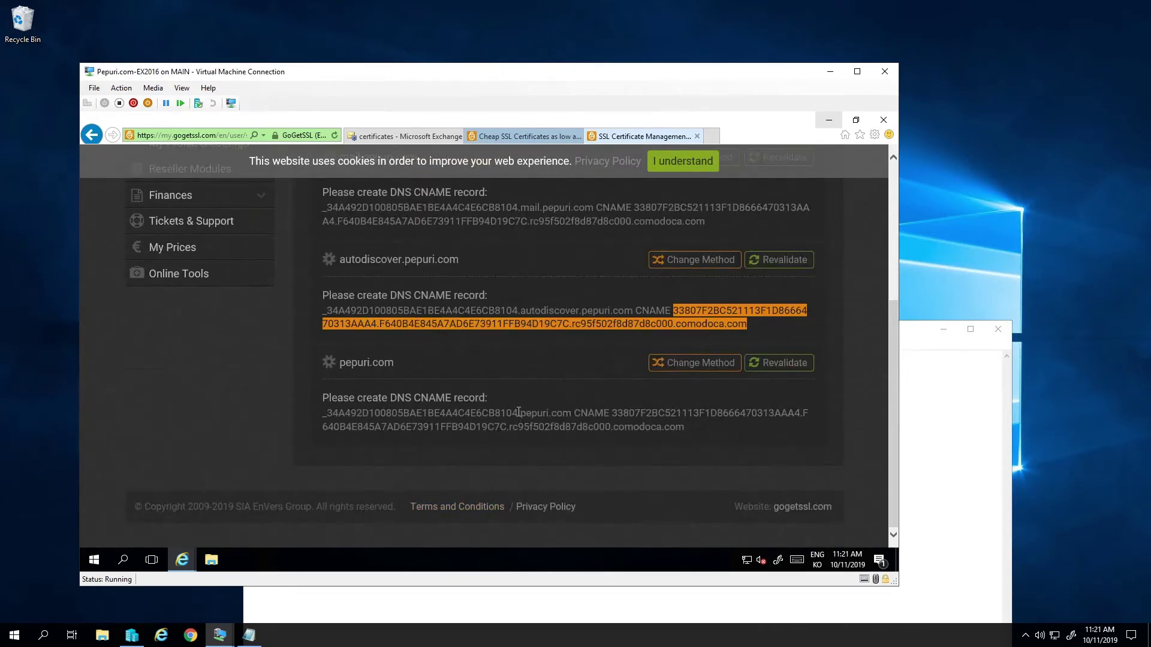
drag(519, 412, 294, 362)
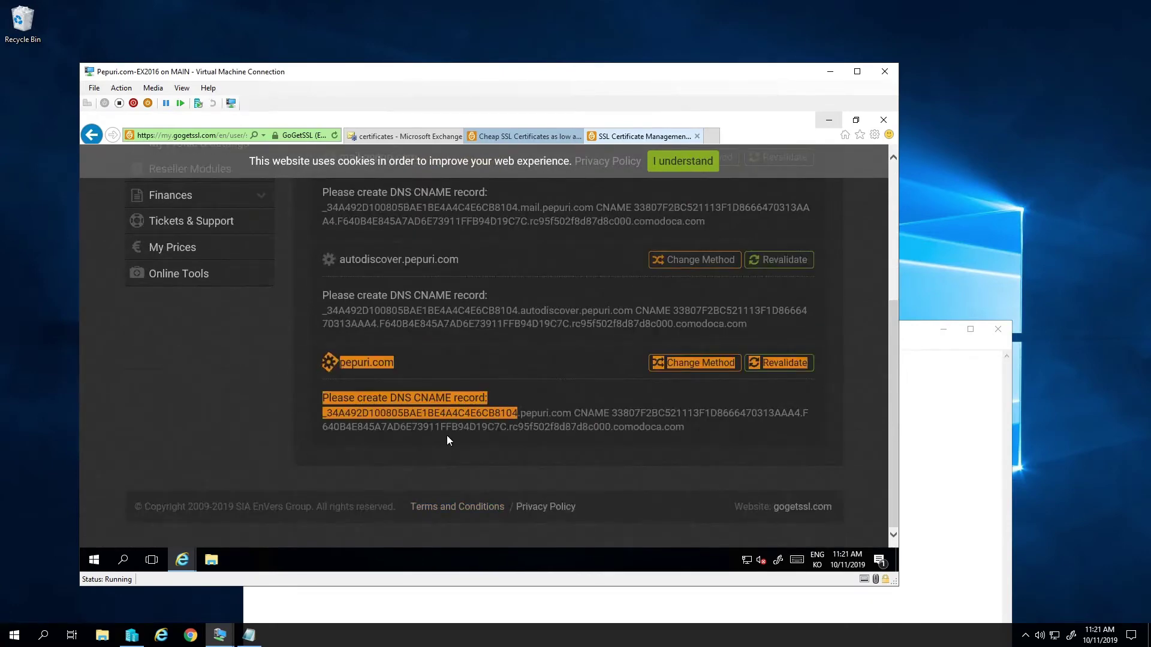
click(525, 407)
drag(517, 414, 271, 477)
key(ctrl+c)
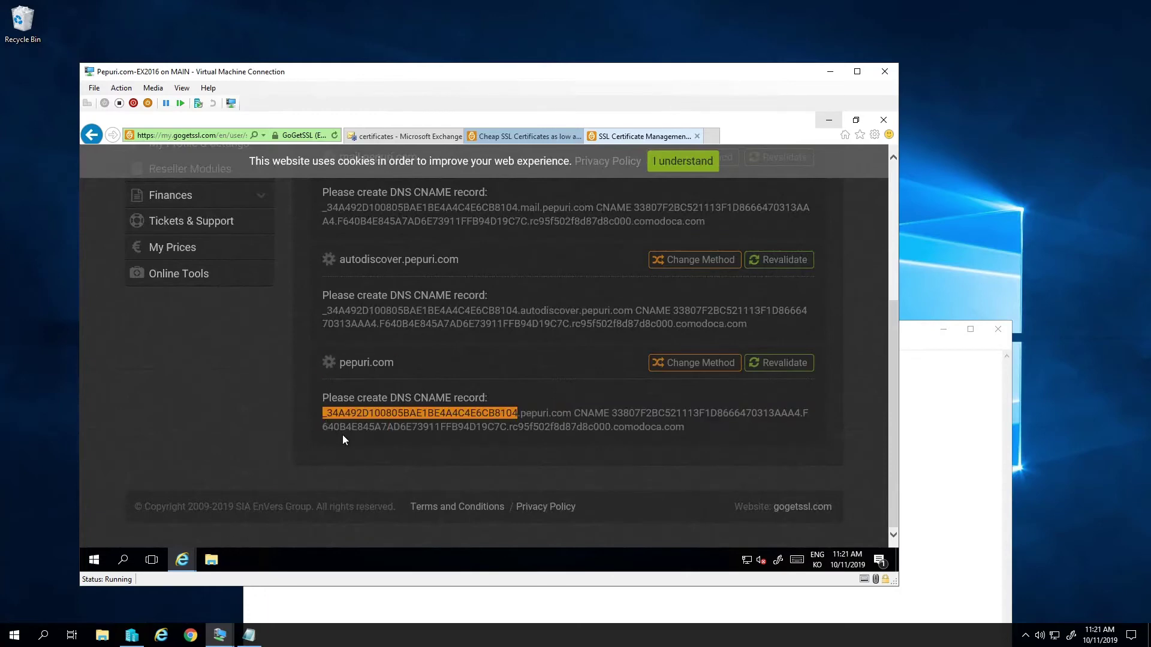
mouse_move(221, 637)
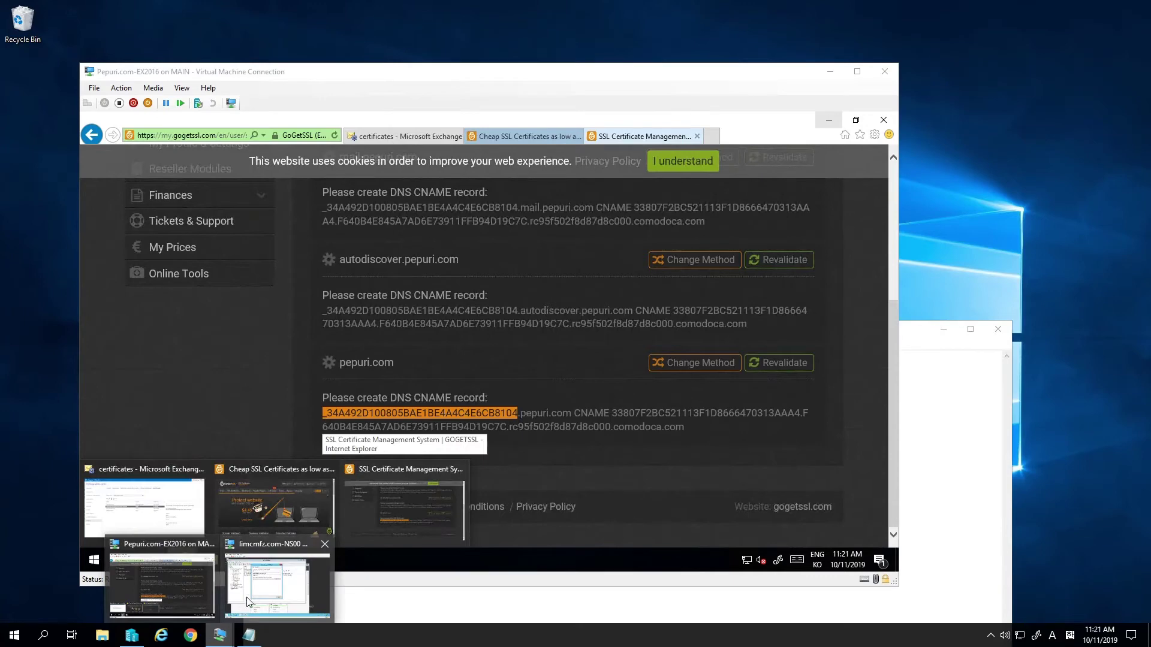
click(276, 584)
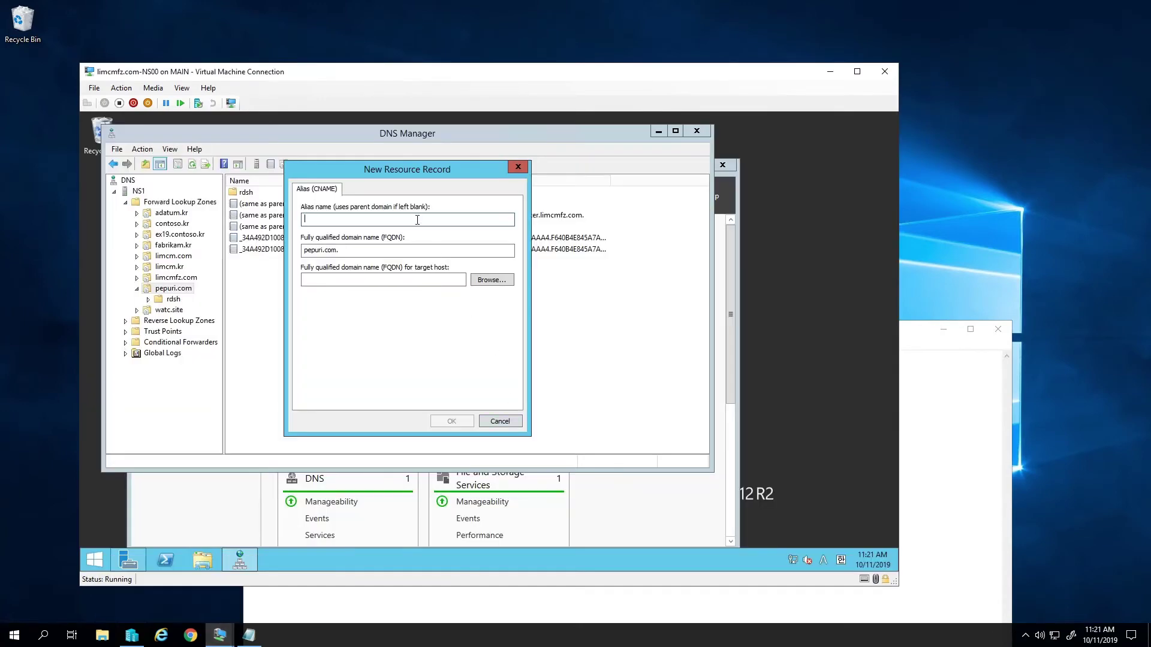
key(ctrl+v)
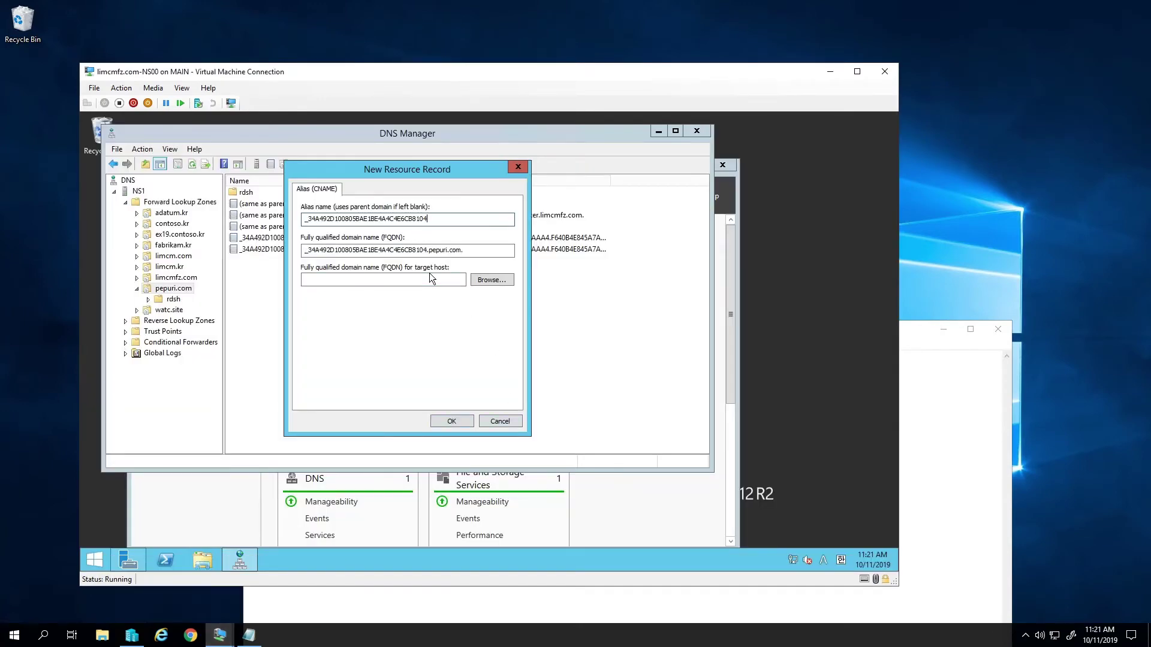
- Paste the pepuri.com comodoca.com target, save the record, and refresh the zone with F5
click(429, 275)
mouse_move(220, 635)
click(212, 581)
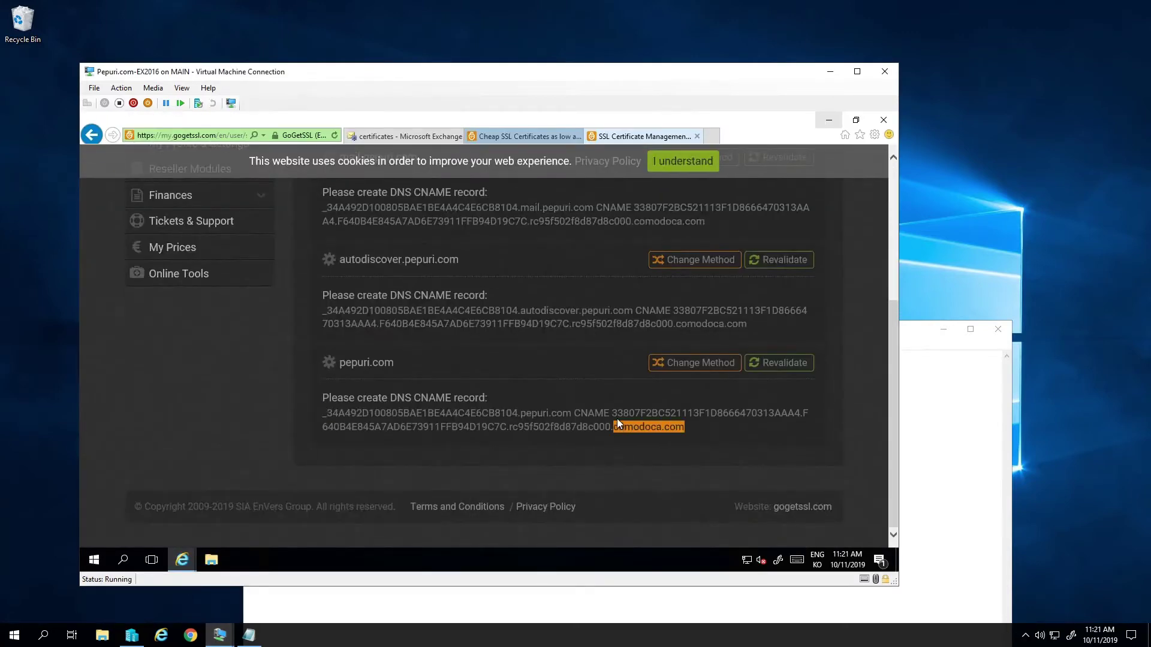
drag(616, 419, 612, 414)
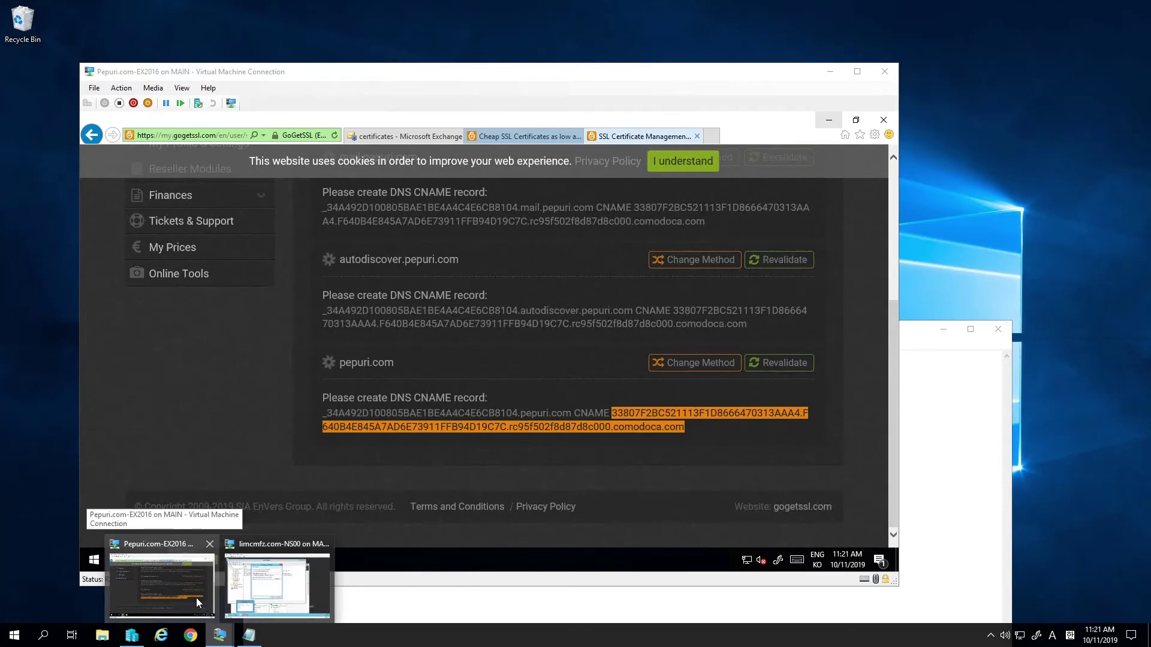
click(276, 586)
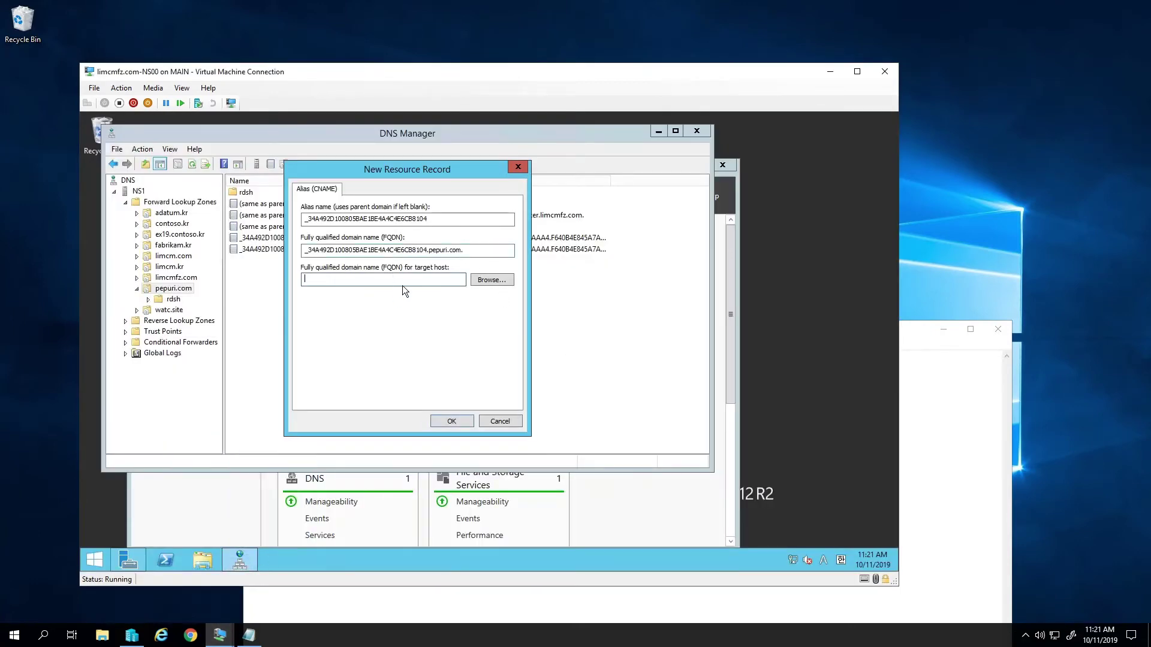
key(ctrl+v)
click(452, 421)
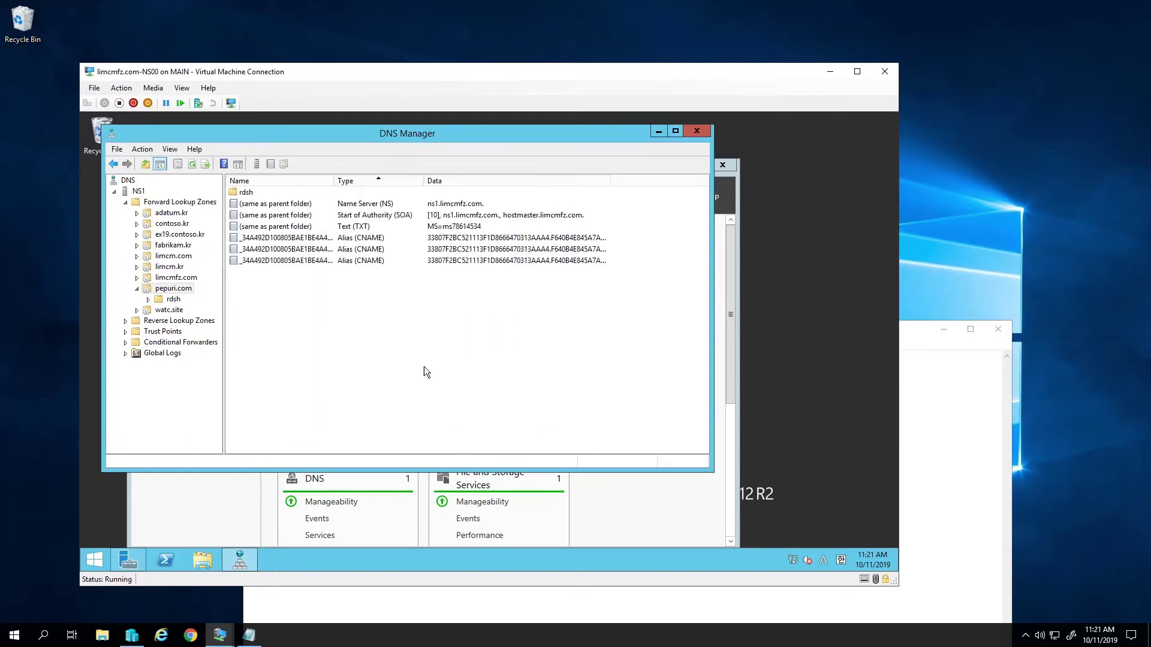
key(F5)
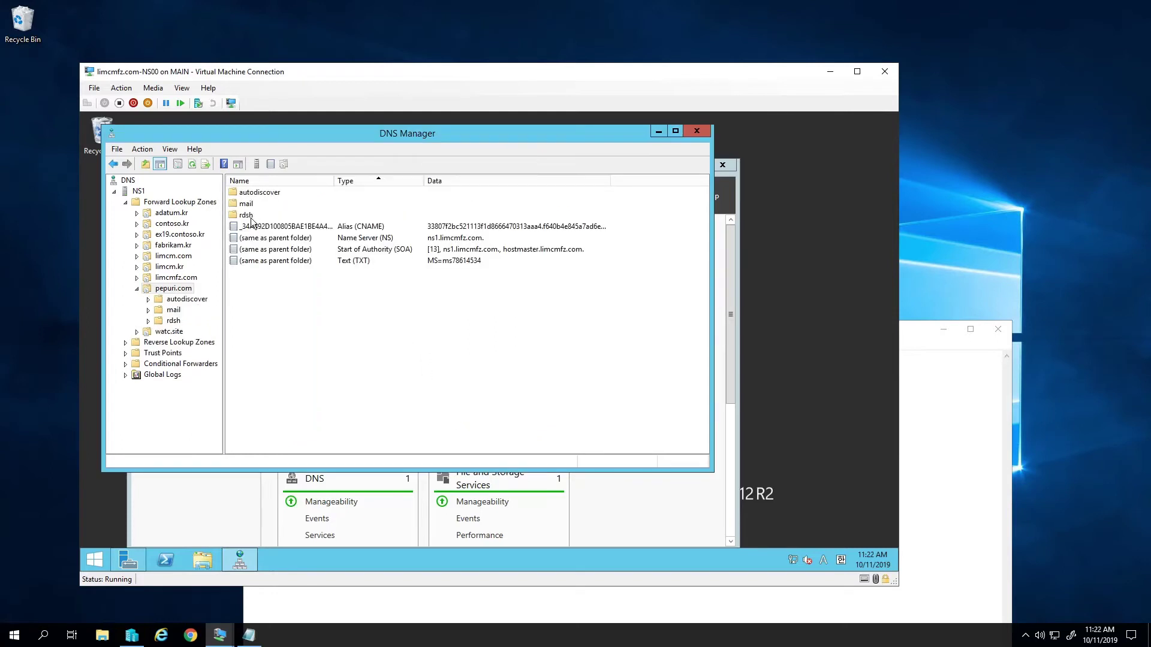
- Revalidate mail.pepuri.com, autodiscover and pepuri.com, dismiss each message, and return to SSL Certificates
mouse_move(240, 560)
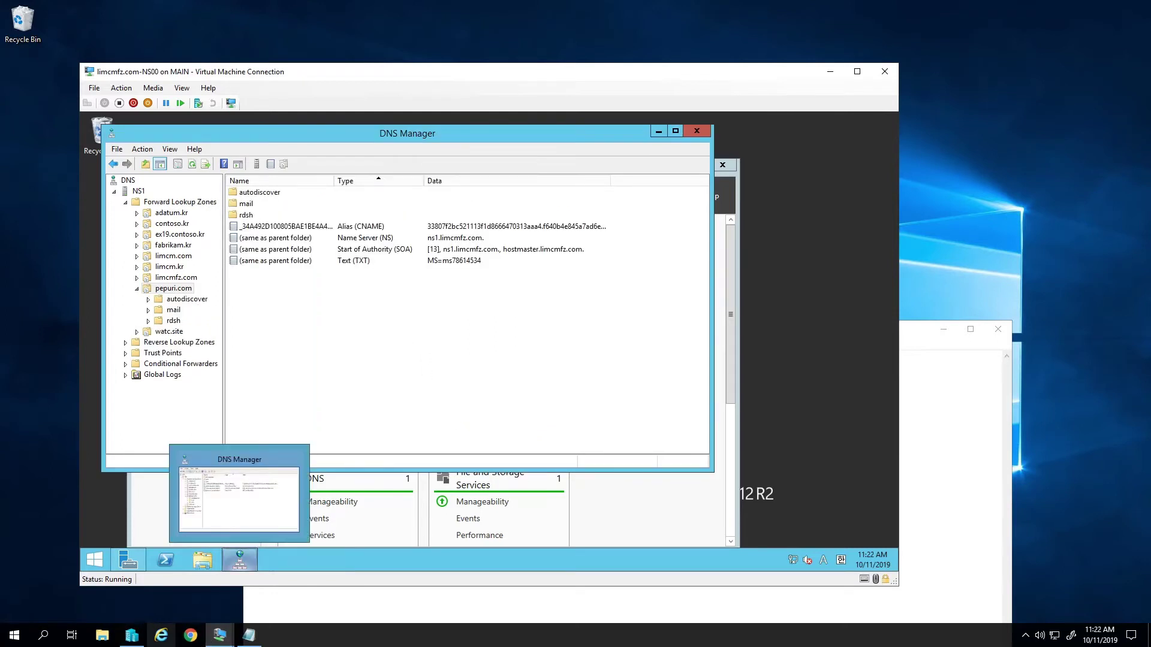
mouse_move(219, 635)
click(163, 603)
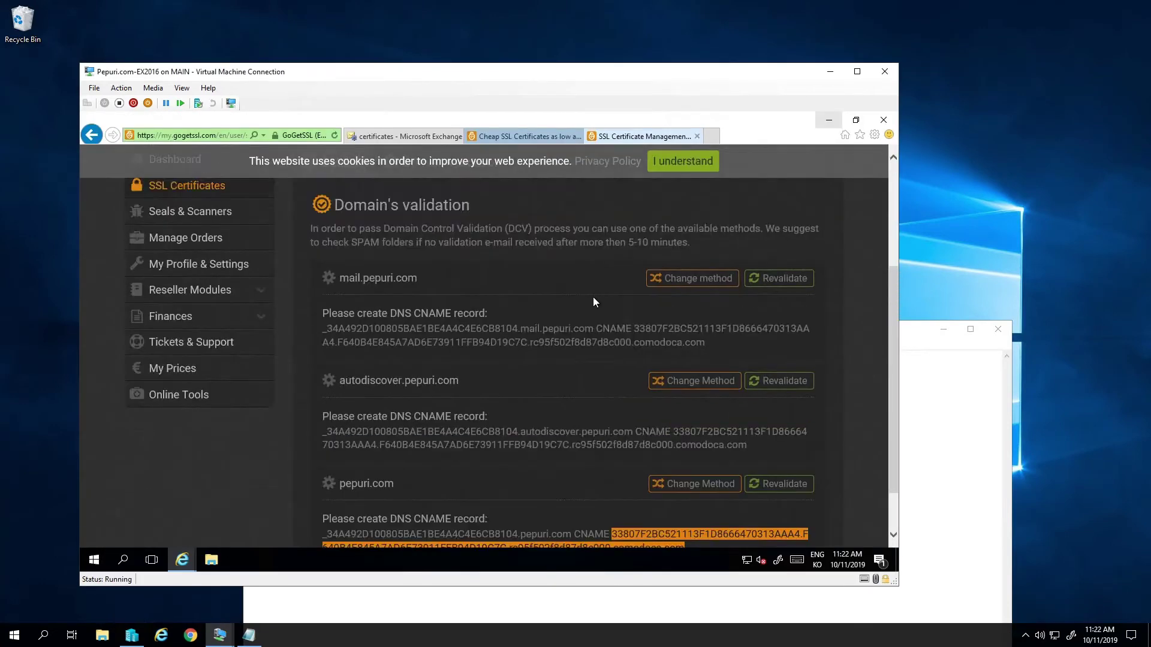
scroll(553, 376, up, 3)
scroll(528, 397, down, 3)
click(533, 397)
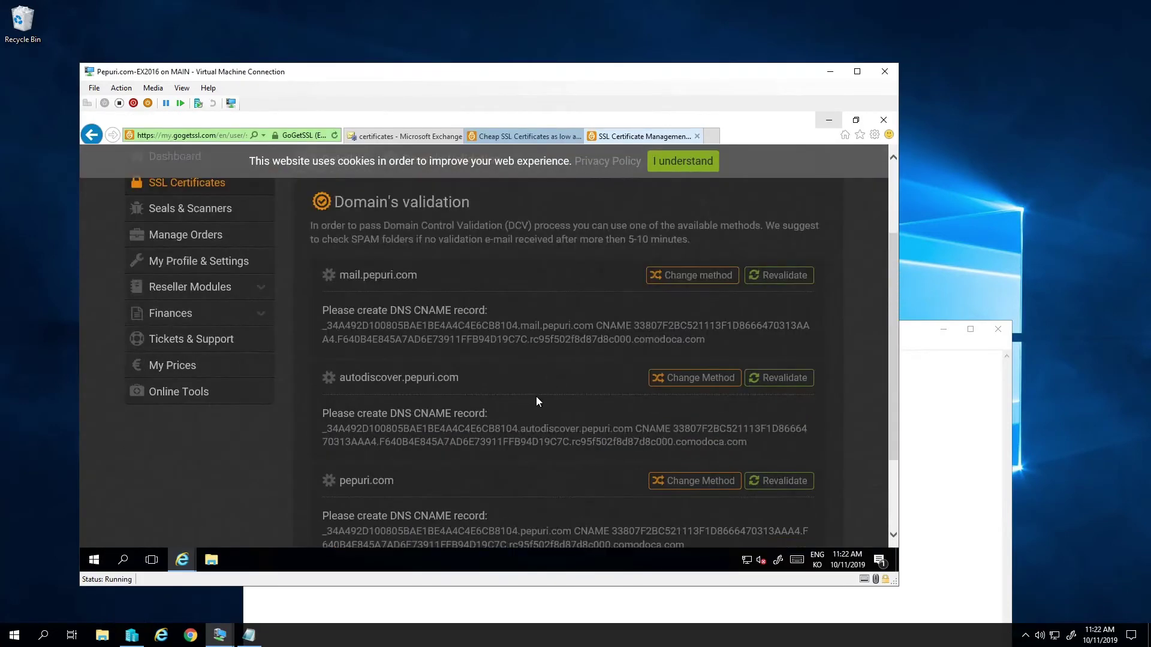
click(763, 280)
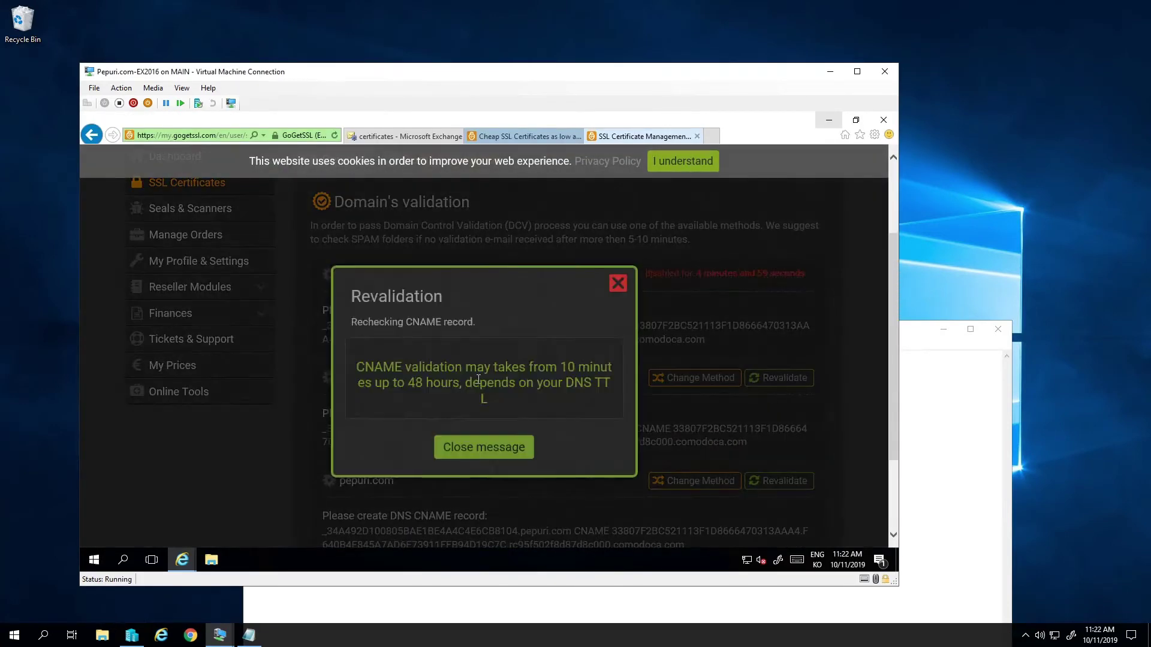
click(493, 453)
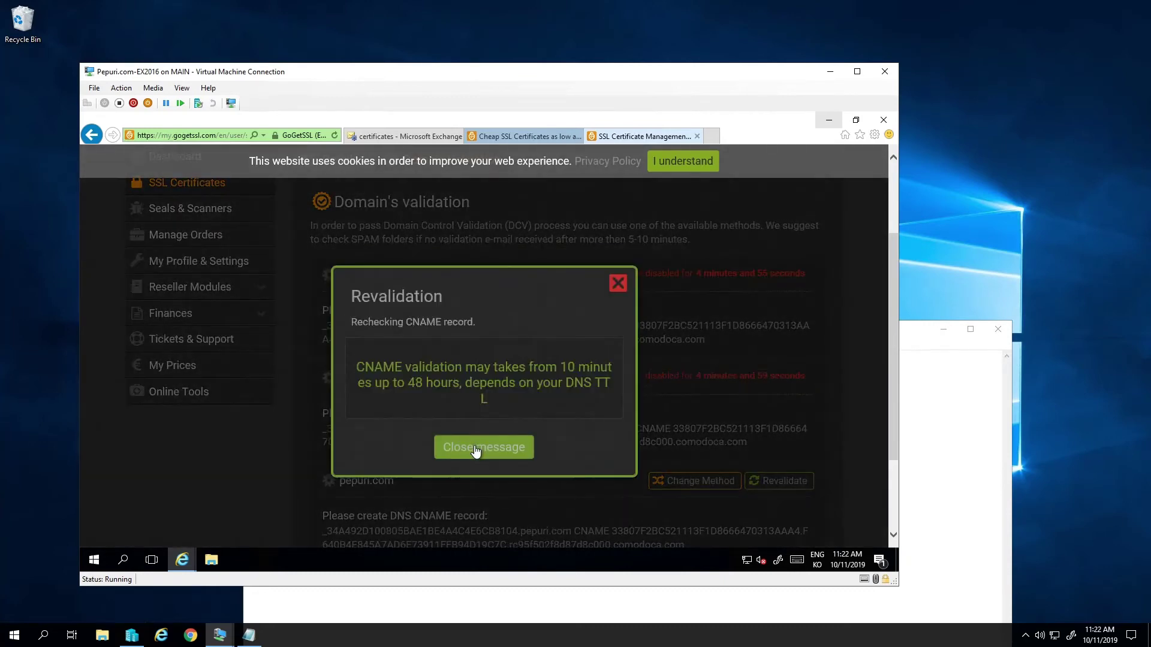
click(485, 448)
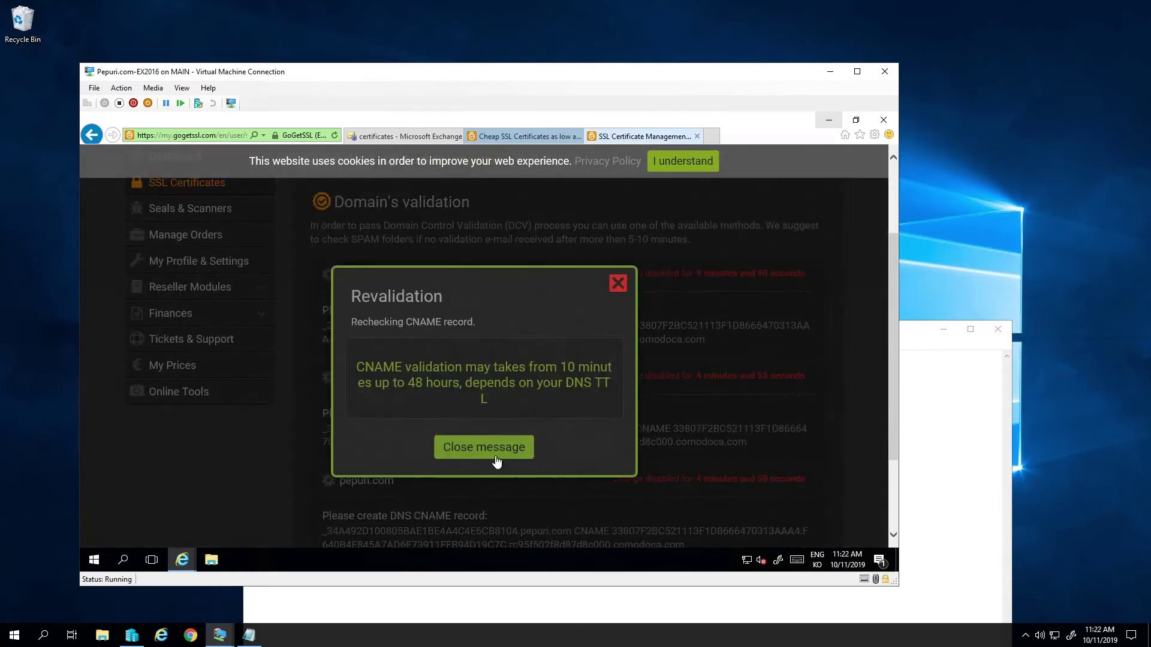
click(493, 448)
scroll(493, 375, up, 2)
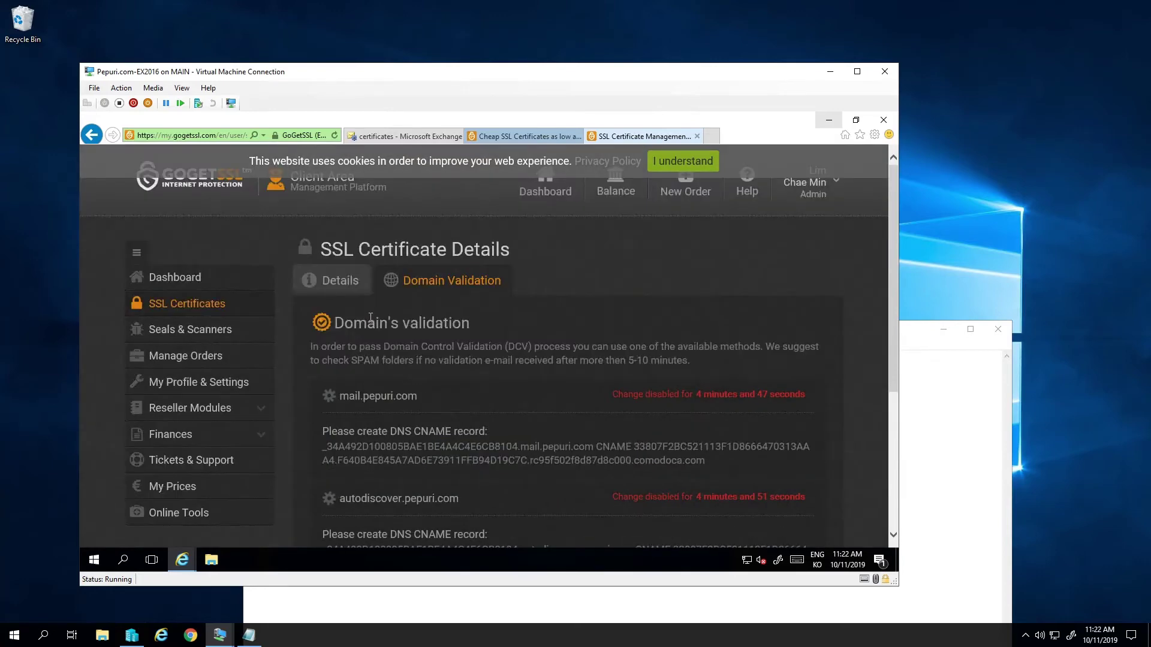
click(182, 314)
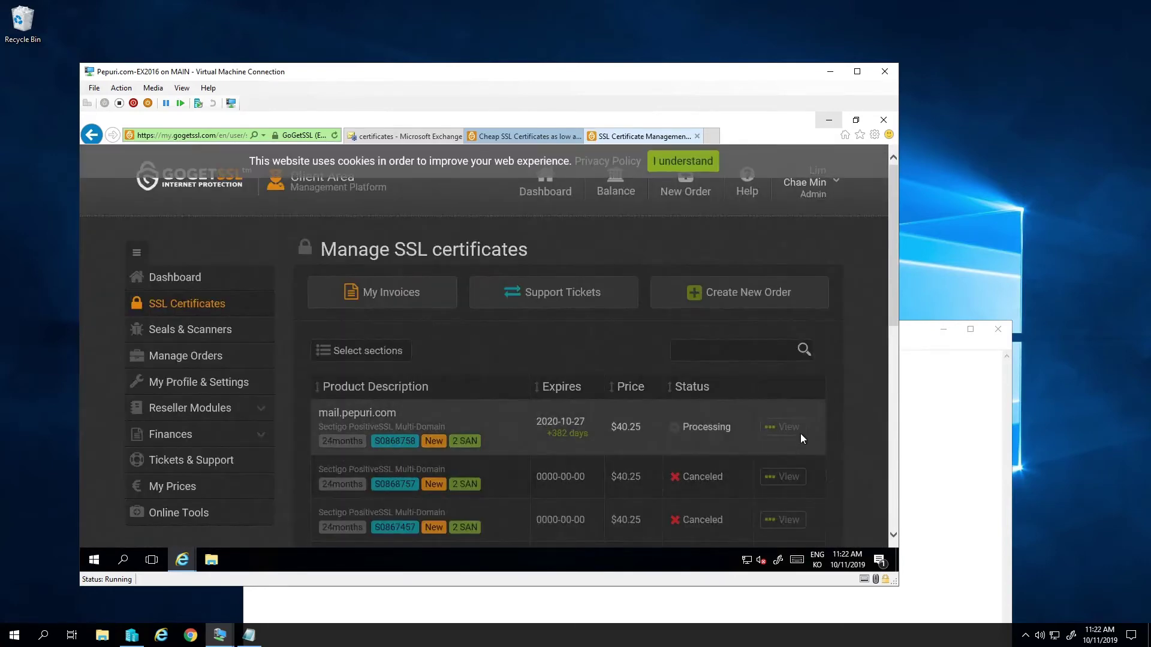
- View the mail.pepuri.com order and confirm all three domains are validated and the certificate issued
click(790, 427)
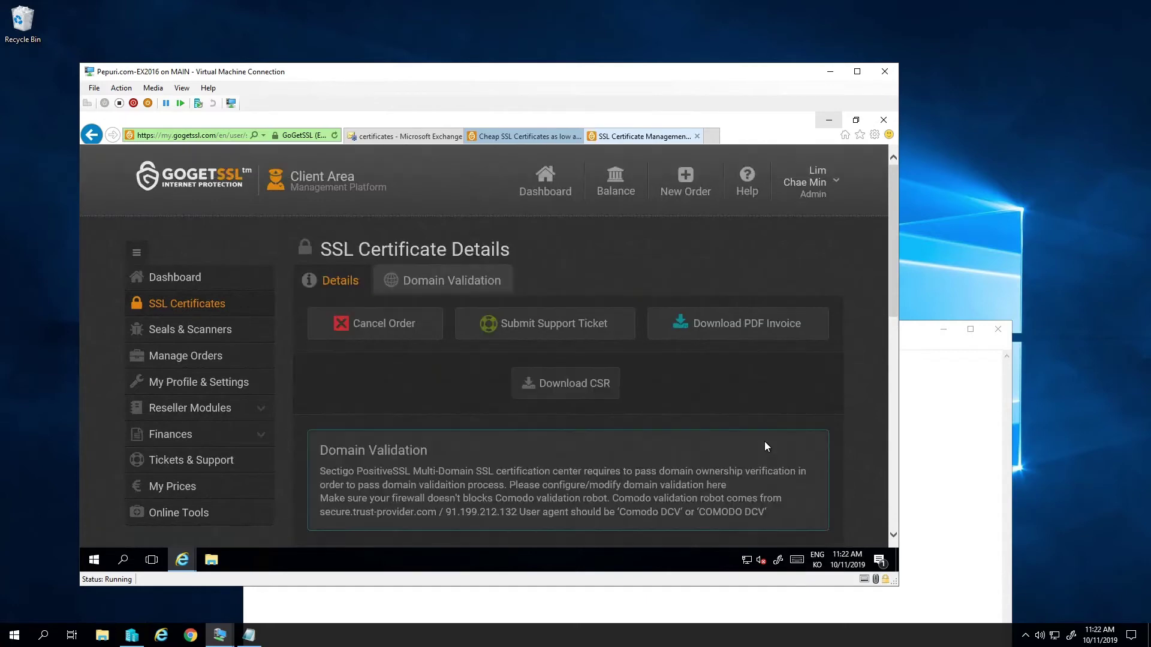
click(439, 282)
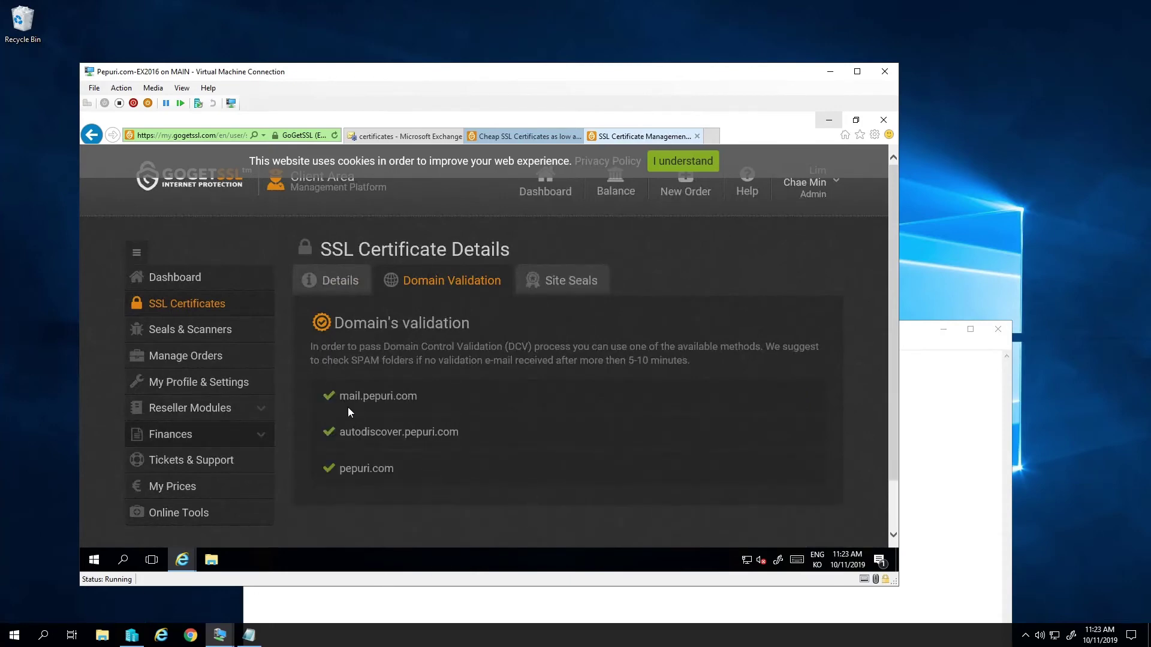
click(351, 290)
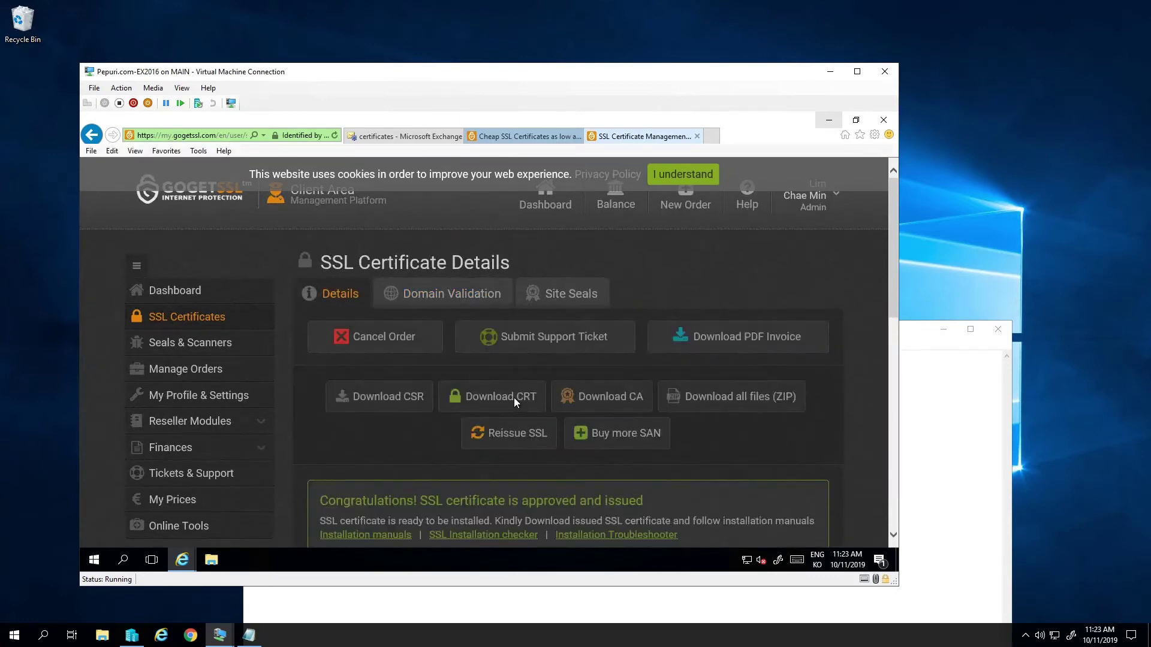
- Download the issued certificate and save it as mail_pepuri_com.crt in C:\Share
scroll(498, 397, down, 1)
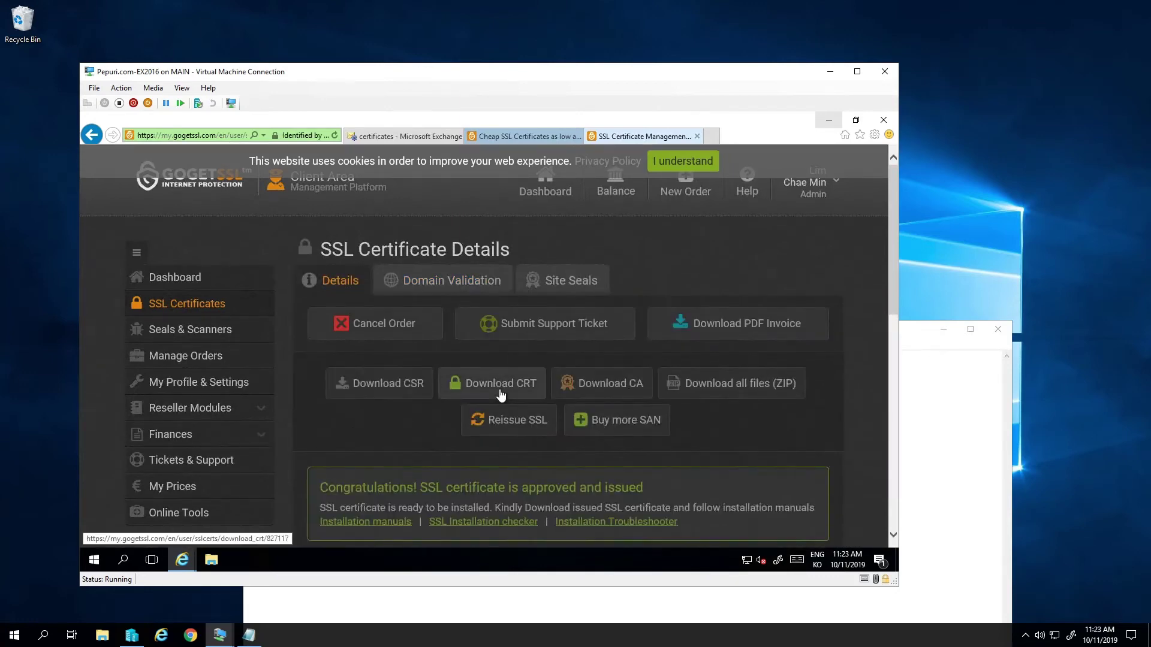
click(520, 396)
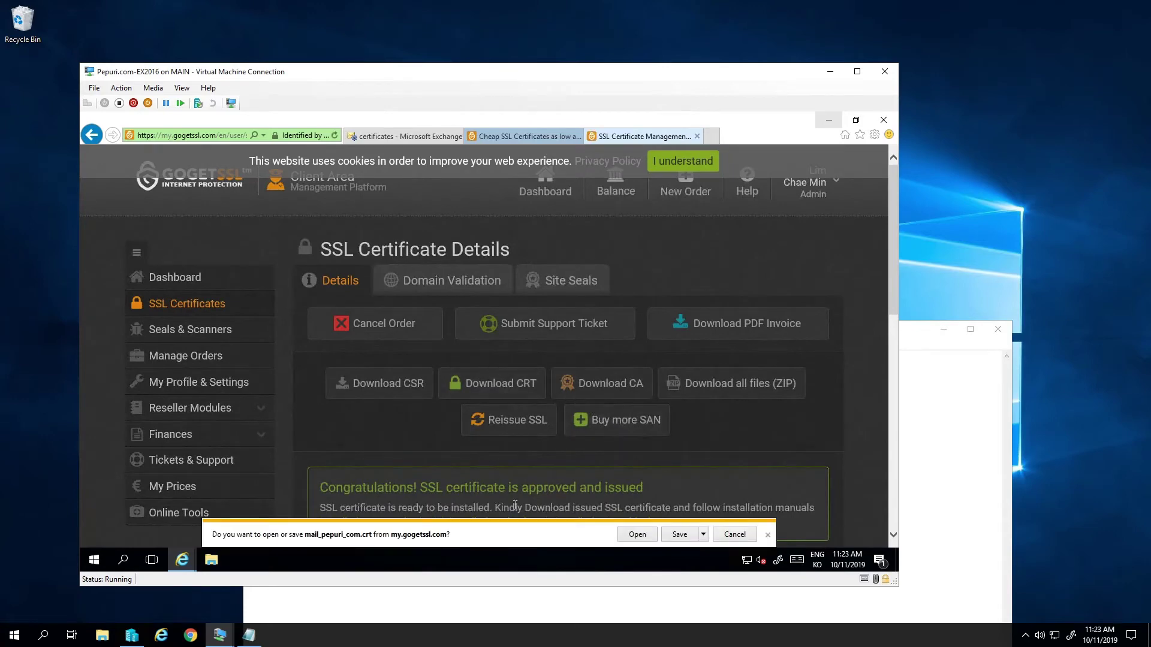
click(703, 535)
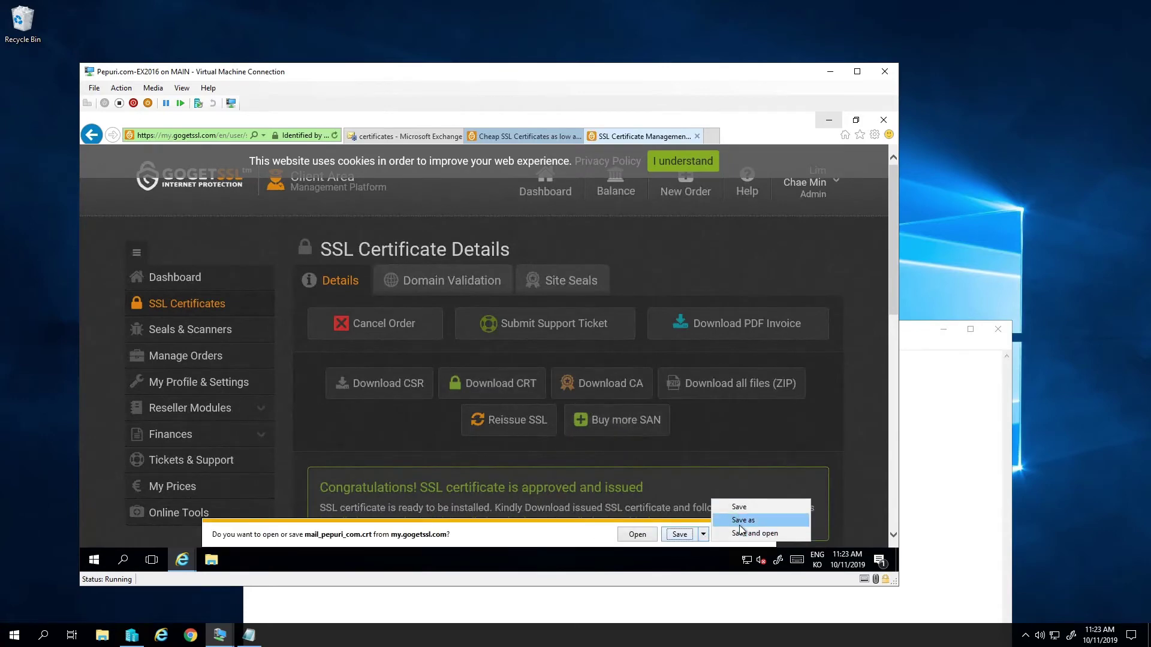
click(740, 521)
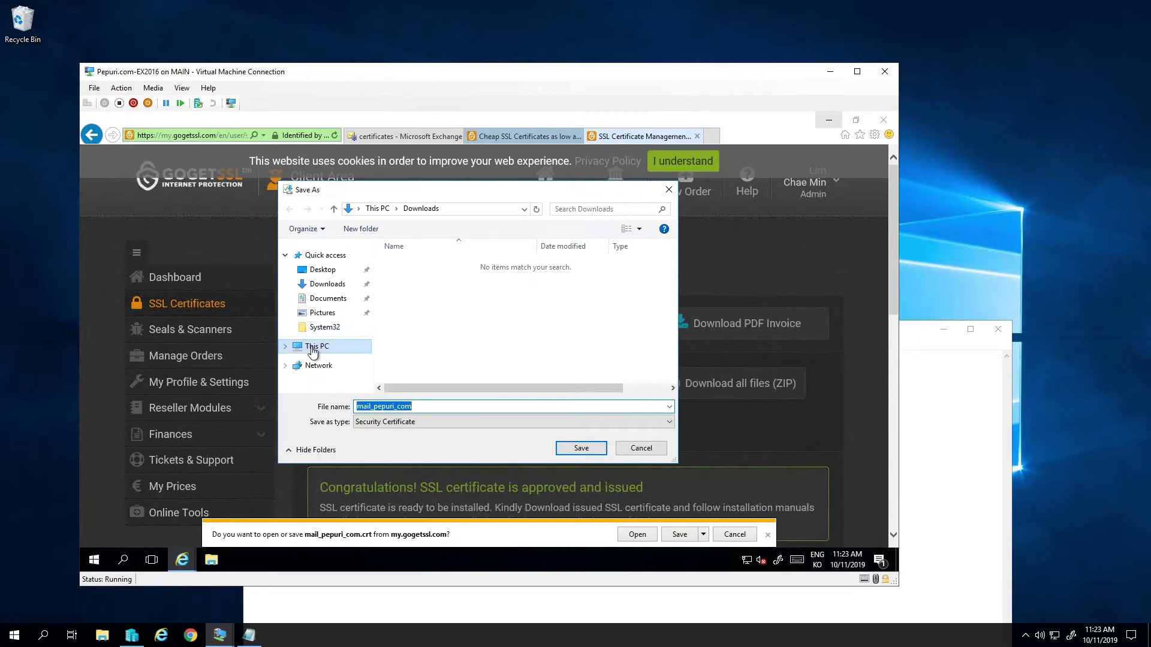
click(311, 347)
scroll(438, 346, down, 5)
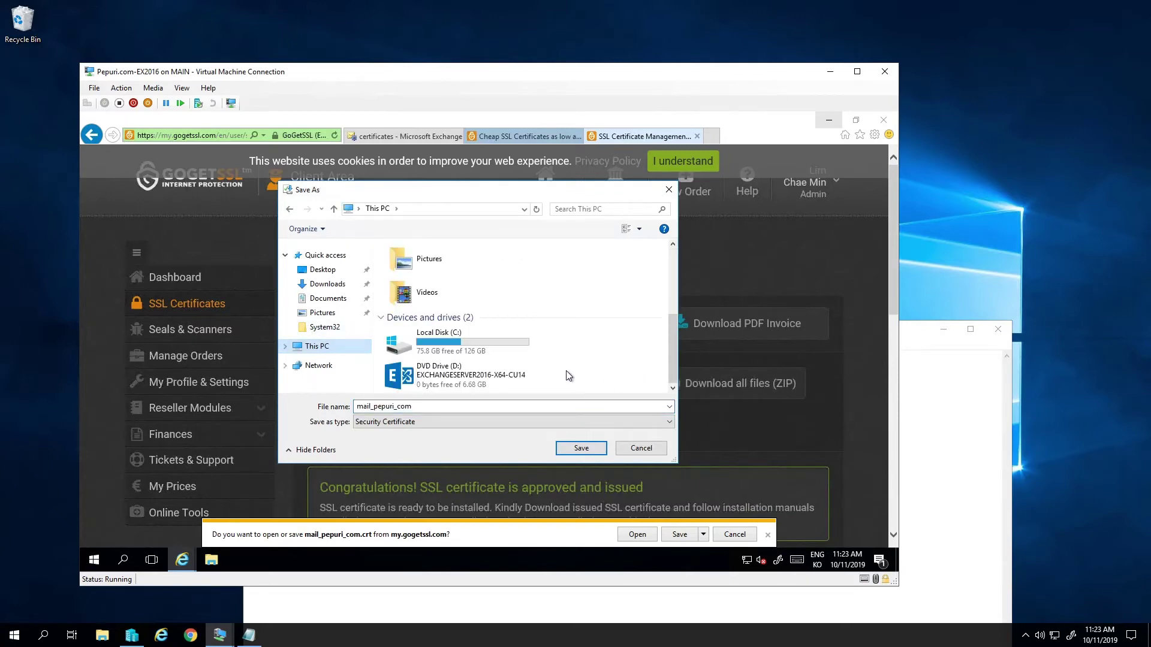
double_click(452, 344)
double_click(433, 353)
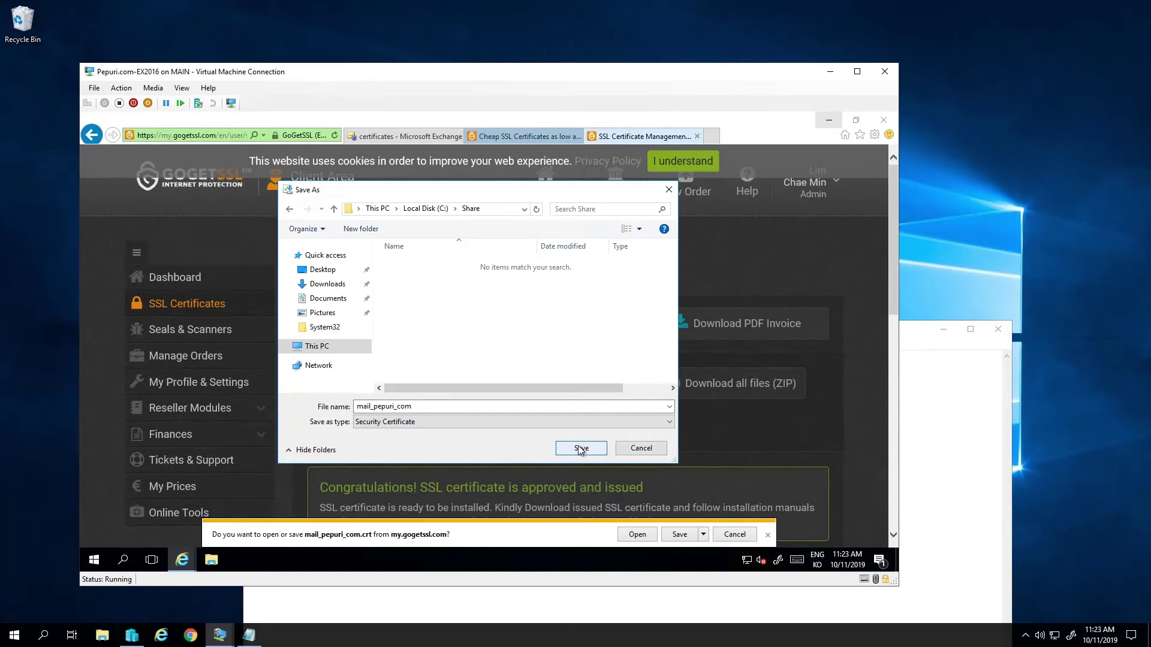
click(581, 449)
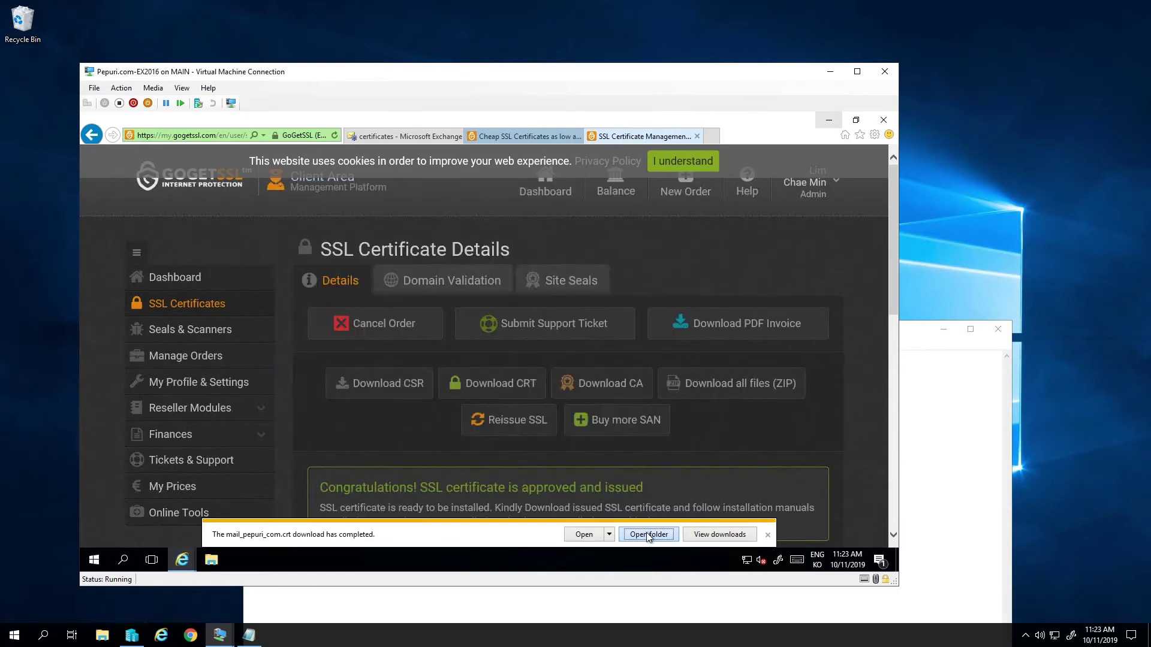
- Check that mail_pepuri_com.crt is in the Share folder, then return to the Exchange certificates page
click(648, 535)
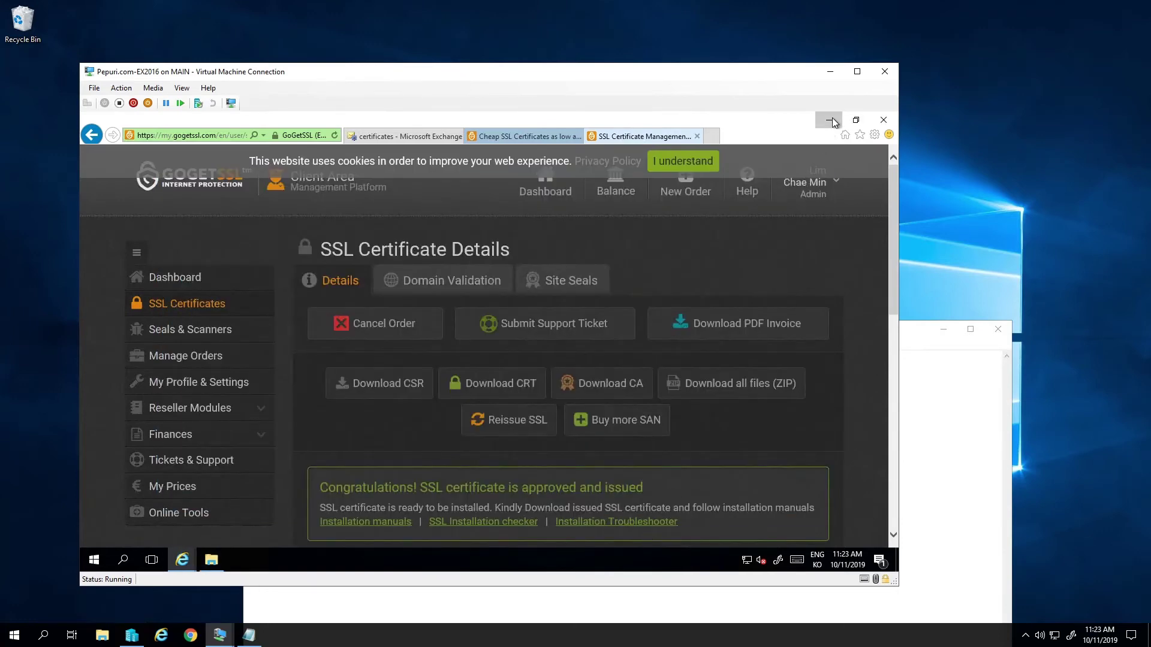
click(829, 120)
click(307, 296)
click(278, 183)
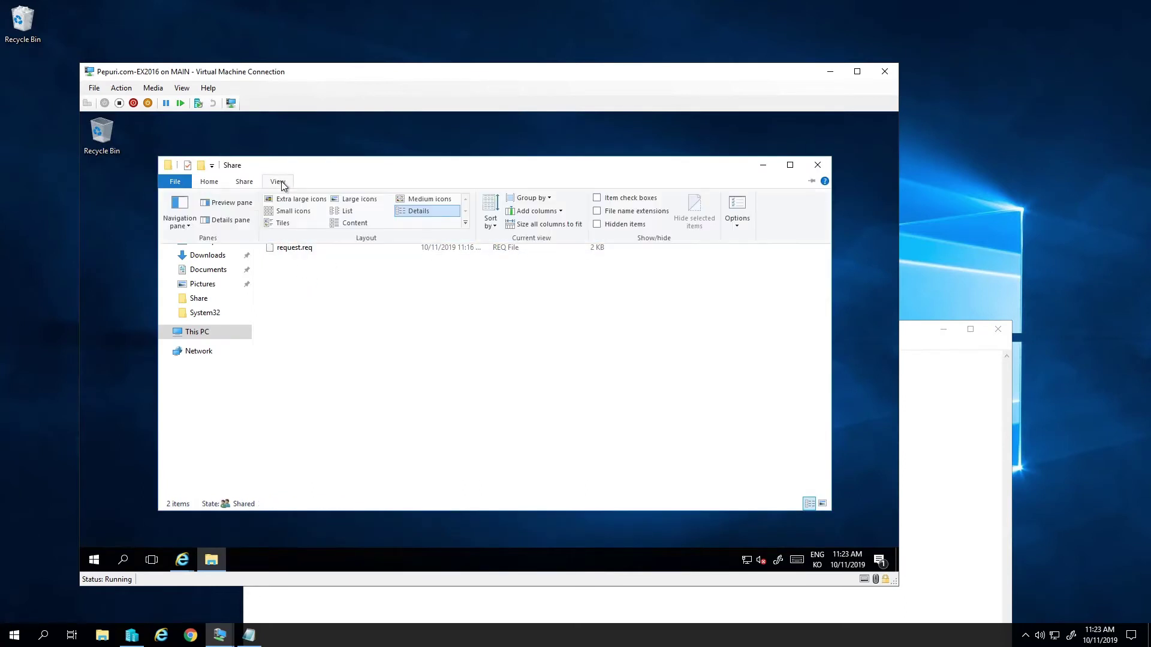
click(576, 282)
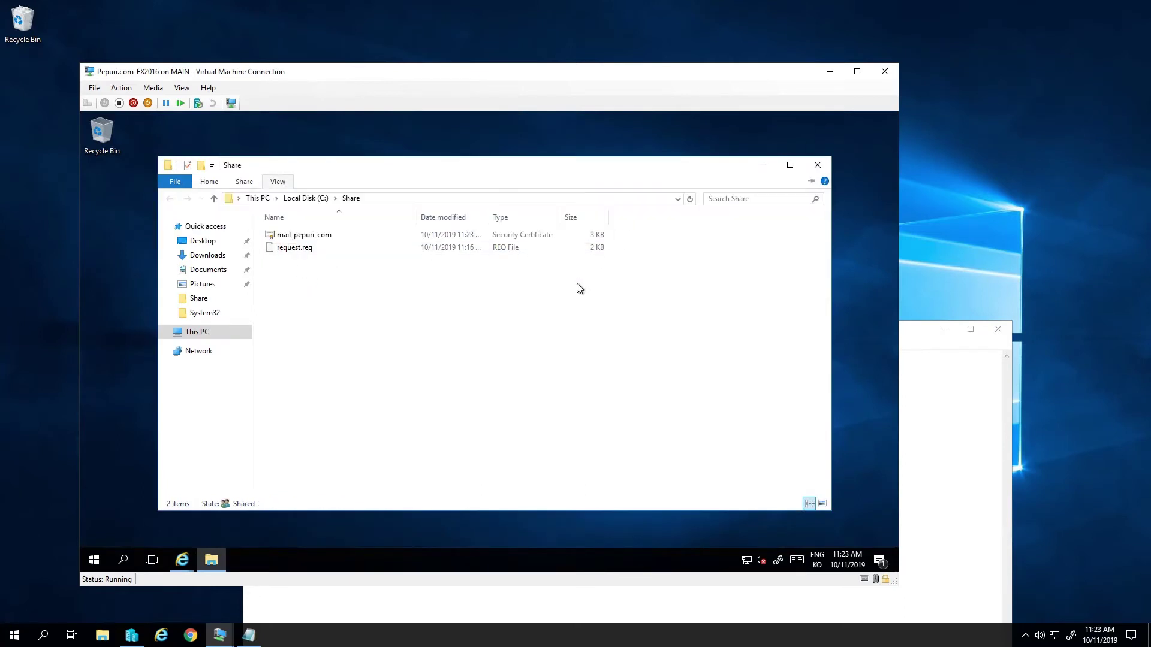
click(335, 237)
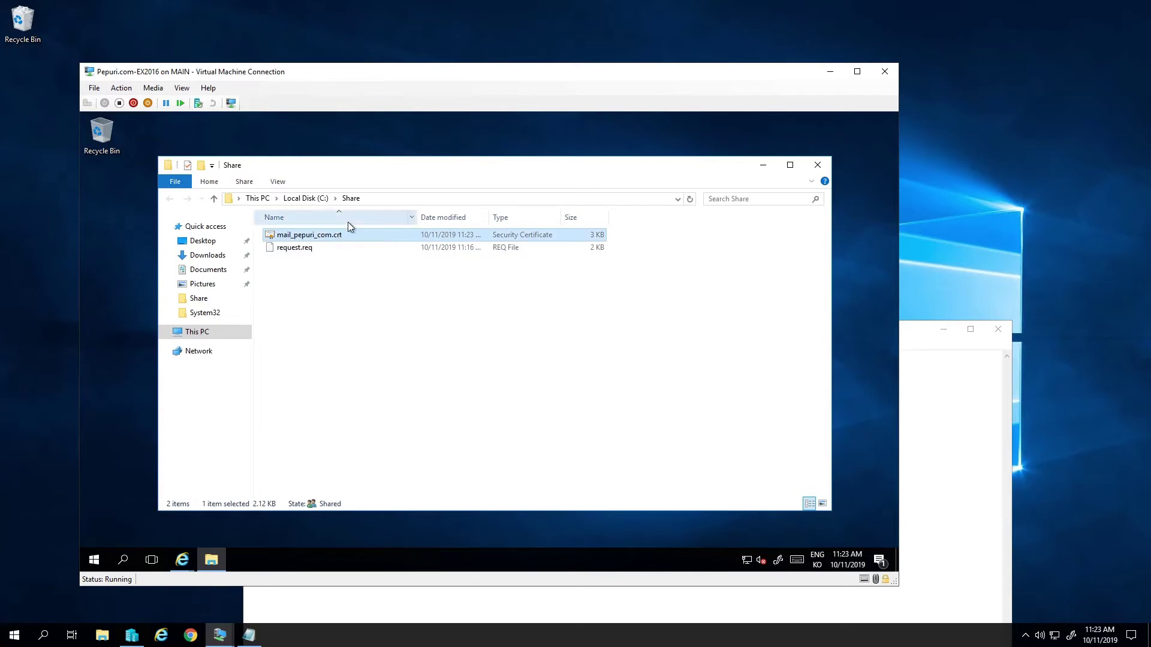
key(F2)
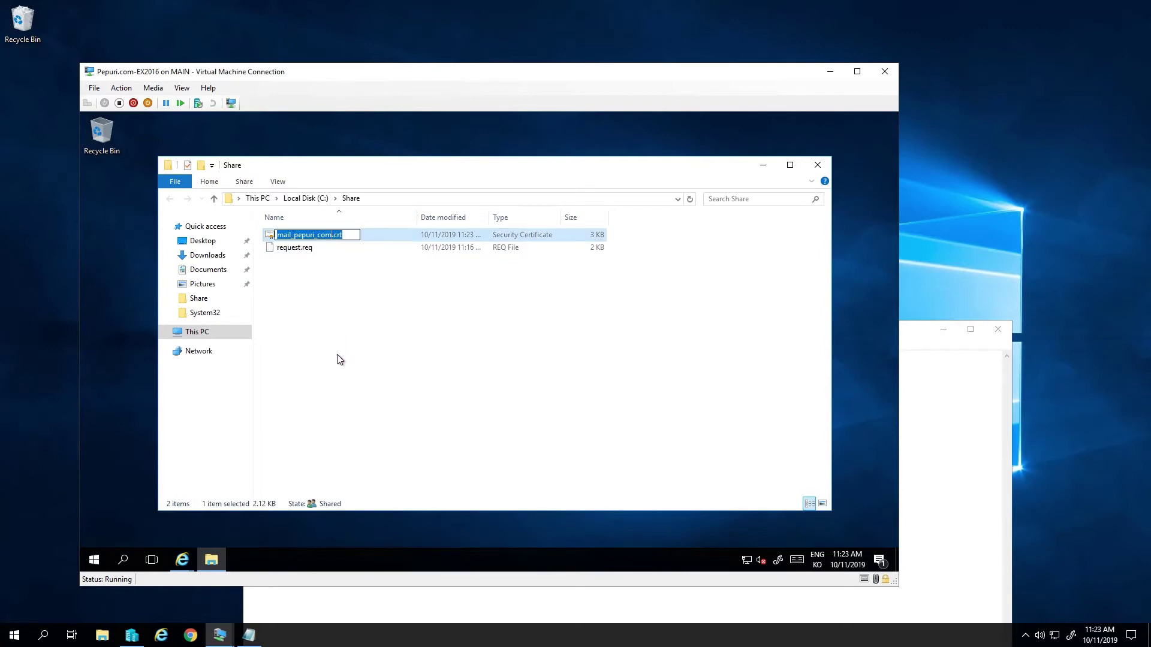
mouse_move(182, 560)
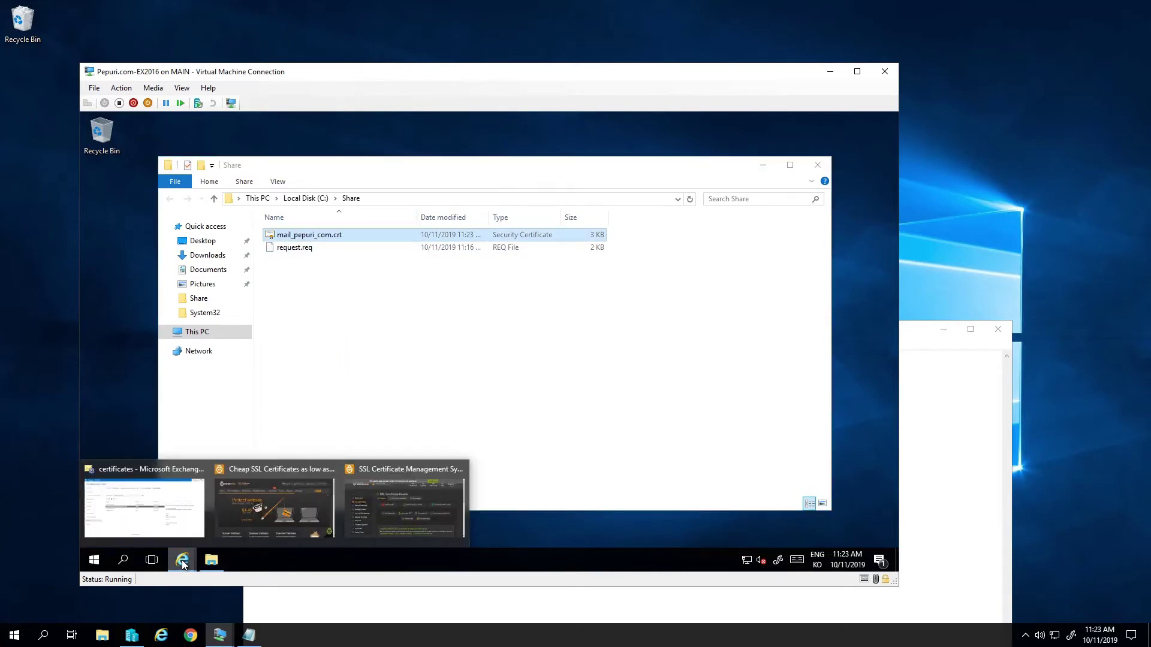
click(407, 500)
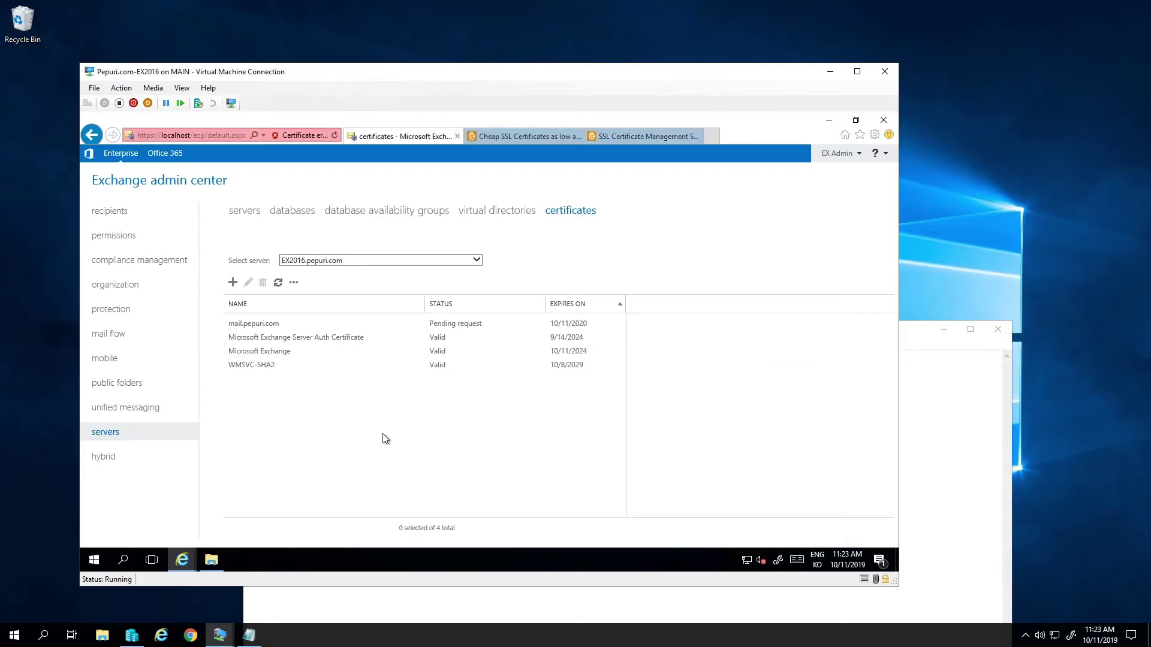
- Complete the pending mail.pepuri.com request by importing \\ex2016\share\mail_pepuri_com.crt
click(365, 324)
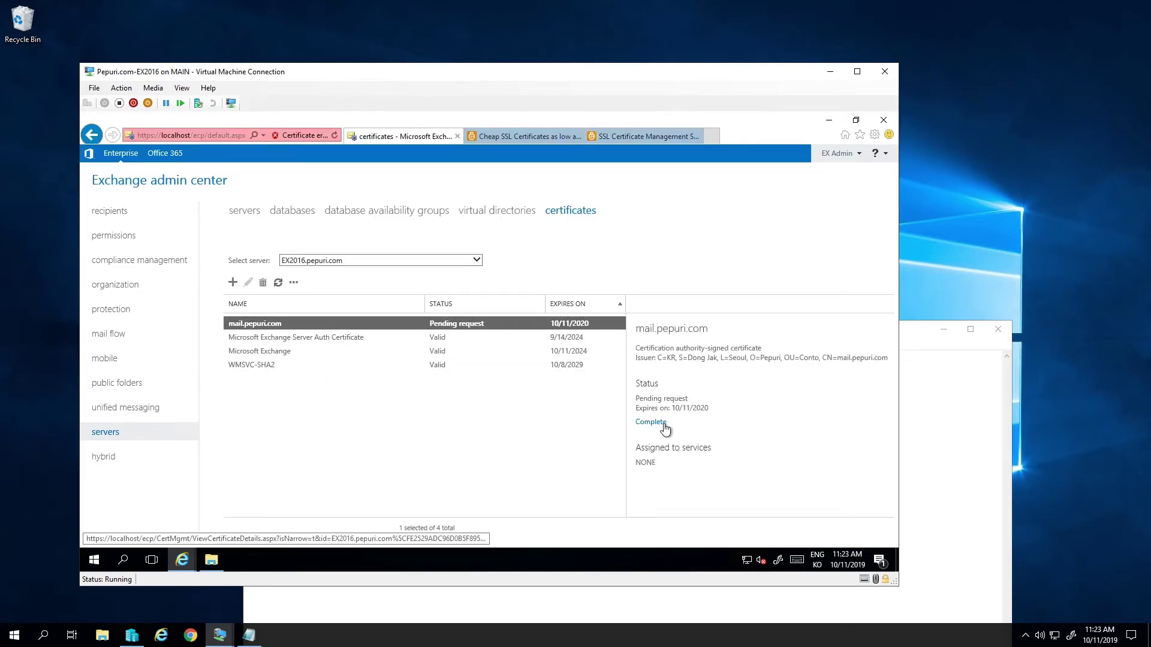
click(663, 425)
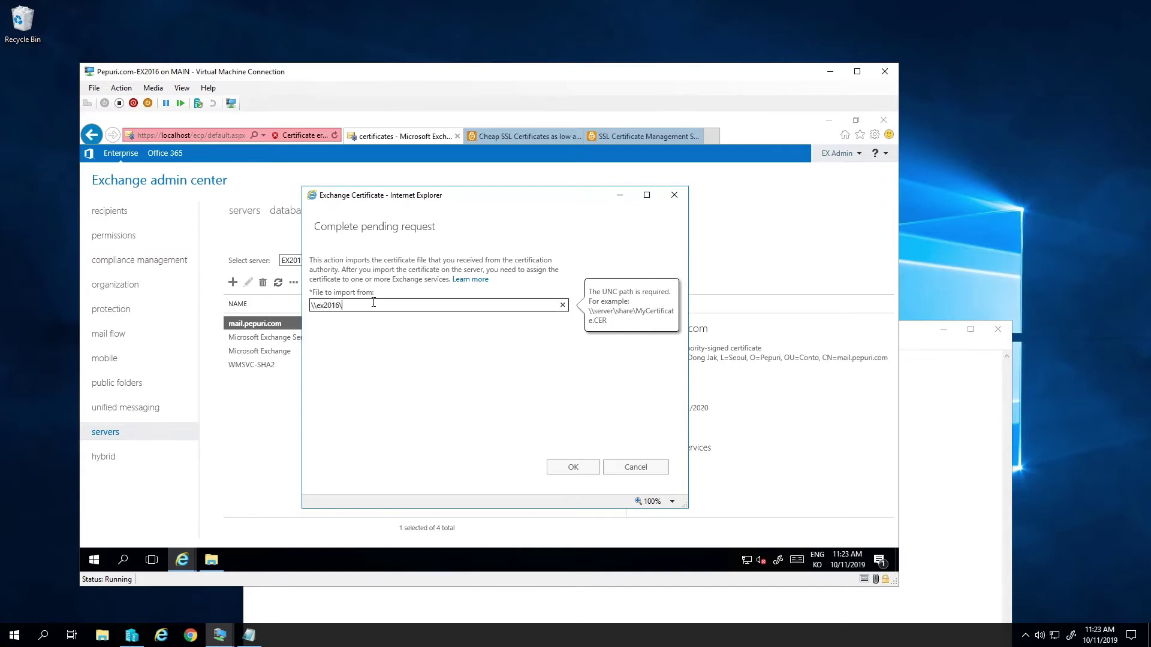
text(\ex2016\share\mail_pepuri_com.crt)
click(578, 467)
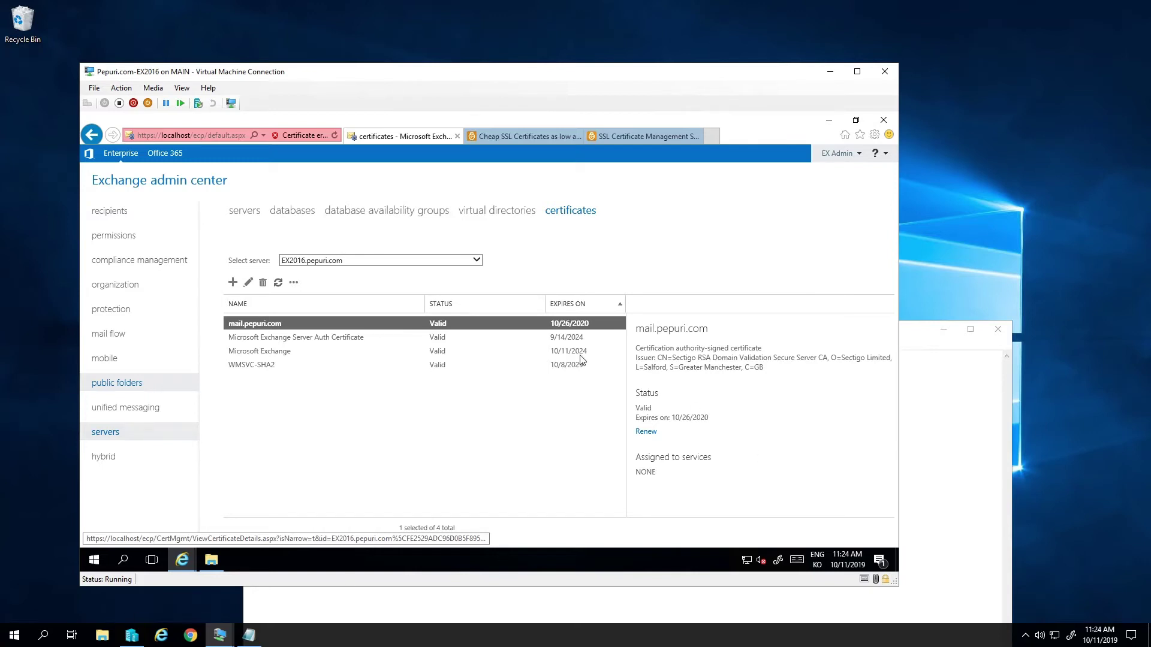
- Tick SMTP, IMAP, POP and IIS for mail.pepuri.com, save, and accept replacing the default SMTP certificate
double_click(482, 334)
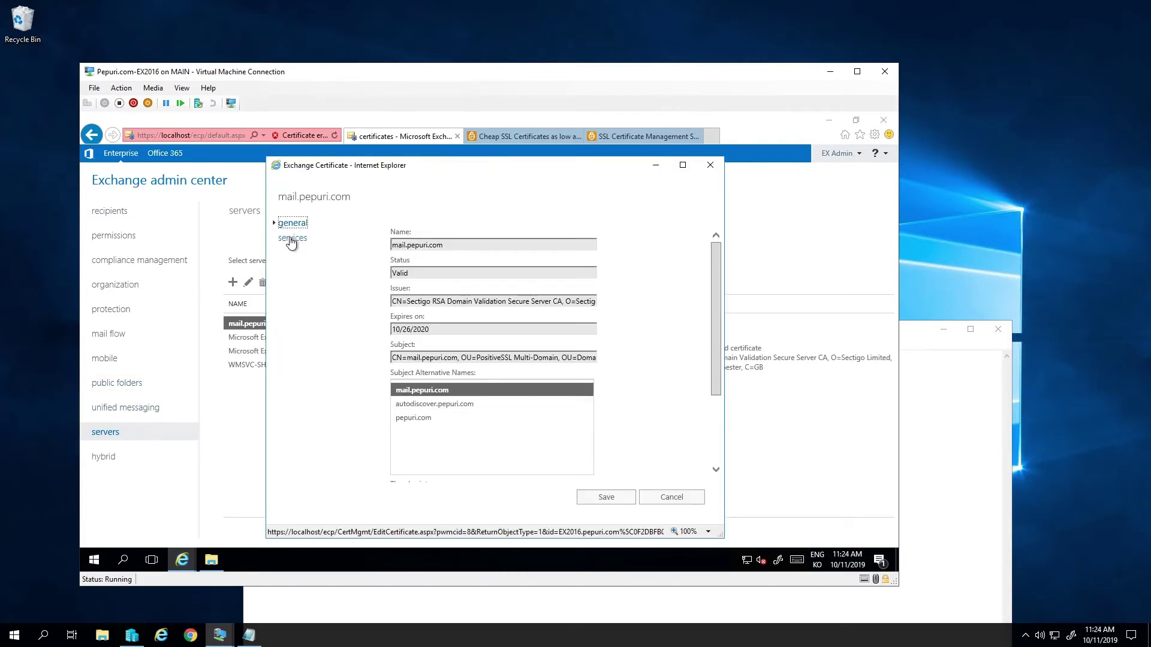
click(291, 240)
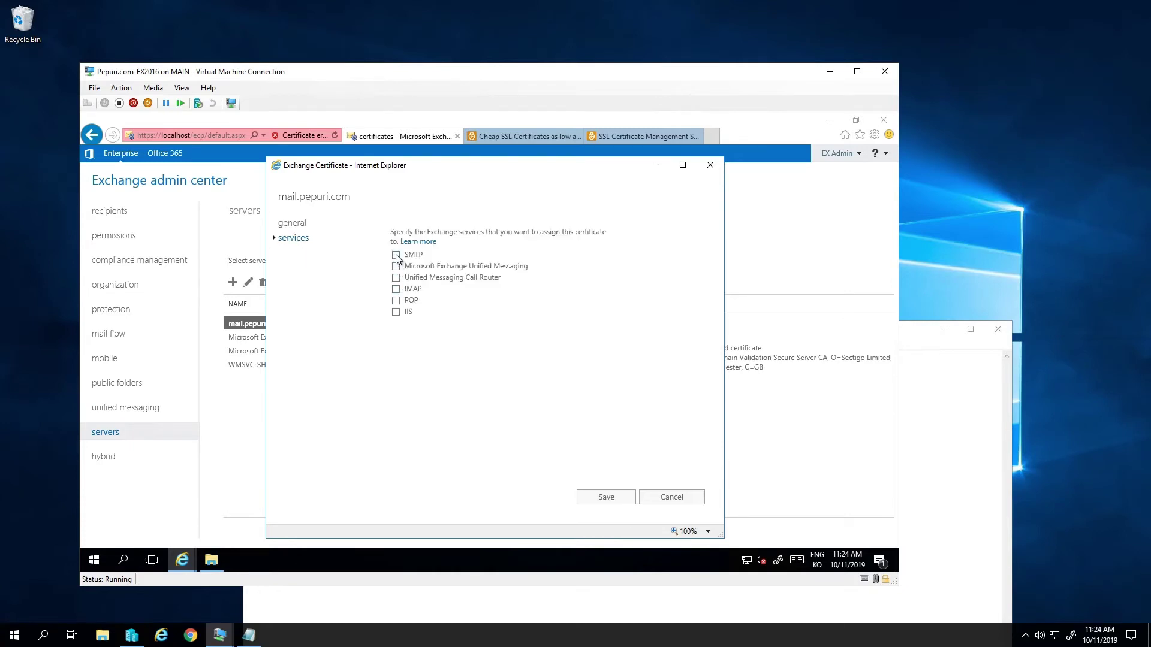
click(395, 256)
click(396, 290)
click(395, 302)
click(396, 312)
click(598, 498)
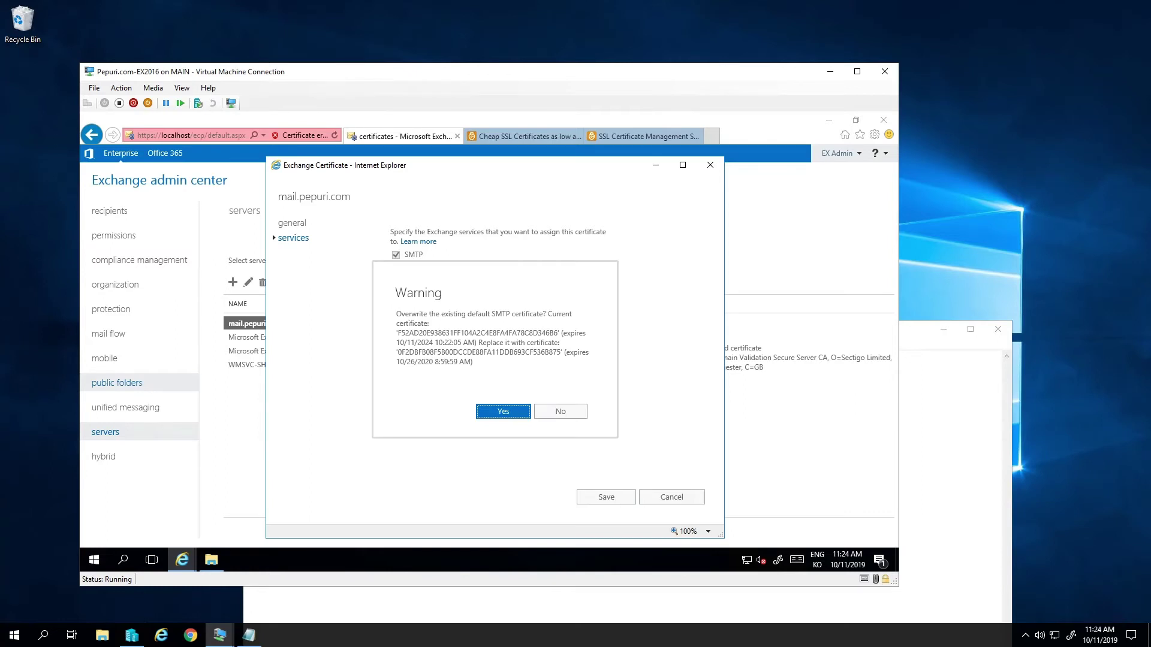
click(508, 412)
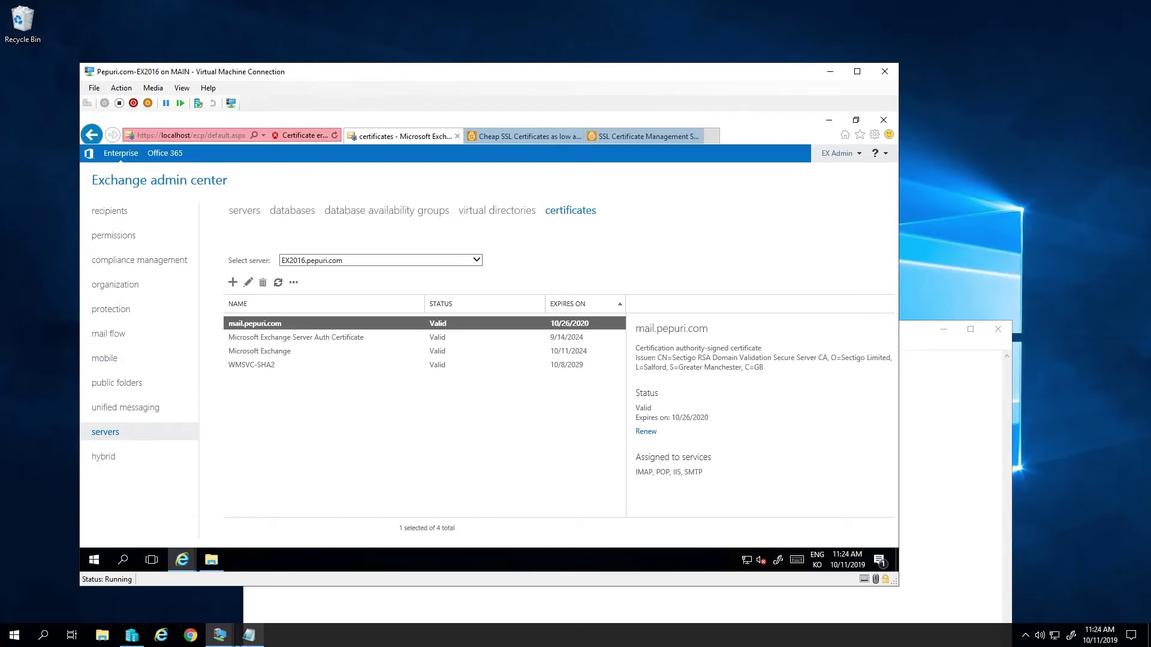
click(249, 635)
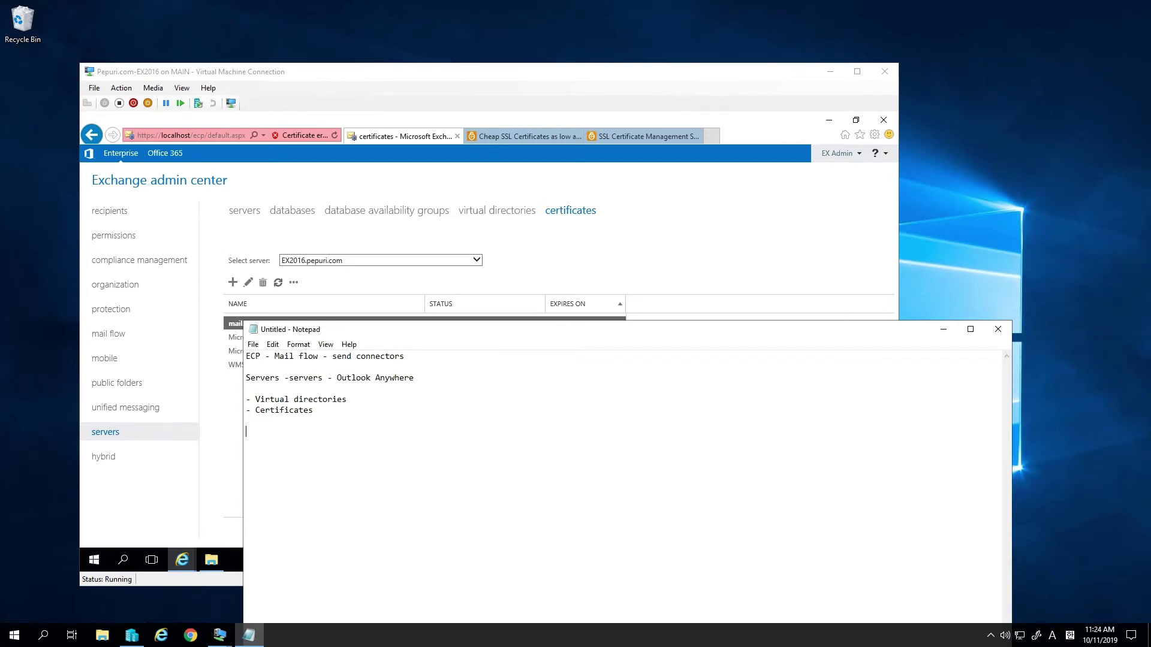
- Add 'Mail flow' to the Notepad checklist under the Certificates line
text(Mail flow)
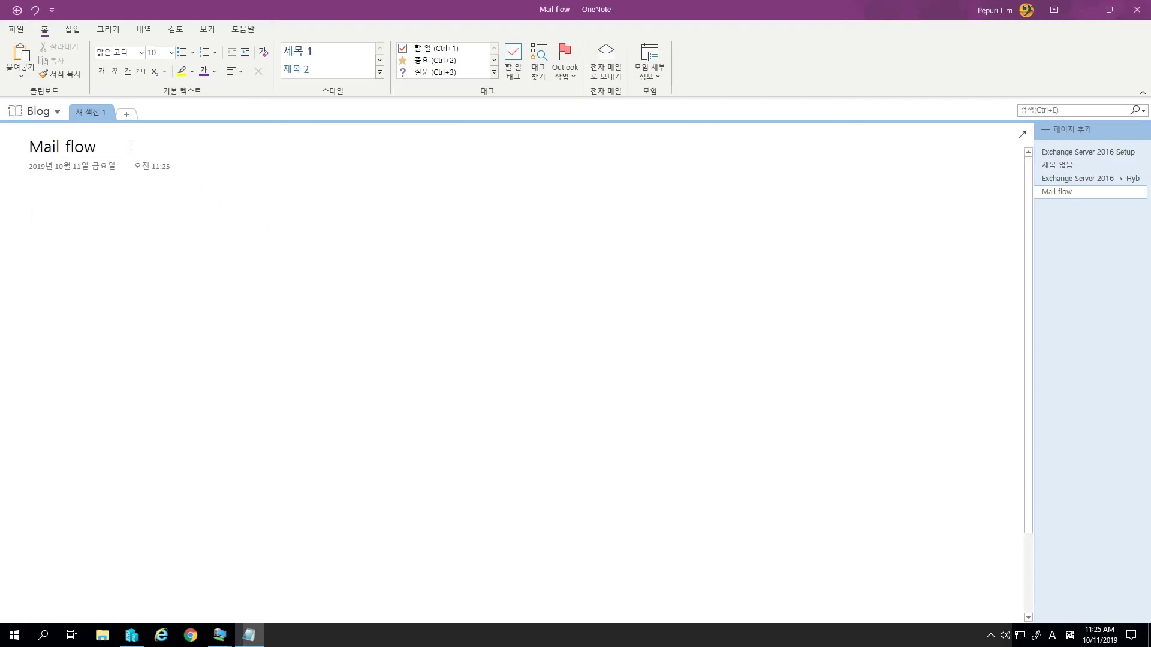
- Draw a rectangle on the Mail flow page, labelled DC with 192.168.1.170 beneath it
click(131, 146)
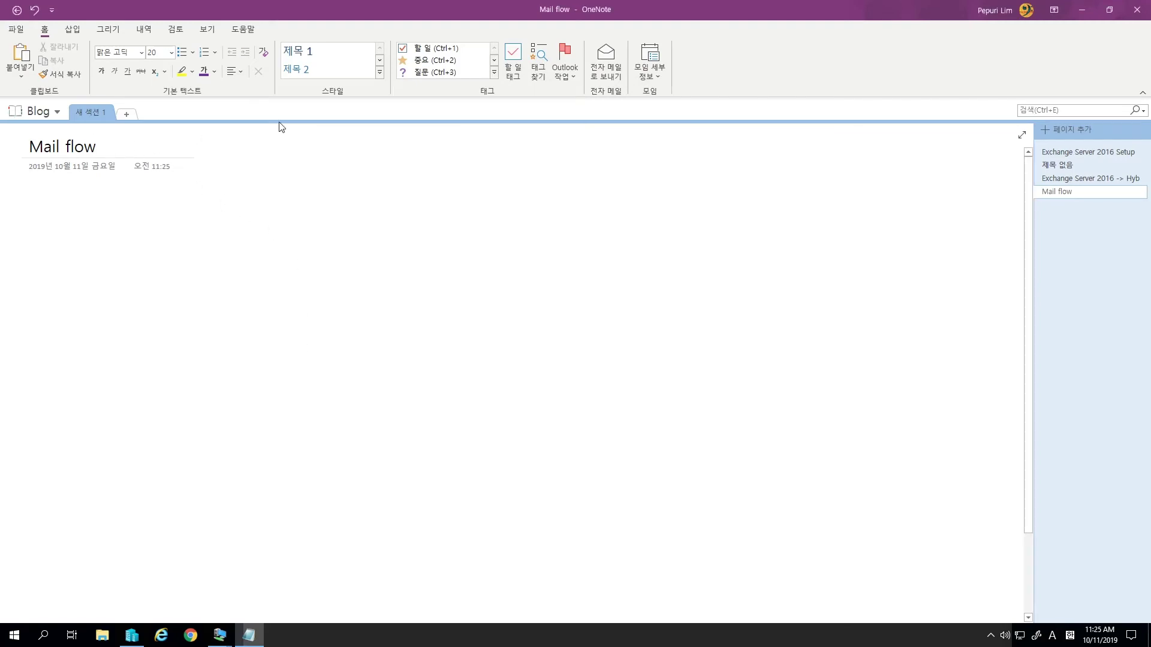
click(111, 34)
click(402, 60)
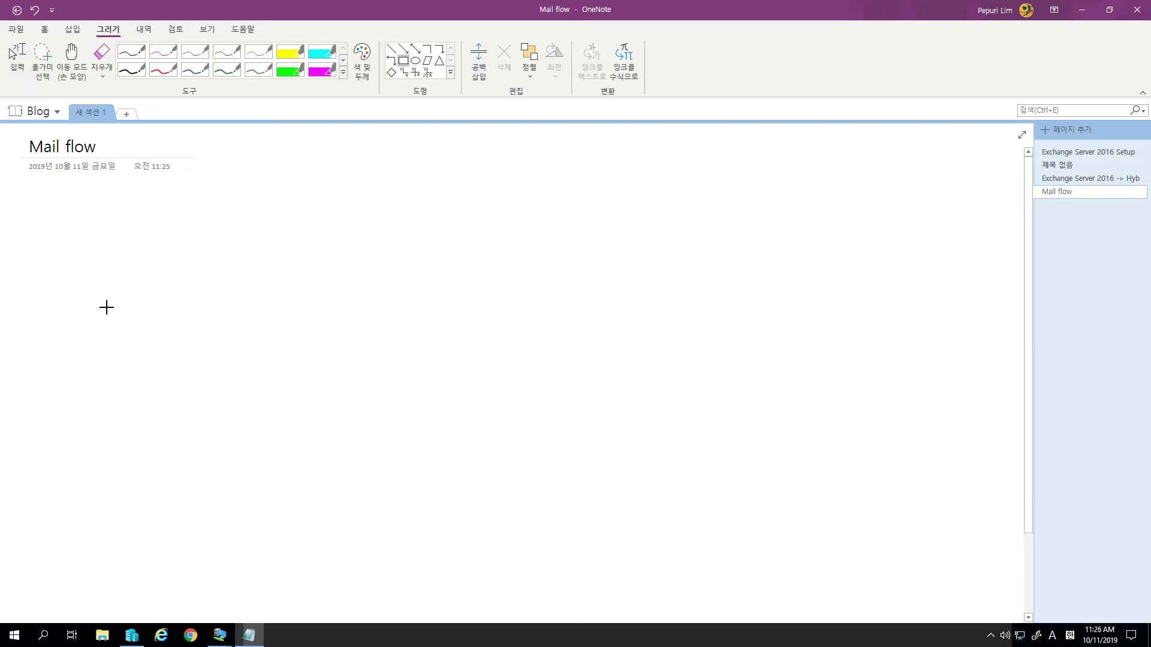
drag(107, 307, 159, 353)
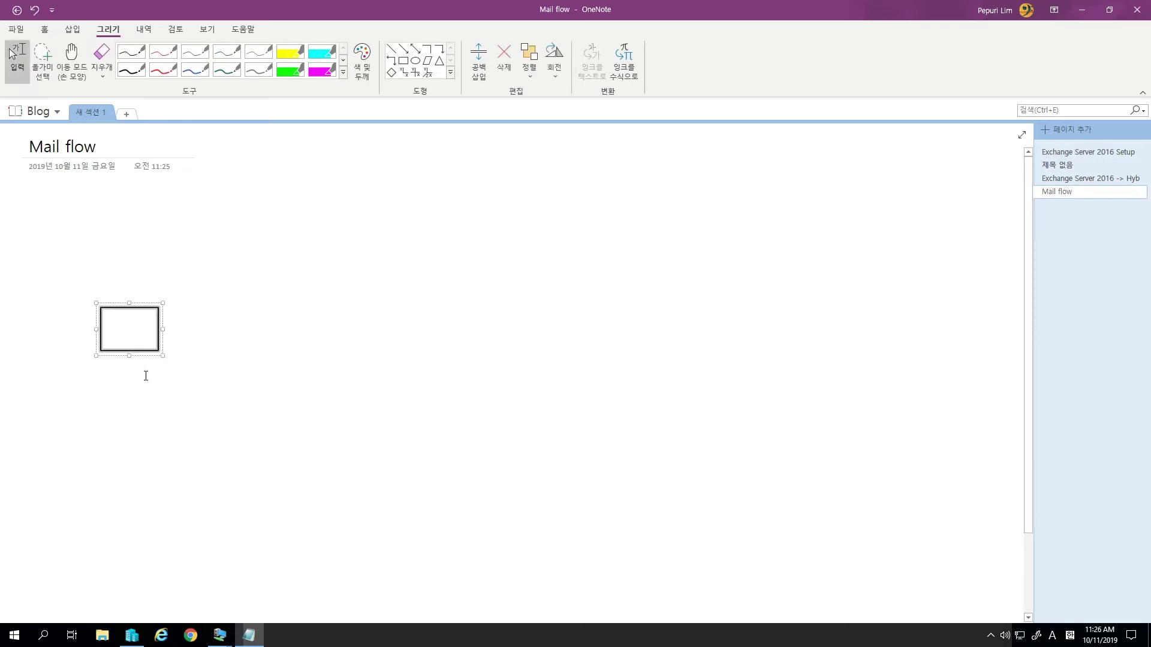
click(115, 370)
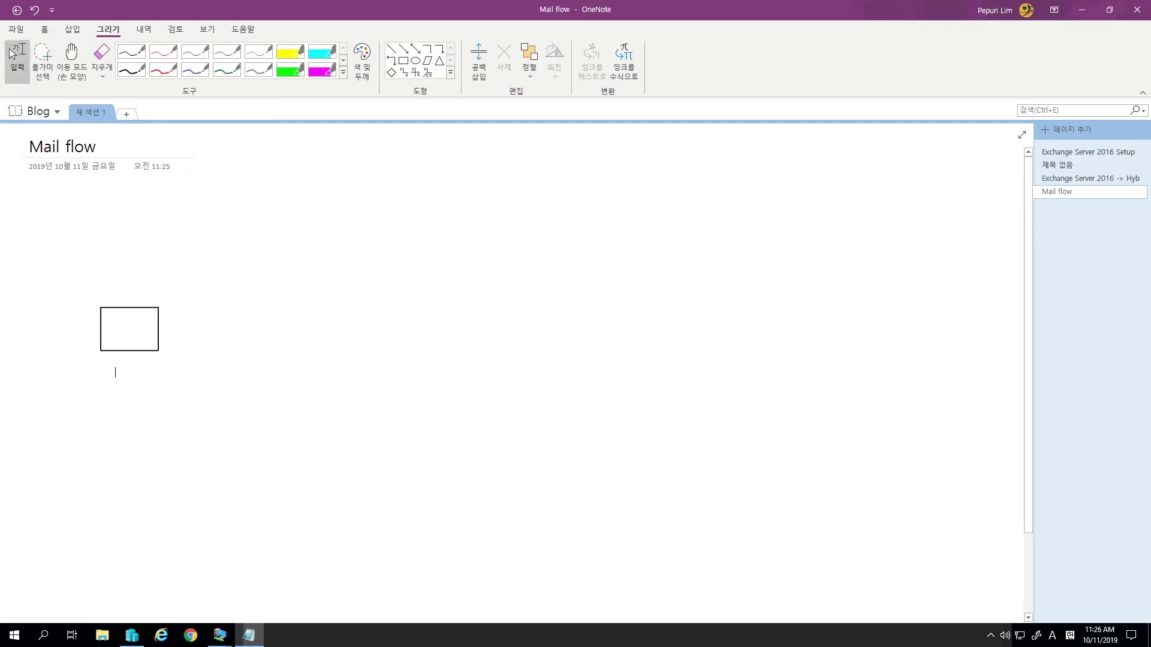
text(DC)
key(Return)
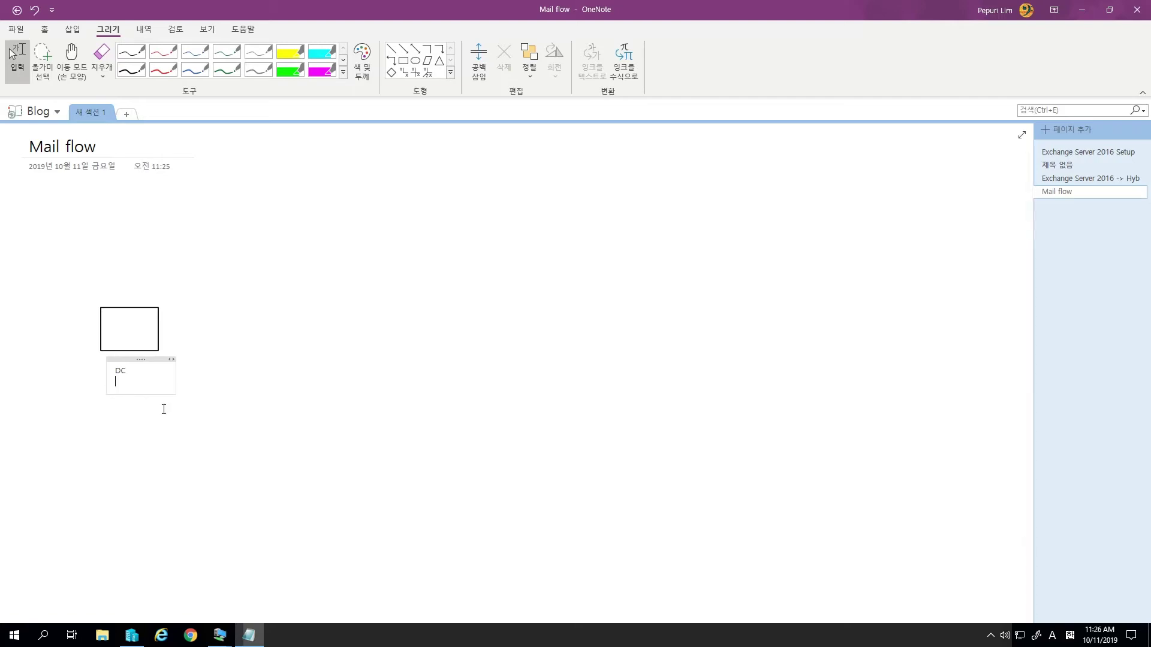
text(192.168.1.170)
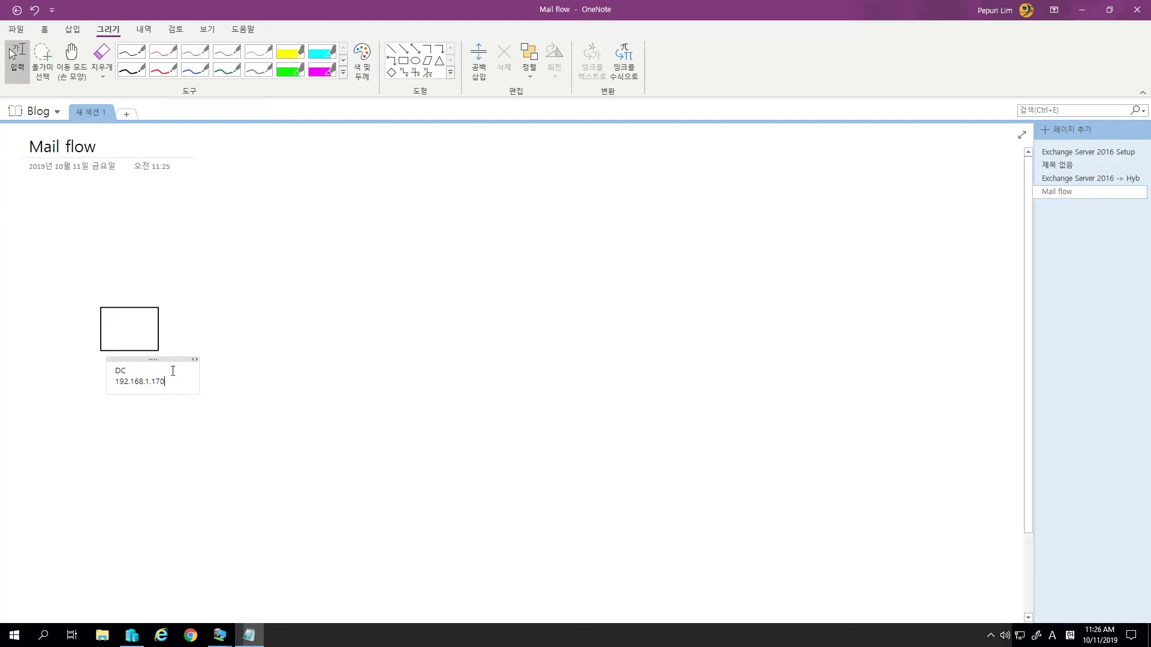
drag(166, 361, 152, 361)
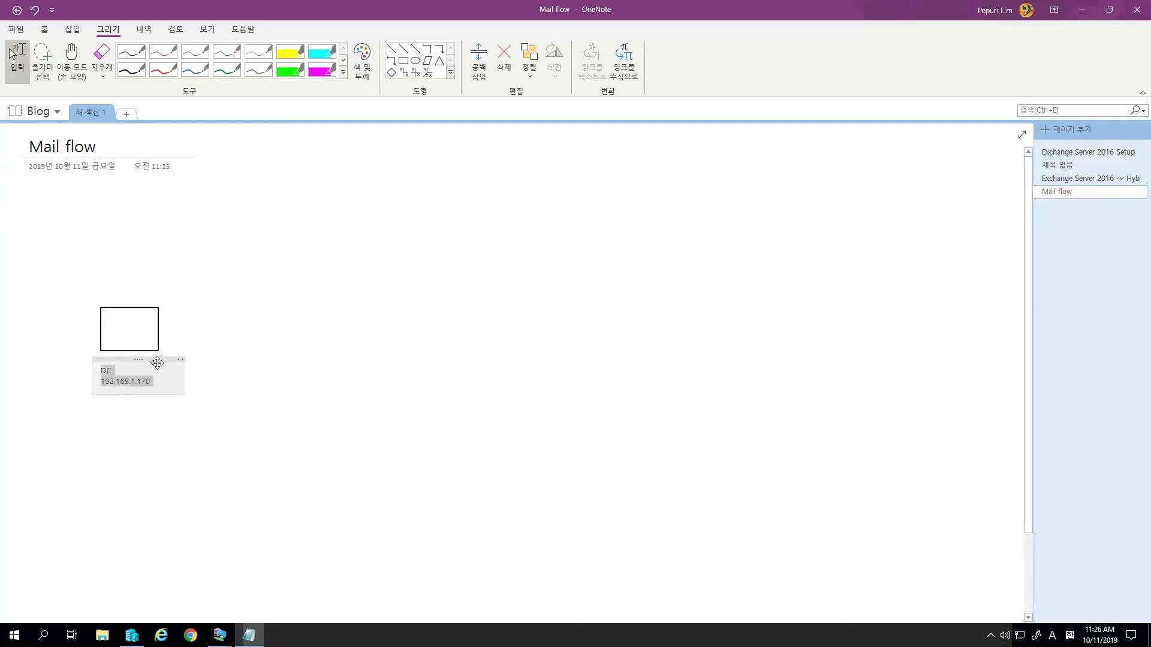
click(319, 353)
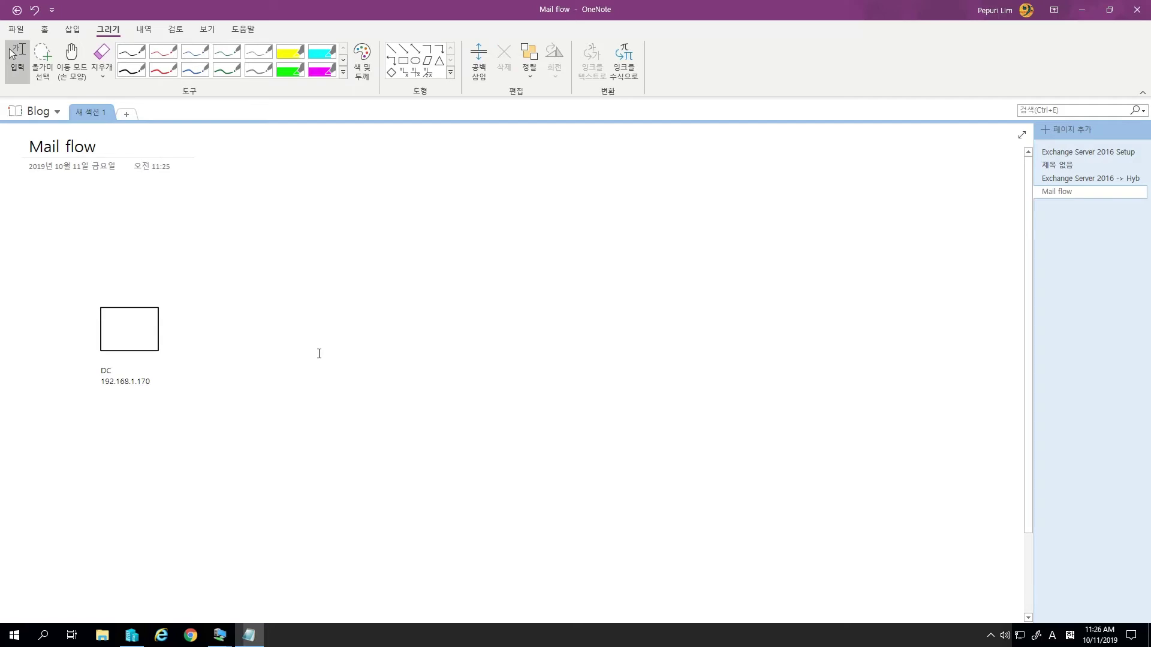
click(403, 61)
- Draw a second box right of DC, labelled EX2016 with 192.168.1.171 beneath it
mouse_move(201, 308)
mouse_down()
mouse_move(274, 350)
mouse_move(256, 351)
mouse_up()
click(211, 369)
text(e)
key(BackSpace)
text(EX2016)
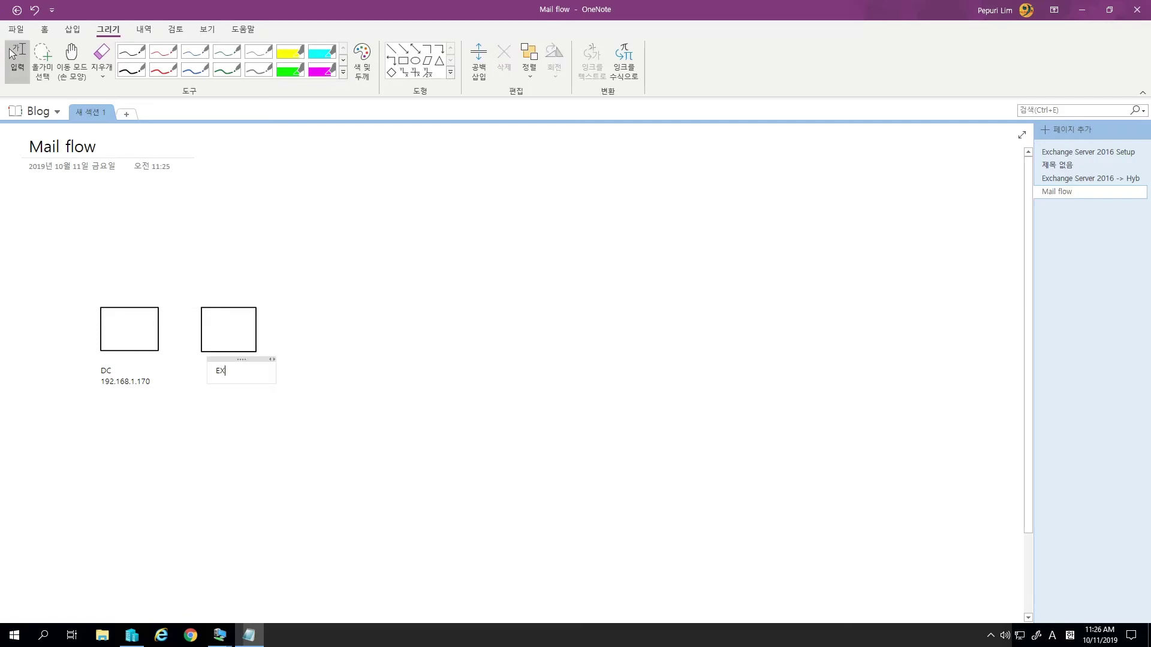
key(Return)
text(192.168)
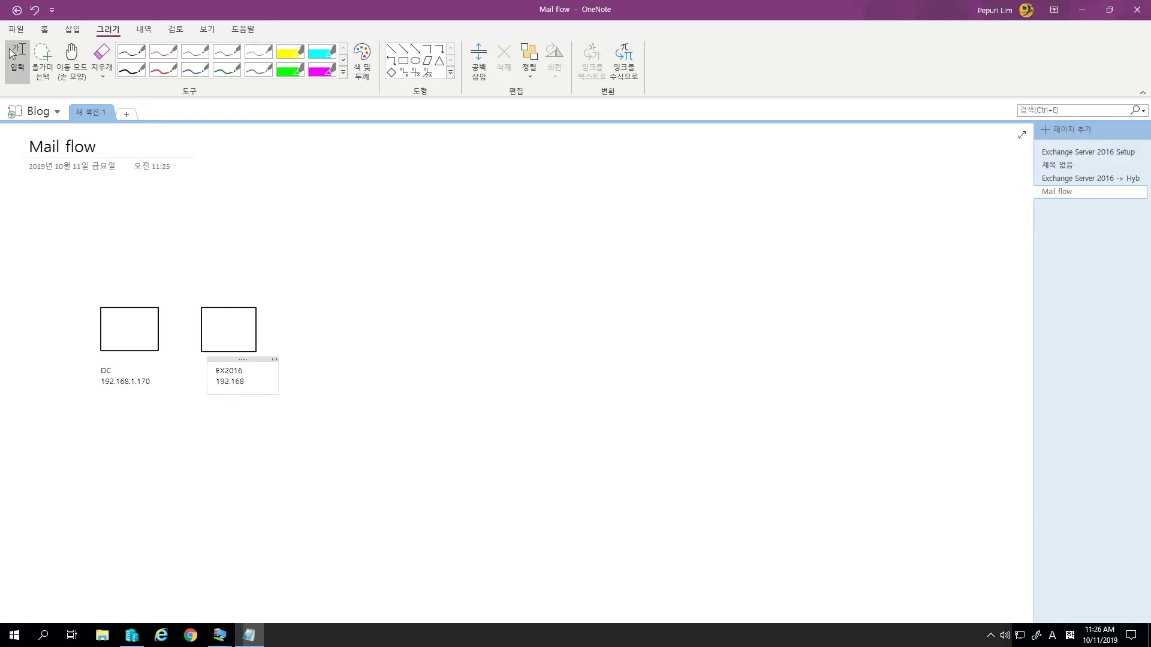
text(.1.171)
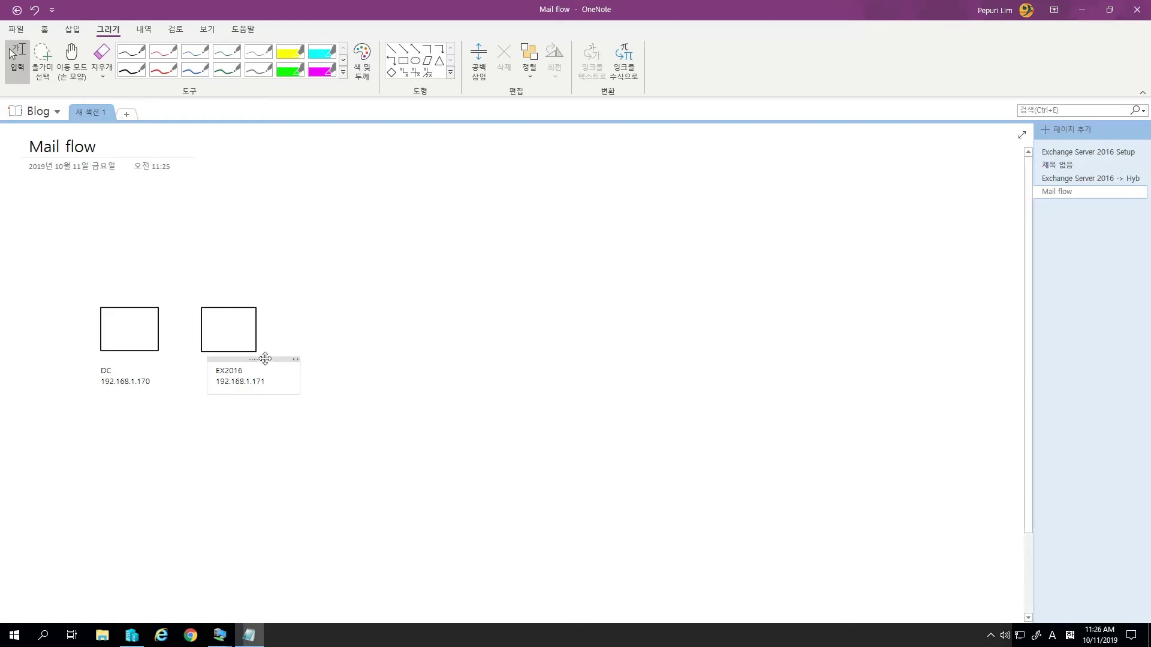
drag(259, 358, 245, 358)
click(259, 454)
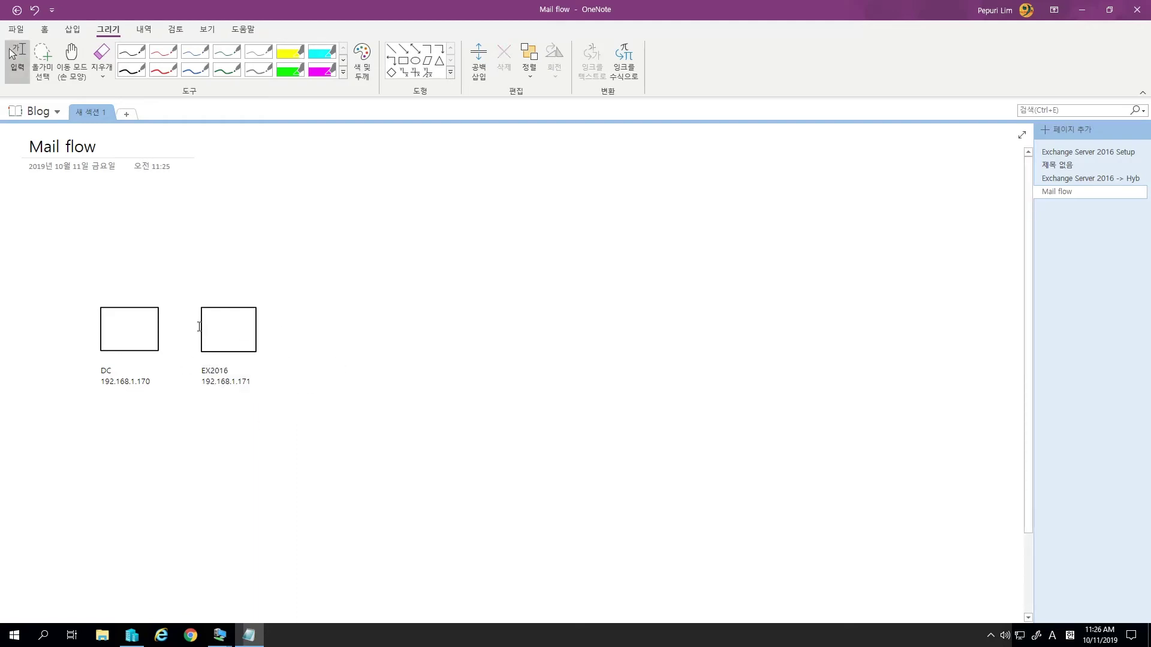
- Note the ports 'SMTP - 25,(587)' and 'HTTPS - 443' below the page date
click(72, 315)
click(30, 199)
text(SMTP)
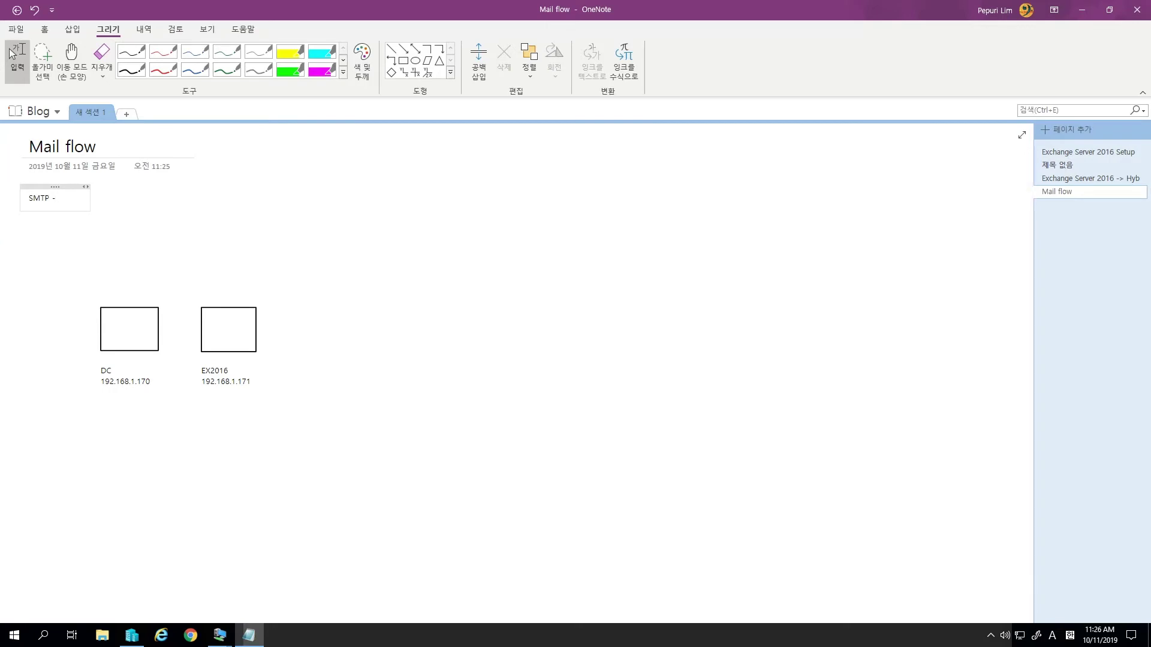
text( - 25,(587))
key(Return)
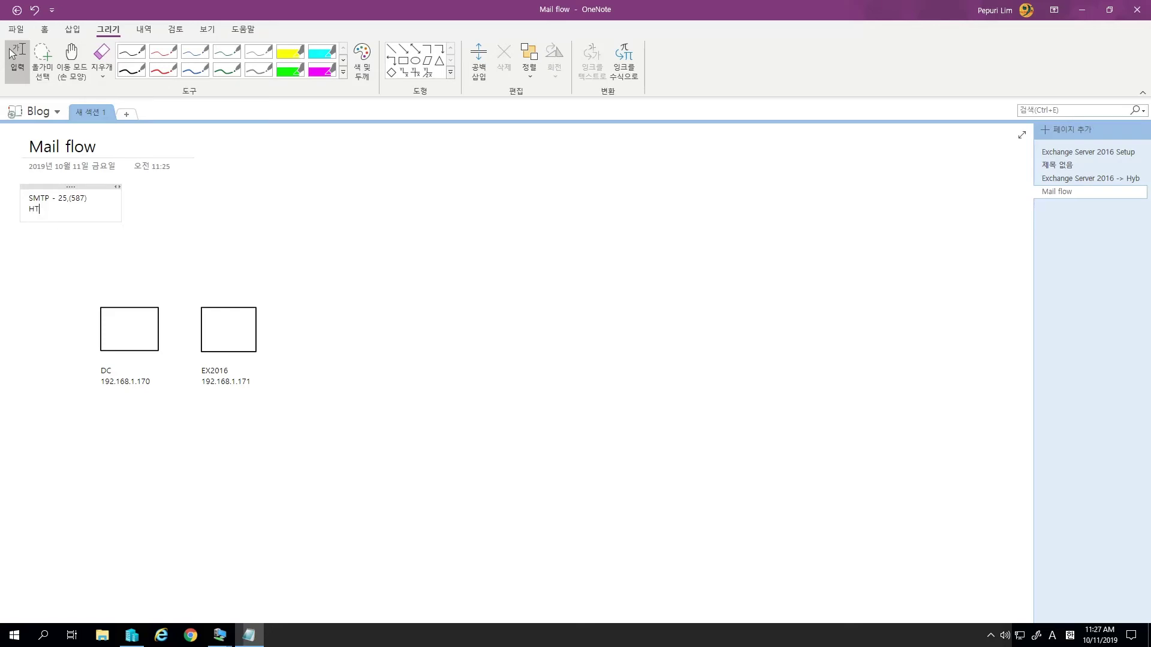
text(PS - 443)
click(402, 59)
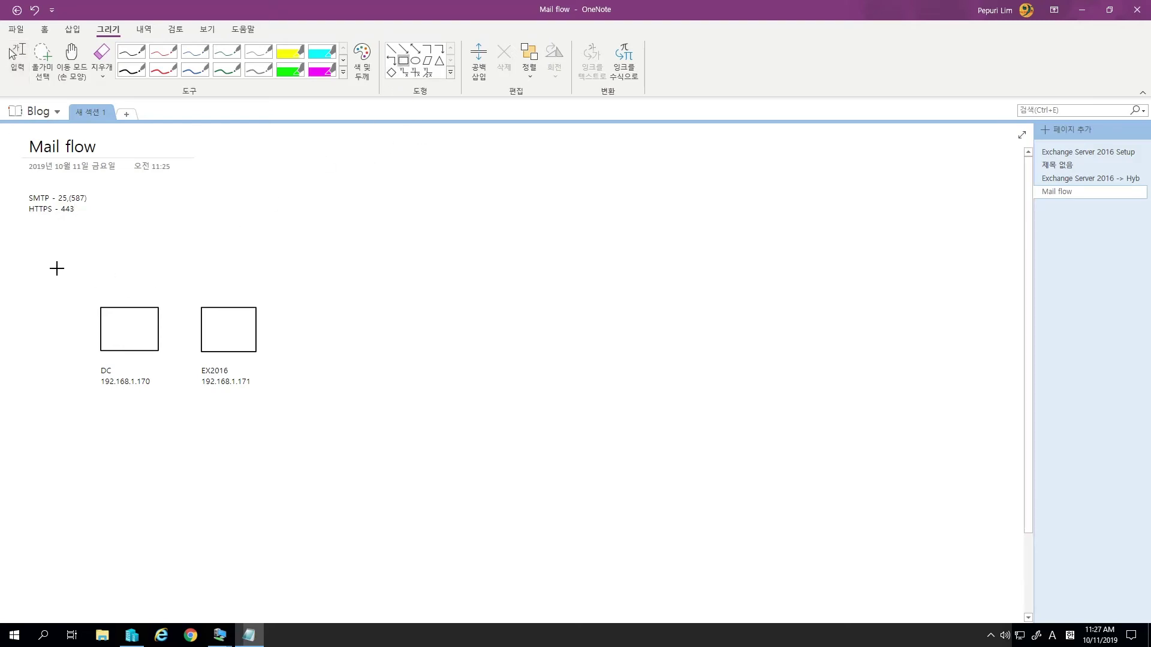
- Draw a large rectangle around the DC and EX2016 boxes, discarding trial red ink arrows
mouse_move(43, 264)
mouse_down()
mouse_move(264, 444)
mouse_move(372, 436)
mouse_move(611, 493)
mouse_up()
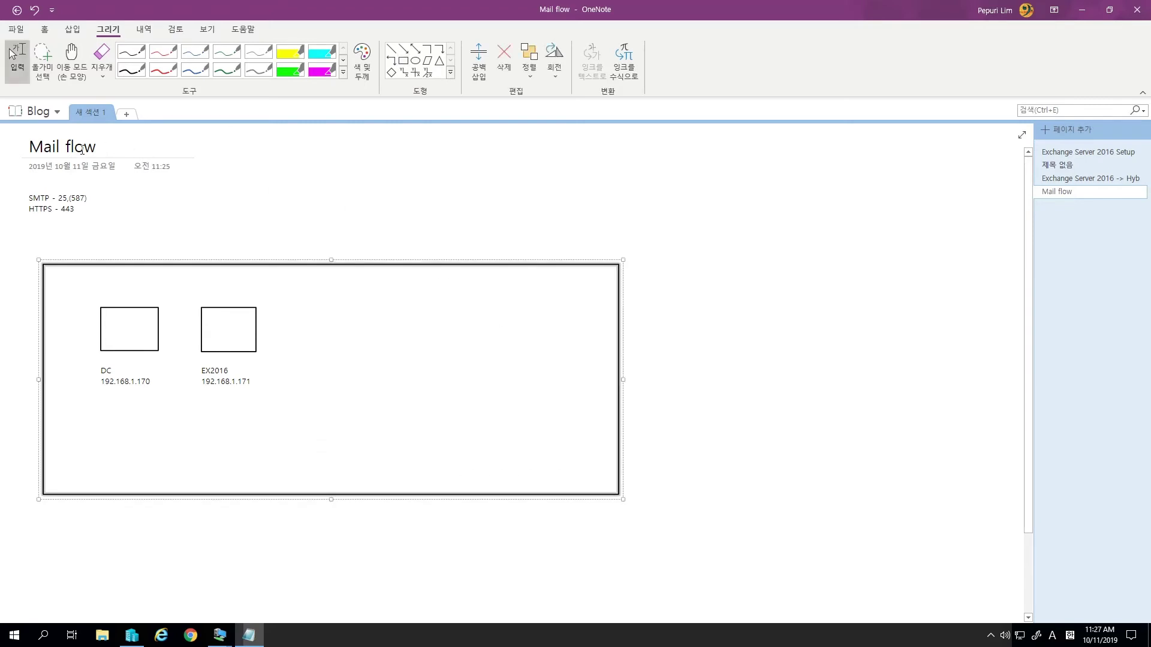
click(104, 152)
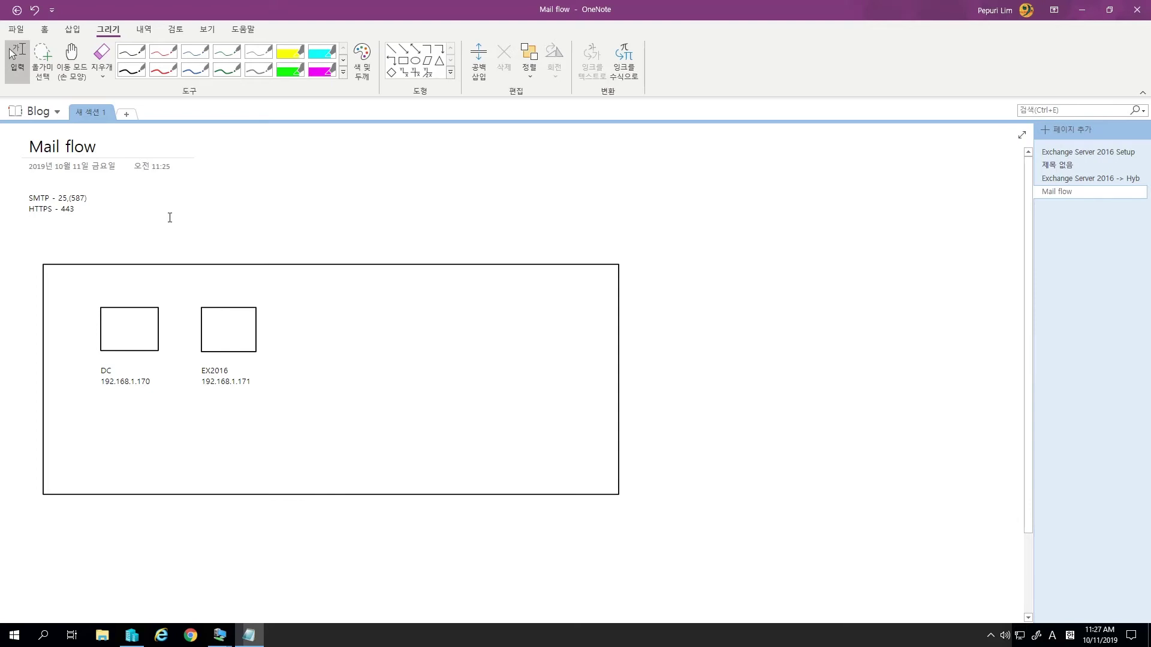
click(131, 69)
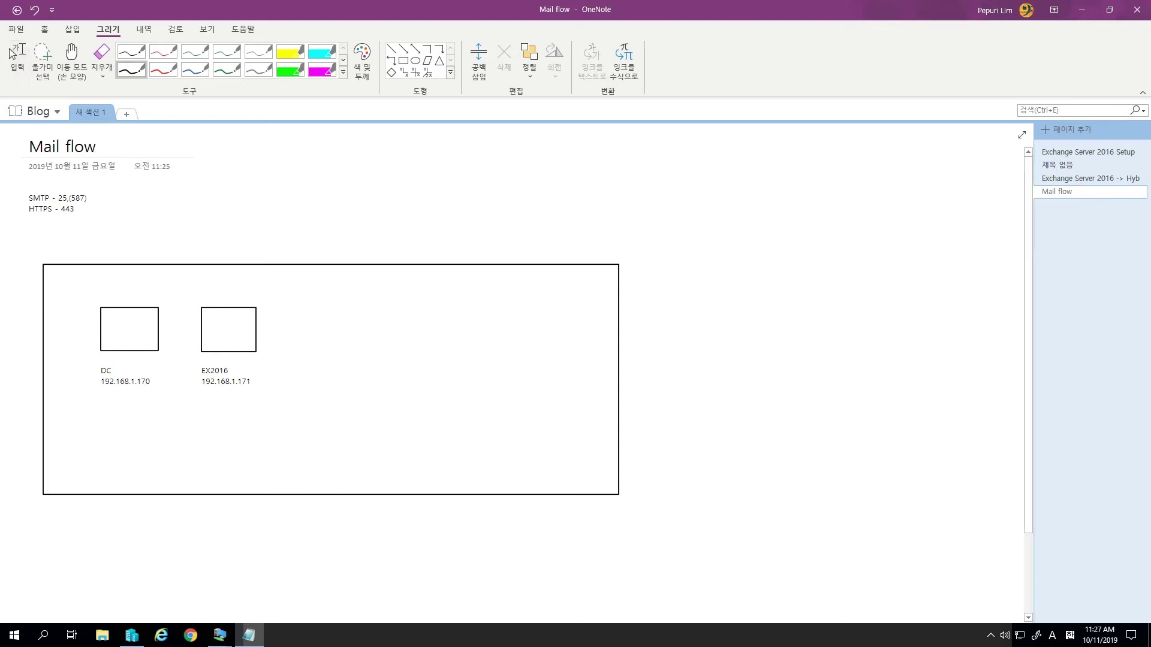
click(168, 69)
mouse_move(227, 176)
mouse_down()
mouse_move(141, 257)
mouse_move(130, 287)
mouse_move(146, 286)
mouse_up()
mouse_move(263, 193)
mouse_down()
mouse_move(239, 219)
mouse_move(214, 293)
mouse_move(228, 293)
mouse_up()
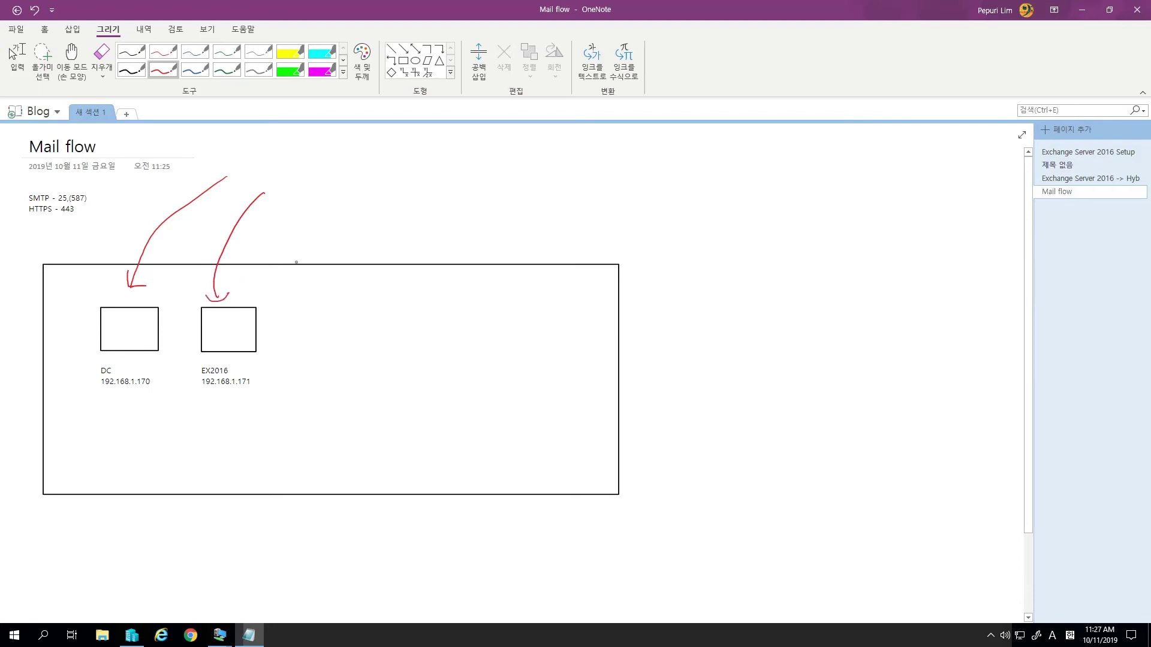
mouse_move(308, 198)
mouse_down()
mouse_move(286, 259)
mouse_move(298, 296)
mouse_move(316, 283)
mouse_up()
key(ctrl+z)
key(ctrl+z)
key(ctrl+z)
key(ctrl+z)
key(ctrl+z)
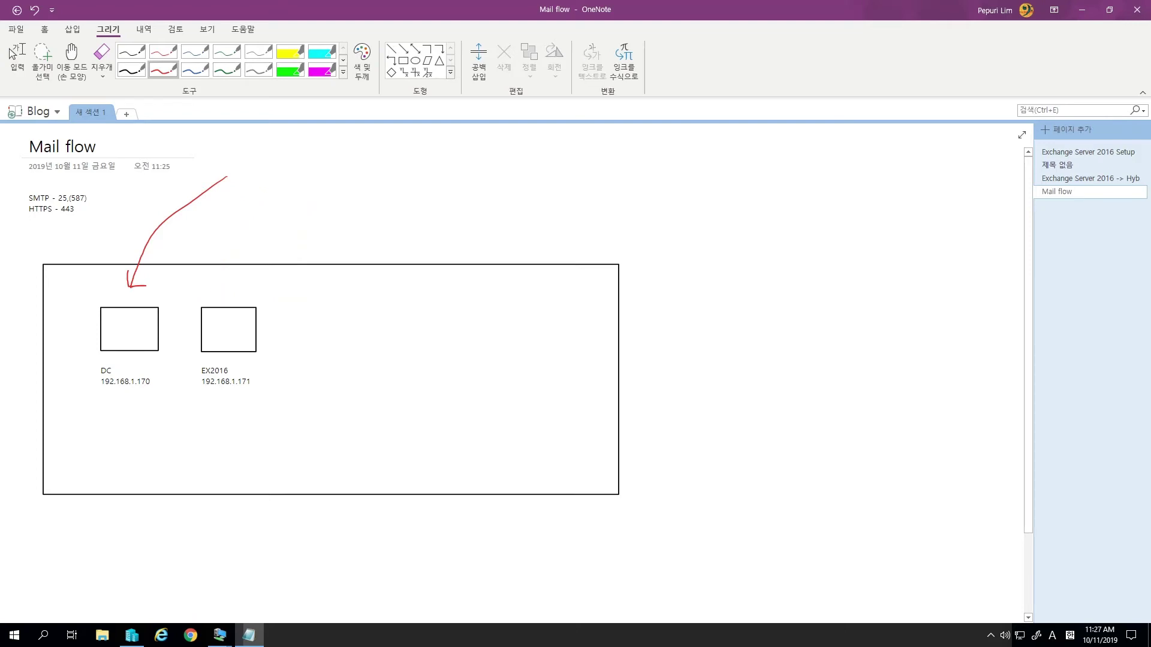
key(ctrl+z)
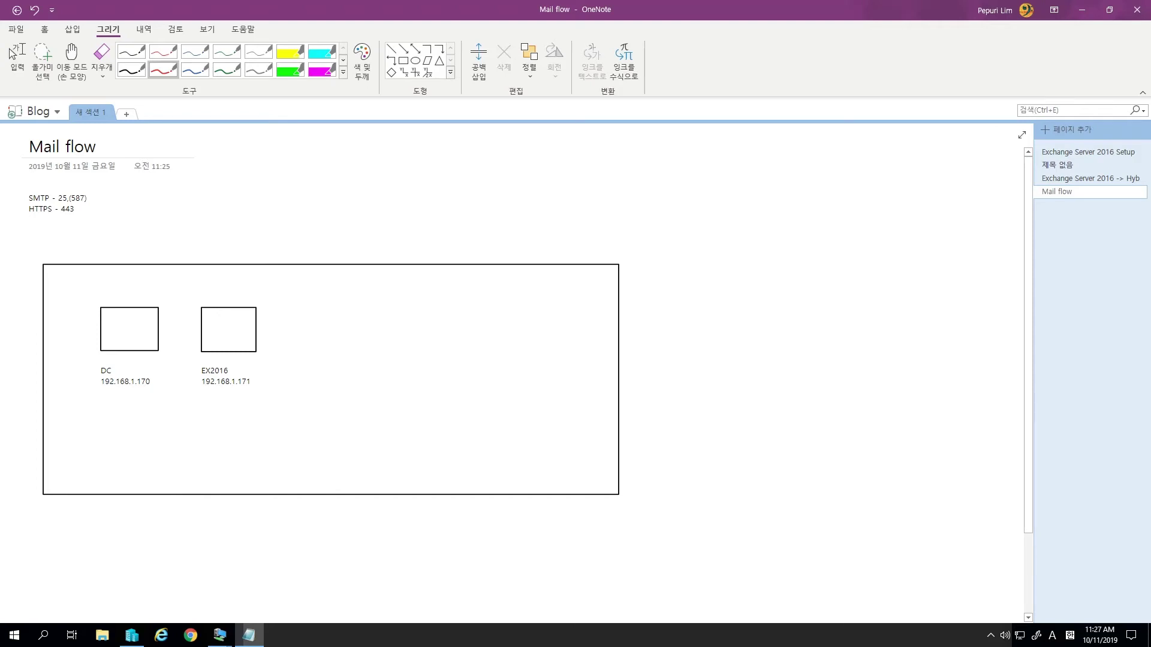
- Draw a red box labelled NAT with 192.168.1.1 on the line below
click(403, 60)
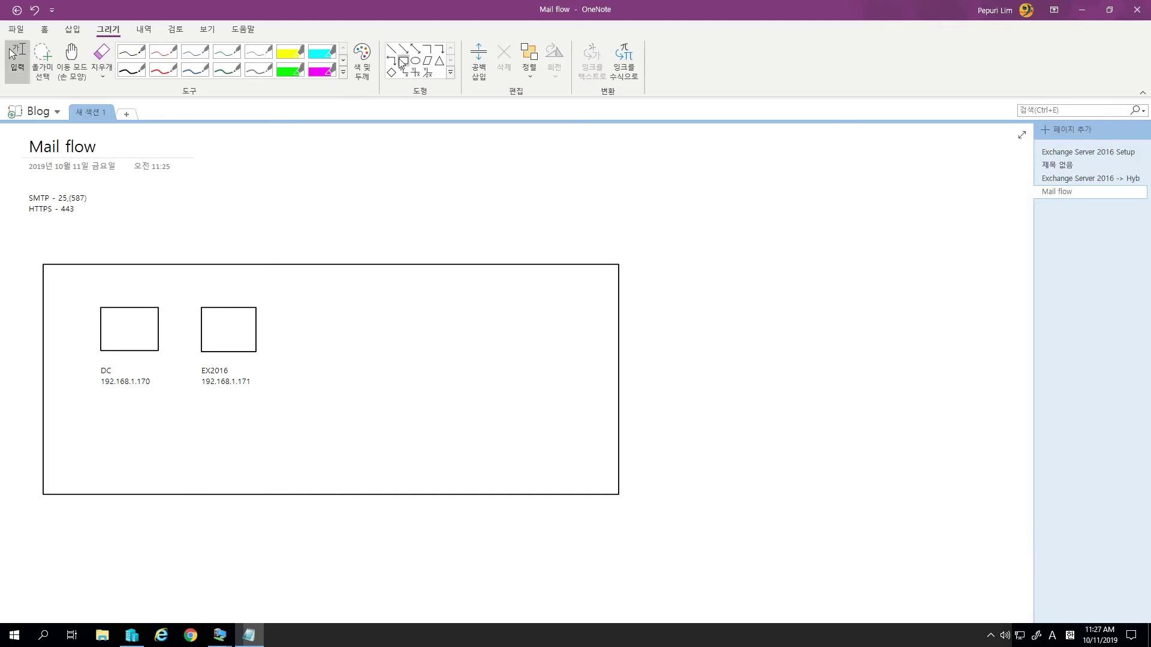
drag(215, 222, 290, 248)
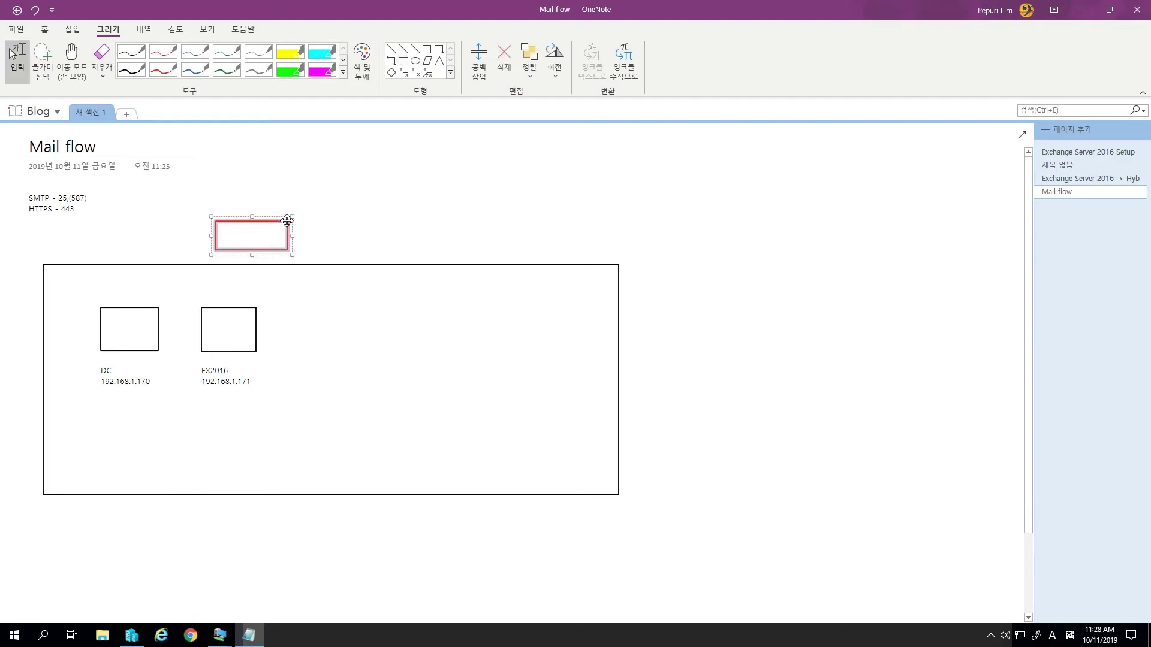
click(250, 246)
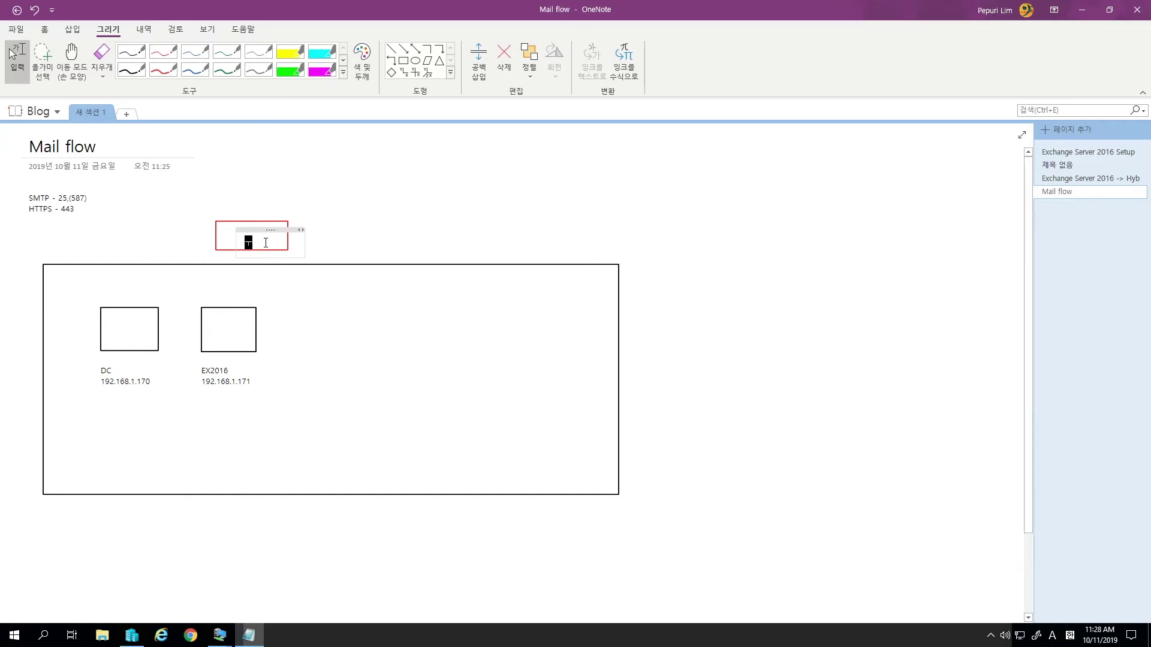
key(BackSpace)
text(NA)
drag(275, 226, 267, 225)
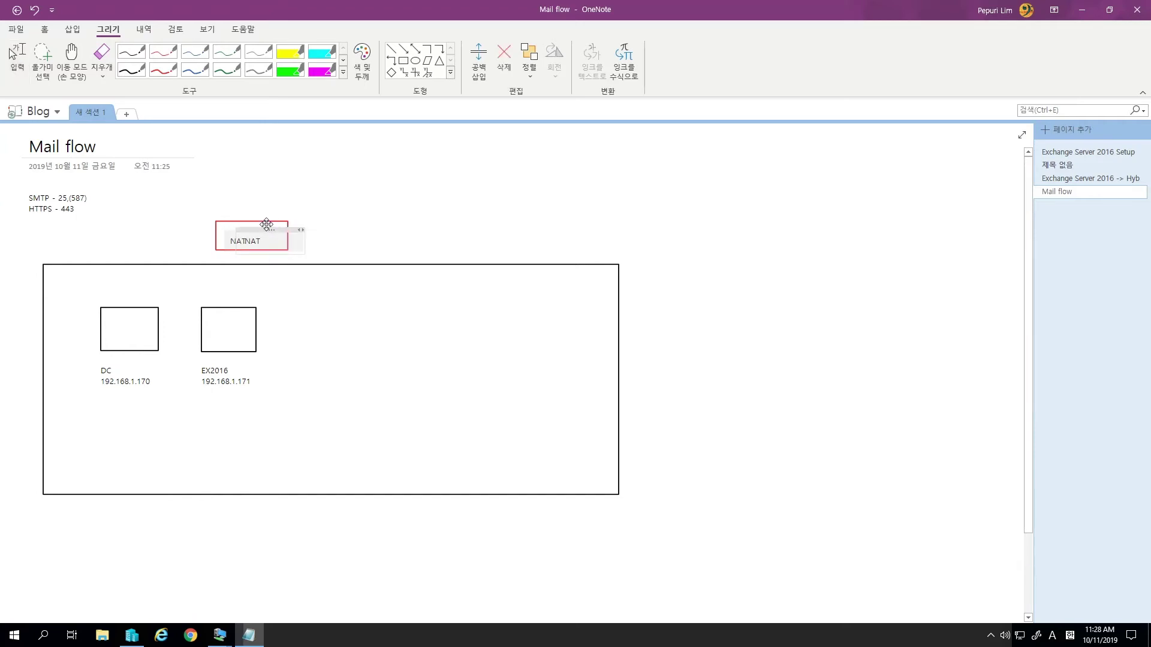
click(481, 238)
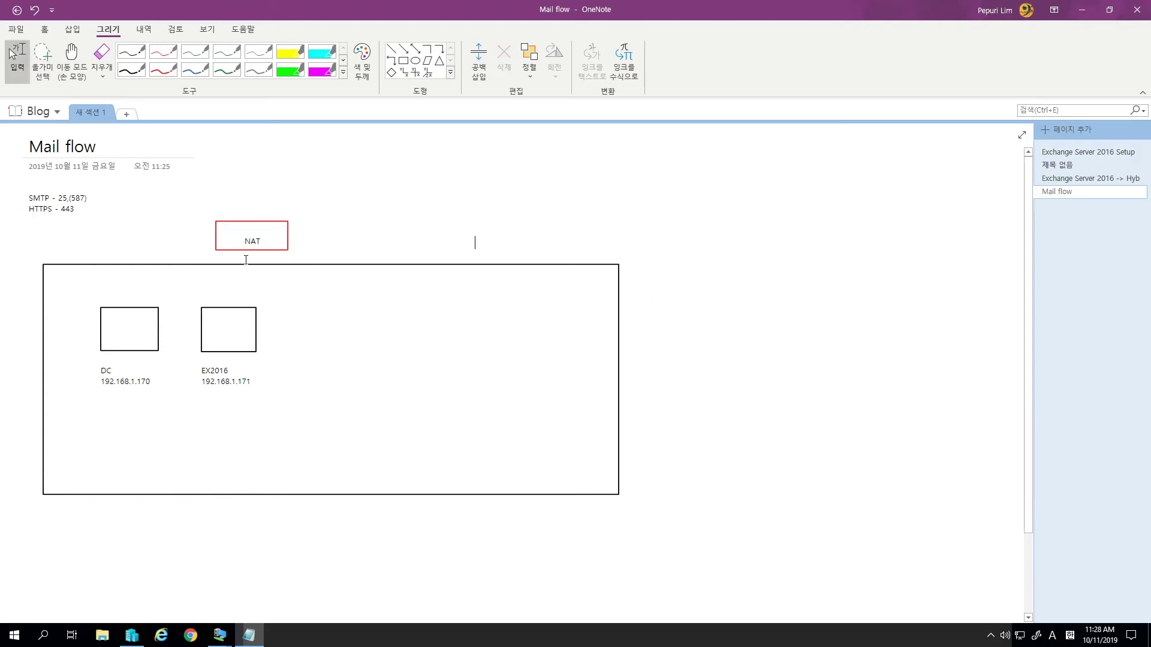
click(280, 248)
key(Return)
text(192.168.1.1)
- Move the NAT box and its label up, above the large server rectangle
click(246, 222)
click(255, 222)
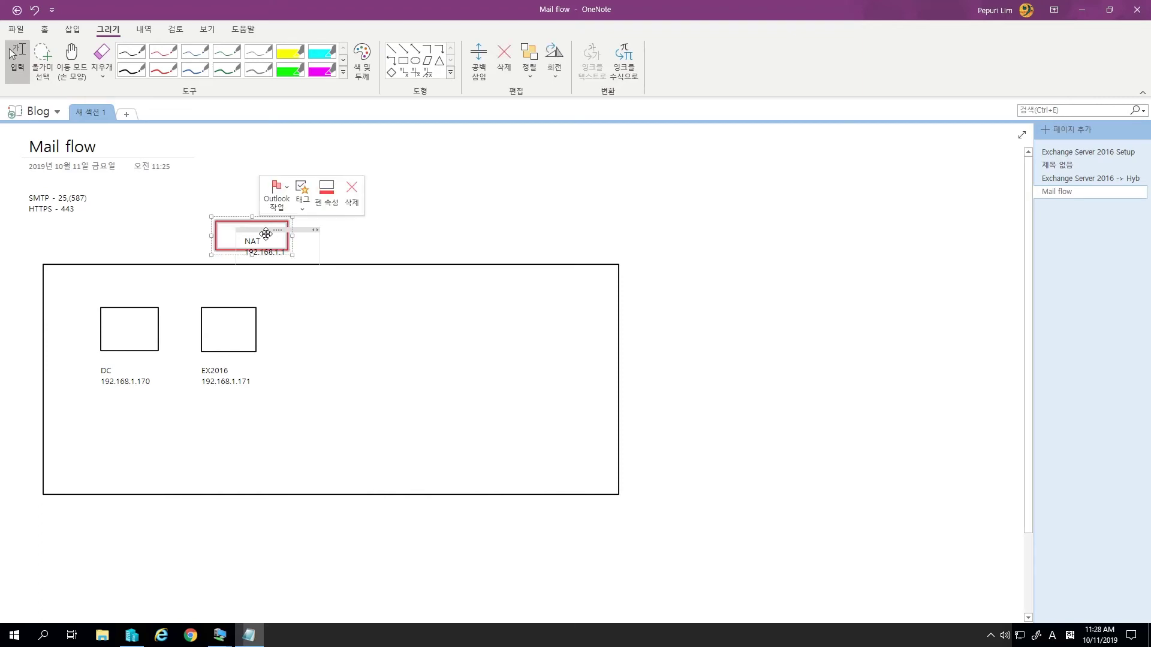
drag(255, 226, 298, 174)
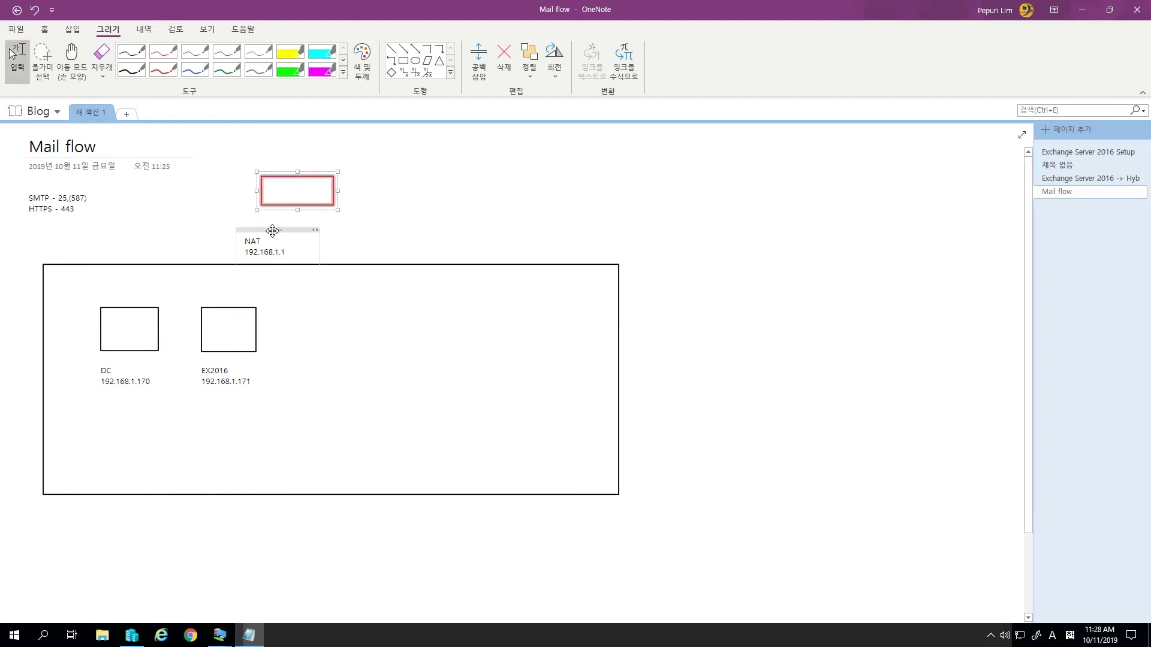
drag(286, 224, 300, 210)
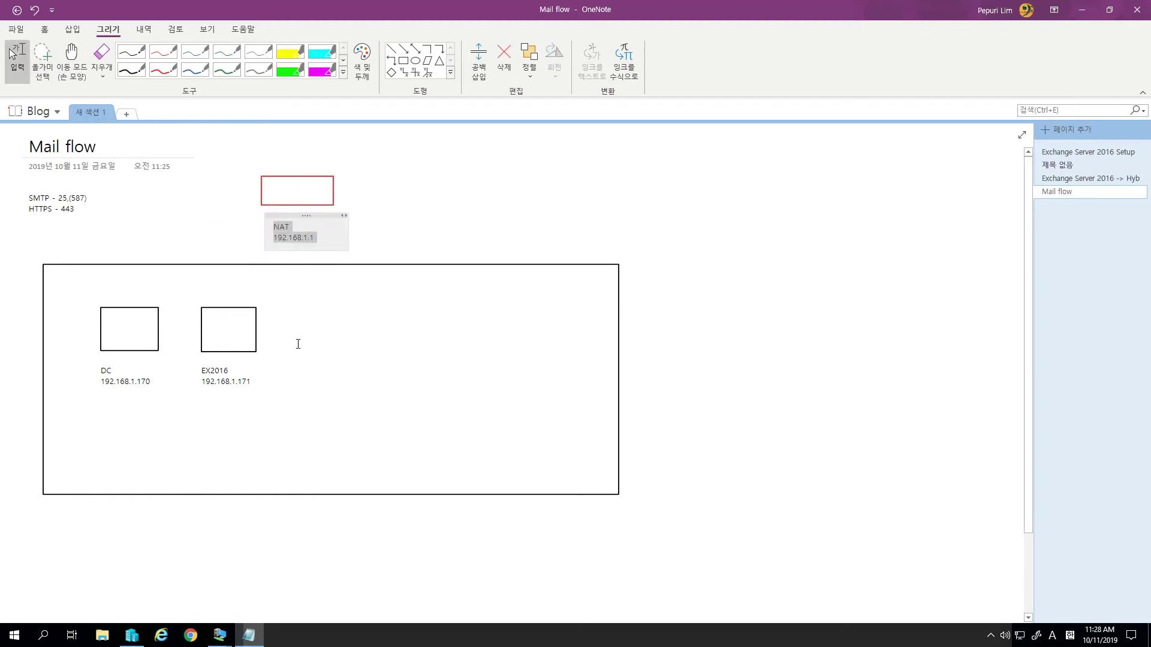
click(238, 381)
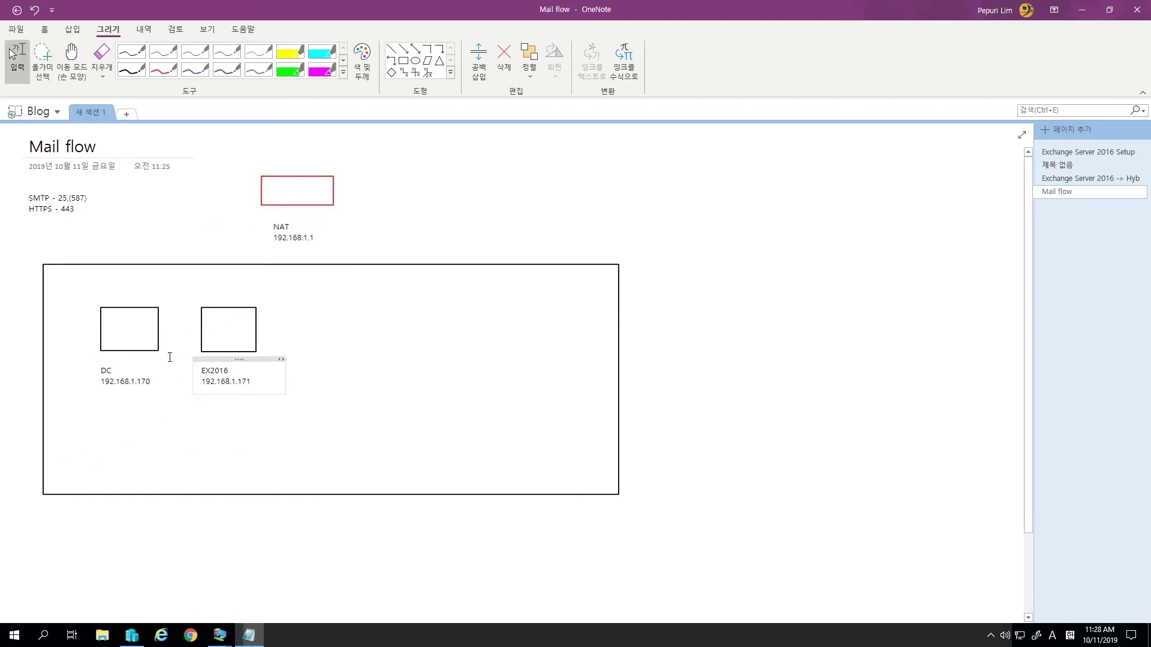
click(12, 54)
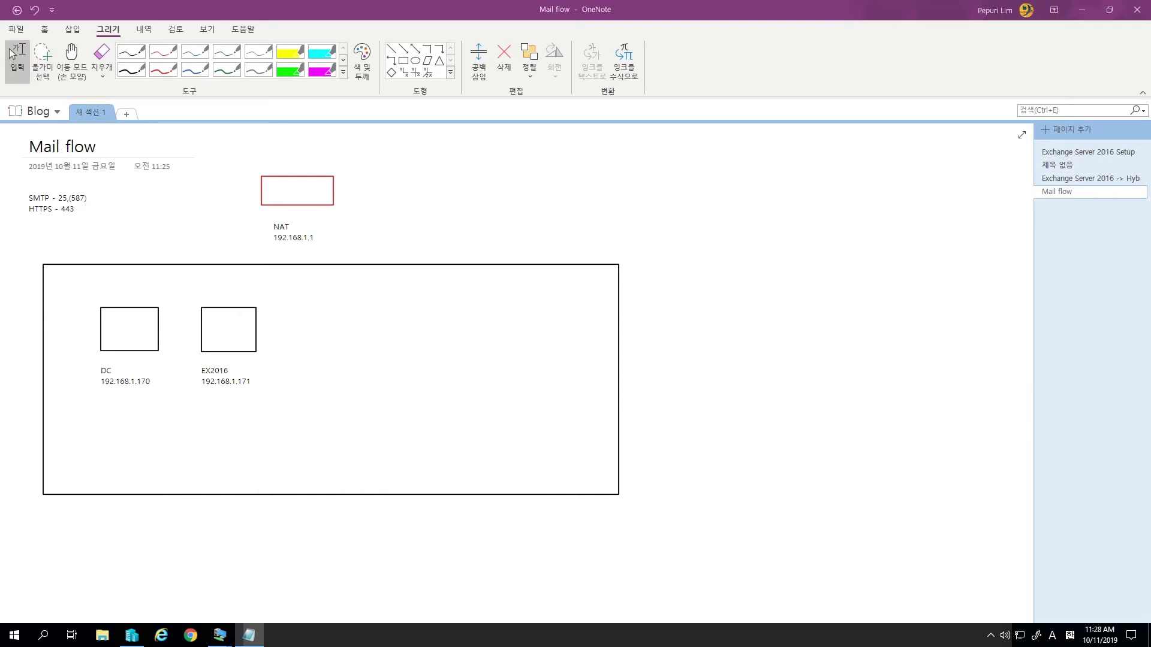
- Ink a dark-blue arrow into NAT marked 25 and an arrow from NAT to EX2016
click(195, 71)
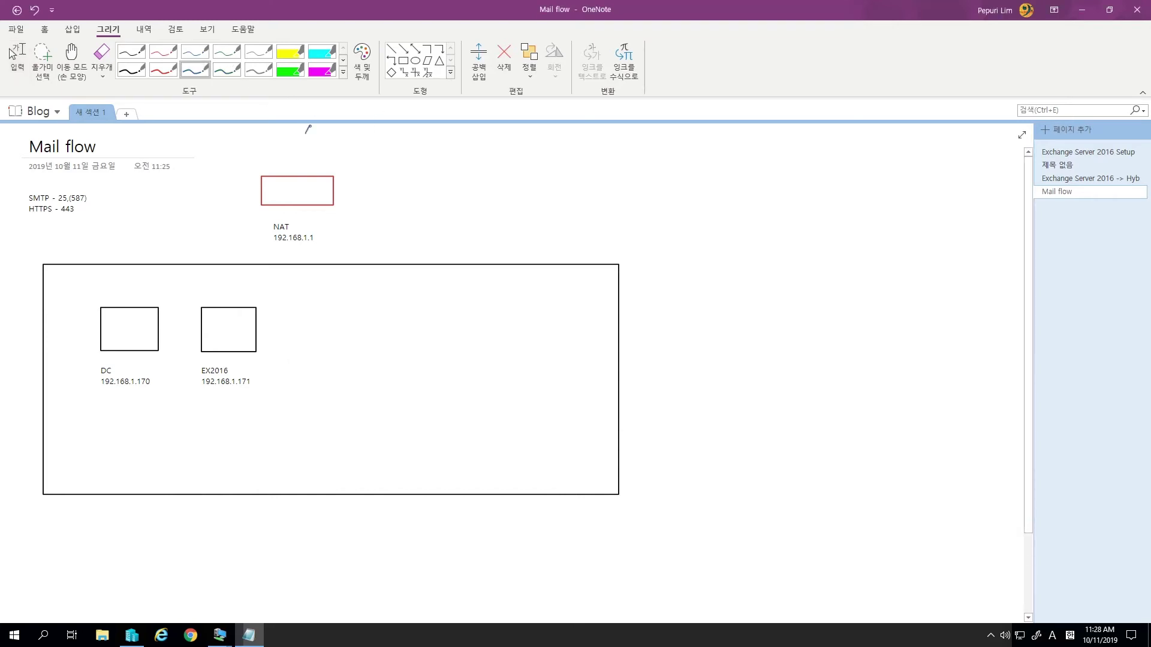
mouse_move(309, 127)
mouse_down()
mouse_move(290, 162)
mouse_move(326, 161)
mouse_up()
click(339, 159)
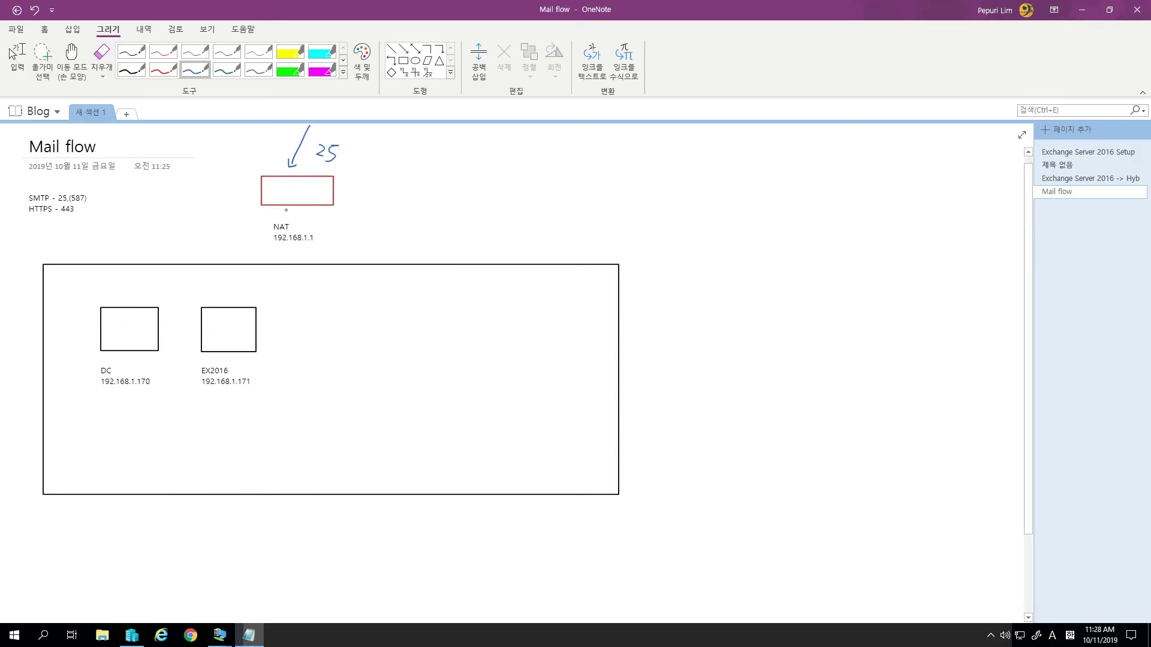
mouse_move(287, 209)
mouse_down()
mouse_move(221, 299)
mouse_move(238, 296)
mouse_up()
mouse_move(294, 218)
mouse_down()
mouse_move(289, 232)
mouse_move(321, 233)
mouse_up()
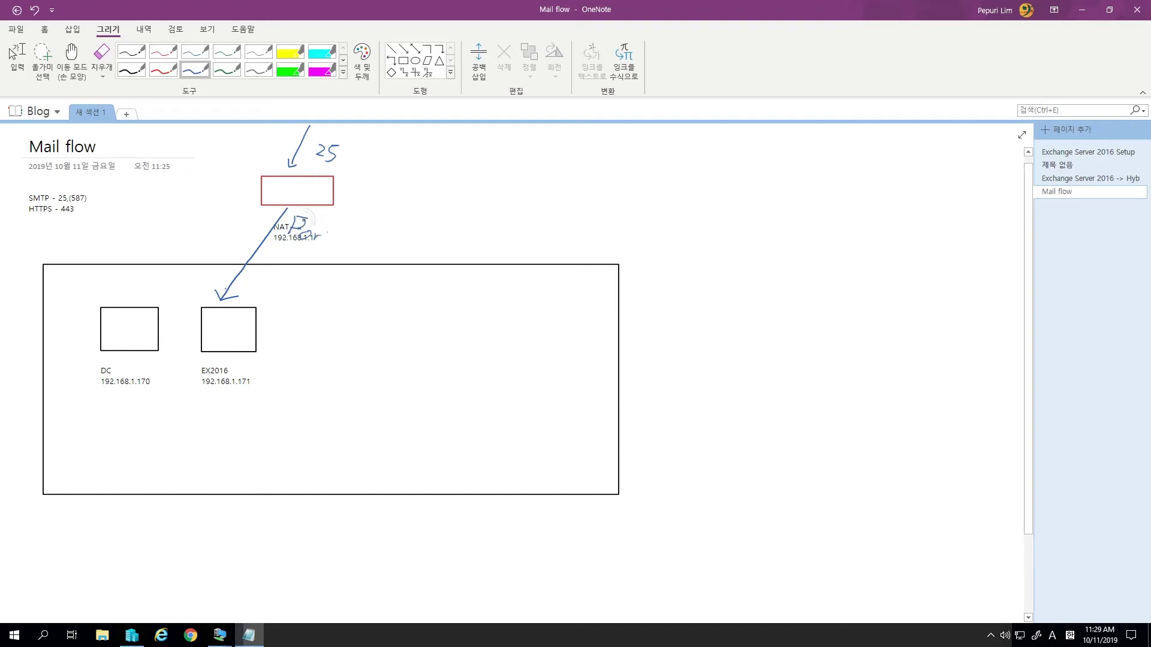
right_click(303, 220)
key(Escape)
key(Delete)
- Handwrite 'Port Forwarding' and '25, 443' beside the NAT-to-EX2016 arrow
mouse_move(291, 215)
mouse_down()
mouse_move(288, 228)
mouse_move(332, 225)
mouse_up()
click(331, 228)
mouse_move(338, 227)
mouse_down()
mouse_move(344, 217)
mouse_move(406, 243)
mouse_move(412, 258)
mouse_move(428, 243)
mouse_up()
click(349, 228)
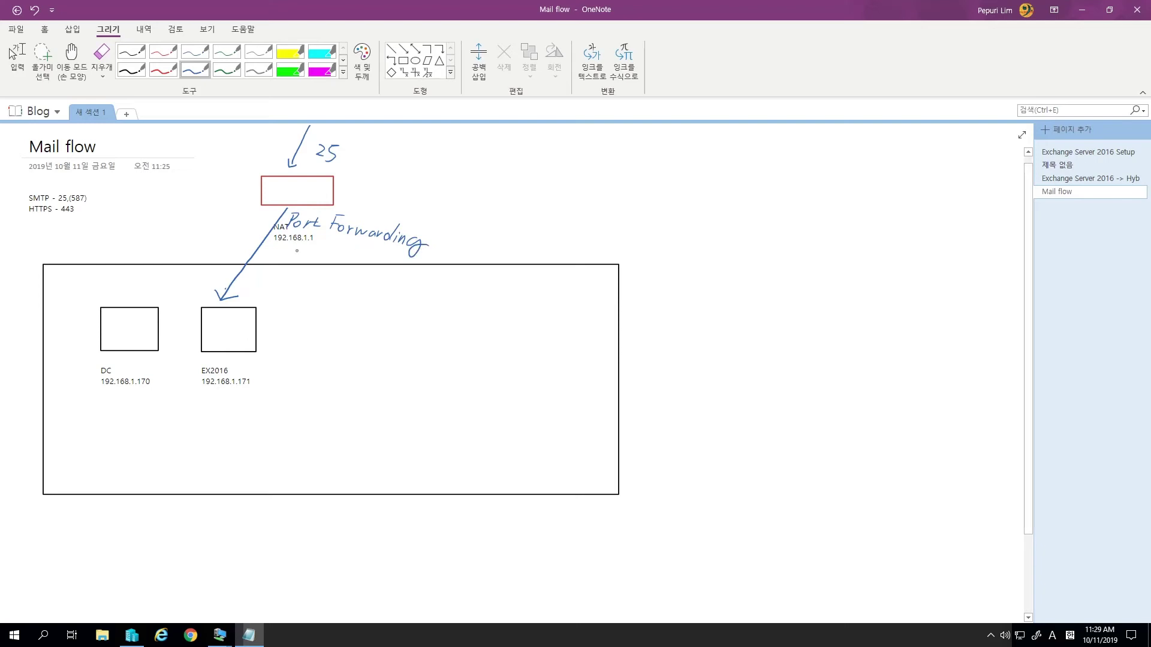
drag(297, 245, 372, 262)
key(Escape)
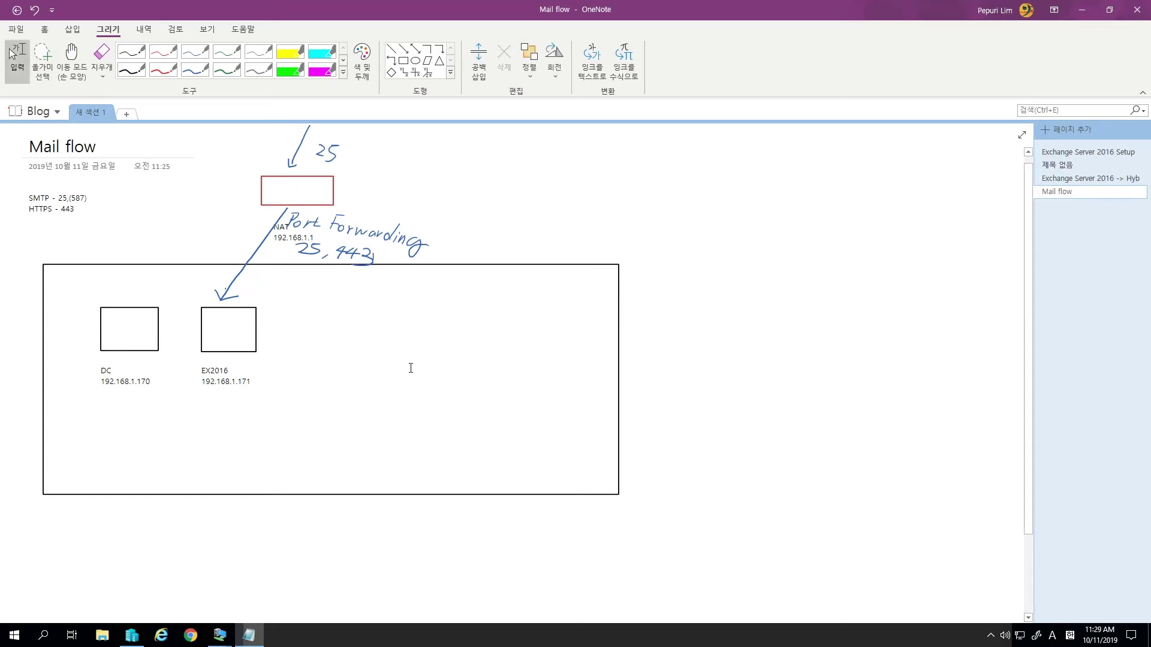
- Load the router admin page at 192.168.1.1 in a new tab in the VM's browser
click(243, 636)
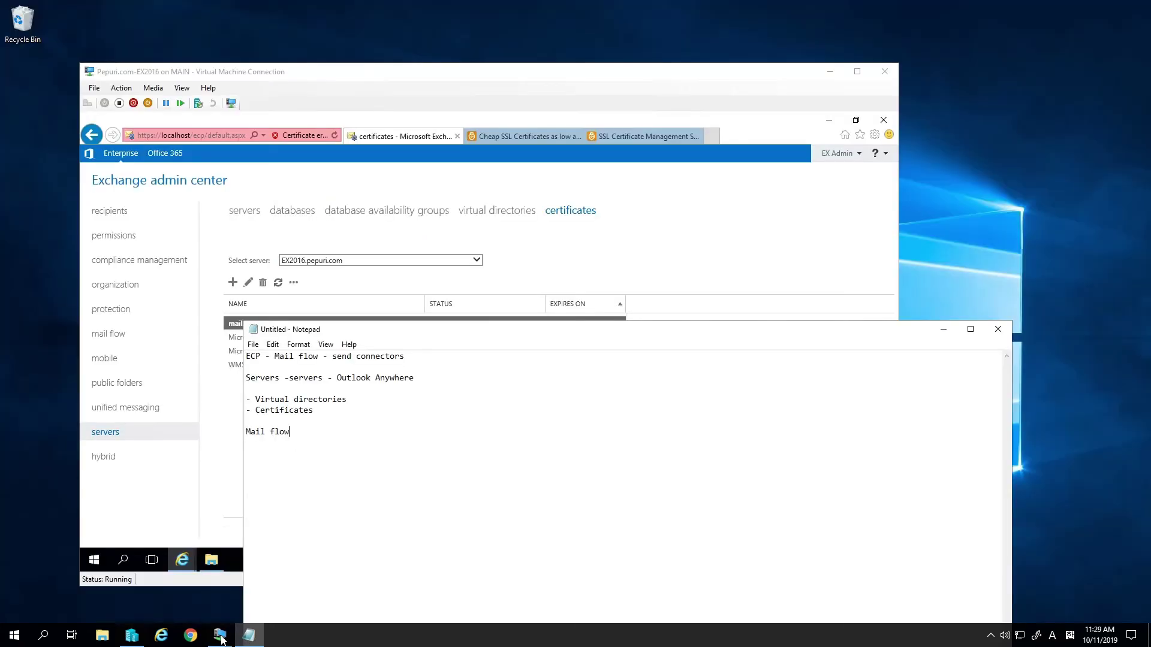
mouse_move(222, 640)
click(449, 416)
click(711, 136)
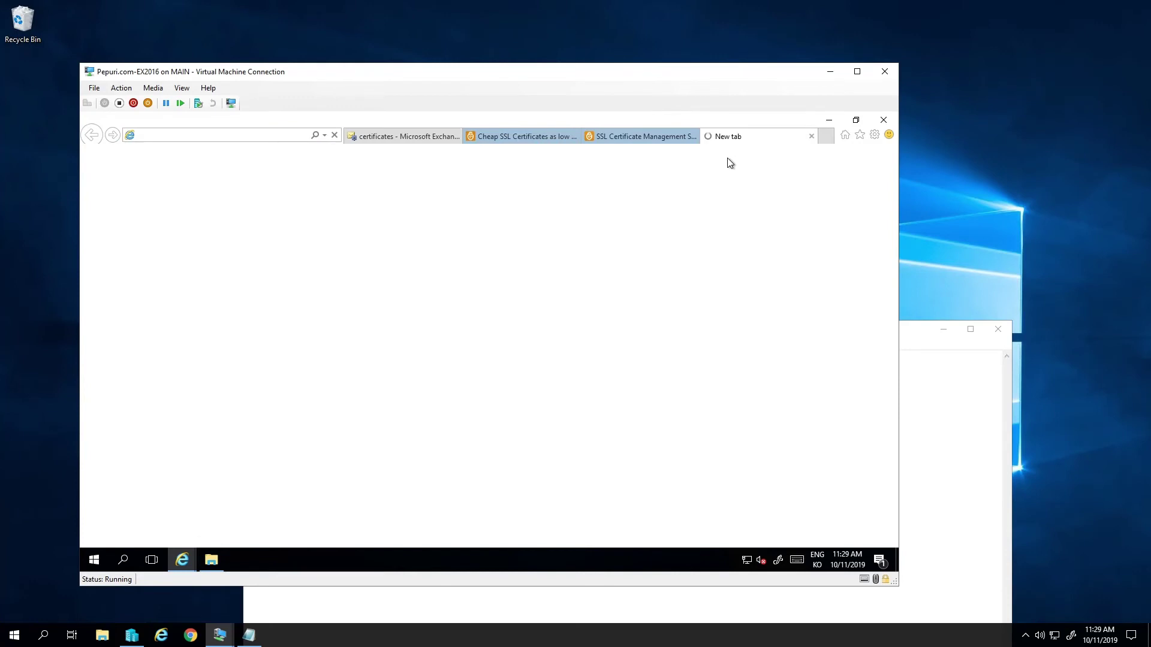
text(192.)
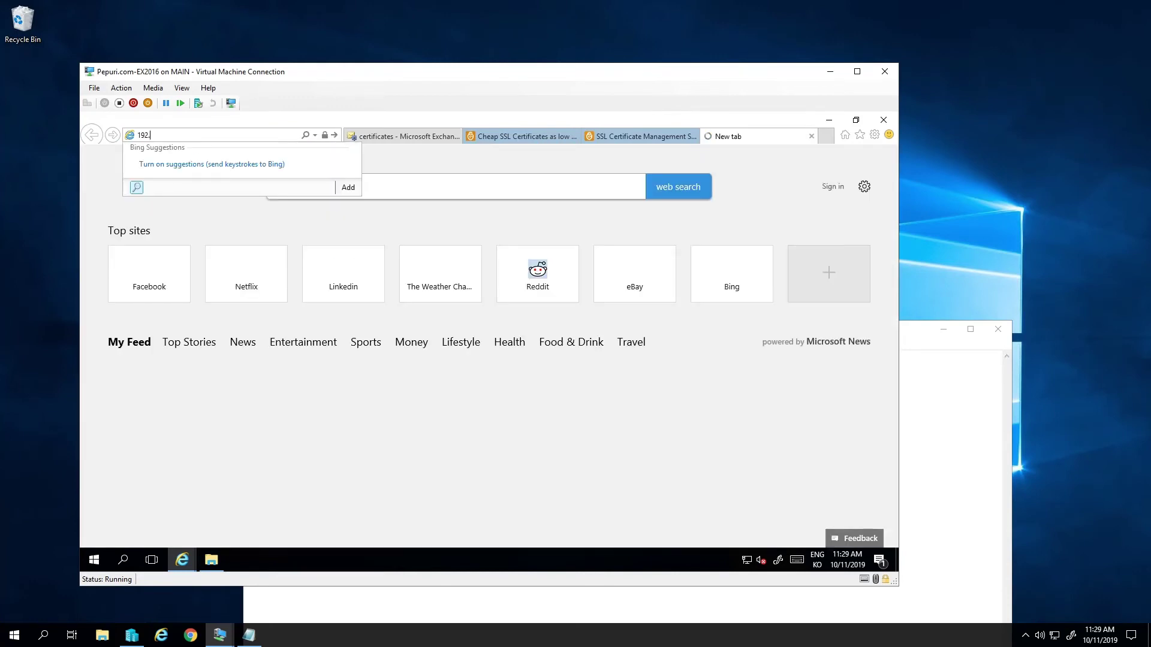
text(168.1.1)
key(Return)
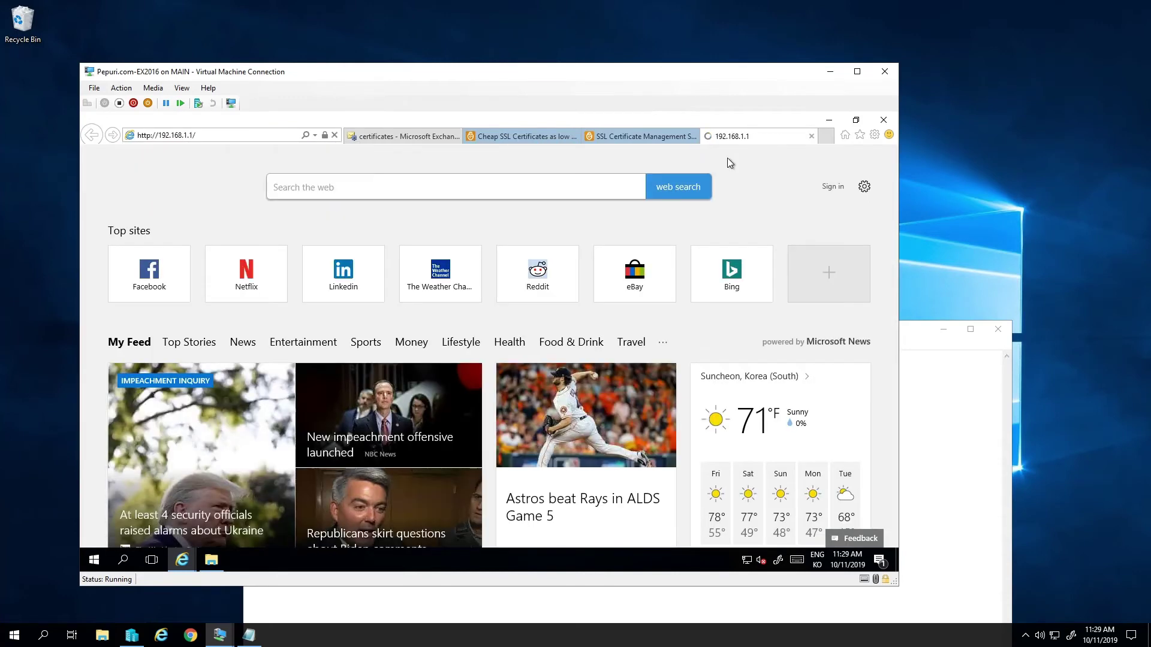
- Sign in with the router admin username and password, then expand Advanced Setup under Setup
text(li)
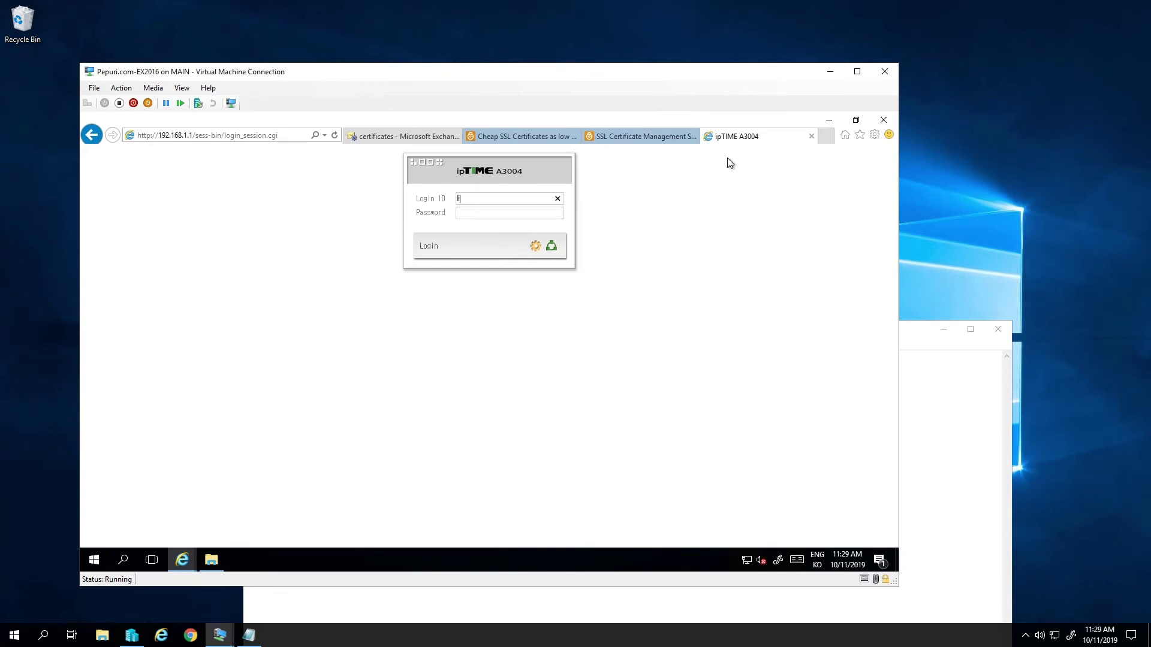
text(mcm)
key(Tab)
text(••••••)
key(Return)
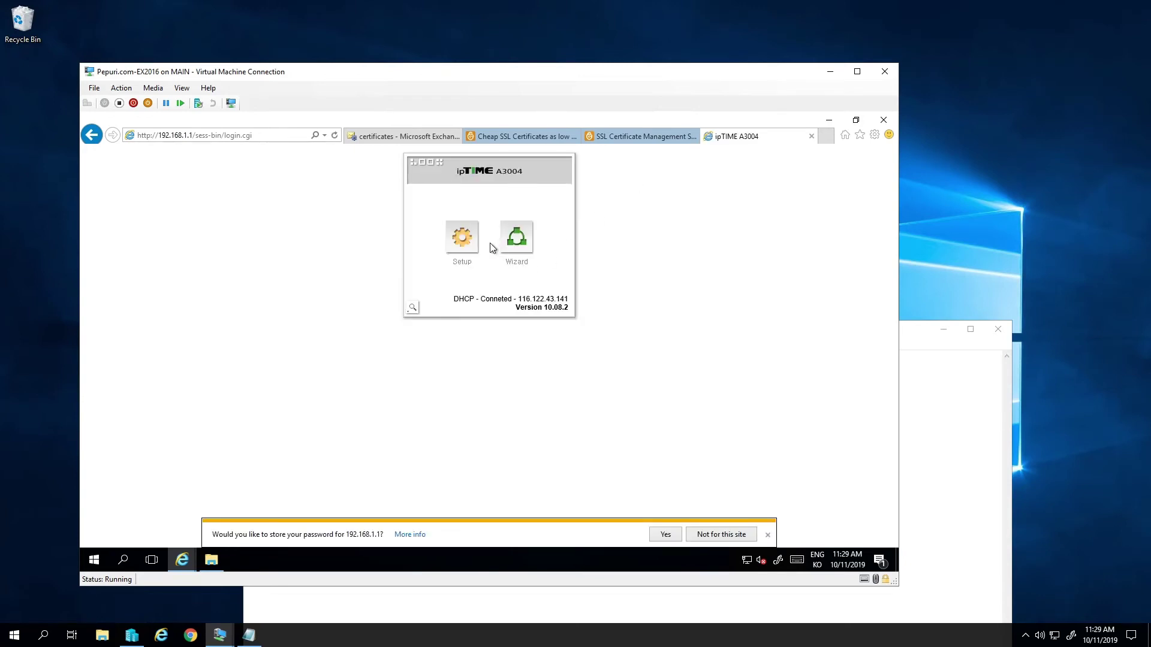
click(462, 237)
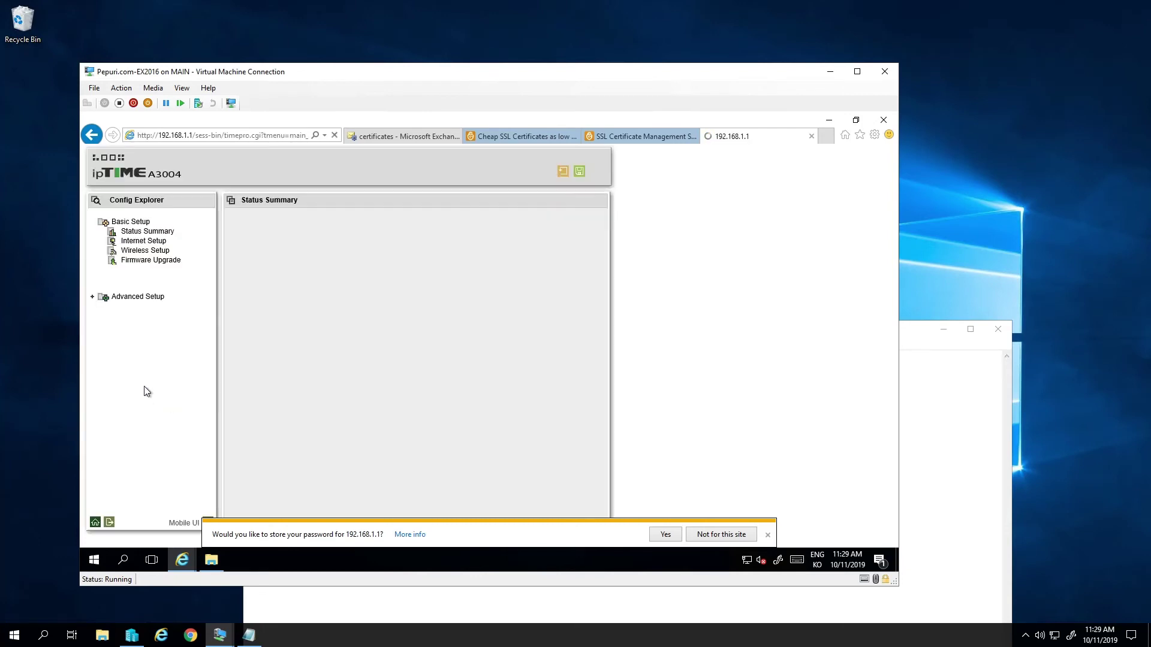
click(142, 296)
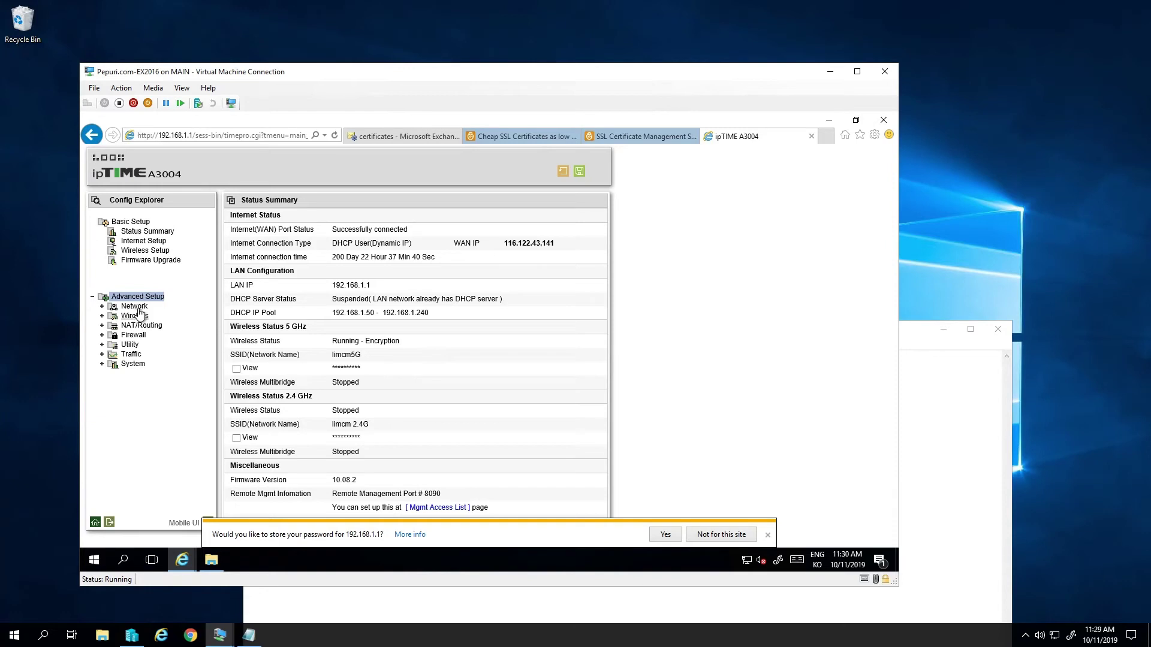
- In NAT/Routing Port Forwarding, point the Contoso-SMTP (port 25) rule to 192.168.1.171
click(134, 306)
click(141, 354)
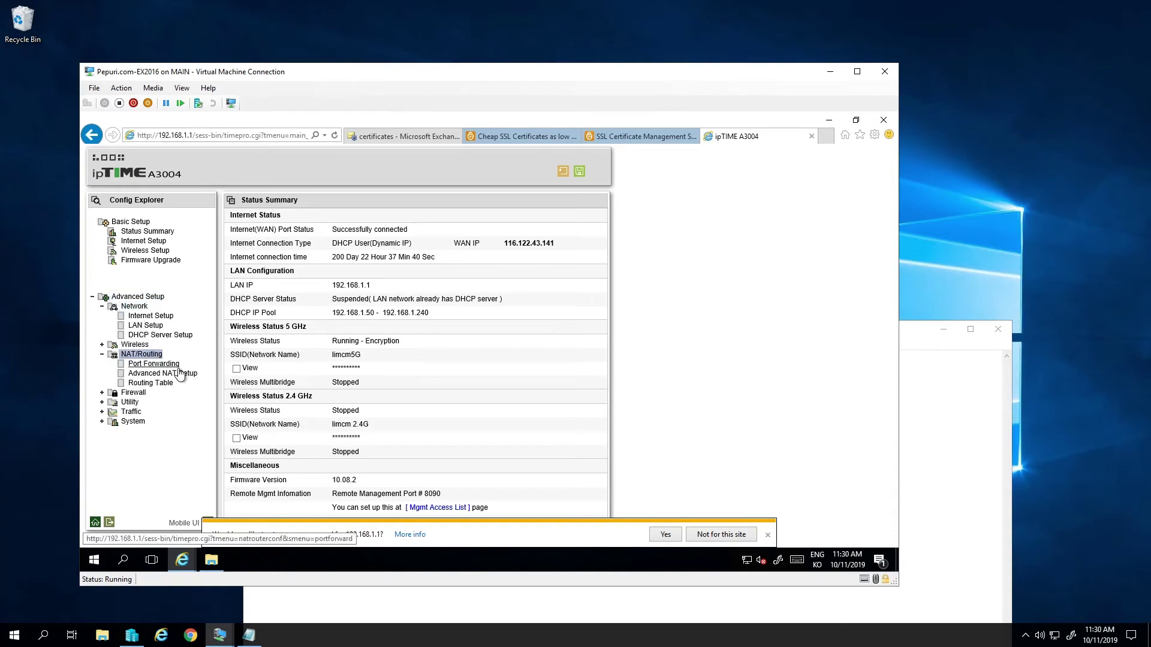
click(155, 364)
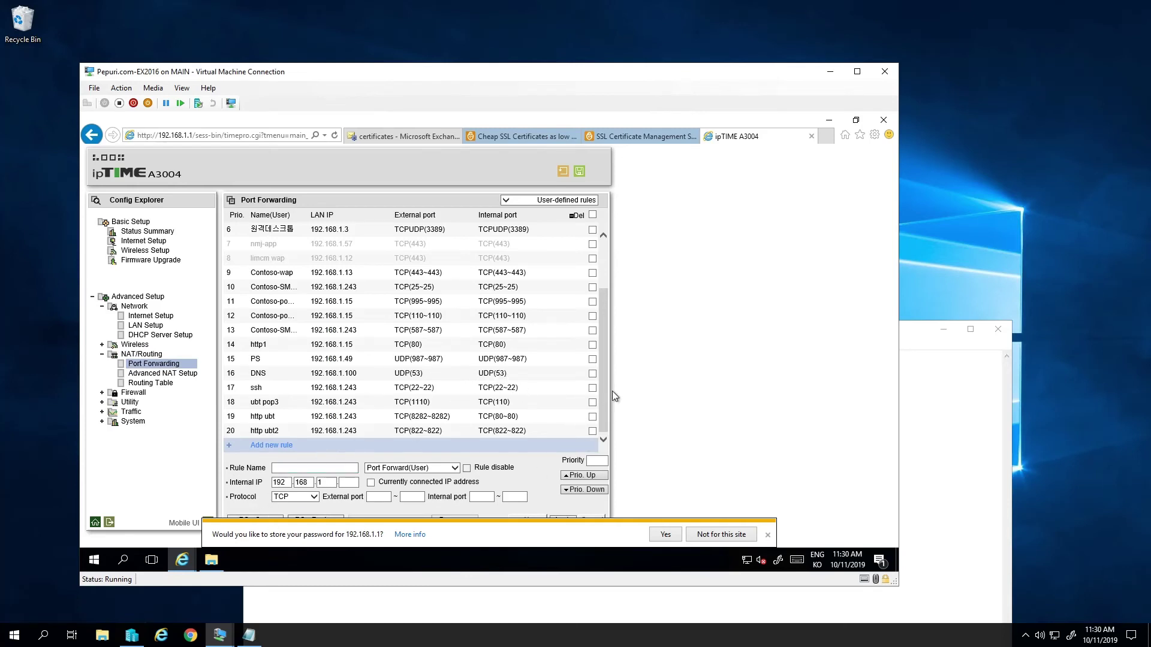
click(465, 292)
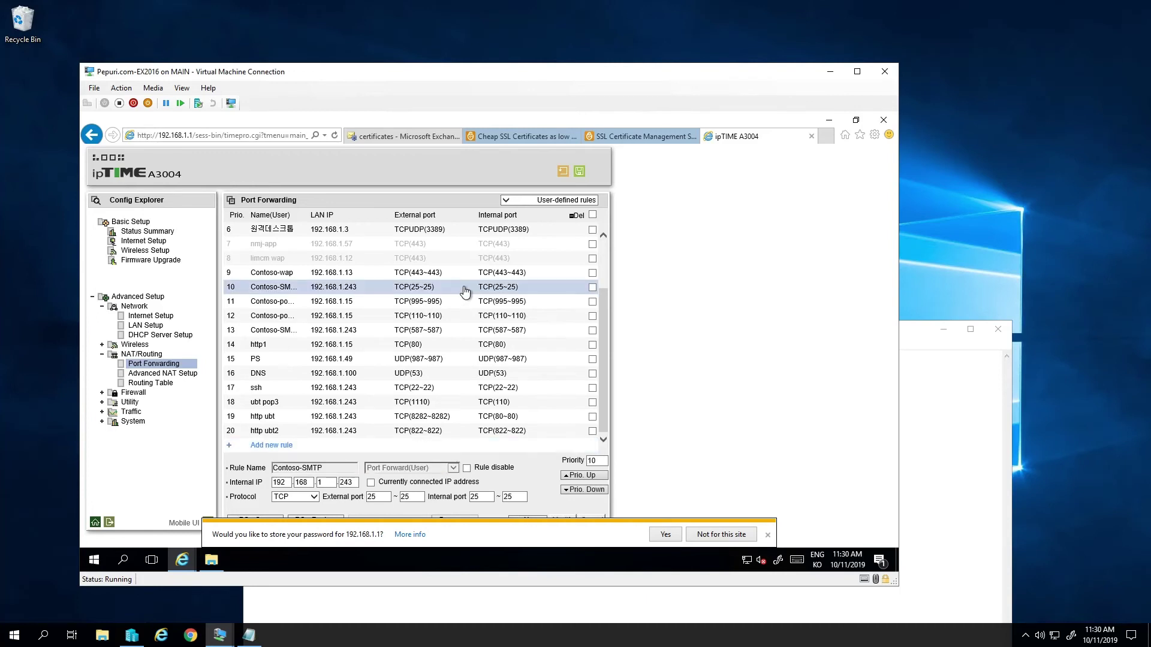
click(767, 536)
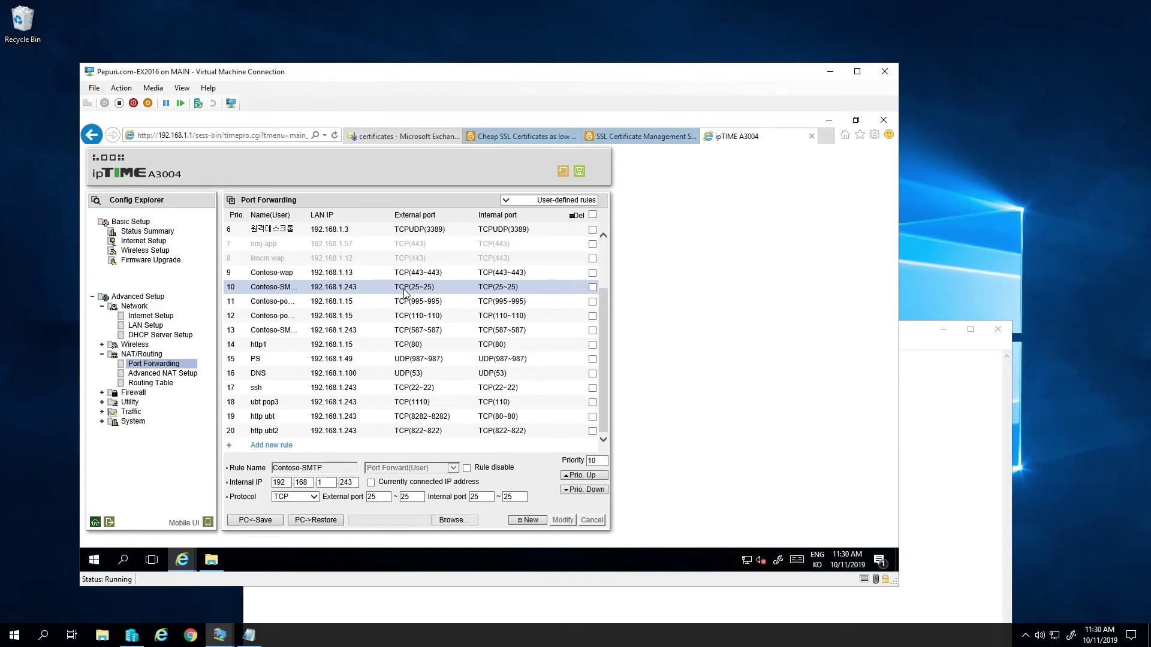
double_click(350, 483)
text(171)
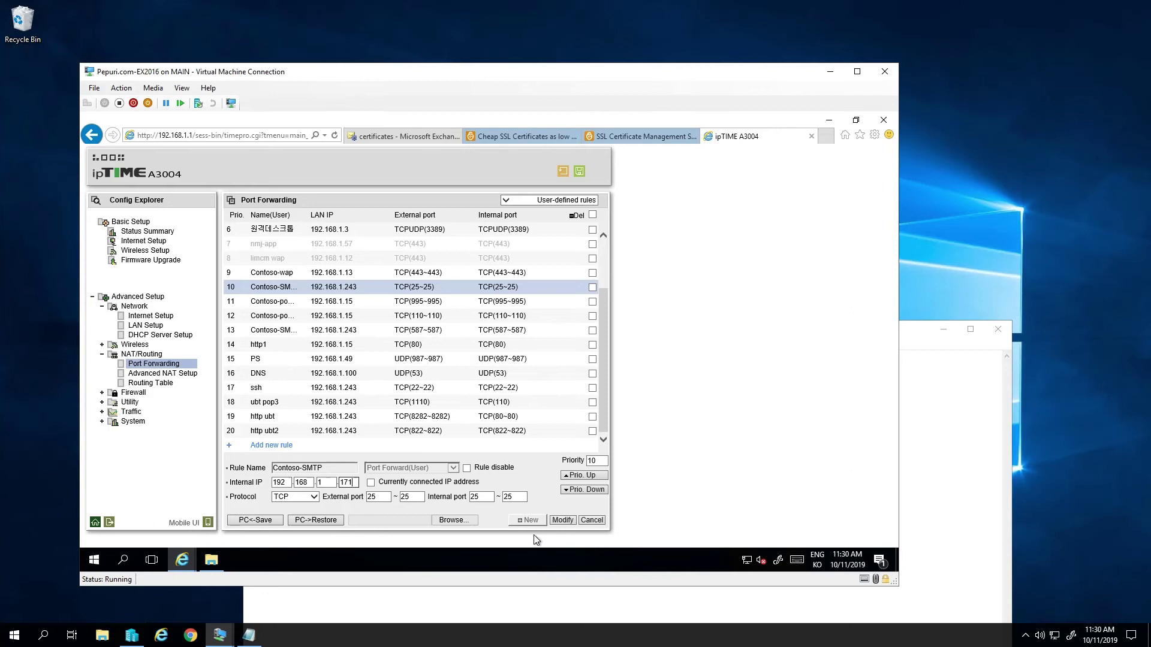
click(563, 520)
- Change the Contoso-wap (port 443) rule's internal IP to 192.168.1.171
click(413, 275)
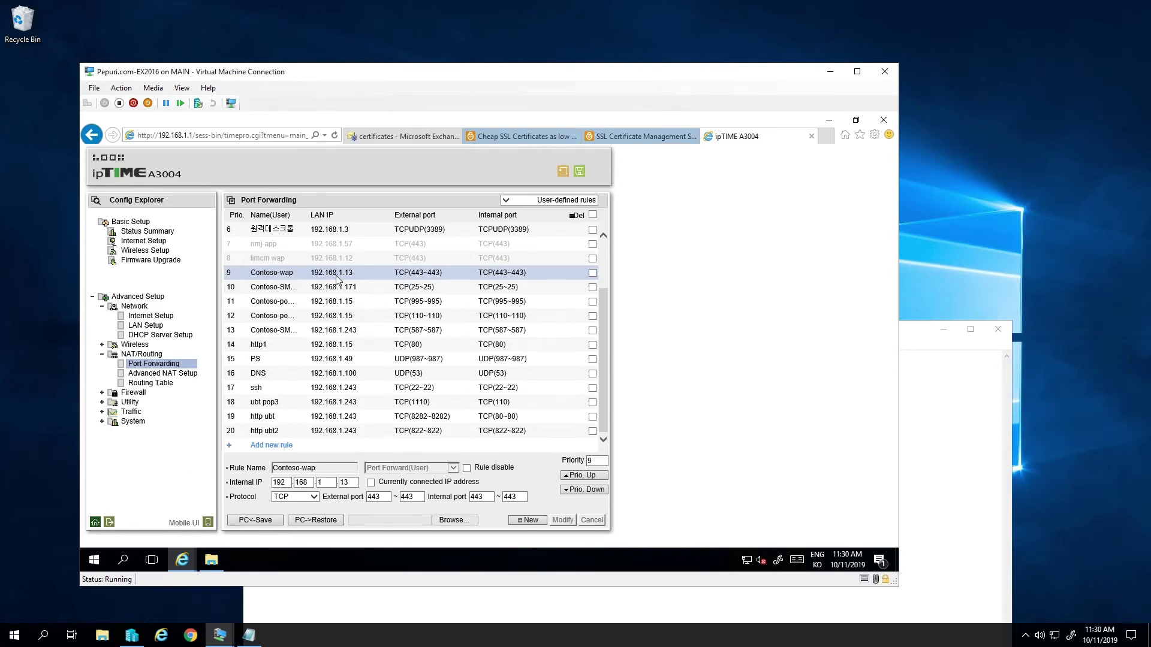
double_click(350, 485)
text(1)
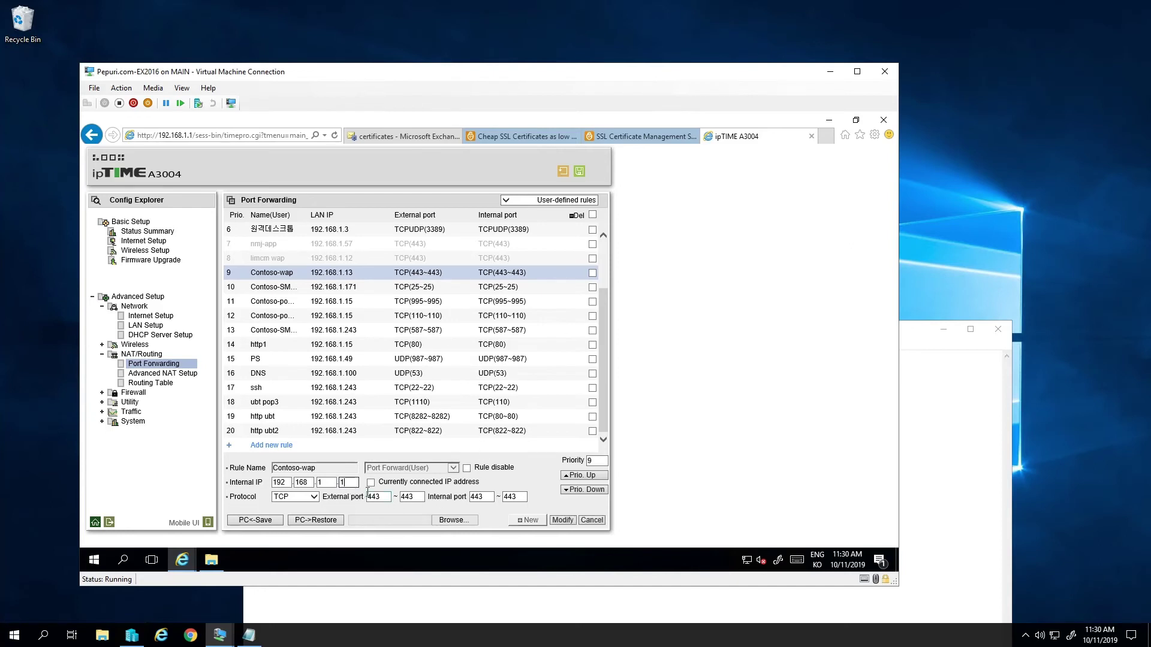
text(71)
click(563, 520)
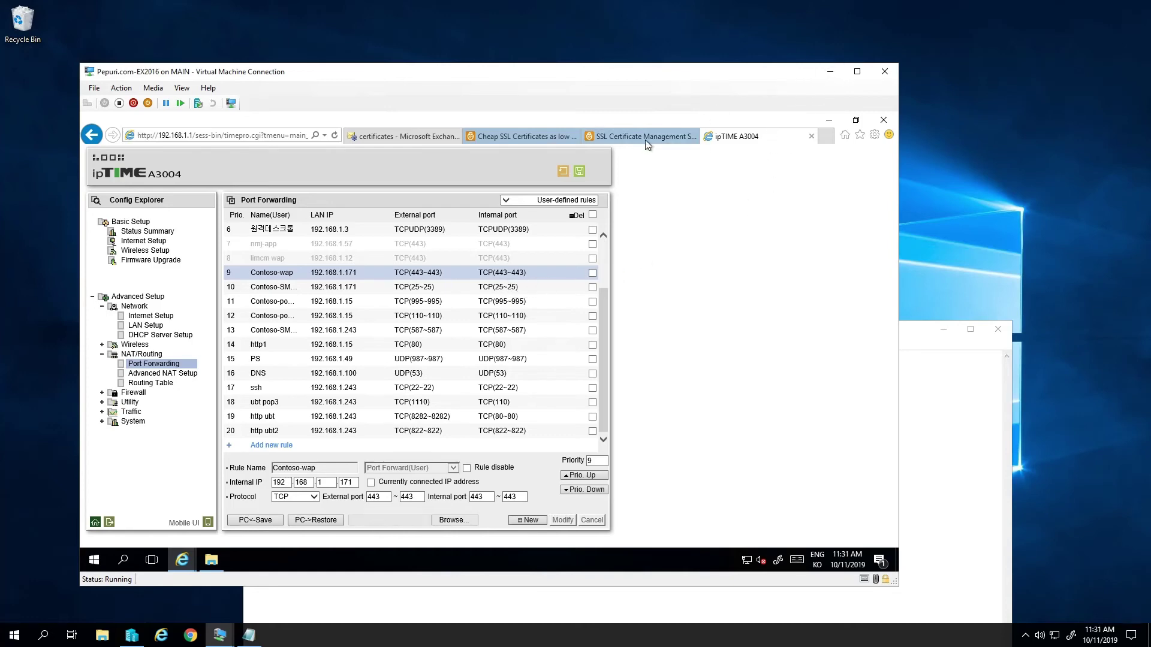
- Glance over the SSL certificate and Exchange certificate browser tabs, then return to OneNote
click(615, 139)
click(538, 136)
click(403, 136)
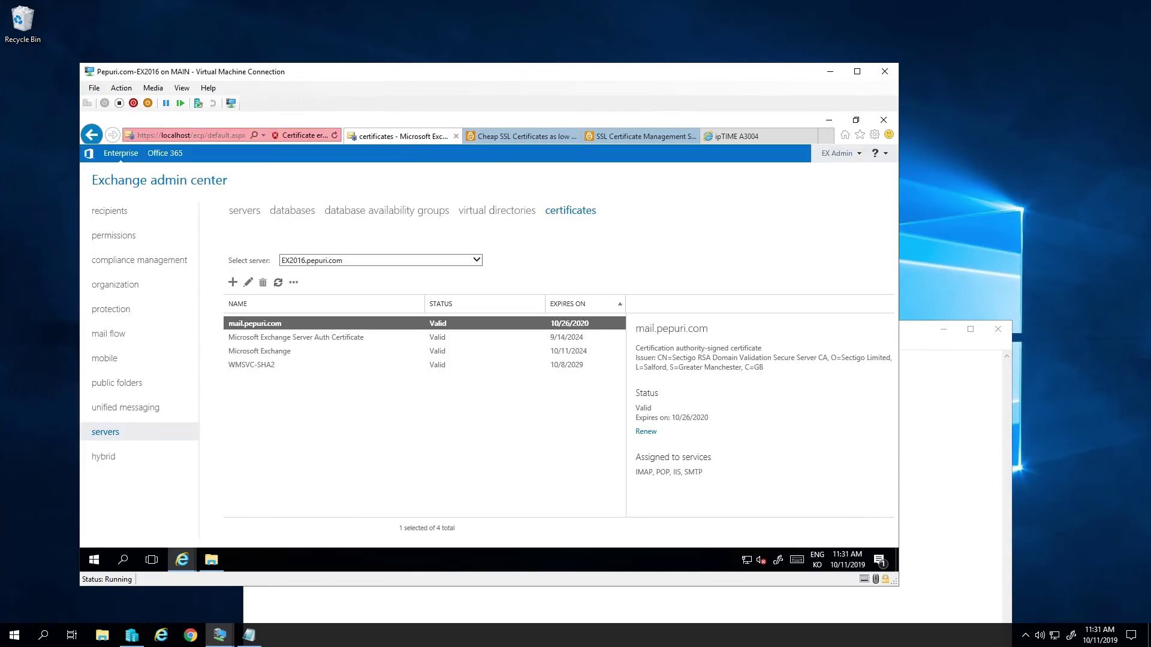
key(alt+Tab)
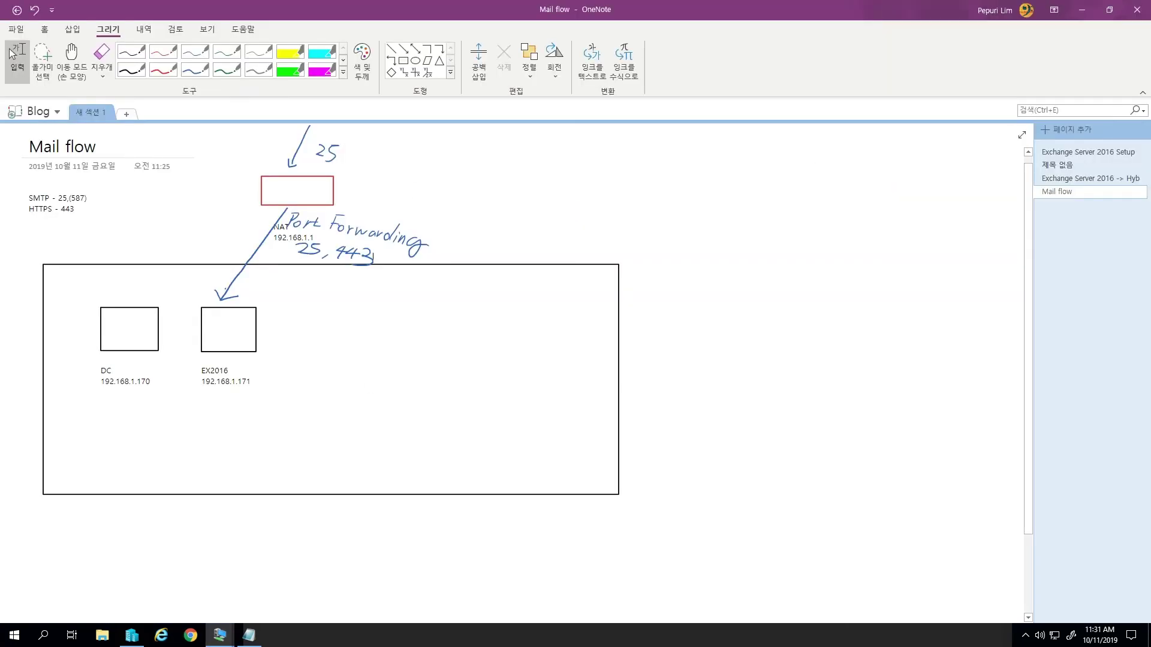
- Type 'Pepuri.com? External? IP', 'MX - SMTP' and 'HTTPS: 443' as a note below the diagram
click(74, 544)
text(Pepuri)
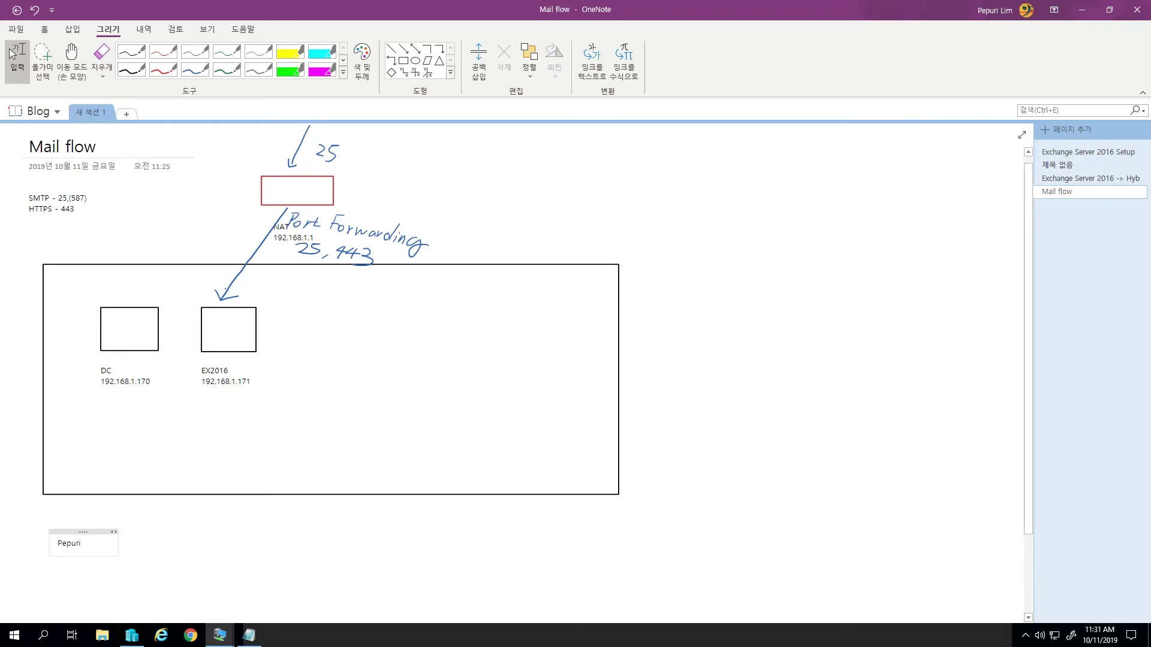
text(.com?)
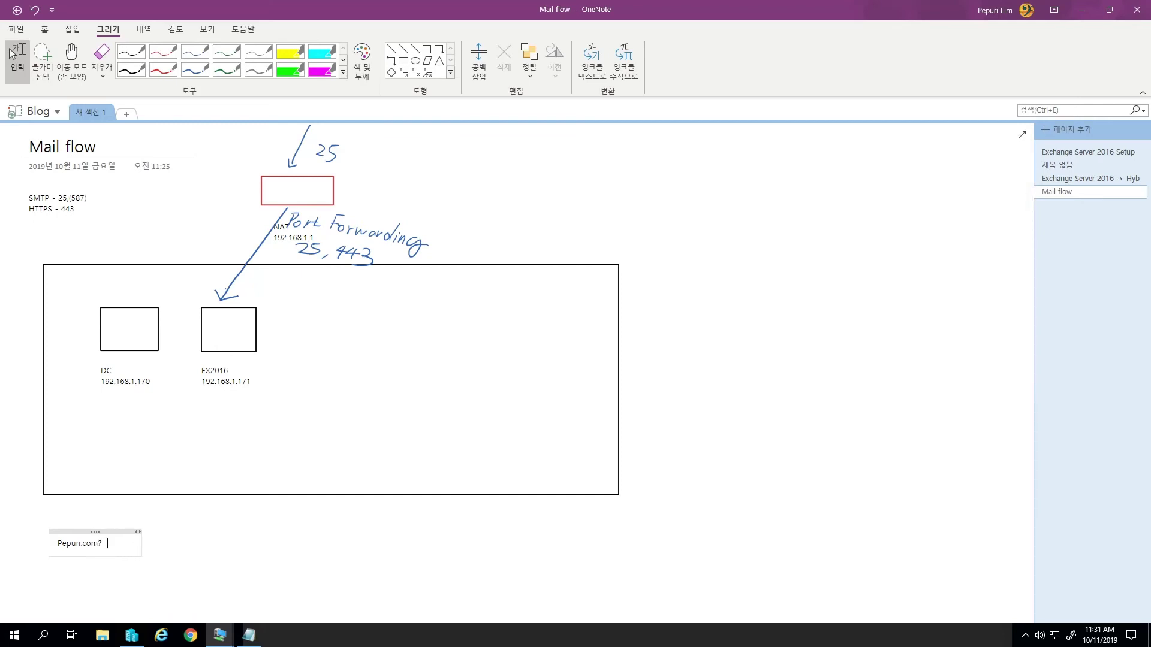
text(  External? IP)
key(Return)
key(Return)
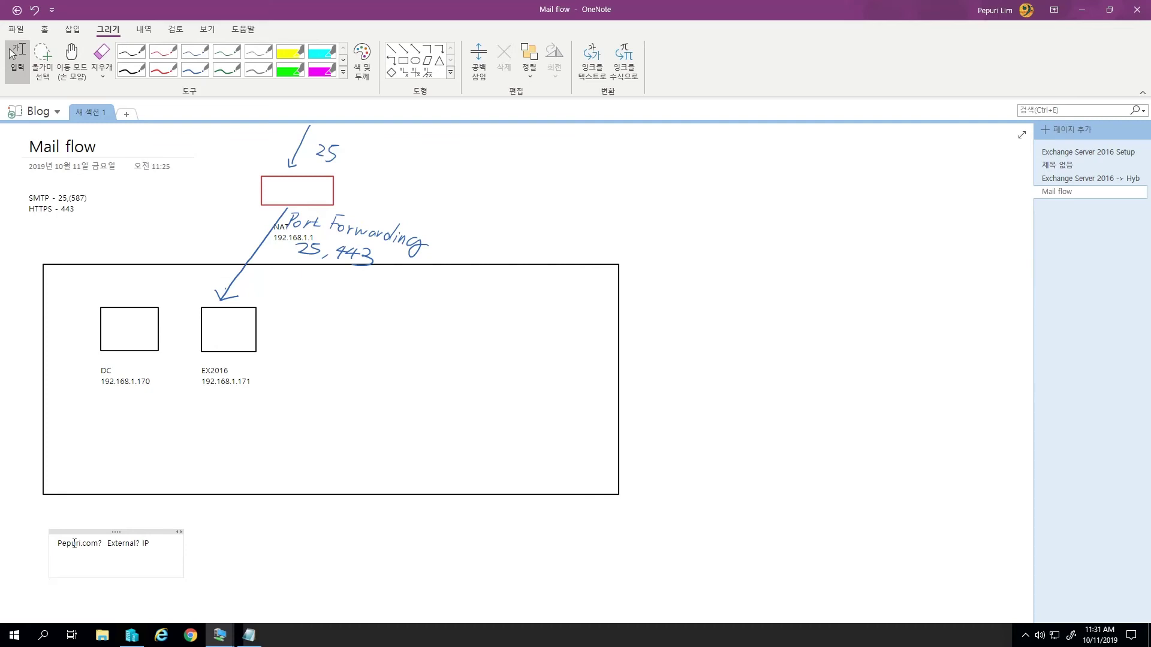
text(M)
text(X - SMTP)
key(Return)
text(HTT)
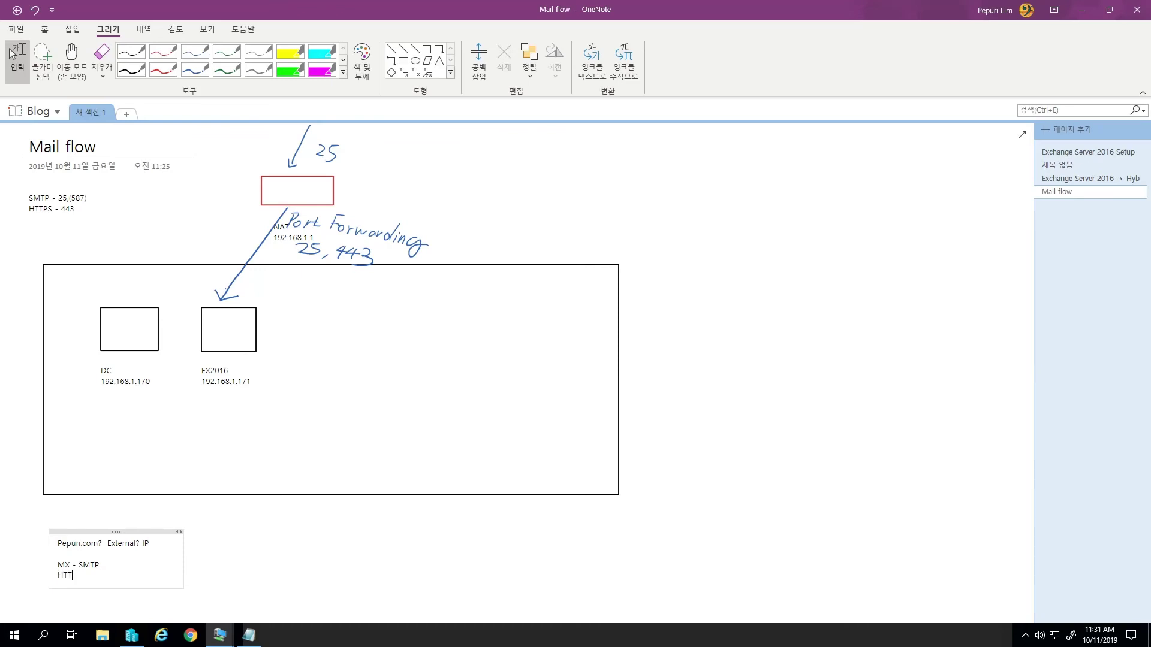
text(PS: 443)
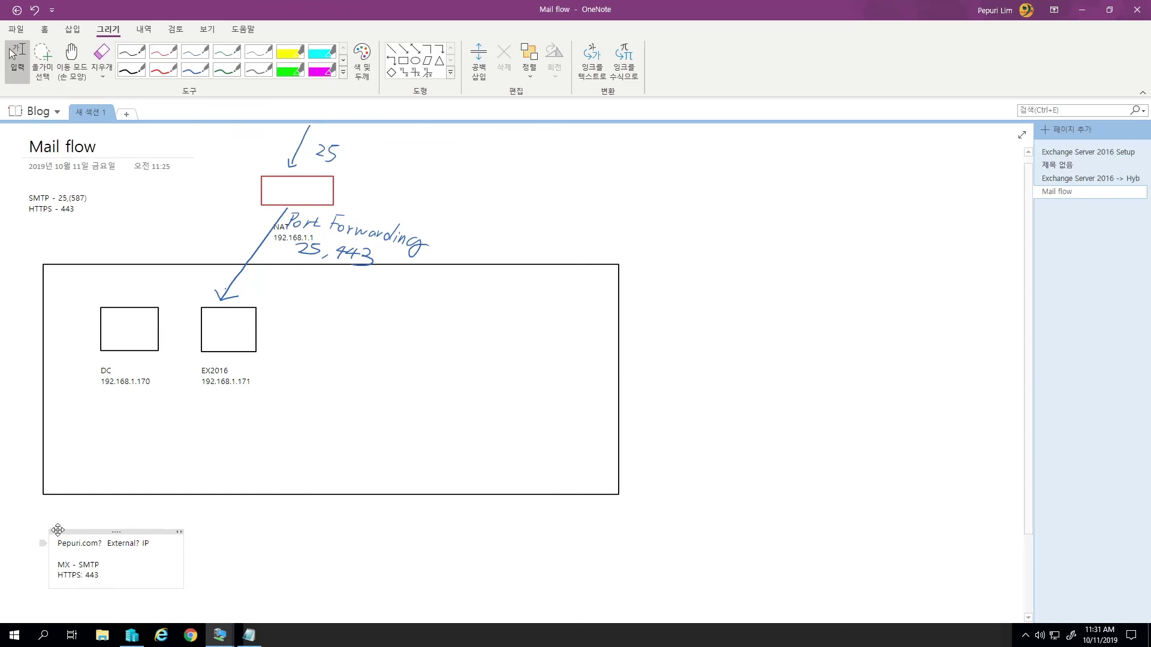
- On the NS00 VM's DNS Manager, start a New Host record named 'mail' in pepuri.com
click(221, 635)
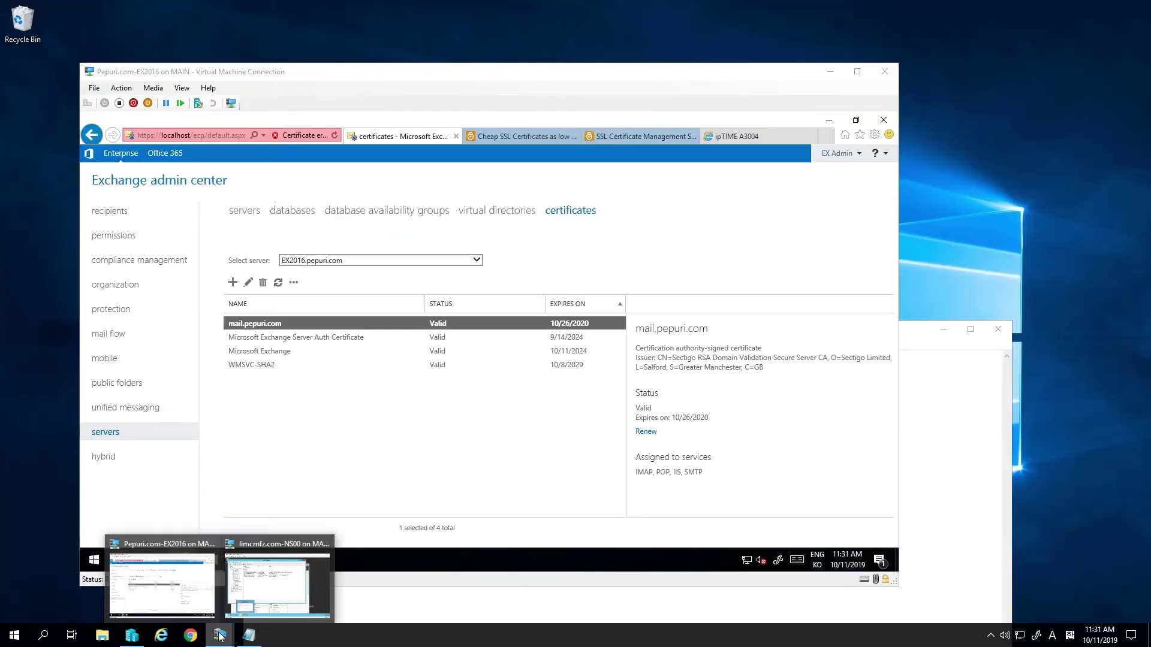
click(263, 588)
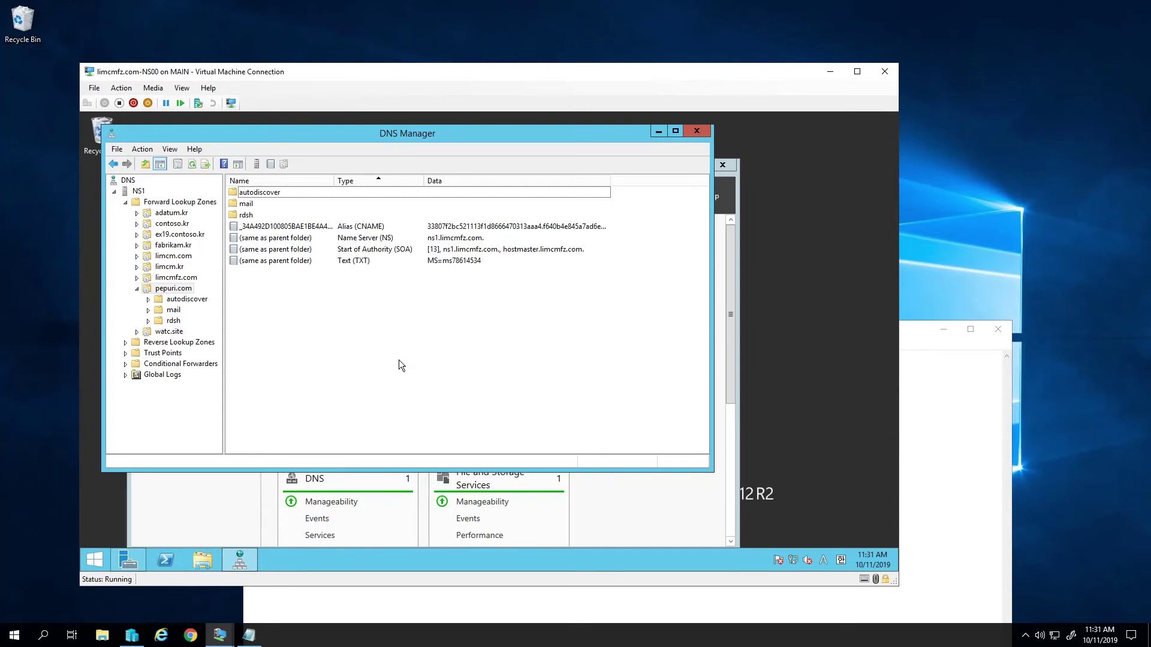
click(175, 289)
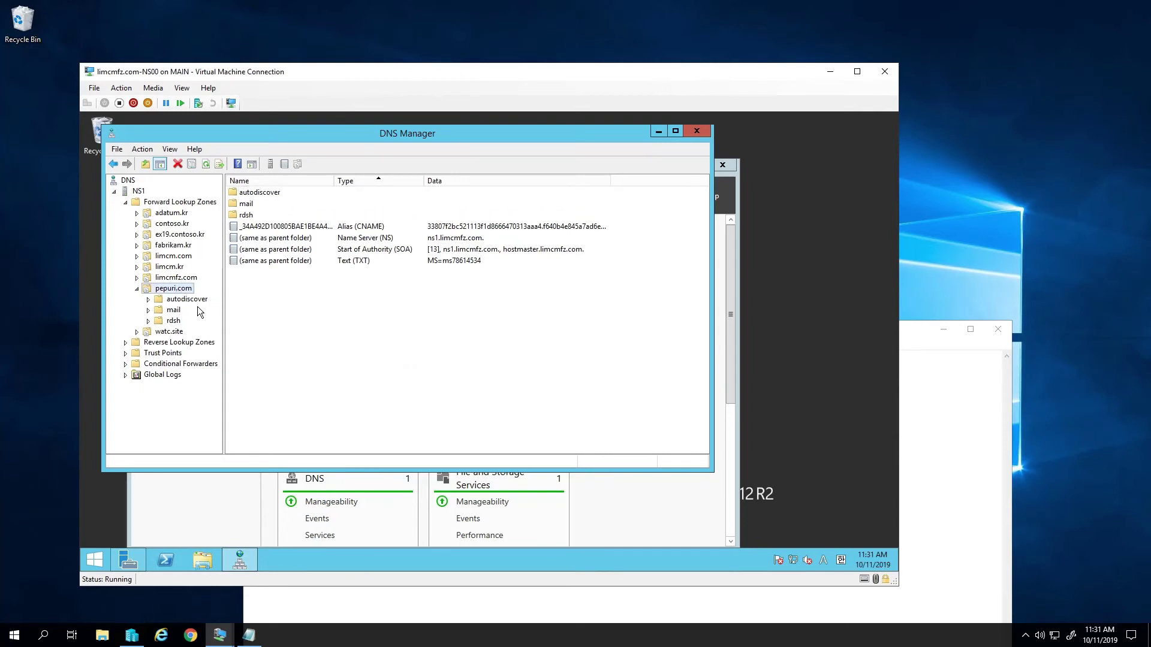
right_click(322, 318)
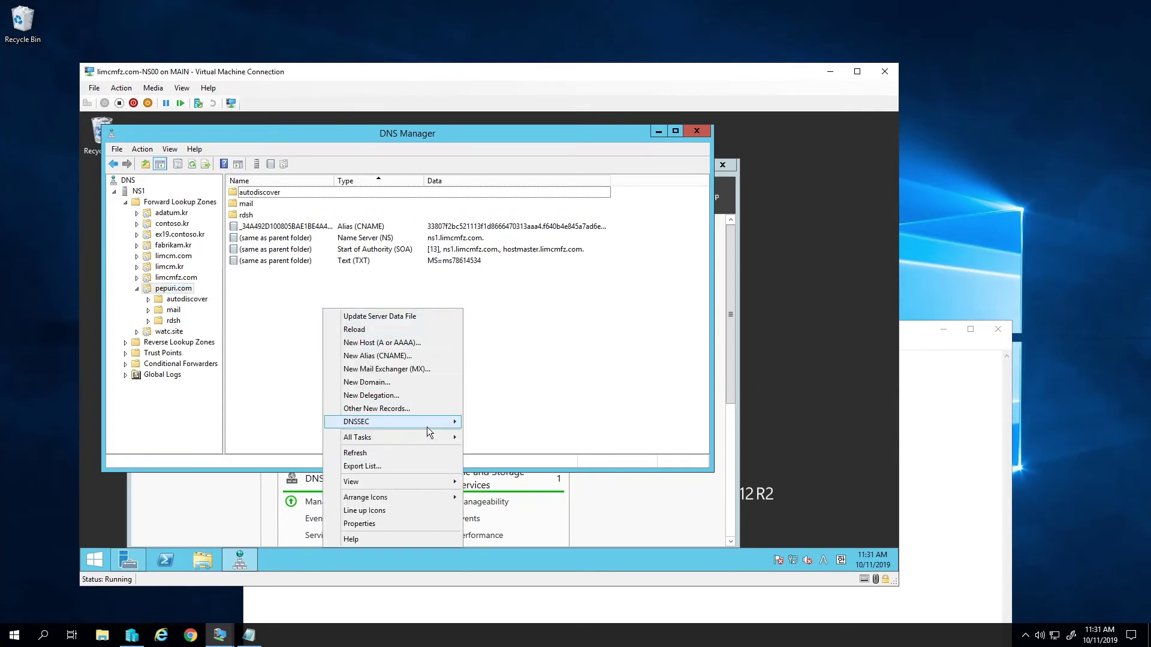
mouse_move(426, 427)
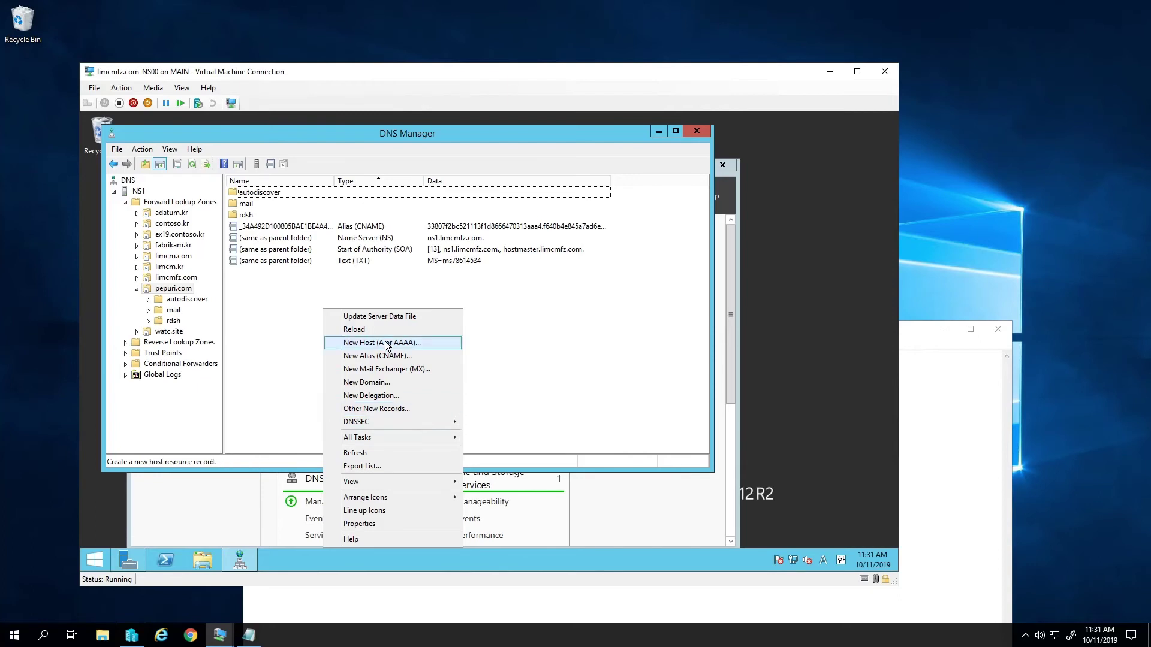
click(387, 344)
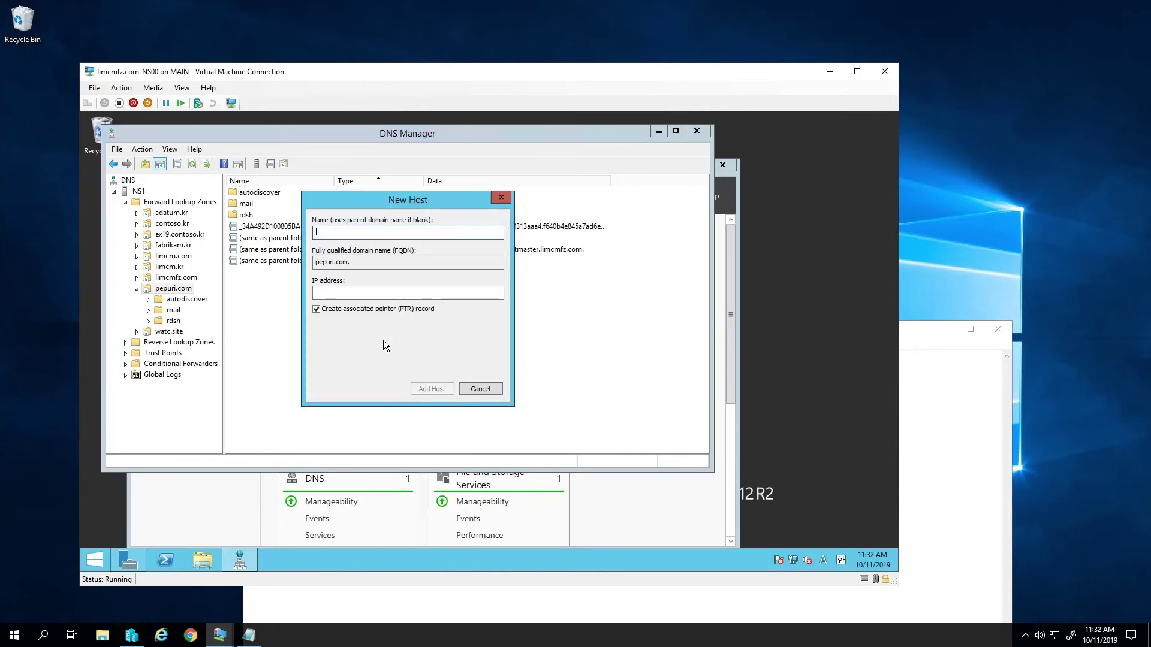
text(mail)
key(Tab)
key(Tab)
click(188, 637)
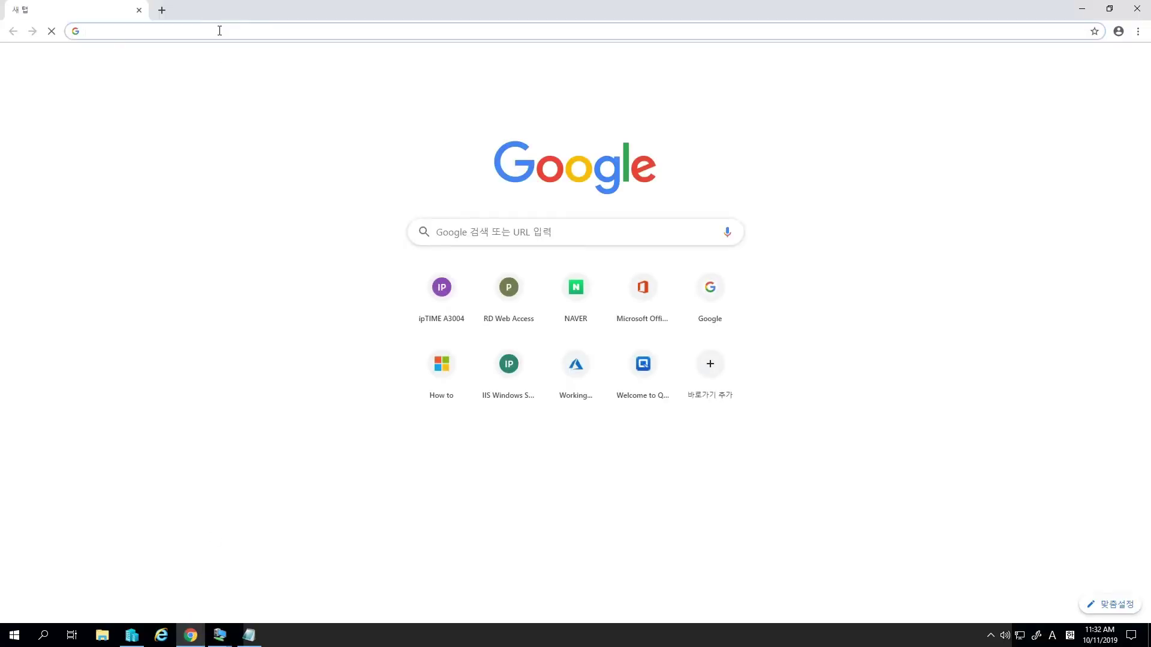
text(ipconfig.)
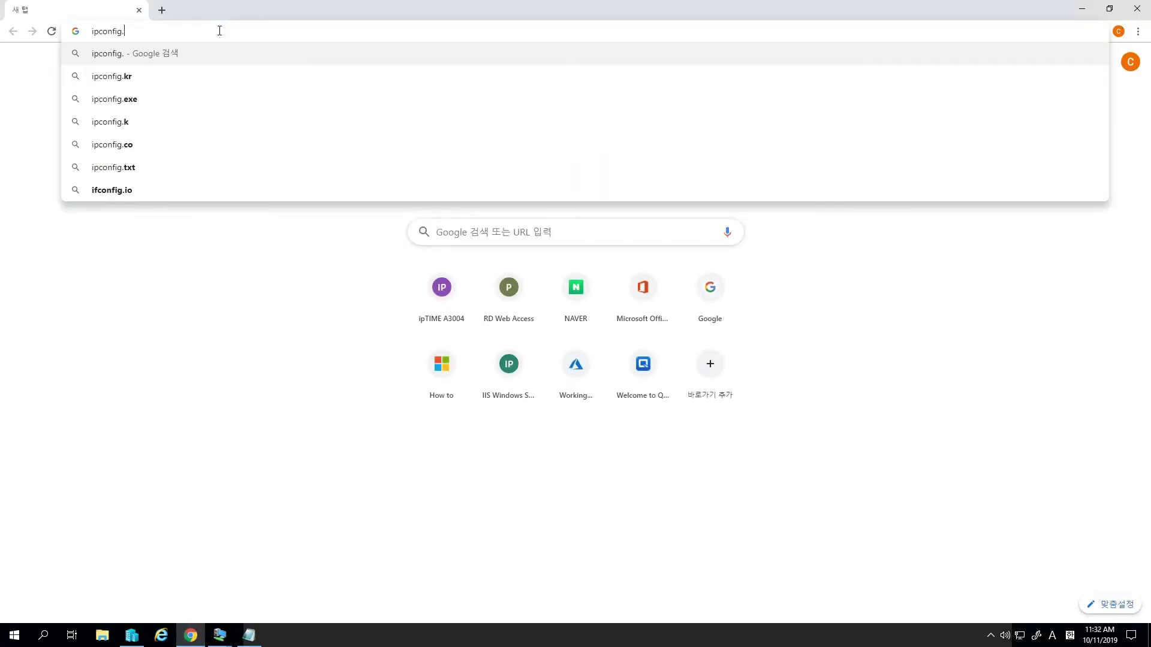
text(co.kr)
key(Return)
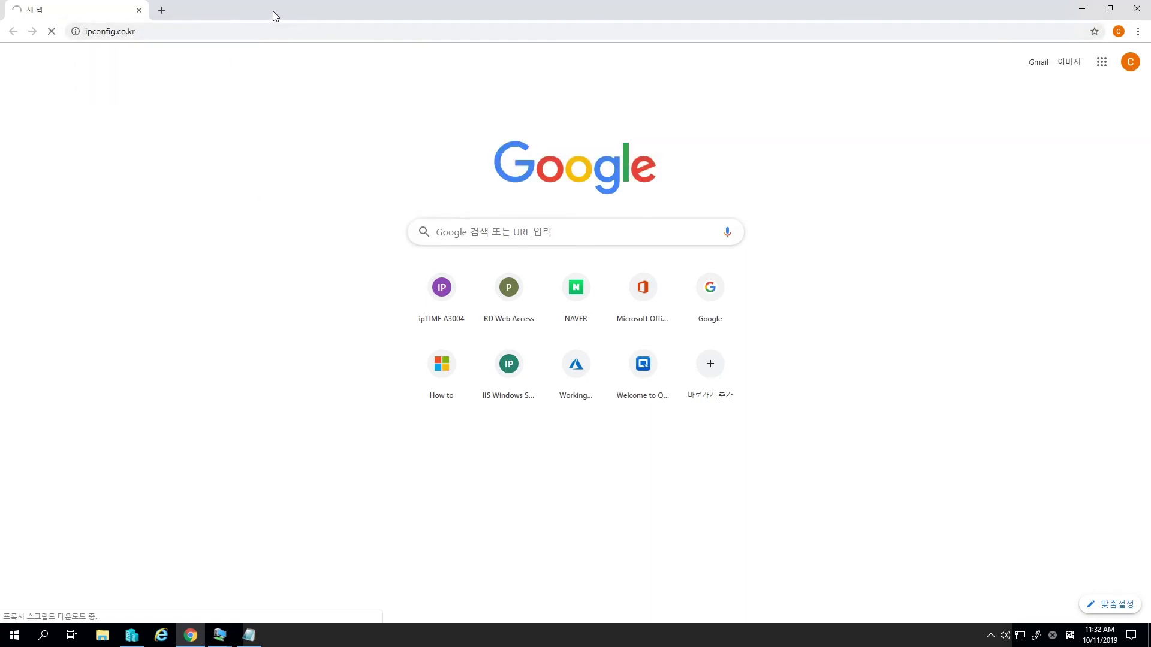
drag(337, 118, 391, 118)
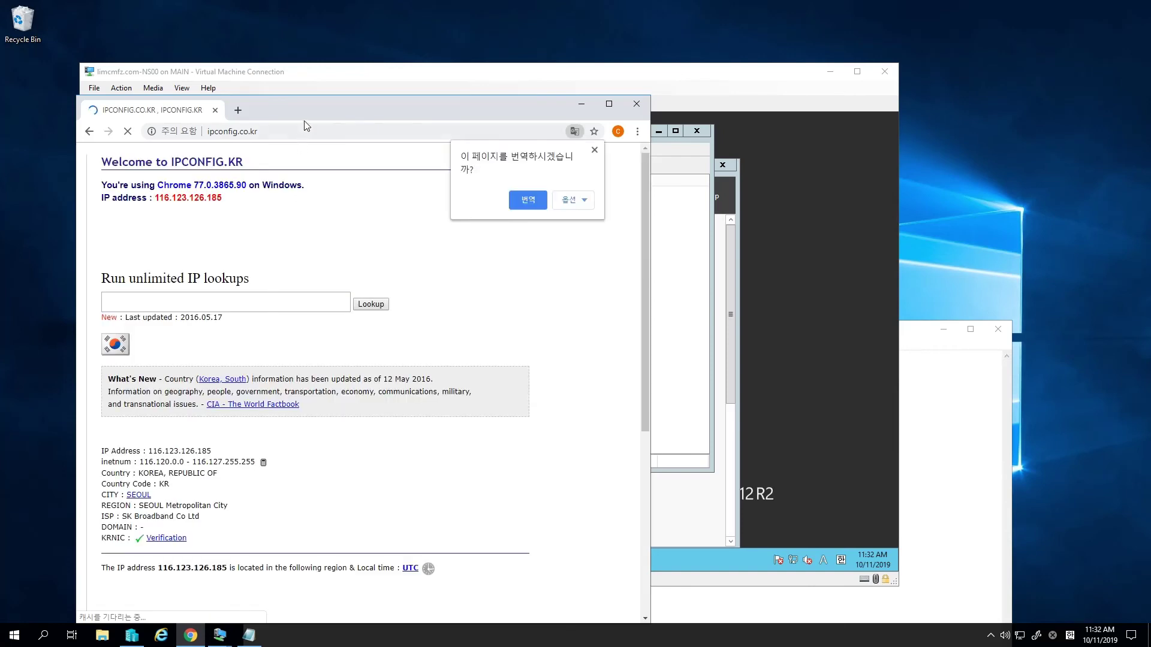
drag(211, 451, 148, 451)
key(ctrl+c)
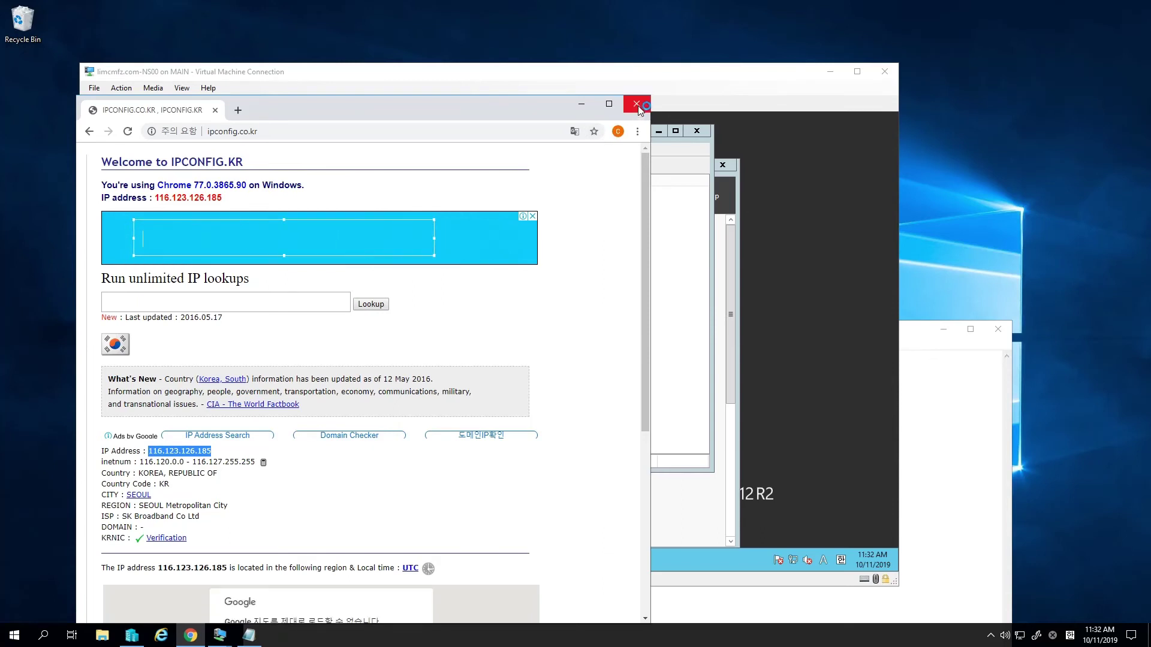
click(639, 107)
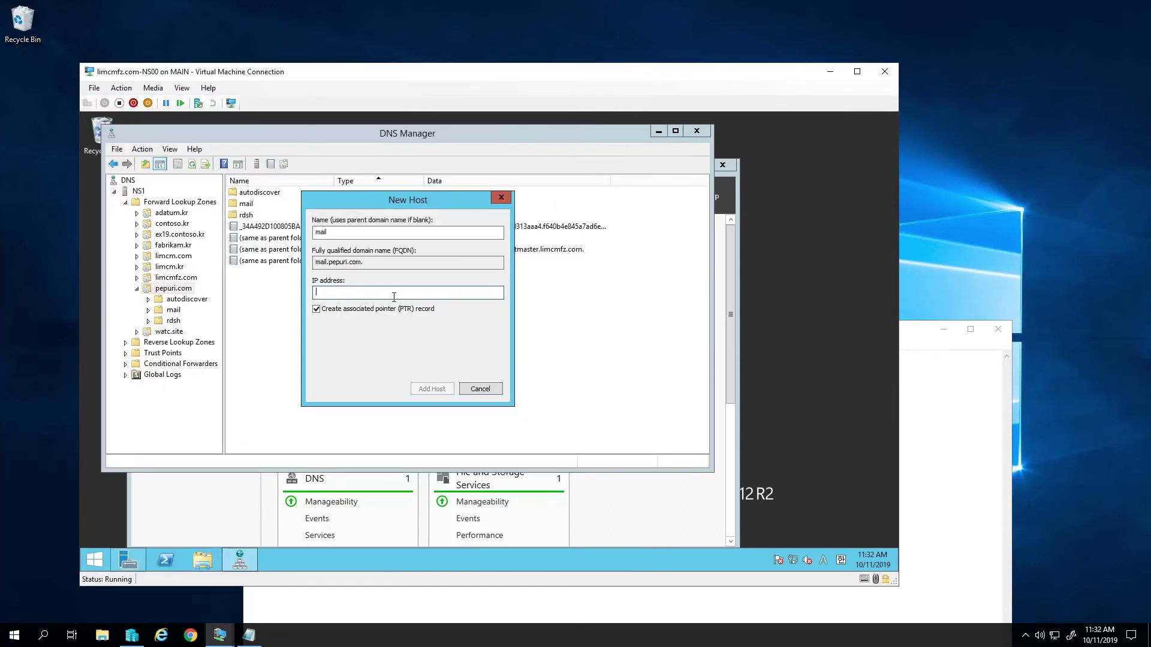
- Create the mail host record pointing to 116.123.126.185, skipping the PTR record
key(ctrl+v)
click(435, 392)
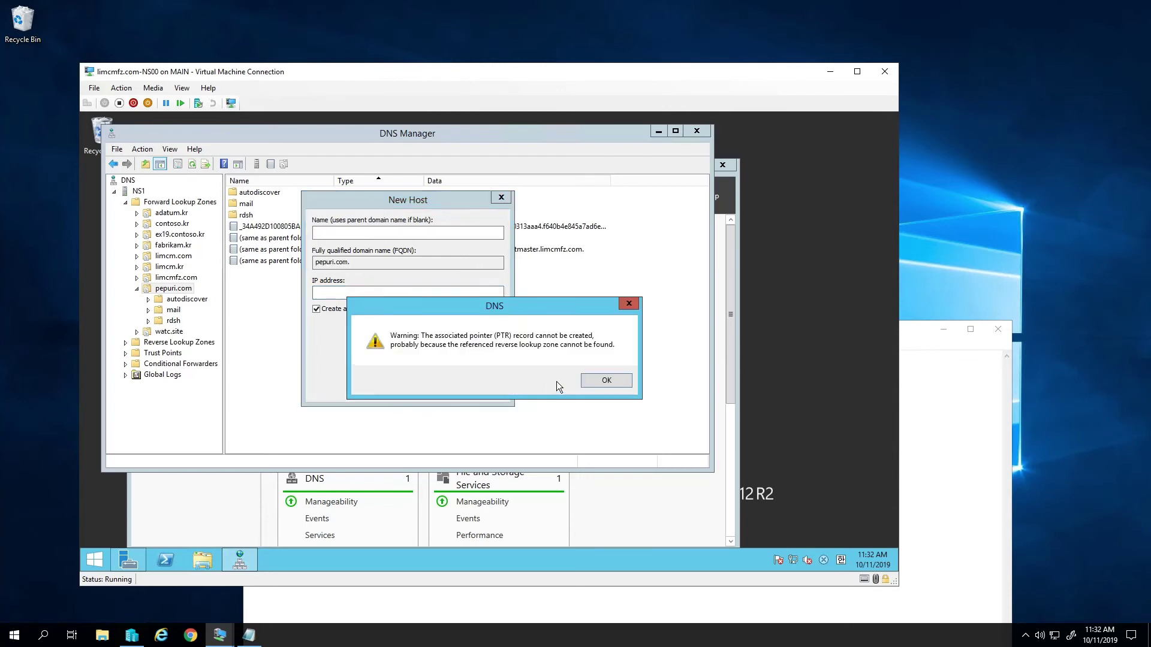
click(589, 382)
click(481, 387)
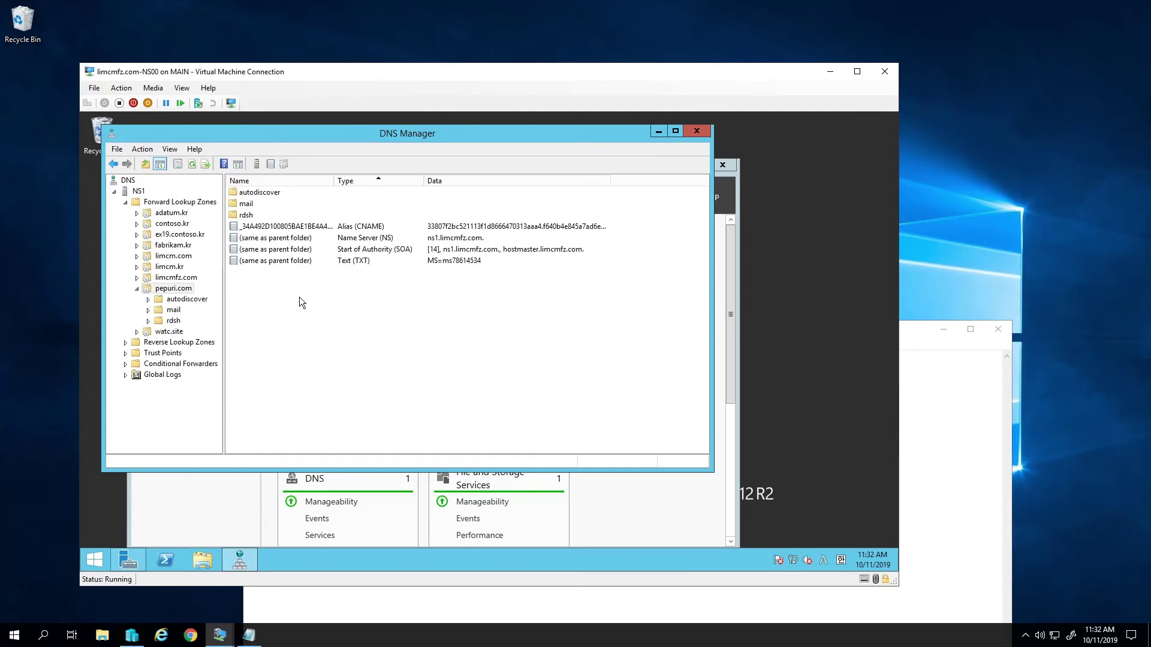
- Verify the mail Host (A) record's IP address in its properties, then return to the pepuri.com zone
double_click(252, 204)
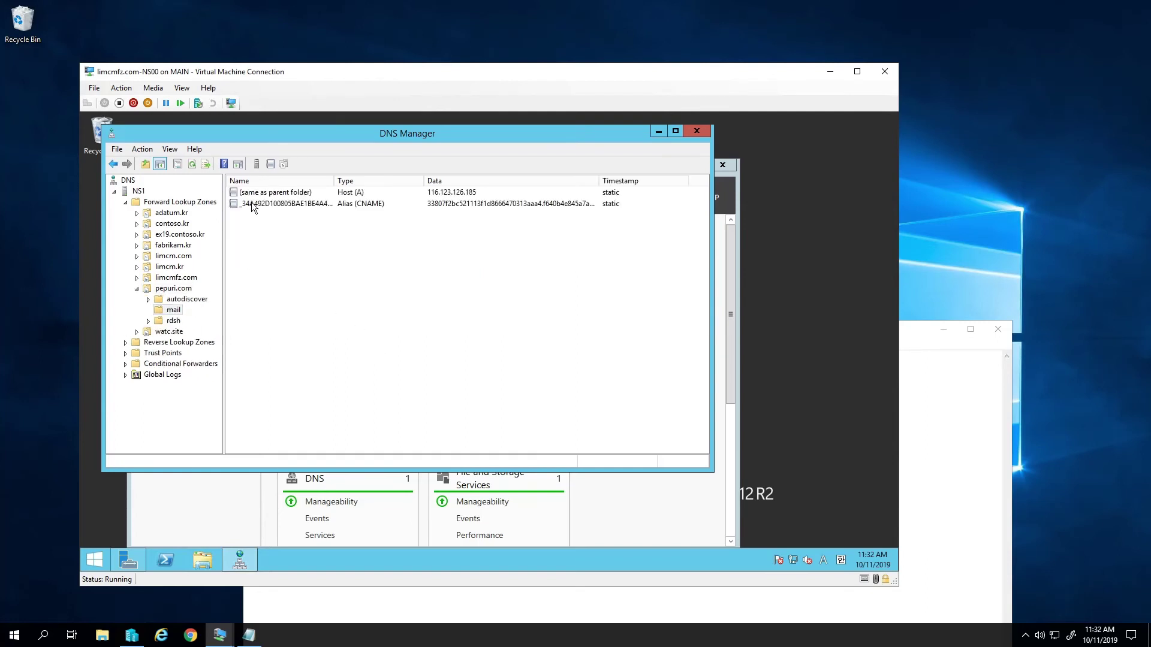
double_click(380, 193)
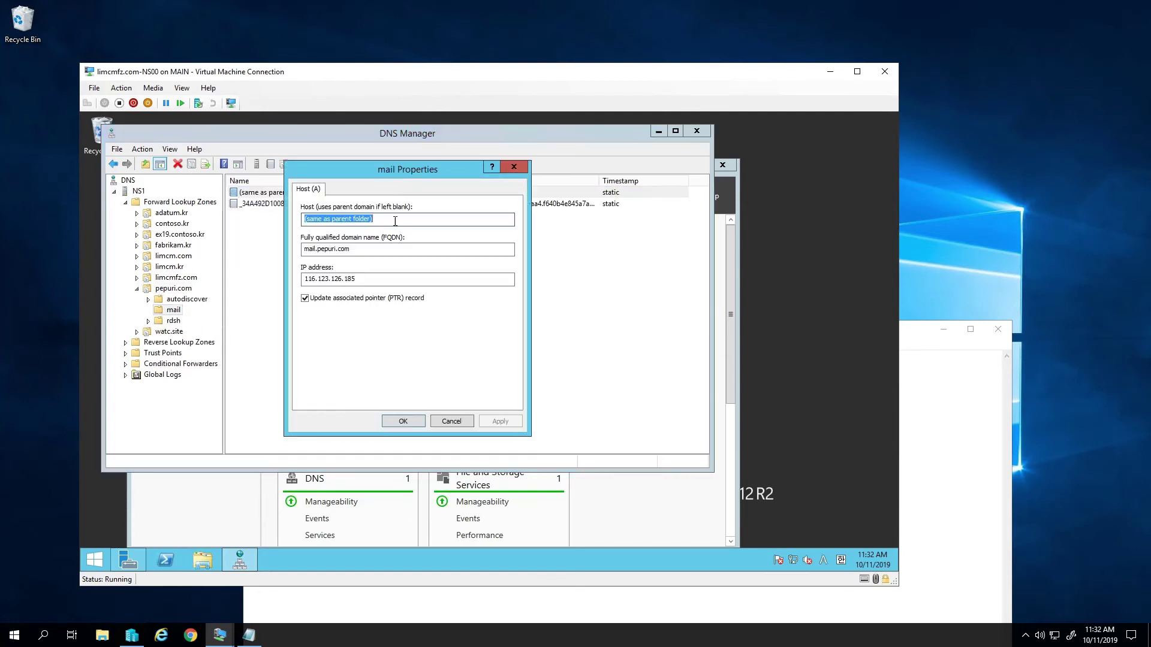
click(383, 282)
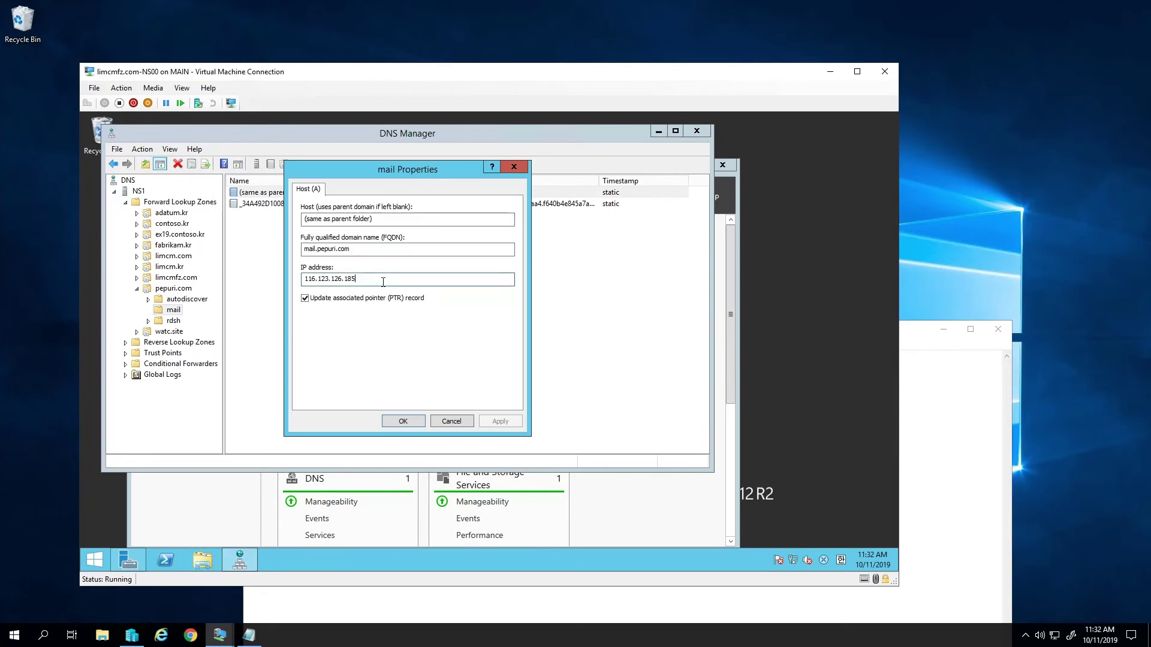
click(451, 421)
click(176, 288)
right_click(323, 332)
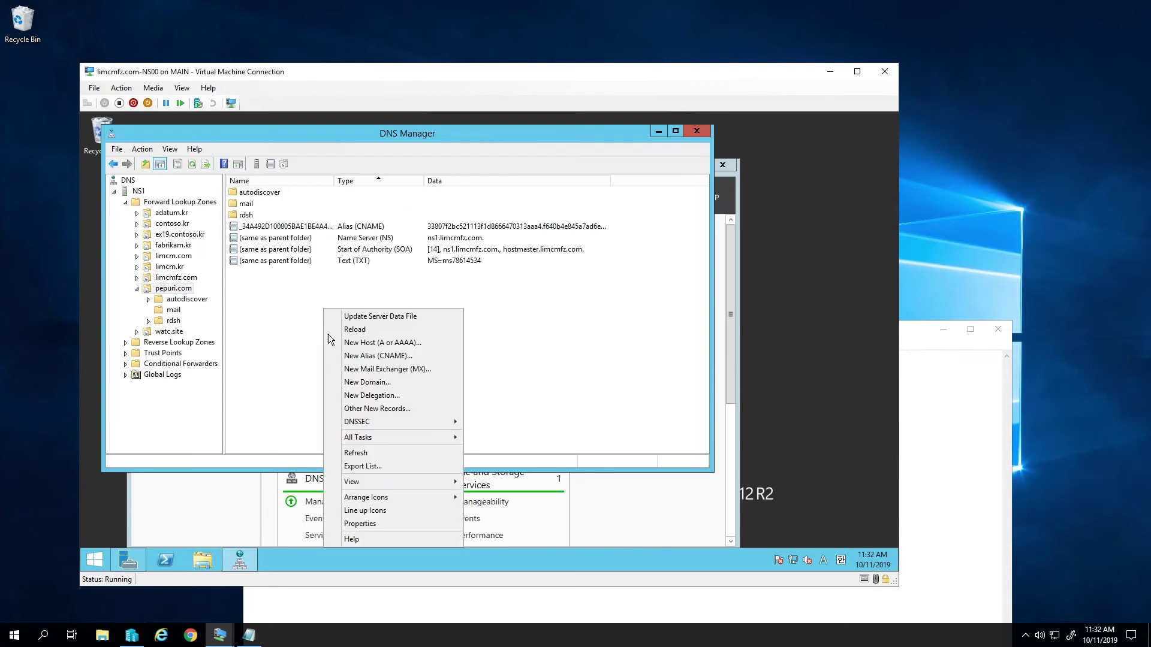
- Add an MX record for pepuri.com with mail server mail.pepuri.com at priority 10
click(387, 370)
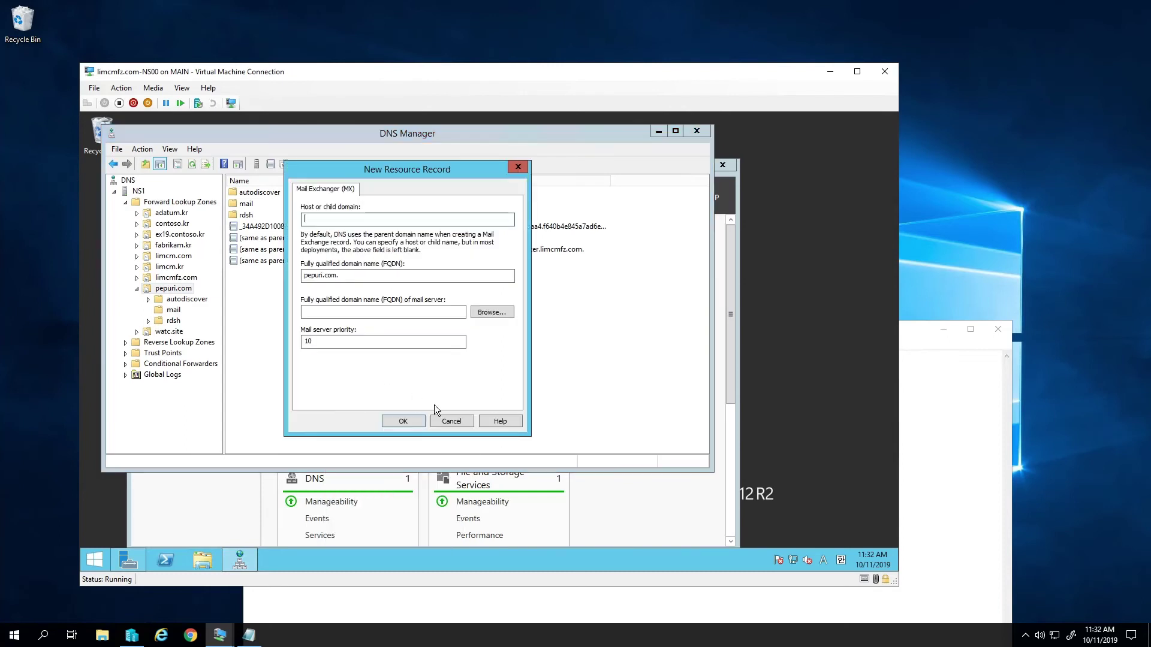
click(451, 422)
right_click(333, 341)
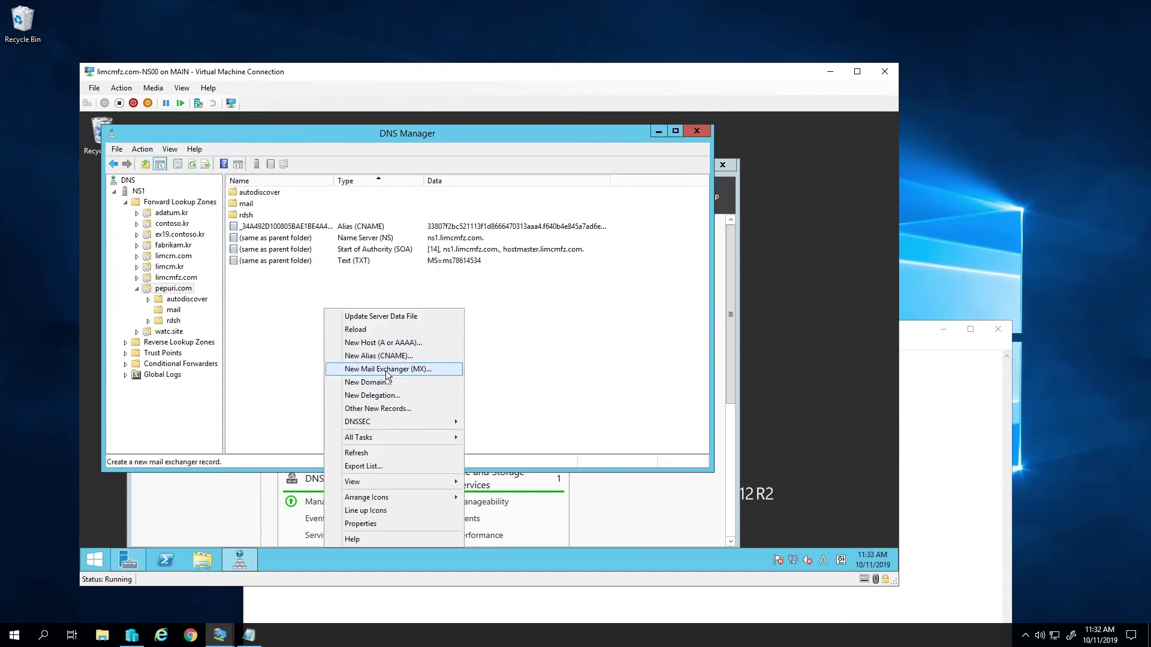
click(386, 369)
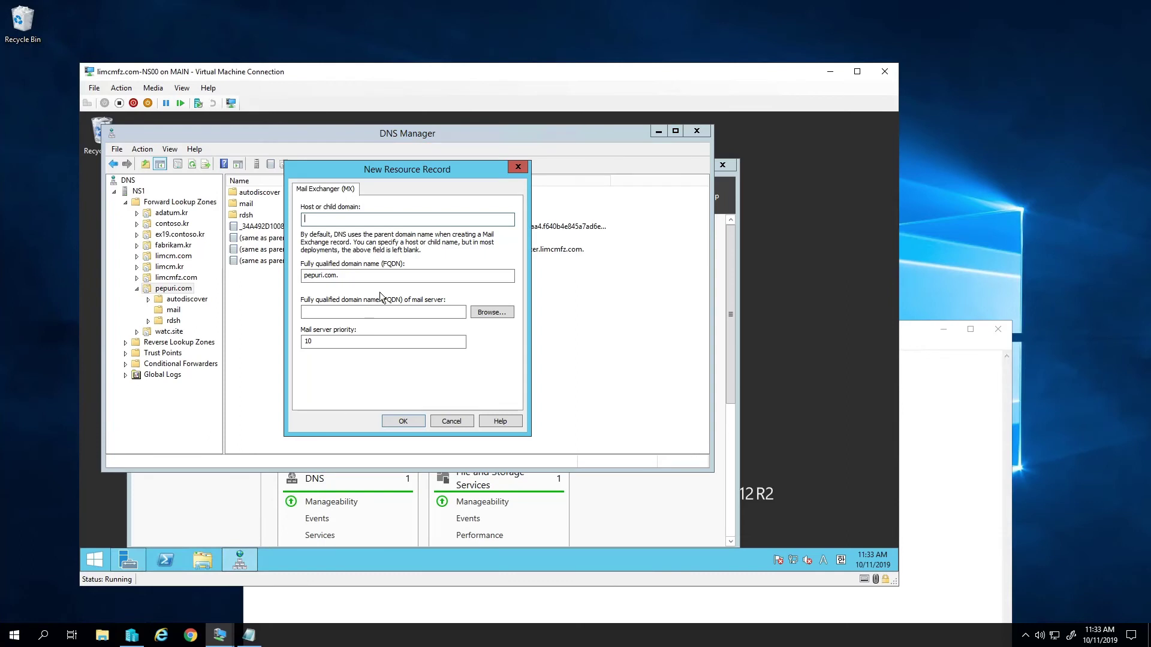
key(Tab)
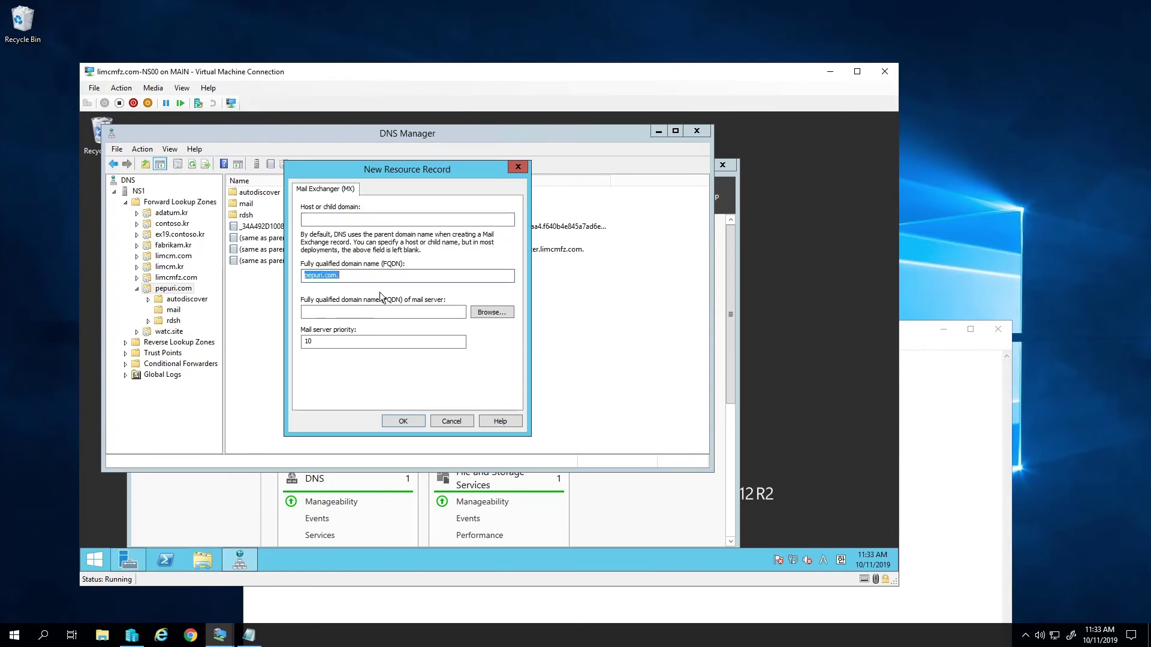
key(Tab)
text(ma)
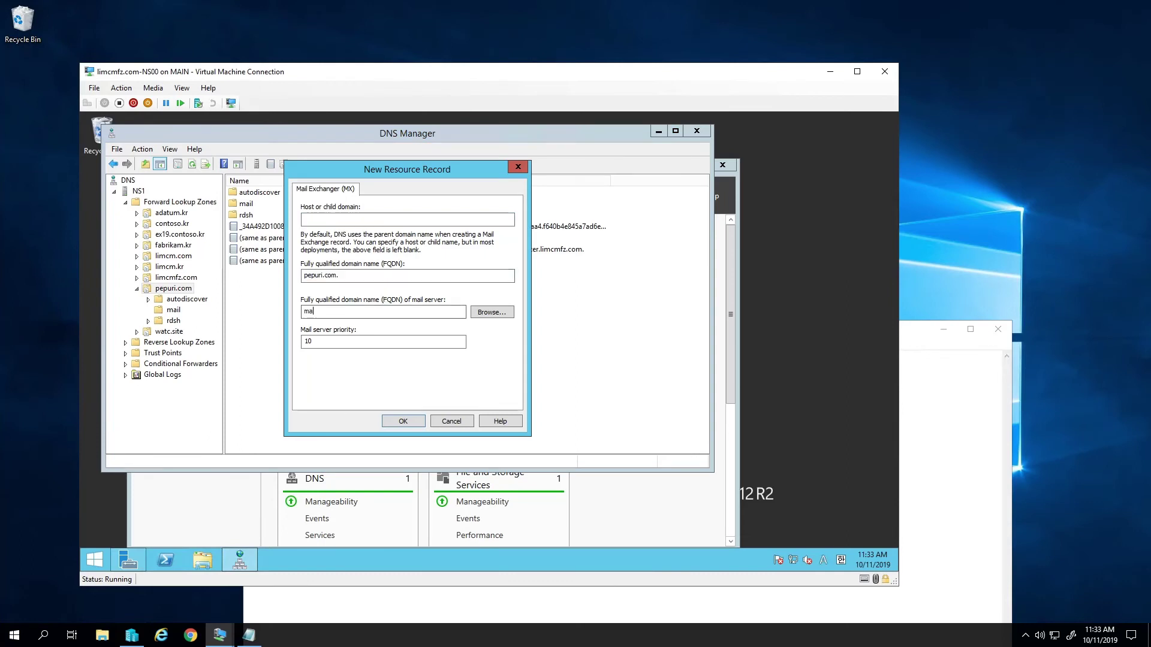
text(il.pepuri.com)
click(404, 421)
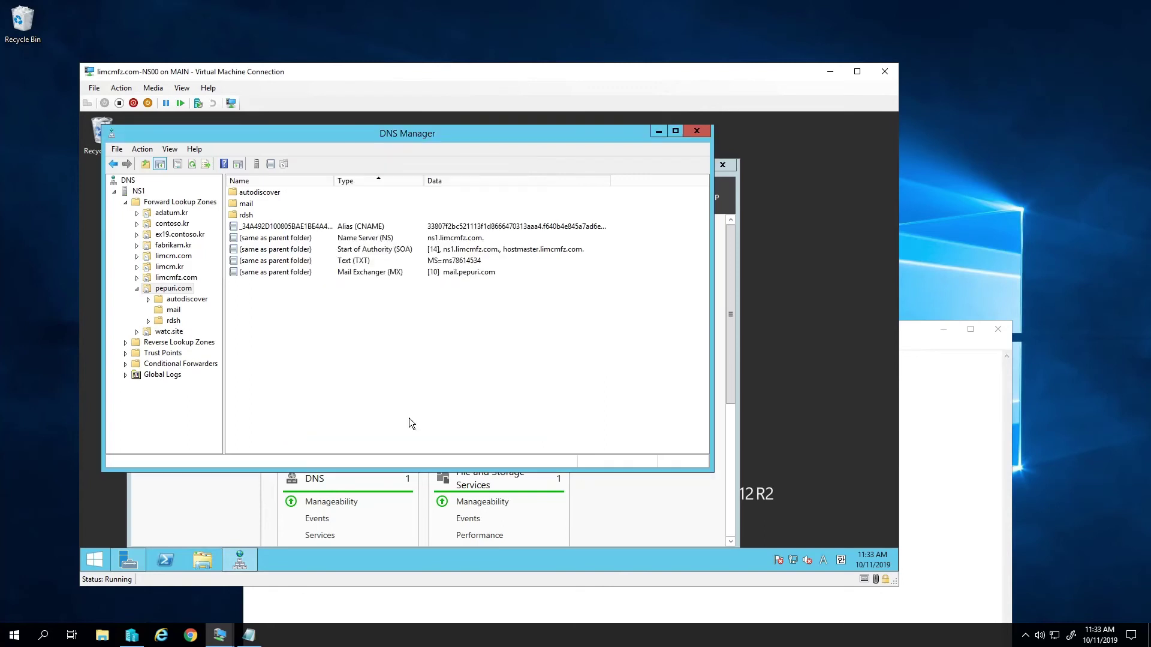
- Refresh the pepuri.com record list to show the new MX record
right_click(352, 307)
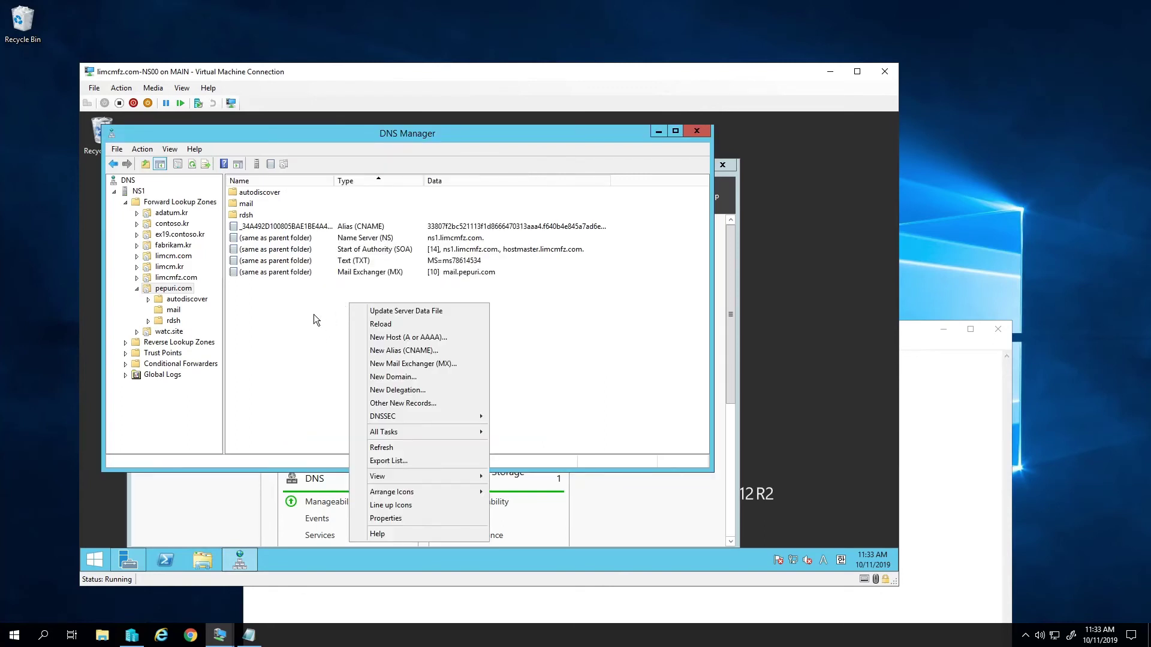
click(314, 340)
key(F5)
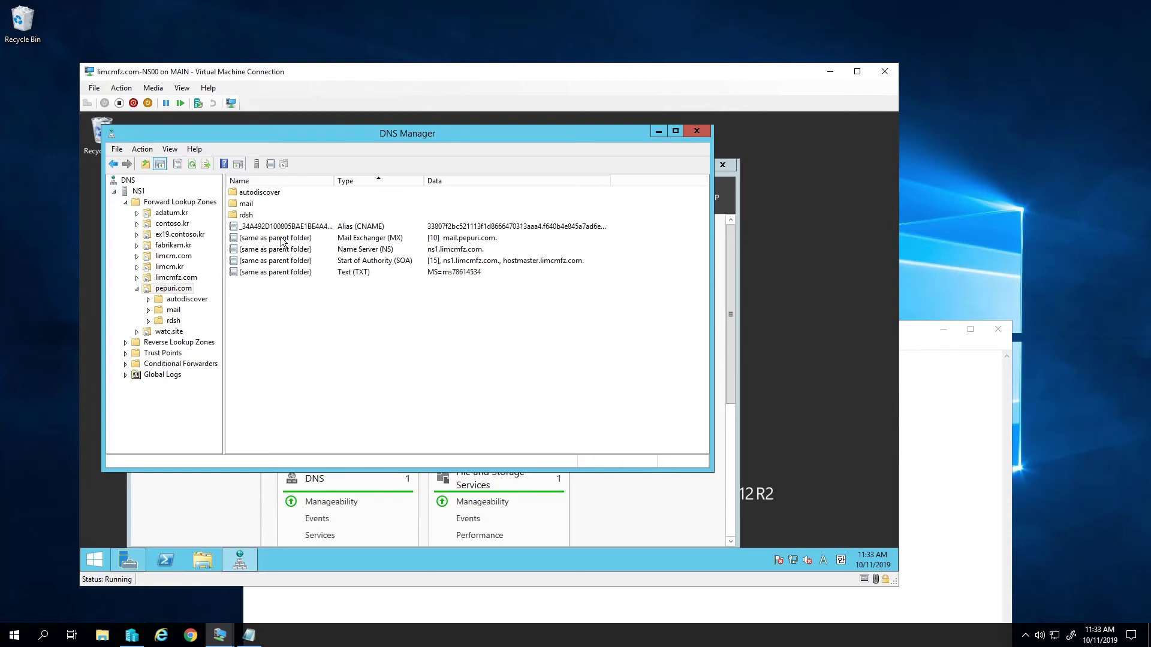
- Add an autodiscover host record pointing to 116.123.126.185, without a PTR record
right_click(315, 339)
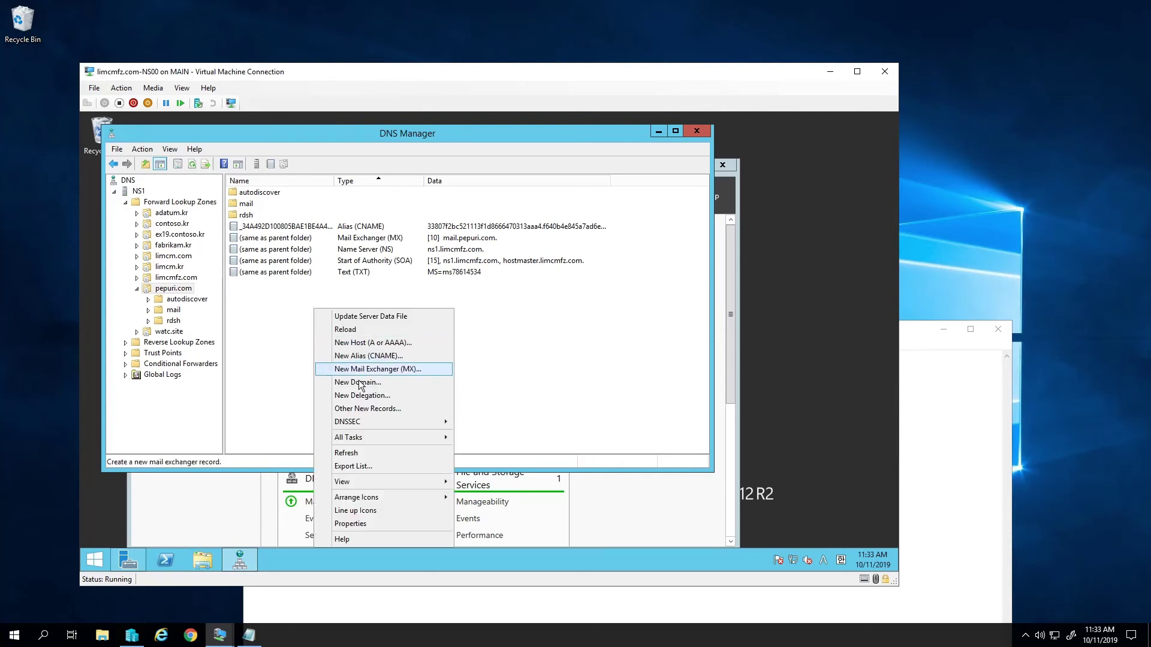
click(382, 342)
text(au)
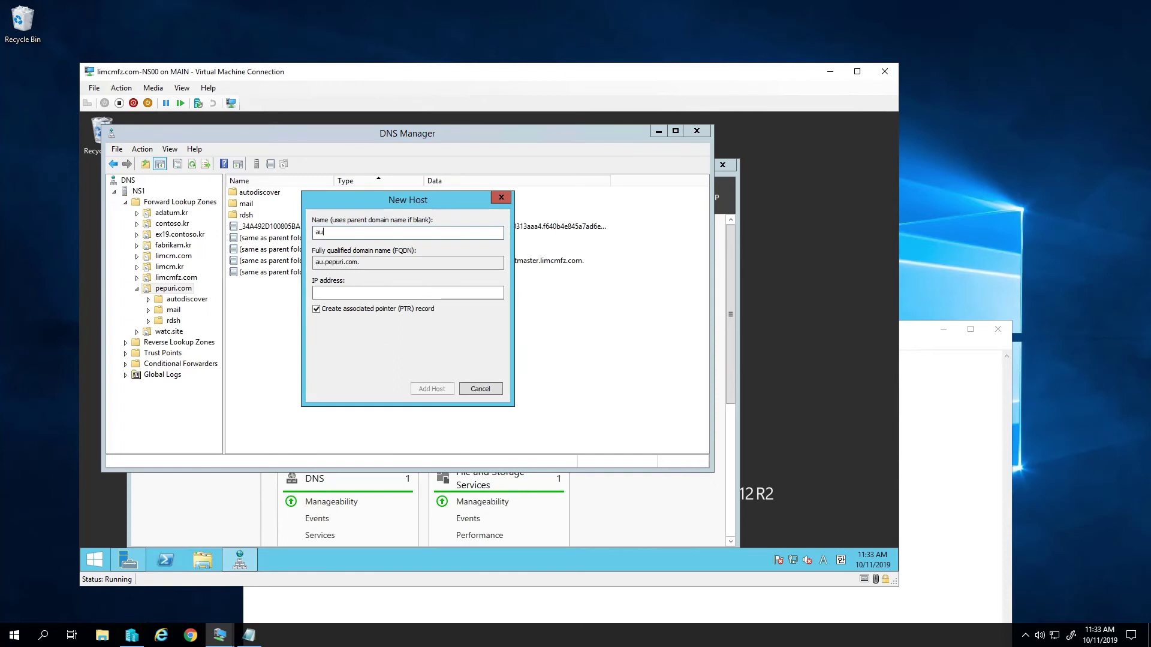
text(todiscover)
key(Tab)
key(Tab)
text(116.123.126.185)
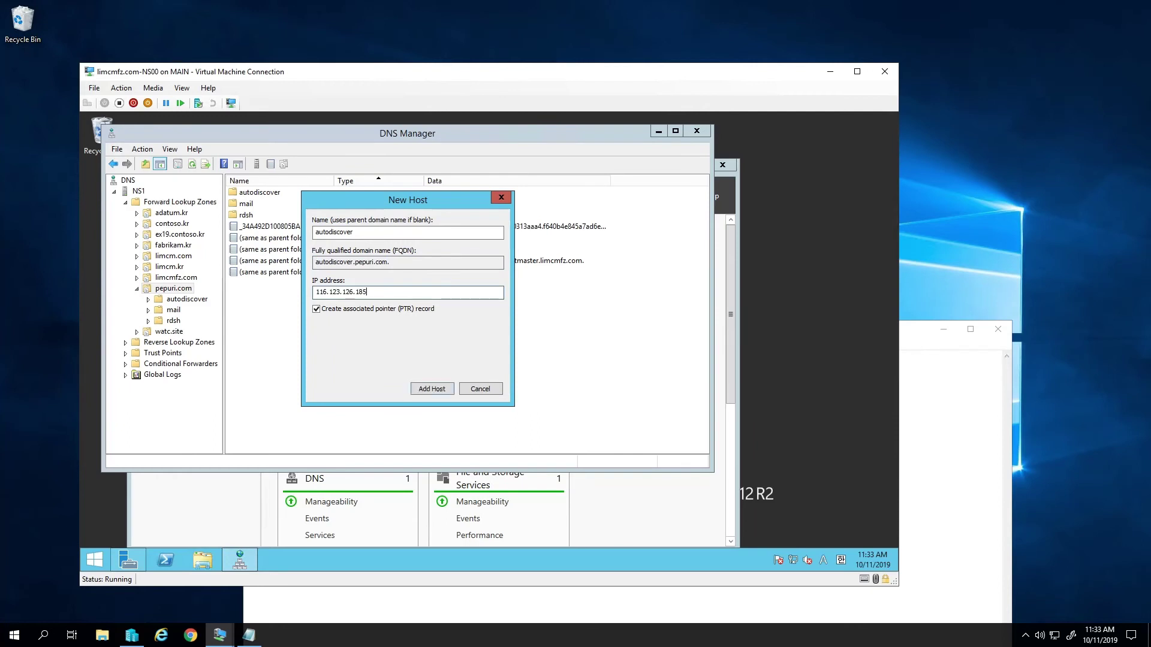
click(433, 389)
click(591, 386)
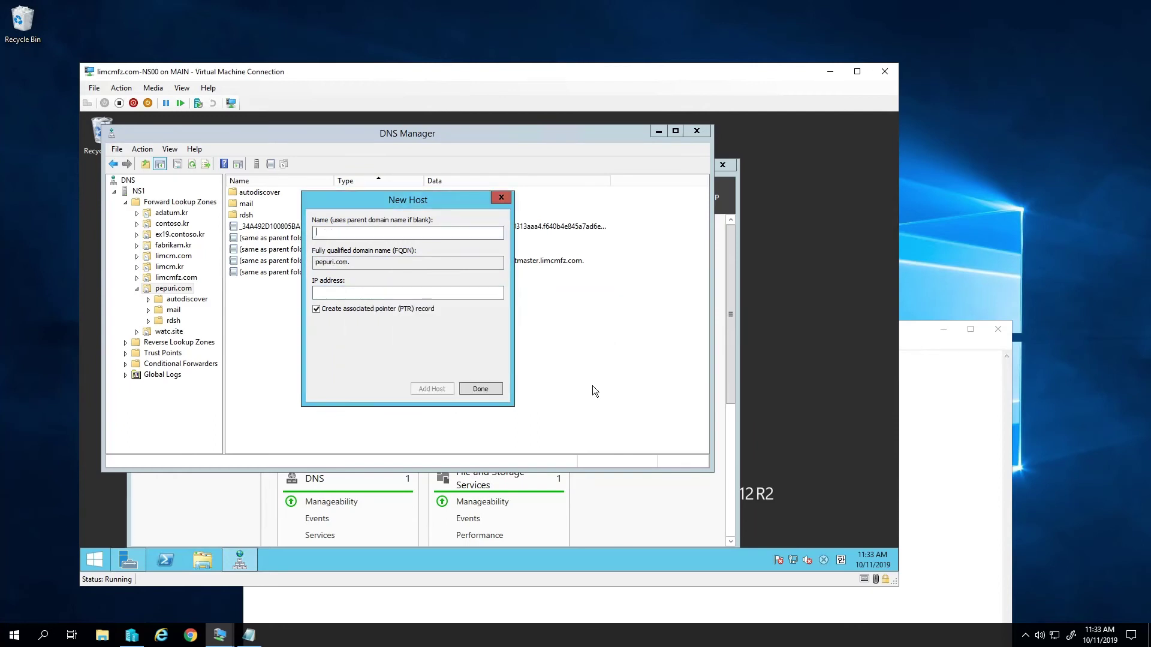
click(480, 389)
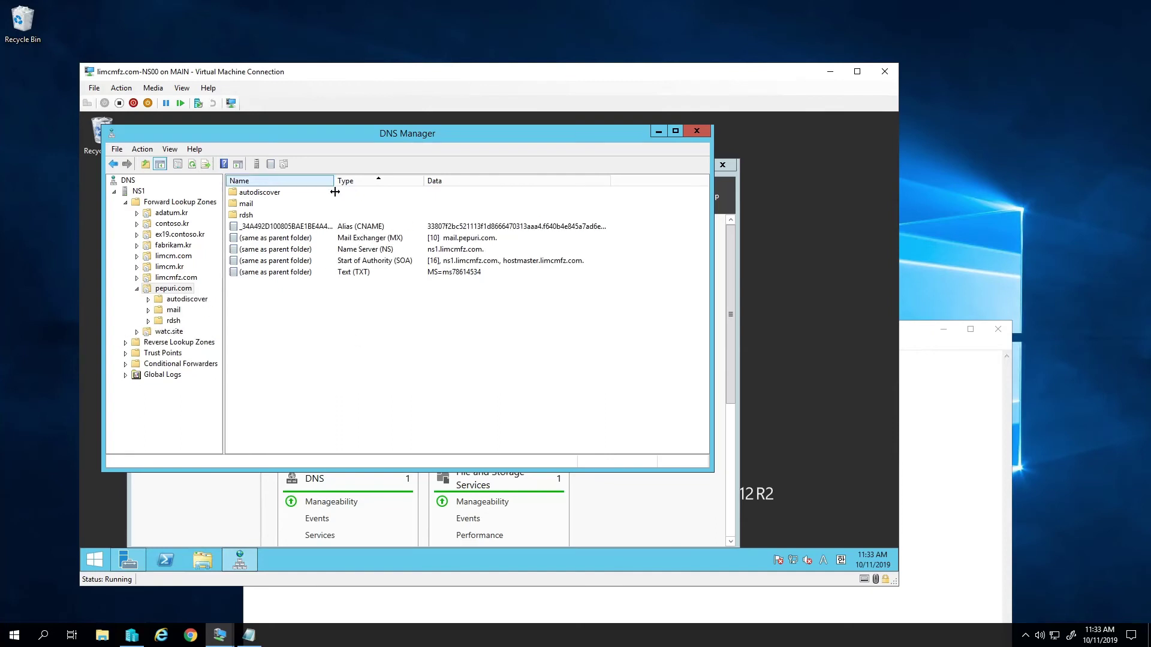
- Check the autodiscover Host (A) record in its folder, then minimize the name server VM
double_click(258, 192)
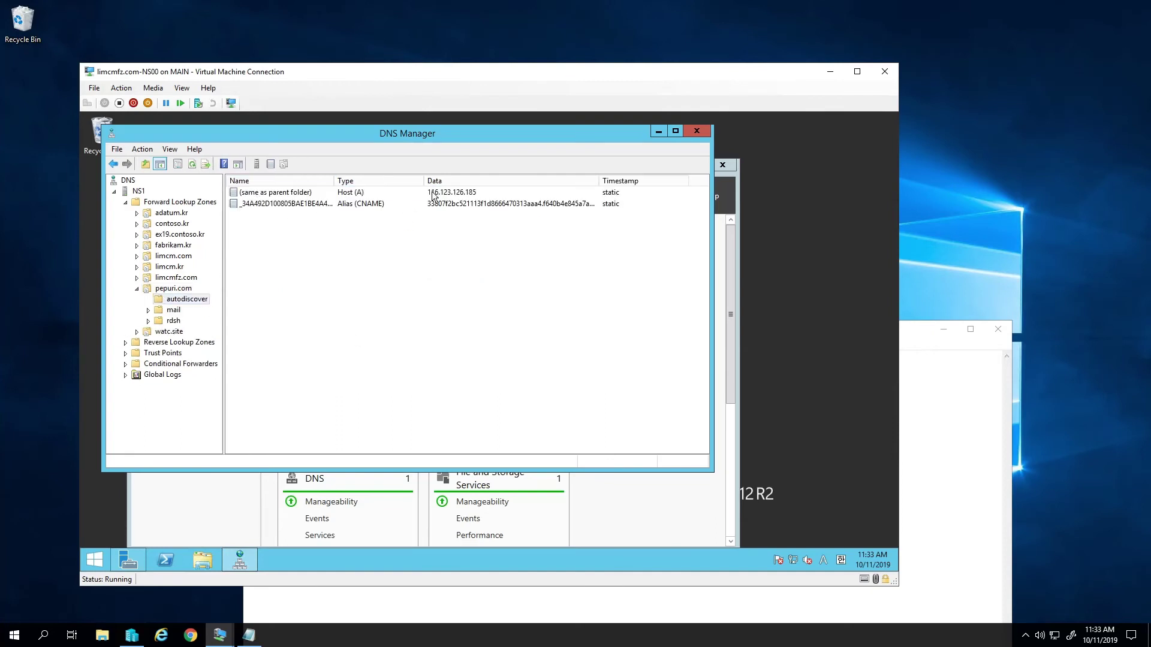
click(432, 192)
click(173, 290)
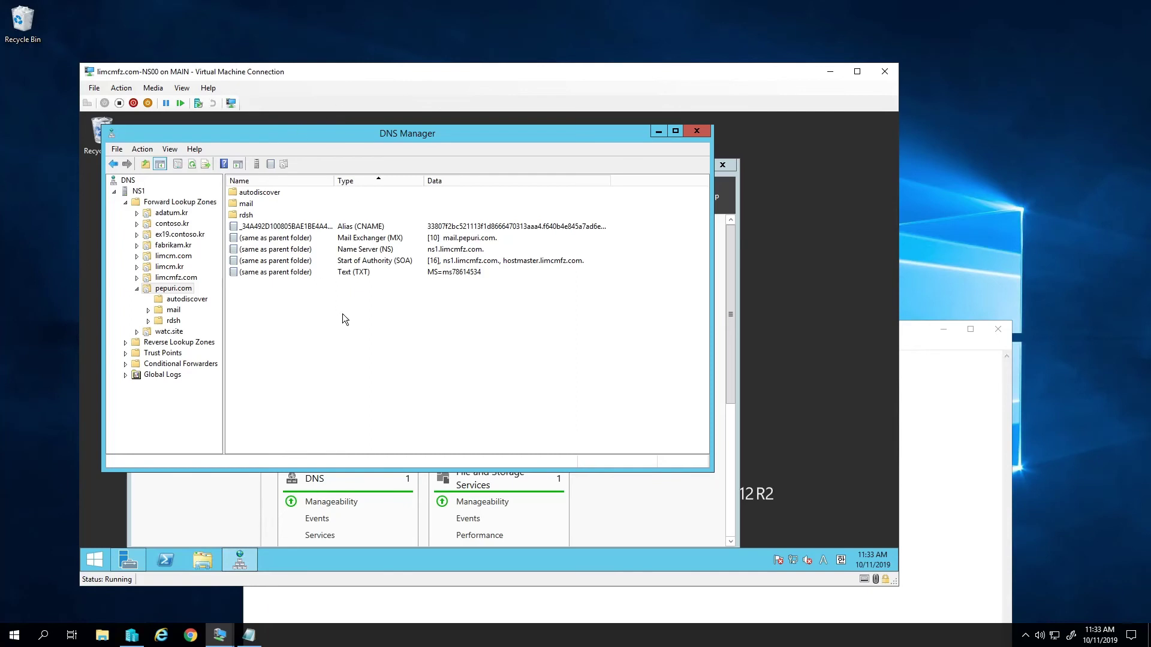
click(830, 71)
- Ping mail.pepuri.com from Command Prompt, confirming 0% loss from 116.123.126.185, then launch Chrome
click(833, 70)
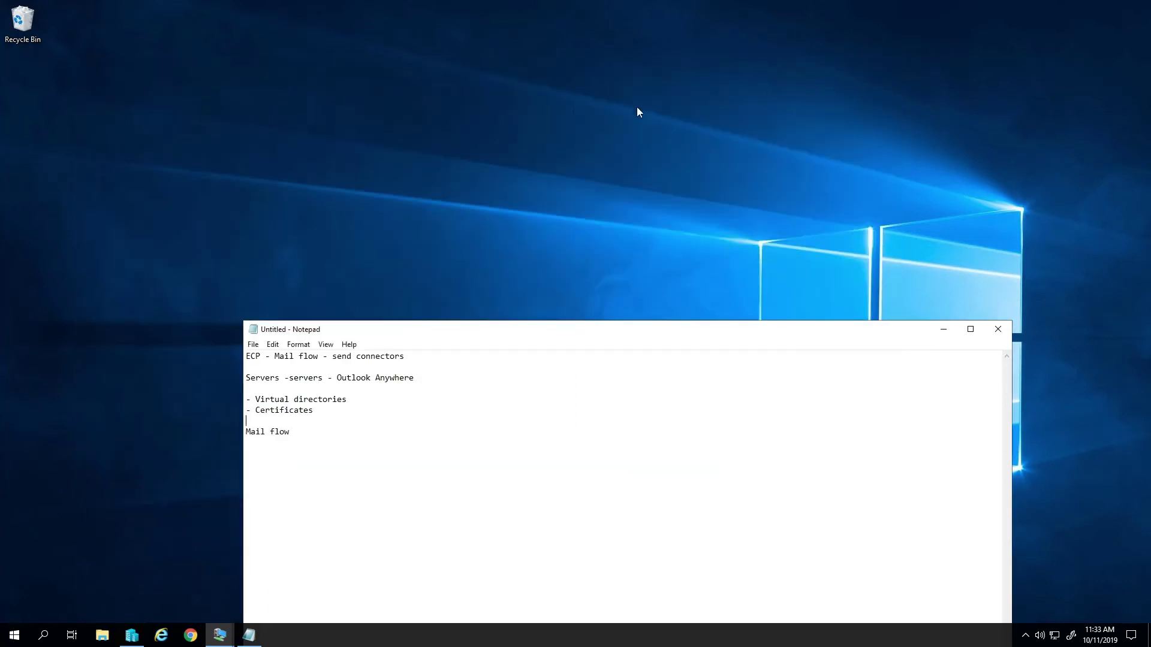
key(super+r)
text(cmd)
key(Return)
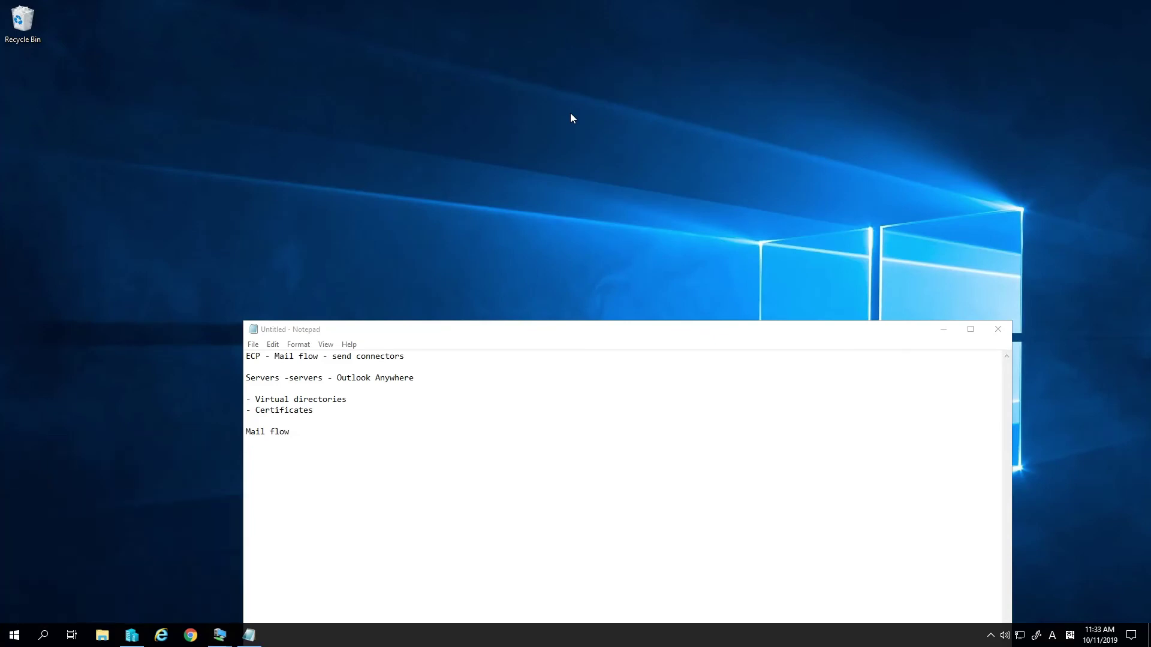
text(ping)
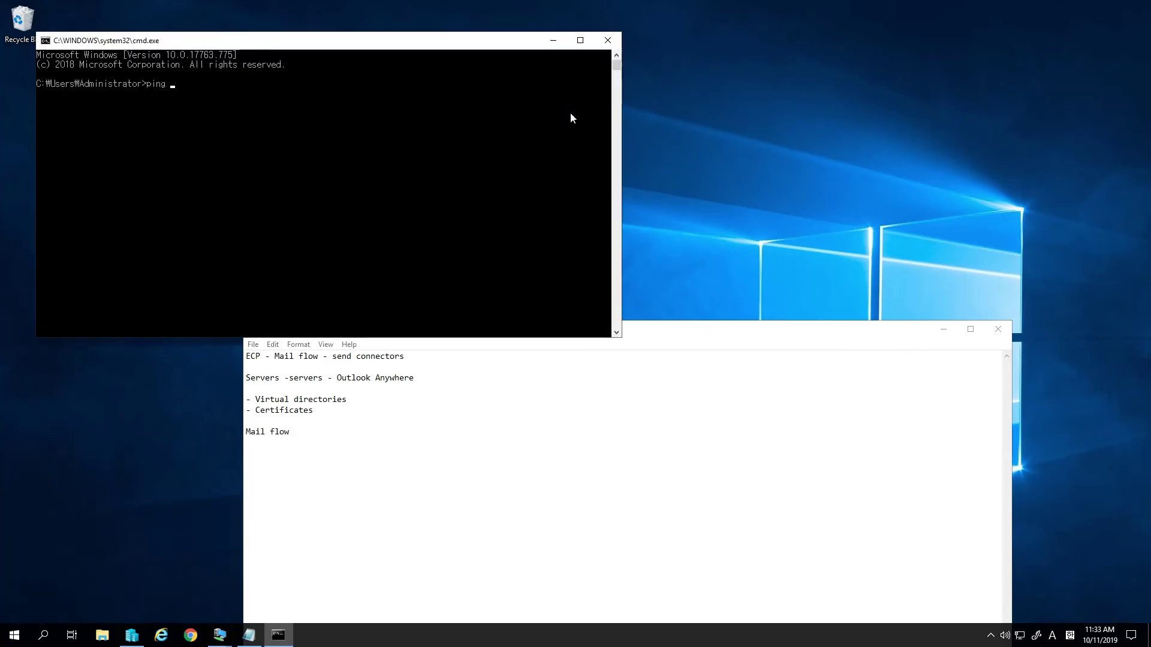
text( mail.pepuri.com)
key(Return)
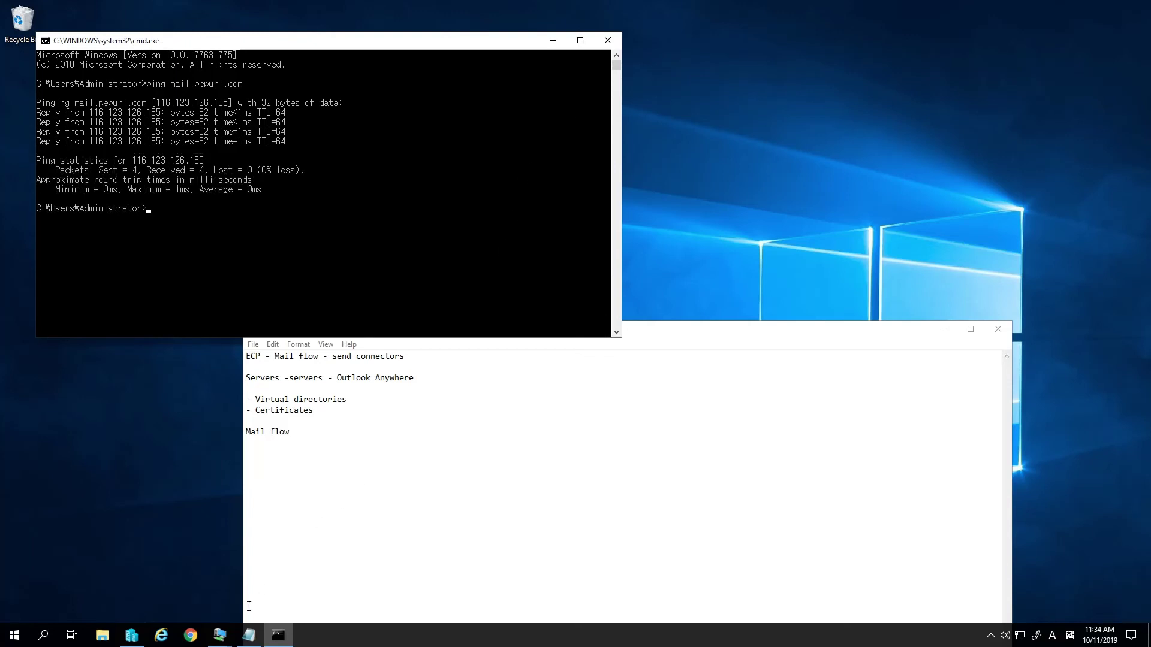
click(219, 634)
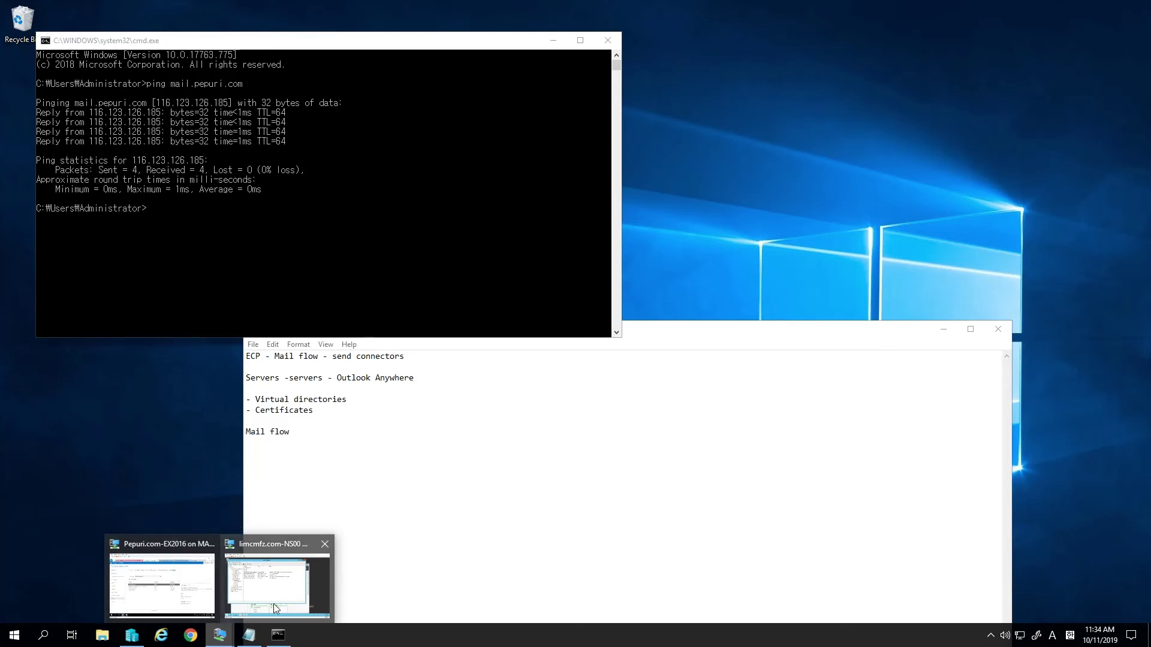
click(192, 636)
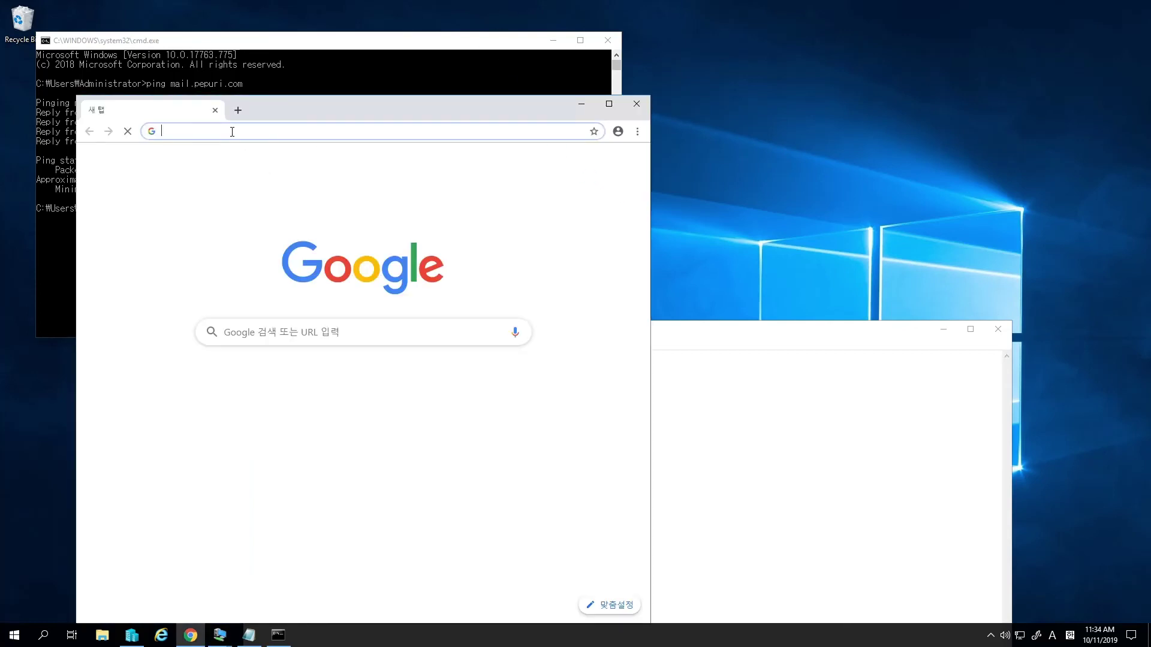
text(ht)
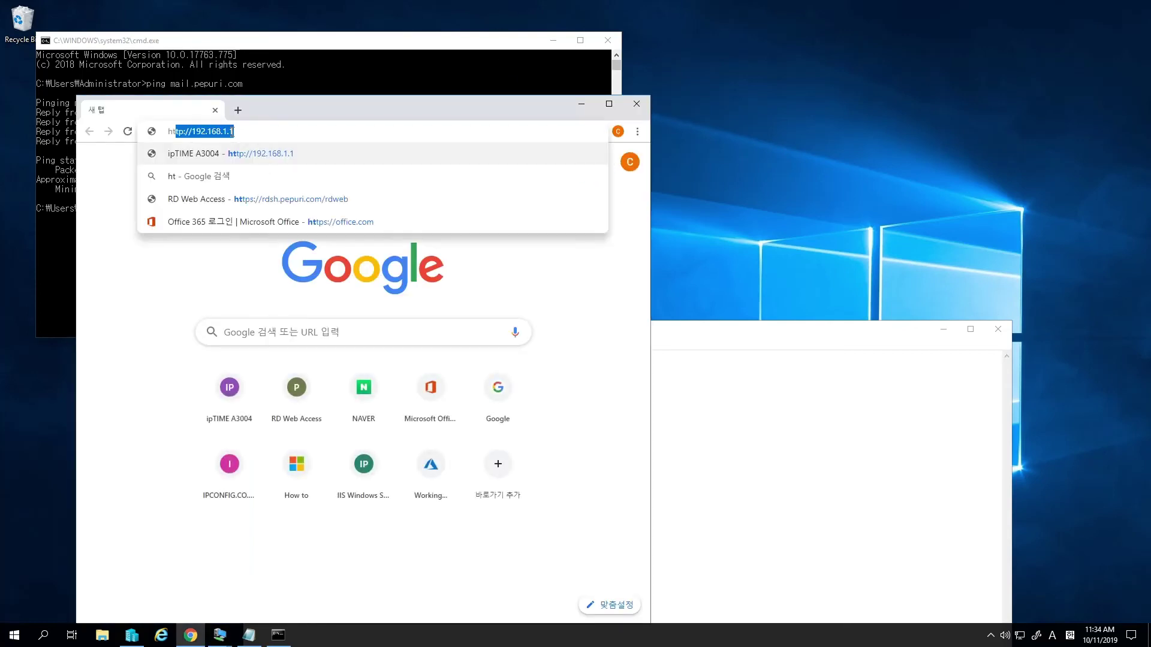
text(tps://mail)
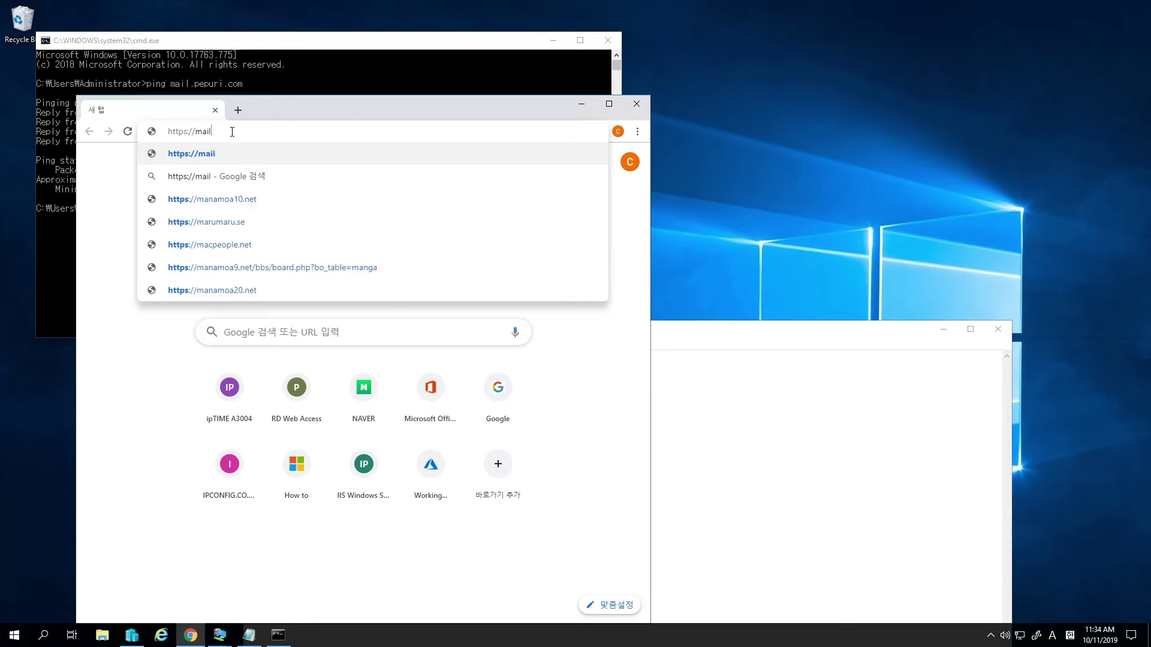
text(.pepuri.com)
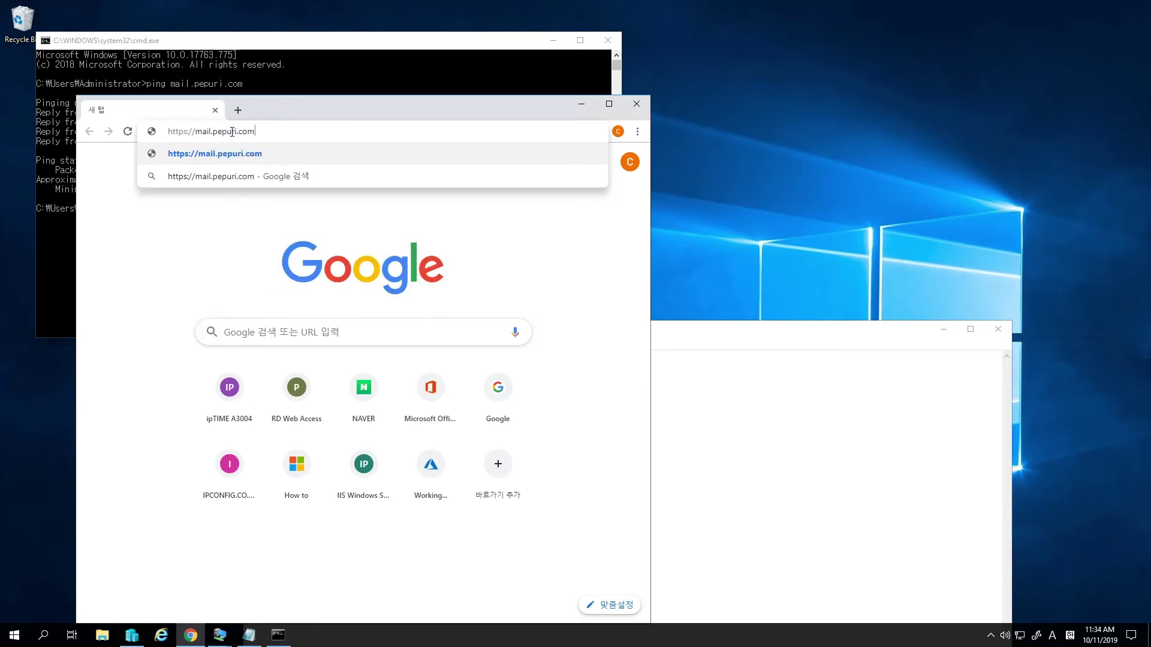
key(Return)
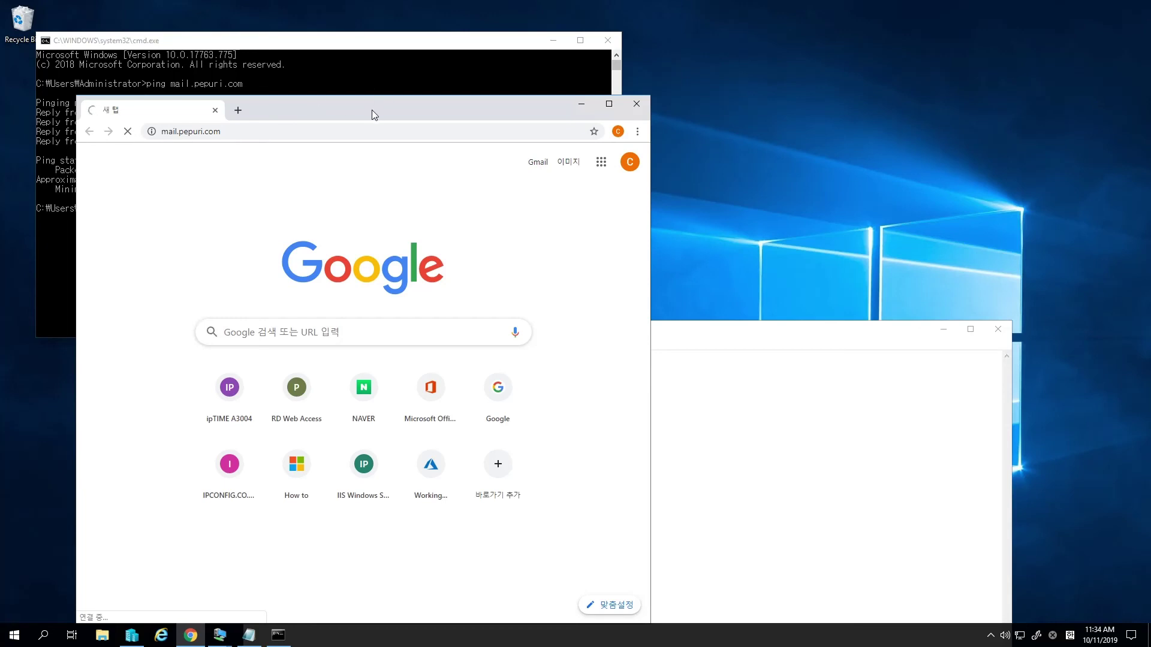
drag(371, 110, 778, 74)
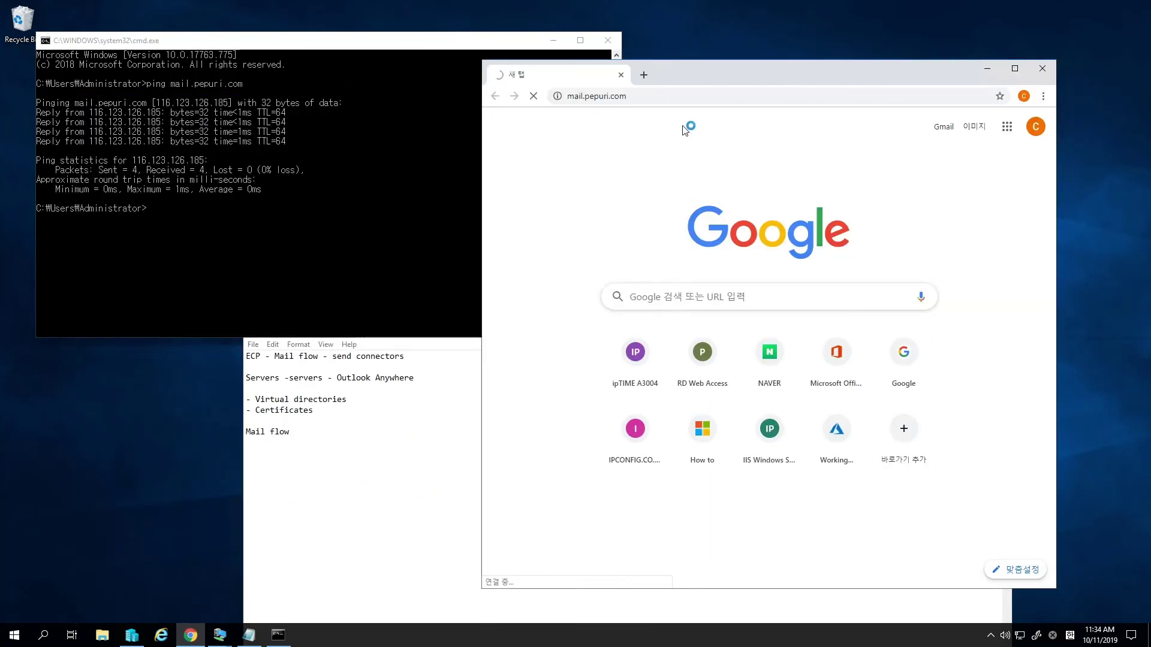
click(569, 96)
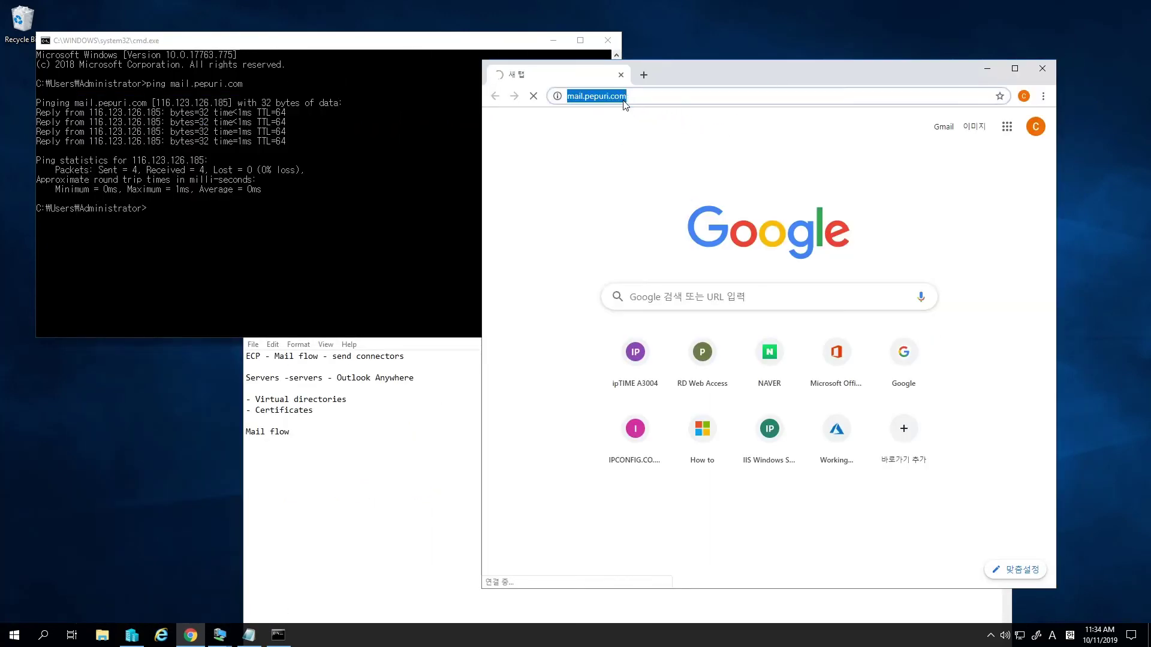
click(570, 96)
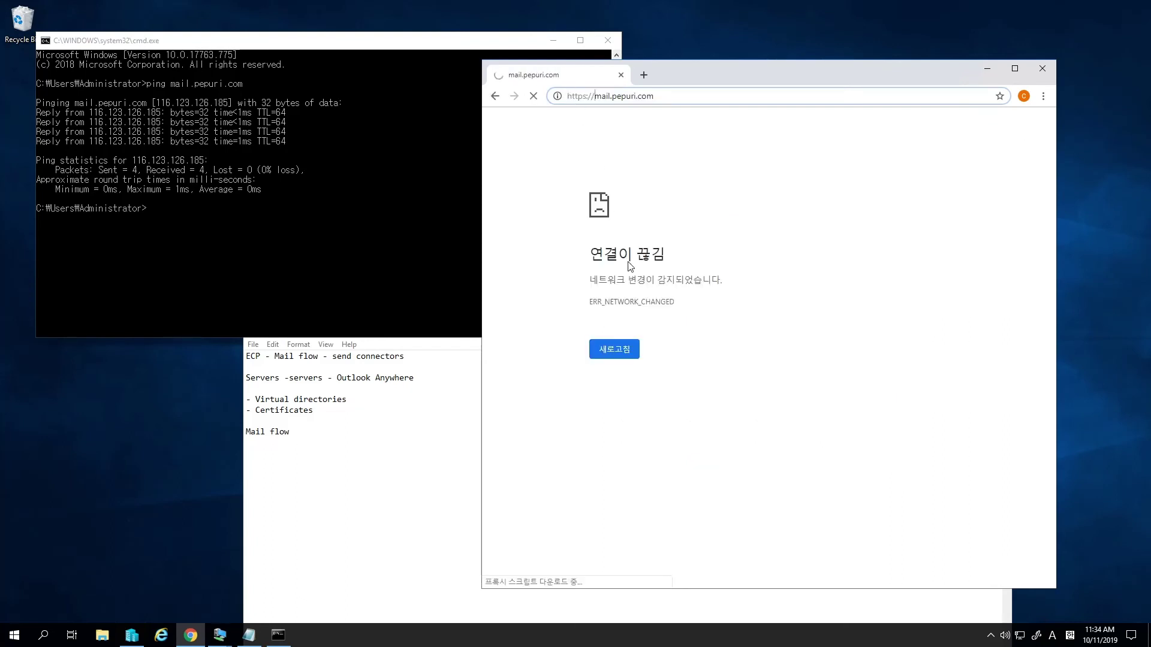
click(687, 100)
click(689, 99)
text(/owa)
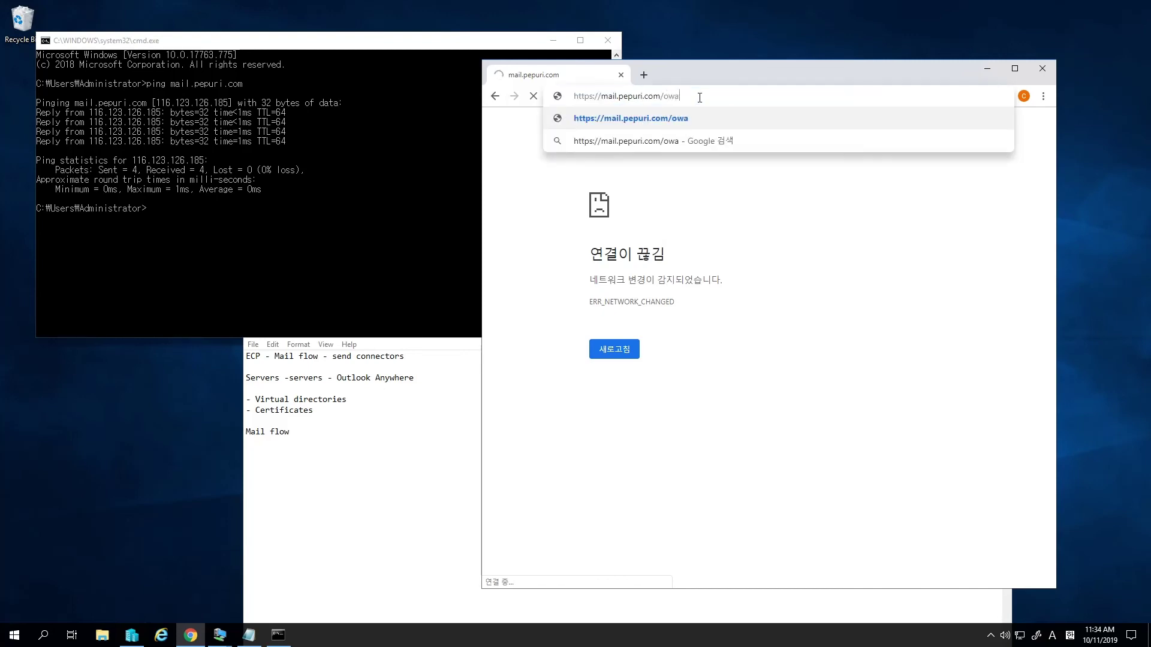
key(Return)
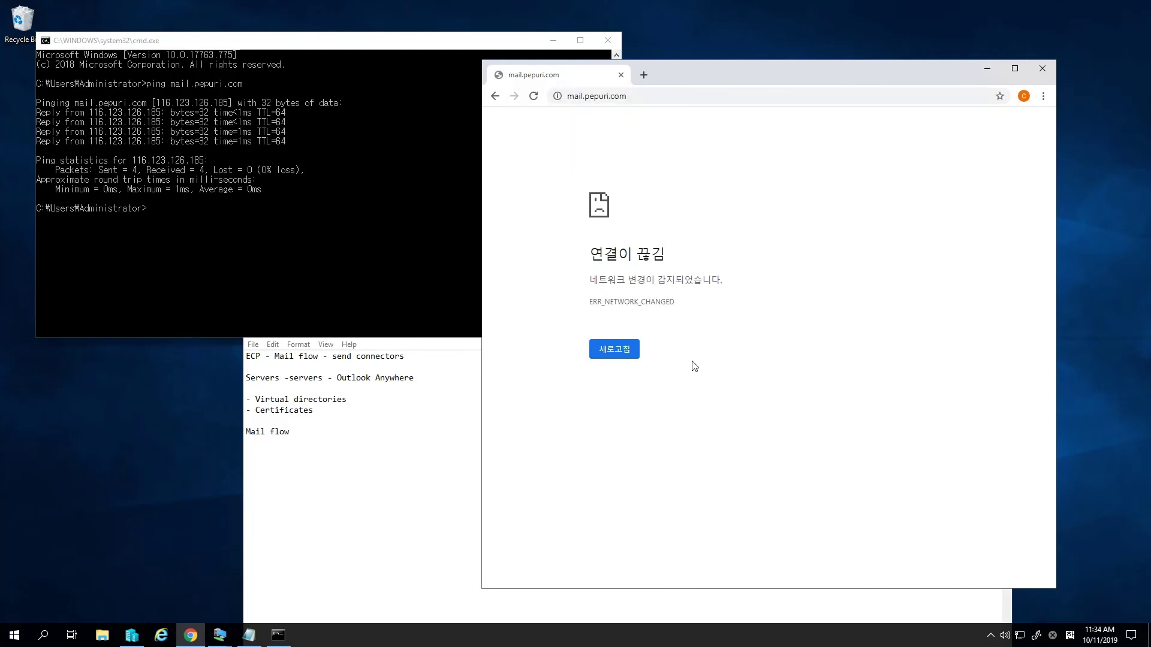
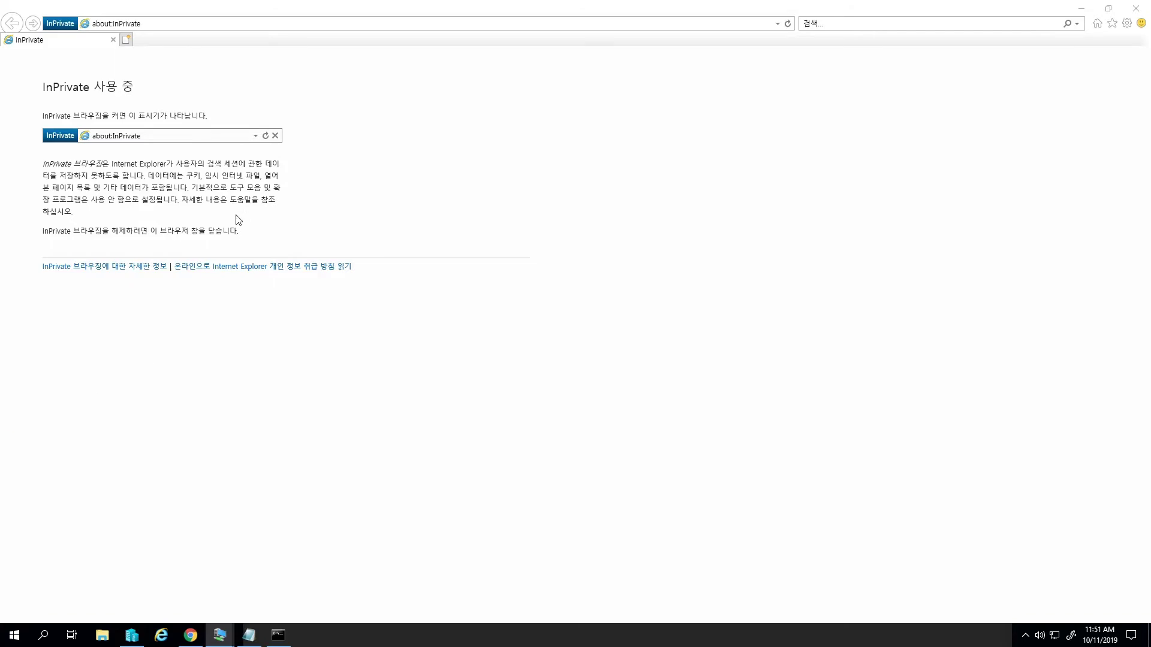
click(145, 24)
text(https:)
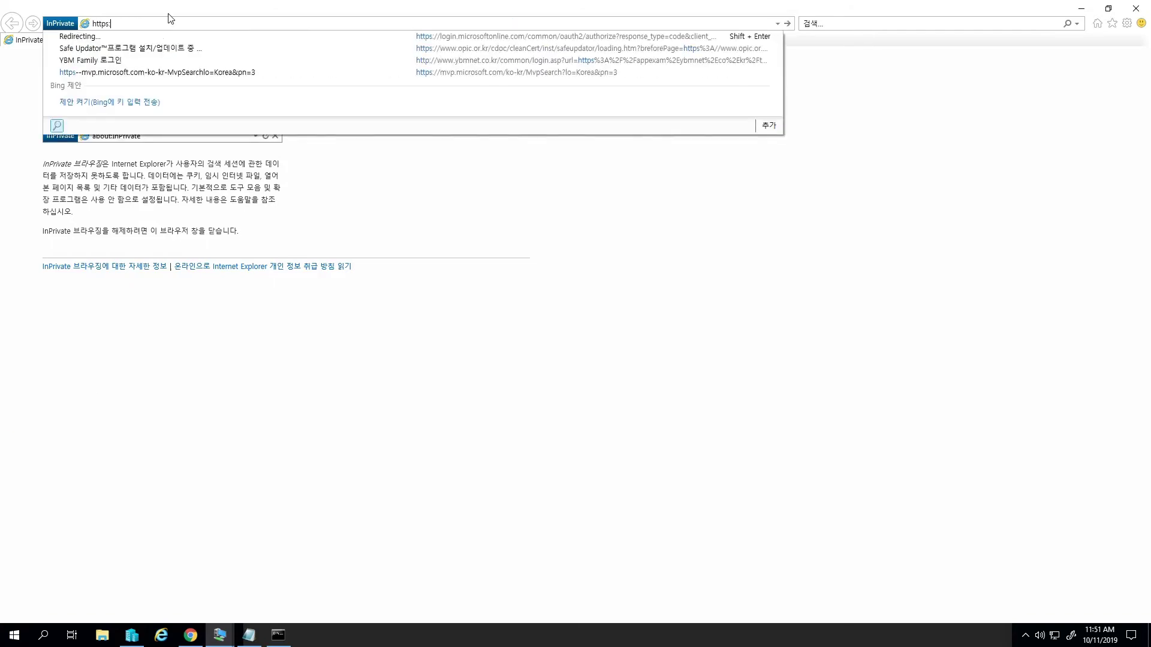
text(//mail)
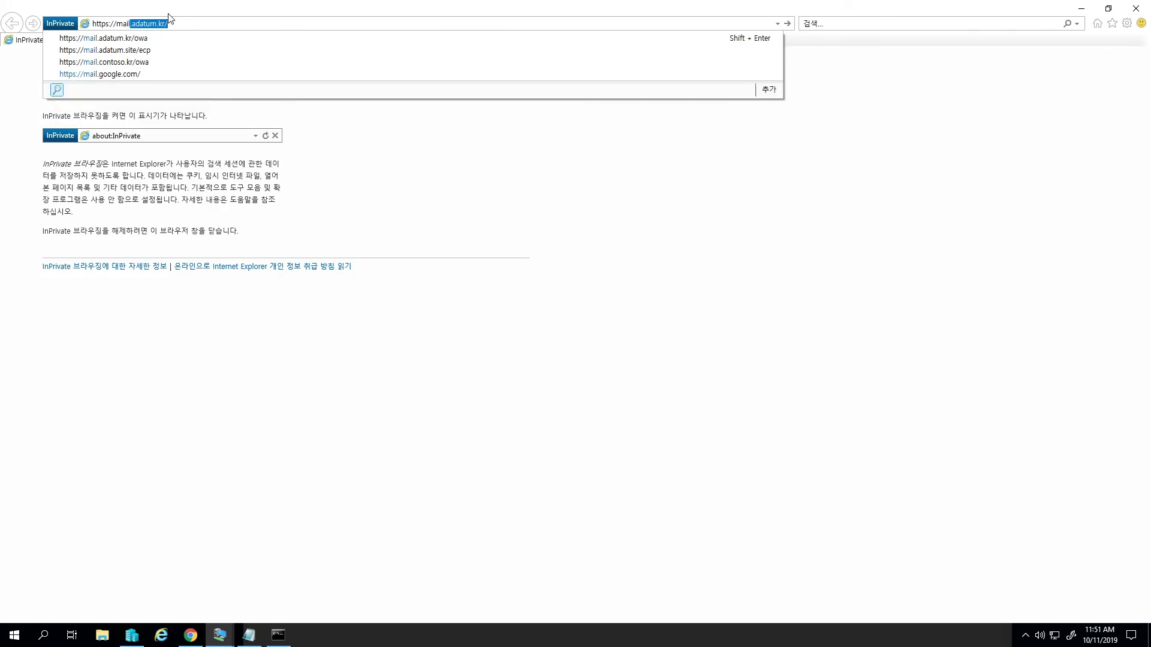
text(.pepuri.com/o)
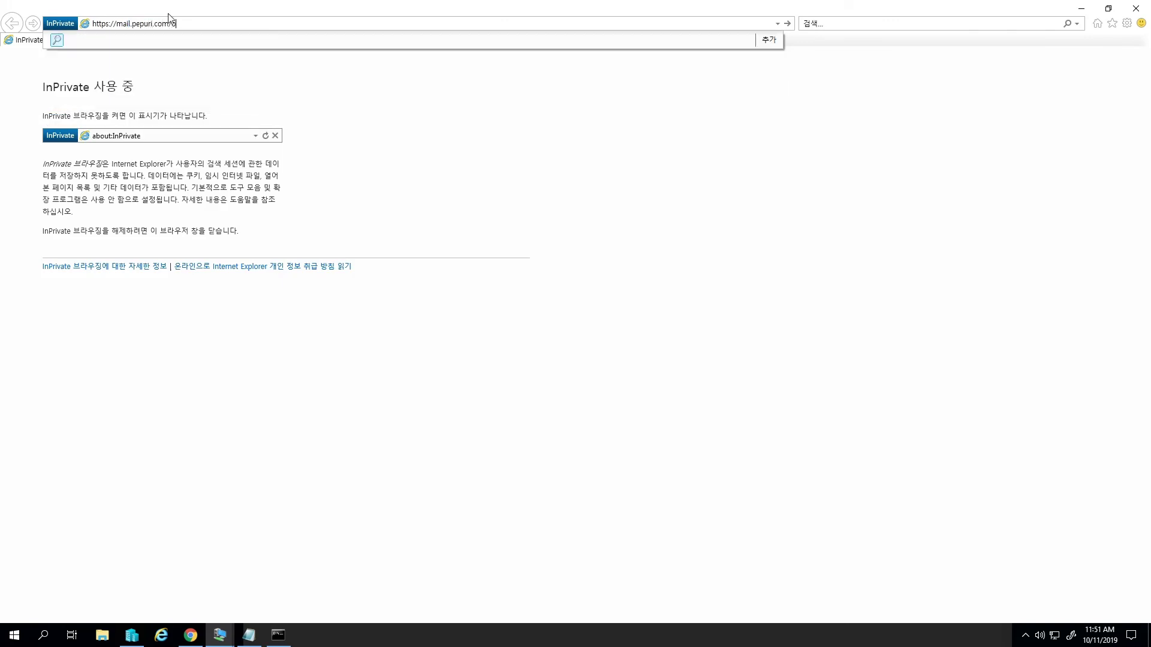
key(Return)
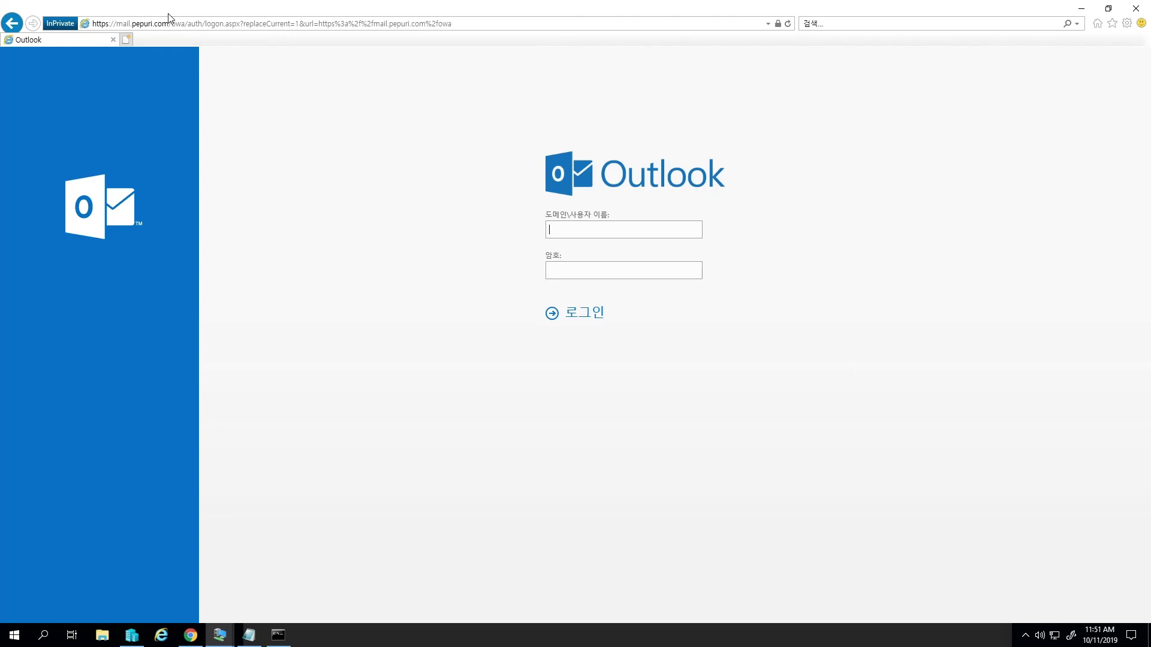
text(pepuri\ex-admin)
key(Tab)
text(*********)
key(Return)
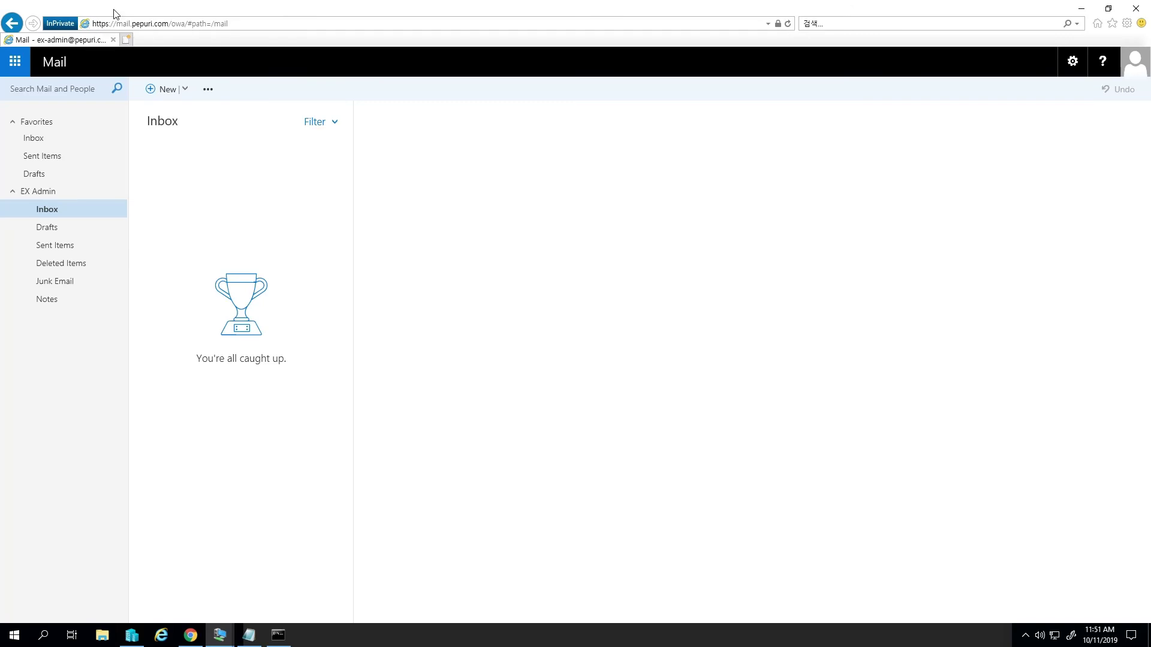
- Minimize the browser and router VM windows, and close the command prompt, DNS VM and Contoso.kr-WAP windows
click(1086, 14)
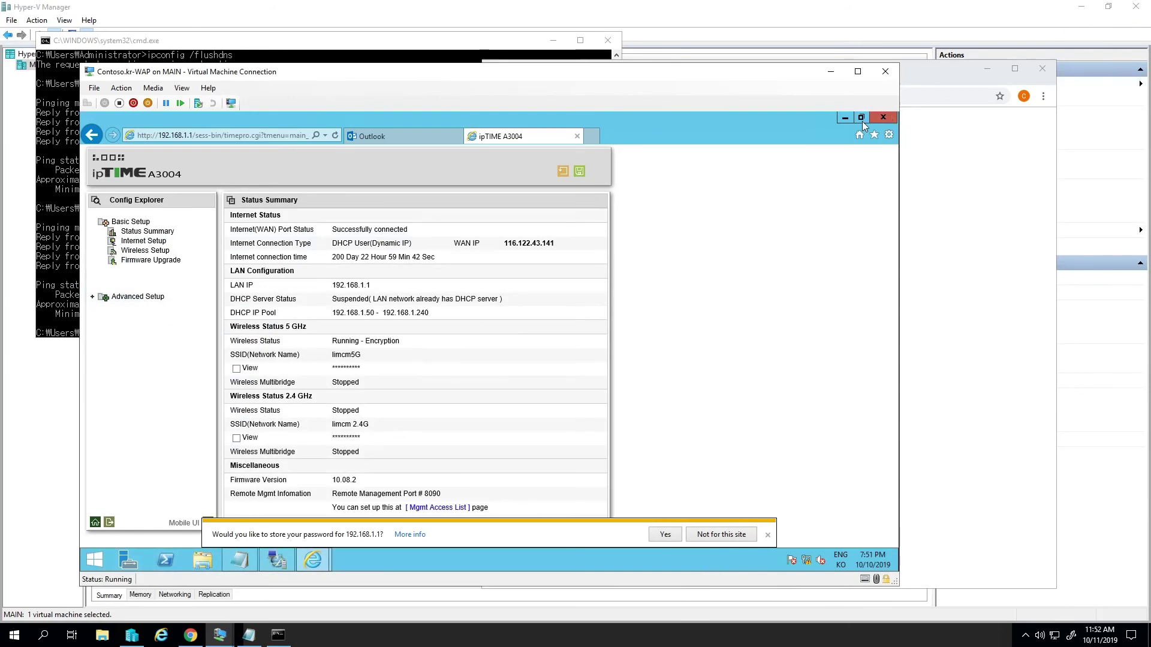
click(830, 73)
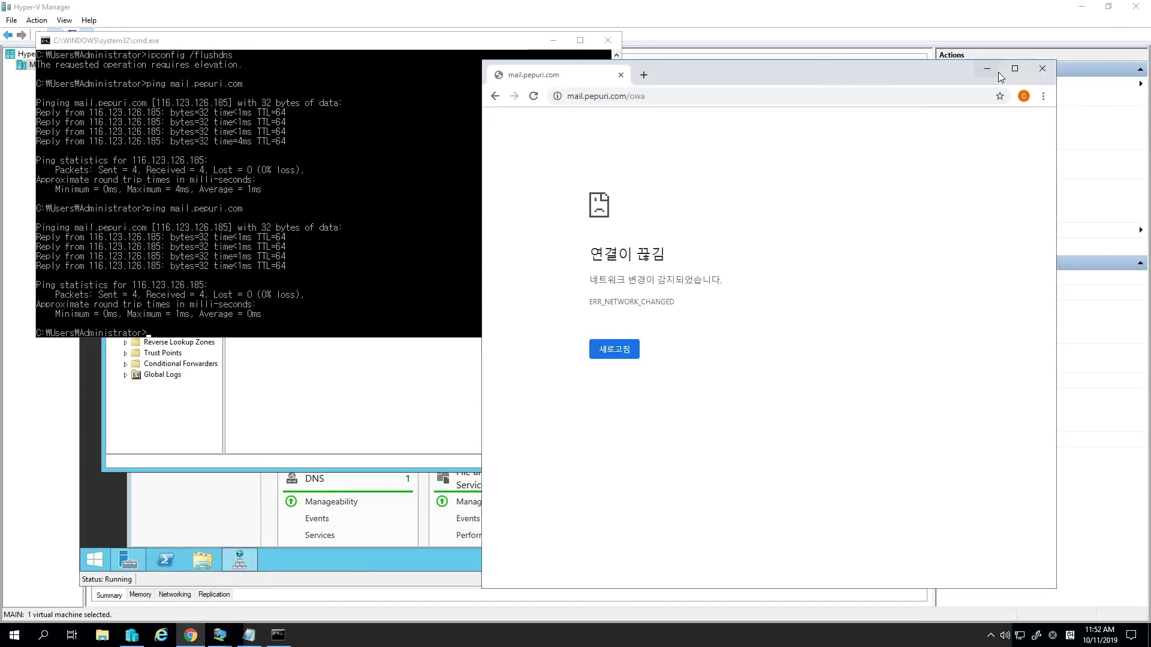
click(987, 69)
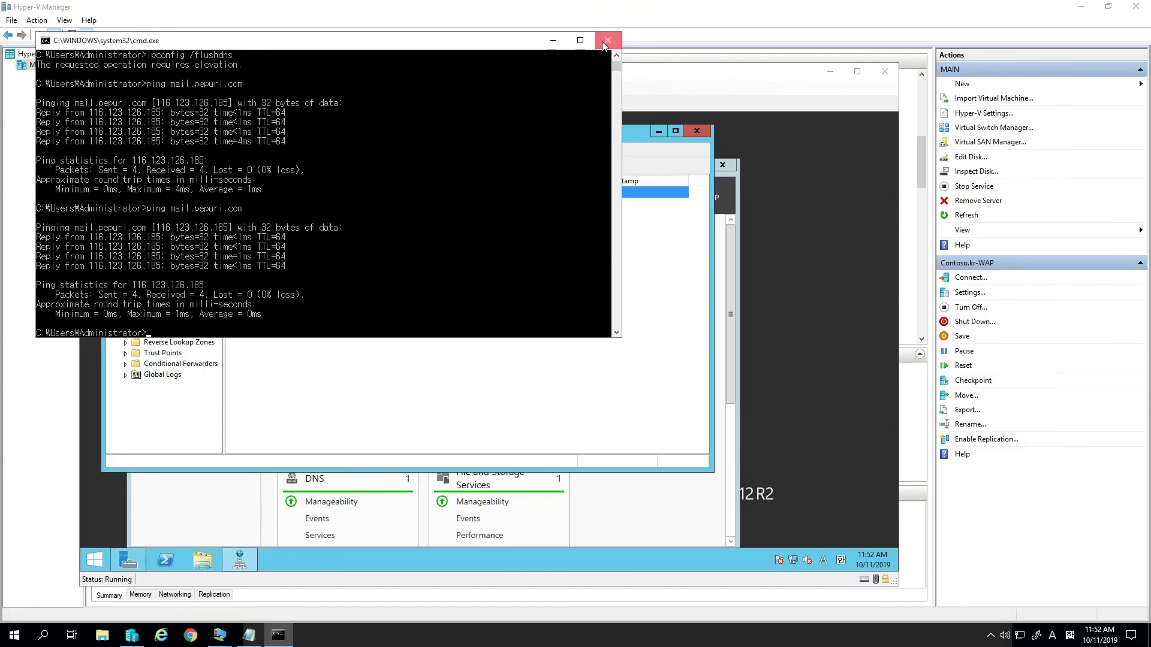
click(607, 40)
click(890, 74)
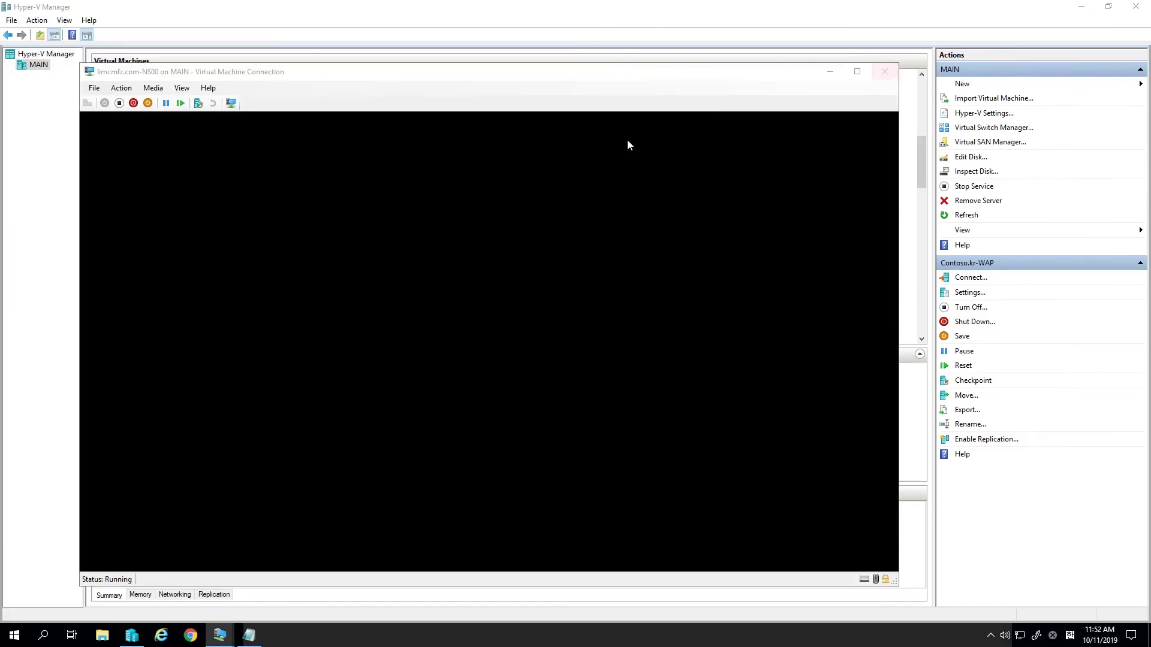
click(219, 635)
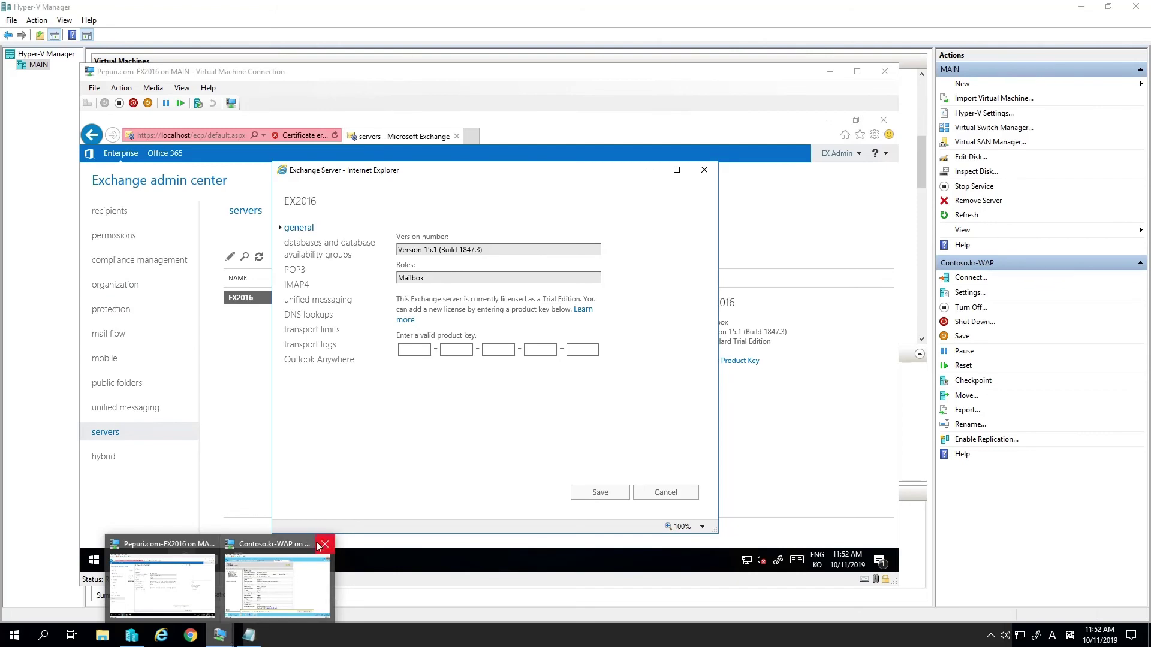
click(323, 545)
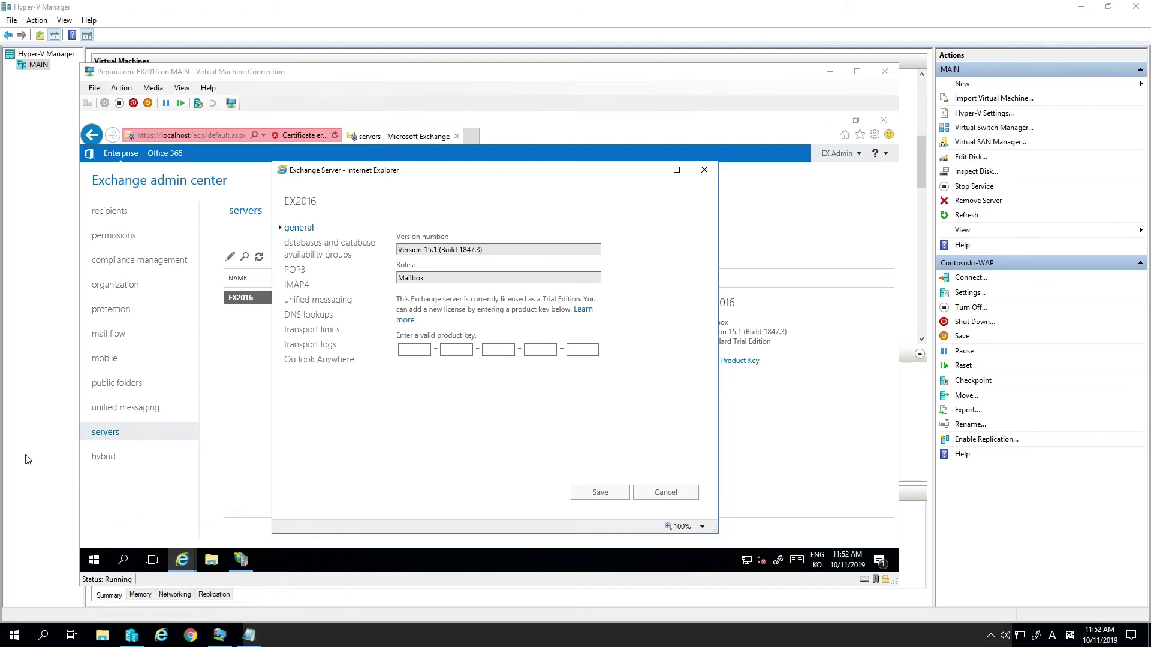
- Select Pepuri.com-DC001 in Hyper-V Manager's virtual machine list
click(25, 460)
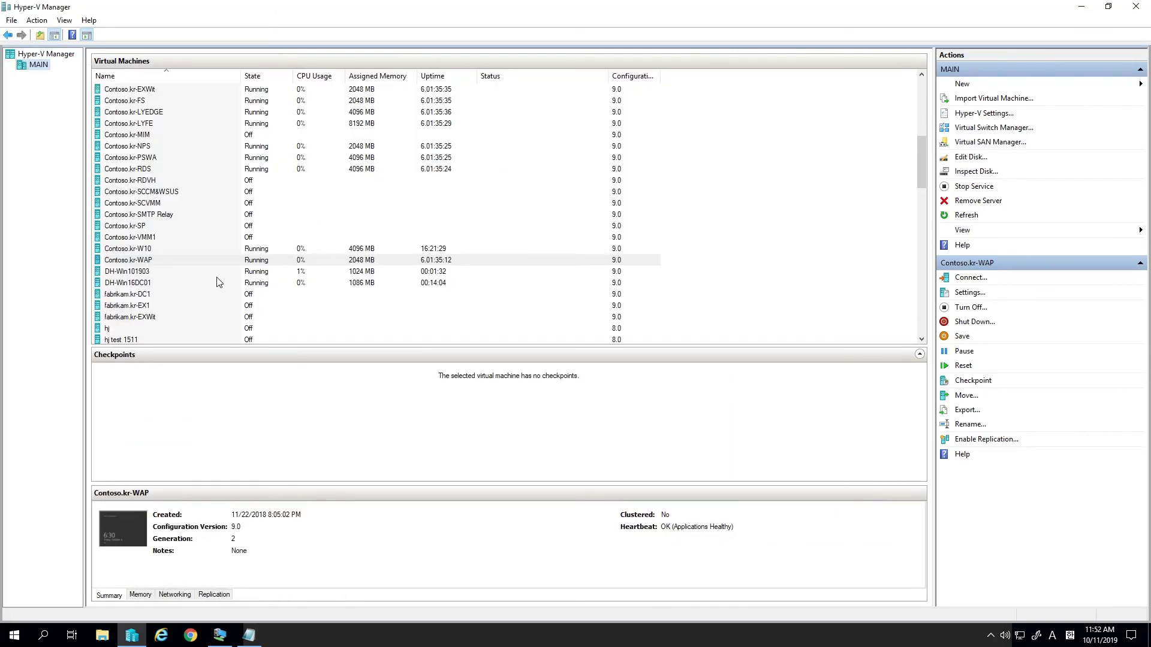
scroll(217, 282, down, 12)
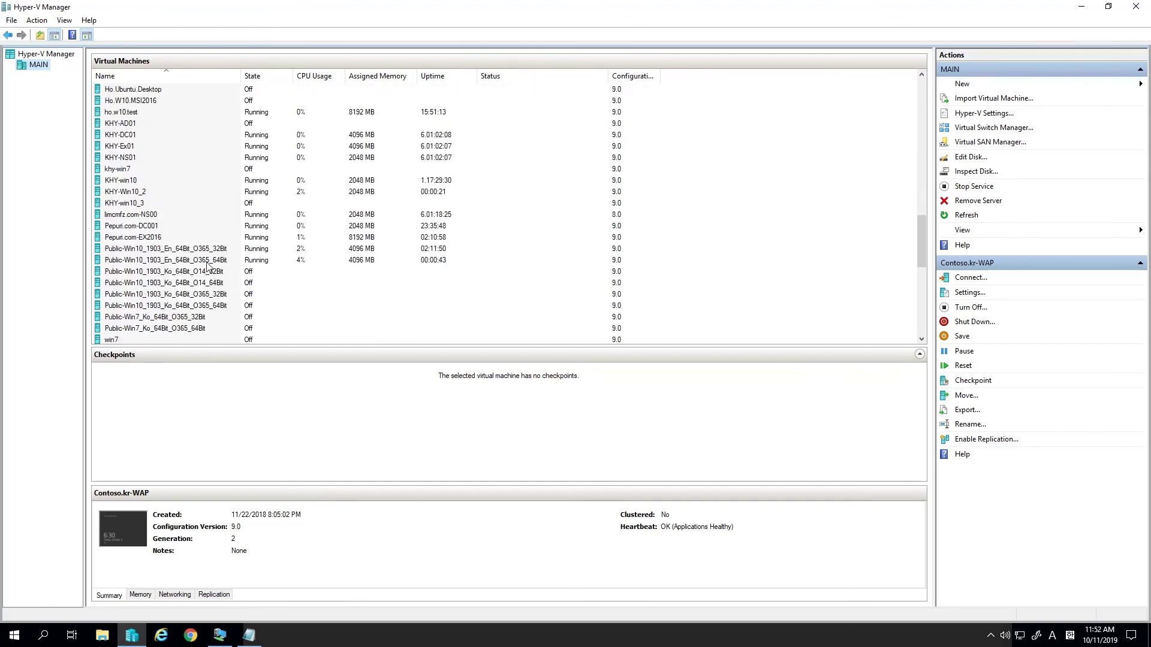
click(190, 231)
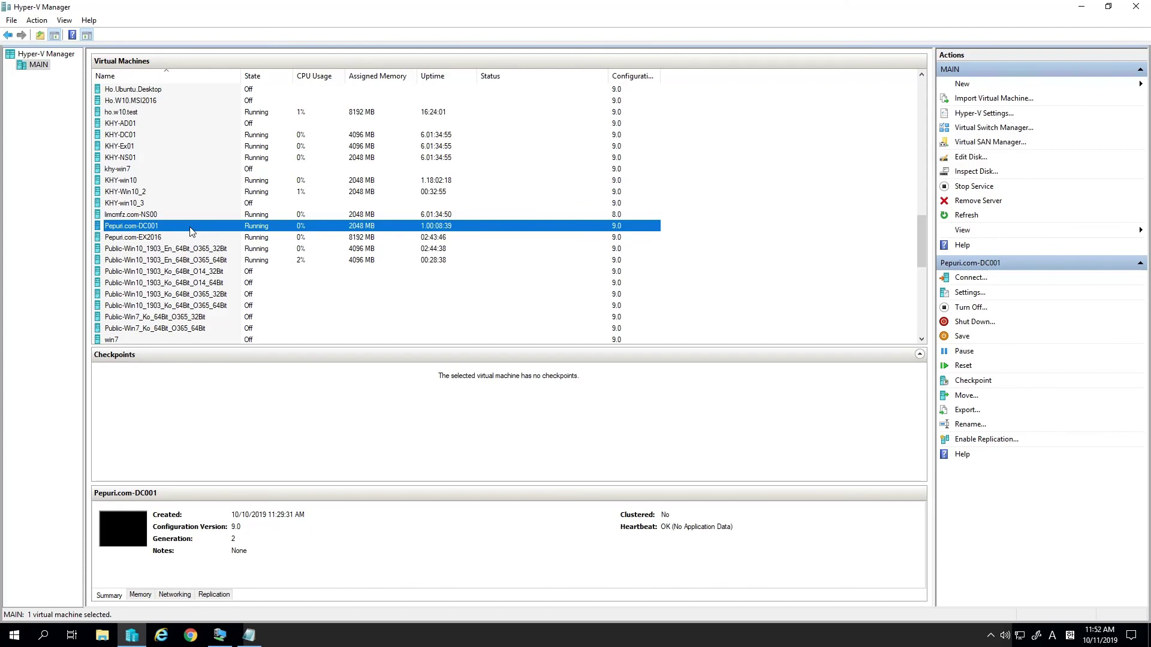
- Connect to the Pepuri.com-DC001 virtual machine and bring its window forward
double_click(191, 231)
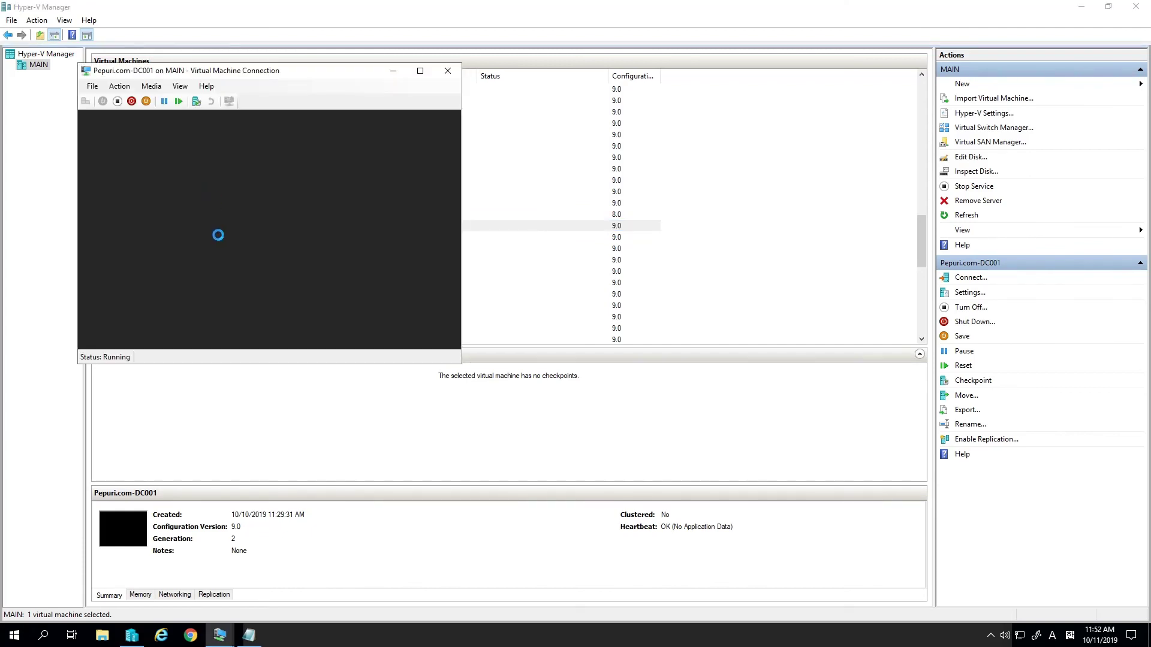
click(299, 267)
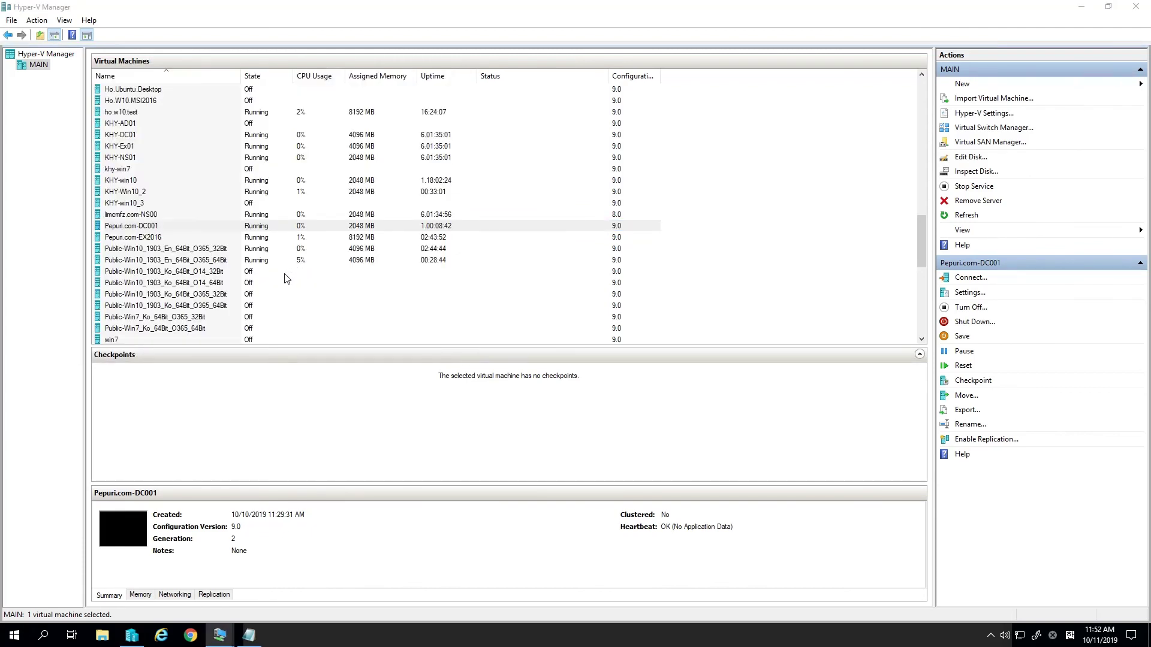
mouse_move(228, 643)
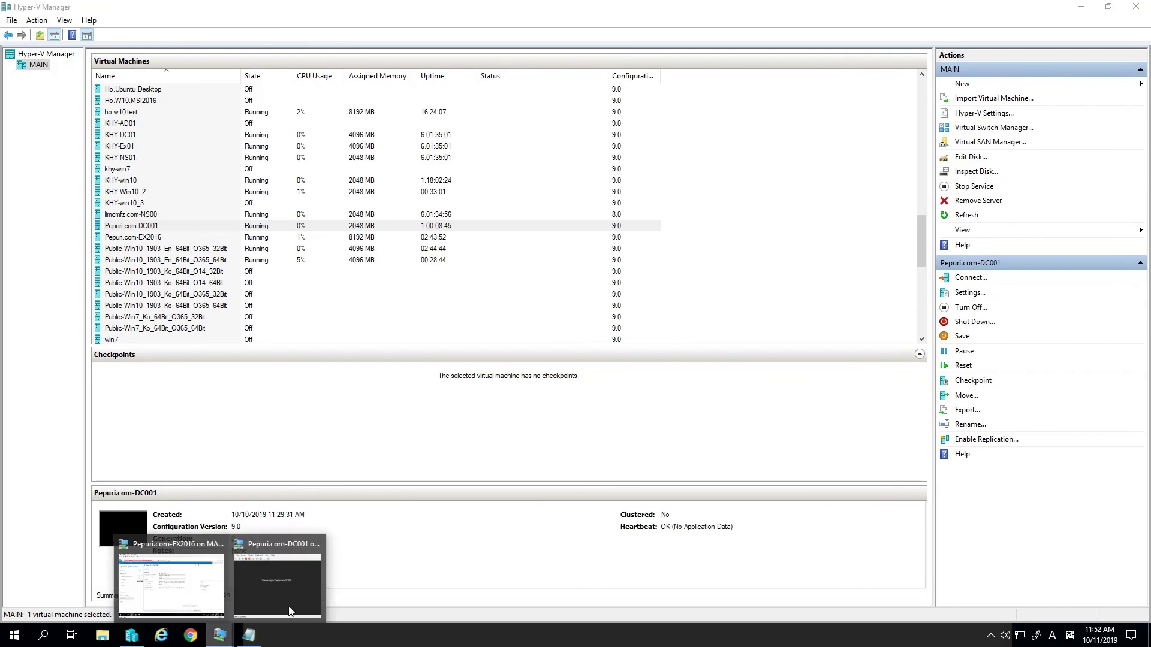
click(282, 612)
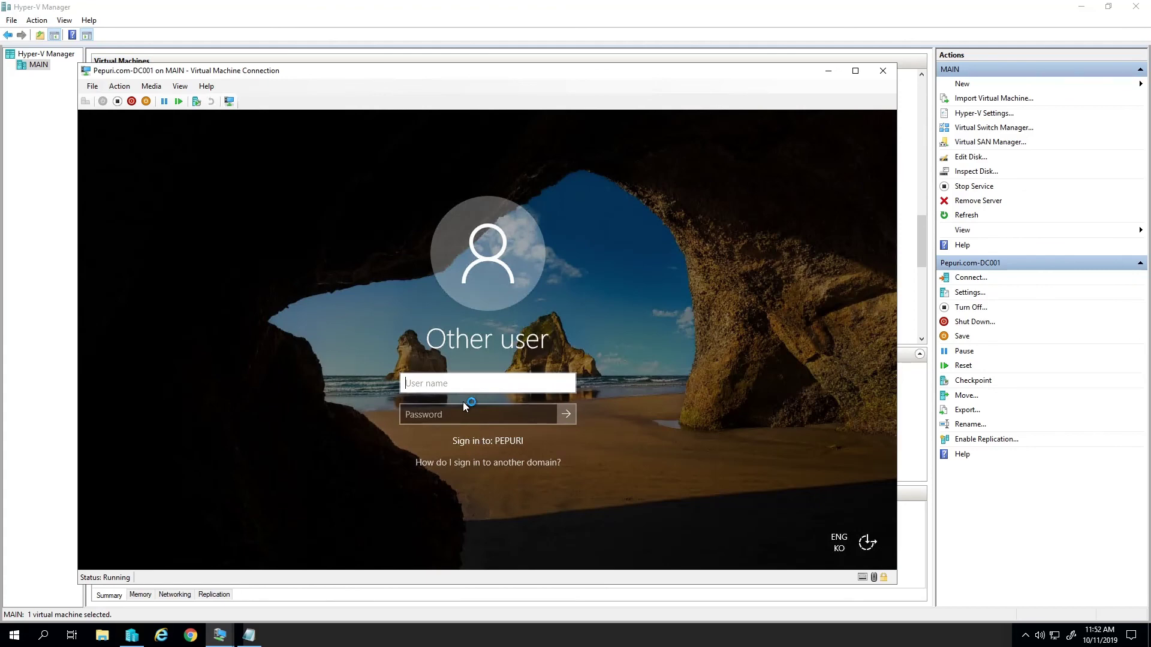
- Sign in to DC001 as pepuri\administrator with the account password
text(pepuri\admin)
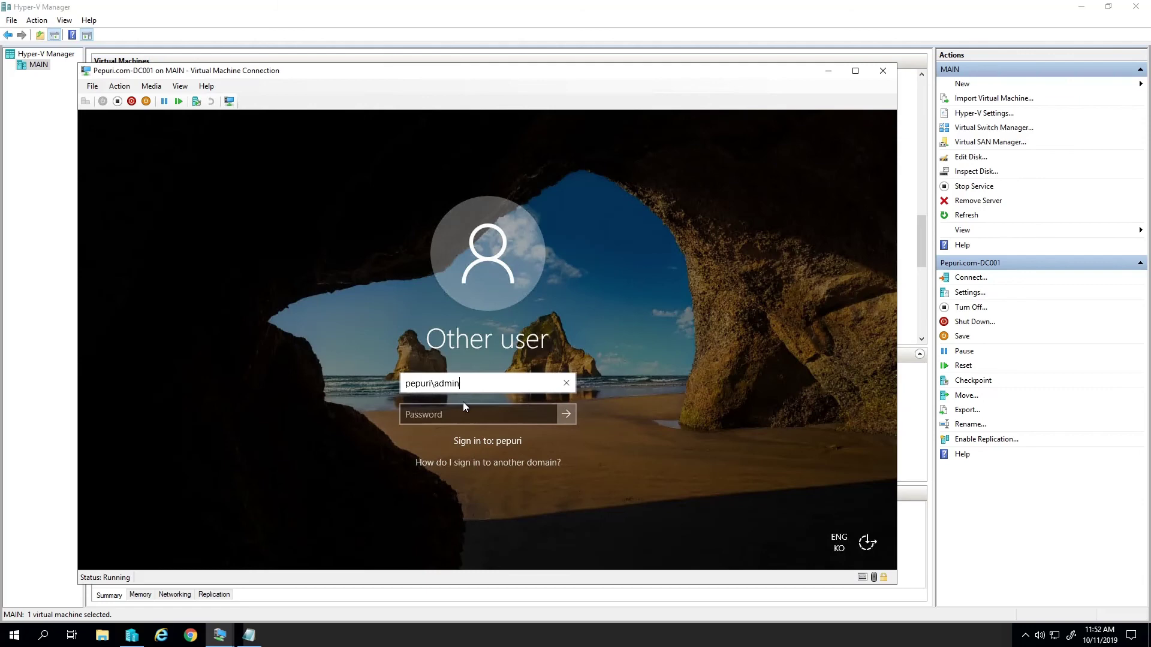
text(istrator)
key(Tab)
text(•••••)
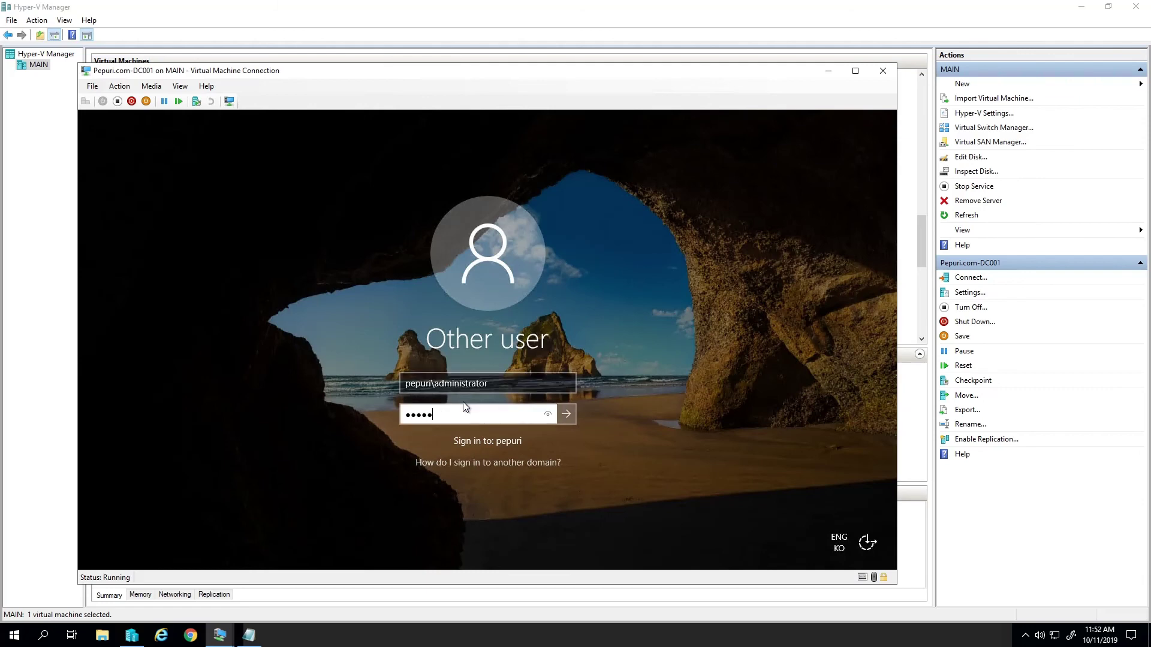
text(••••)
key(Return)
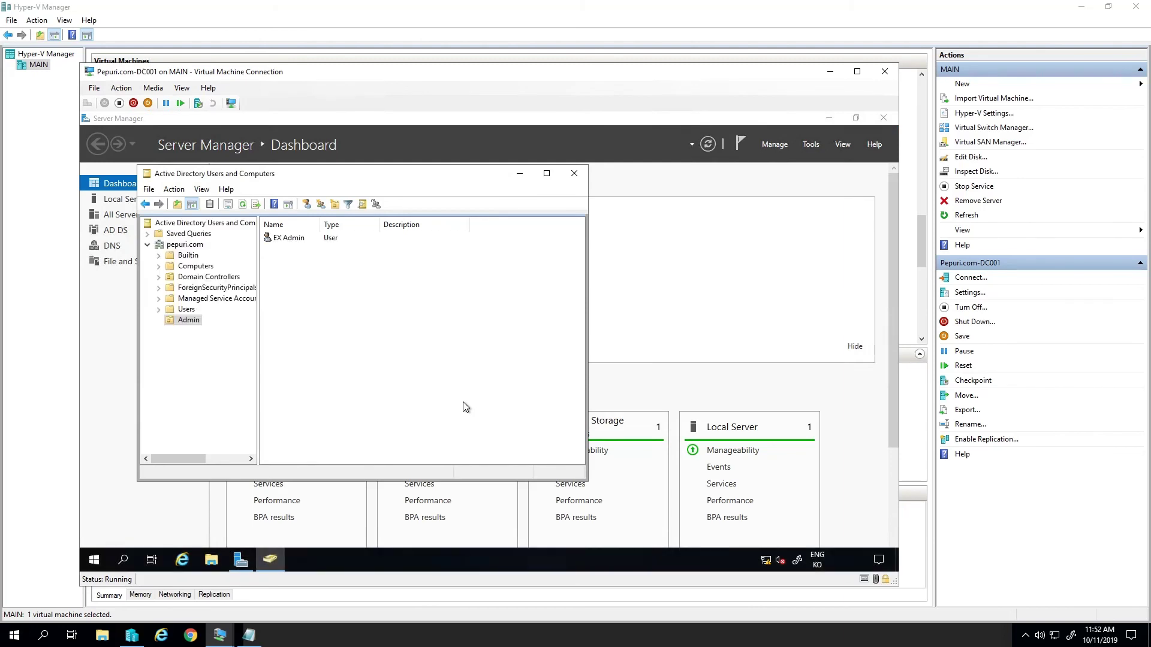
key(super)
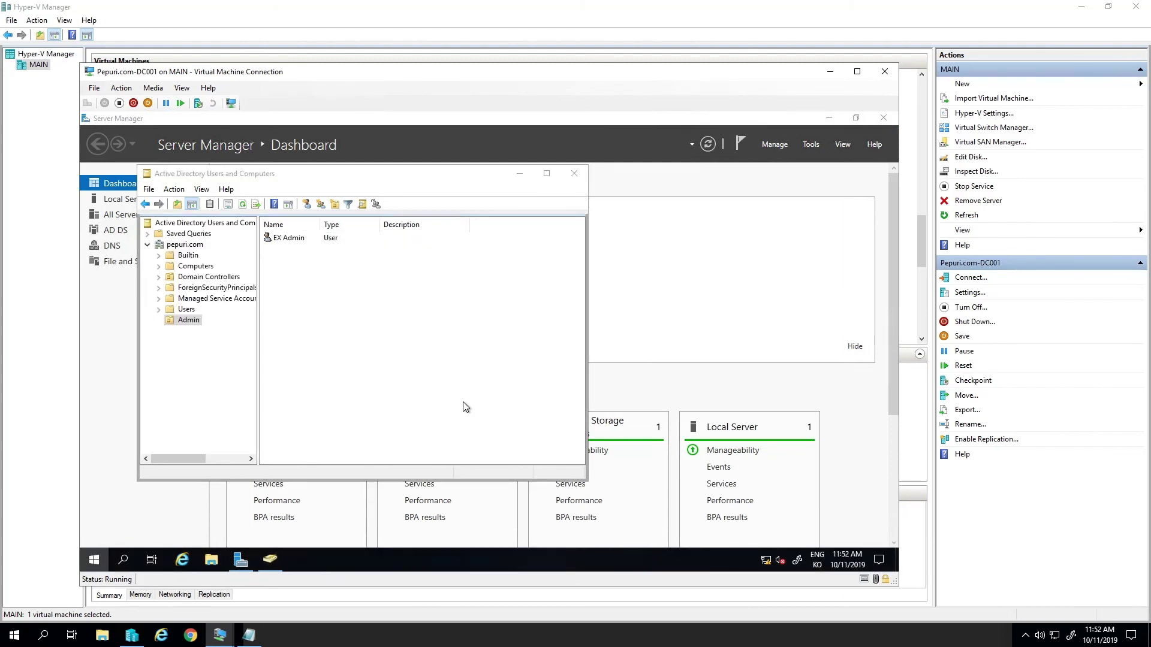
- Launch DNS Manager and open DC001's pepuri.com forward lookup zone, bringing up its record menu
text(dns)
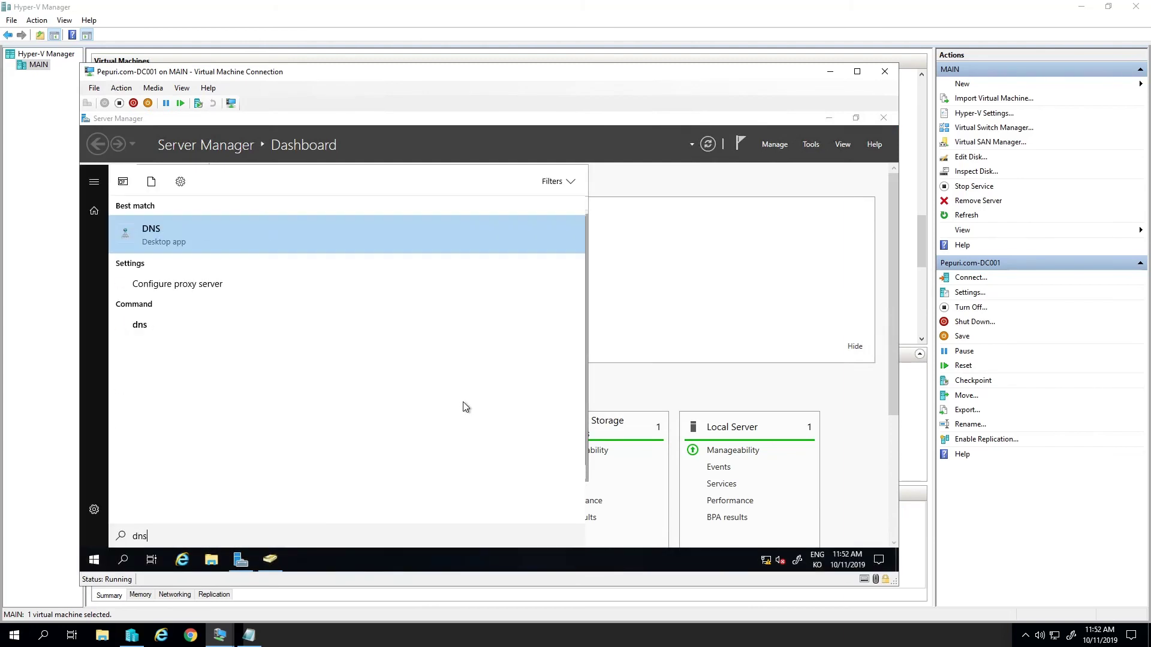
key(Return)
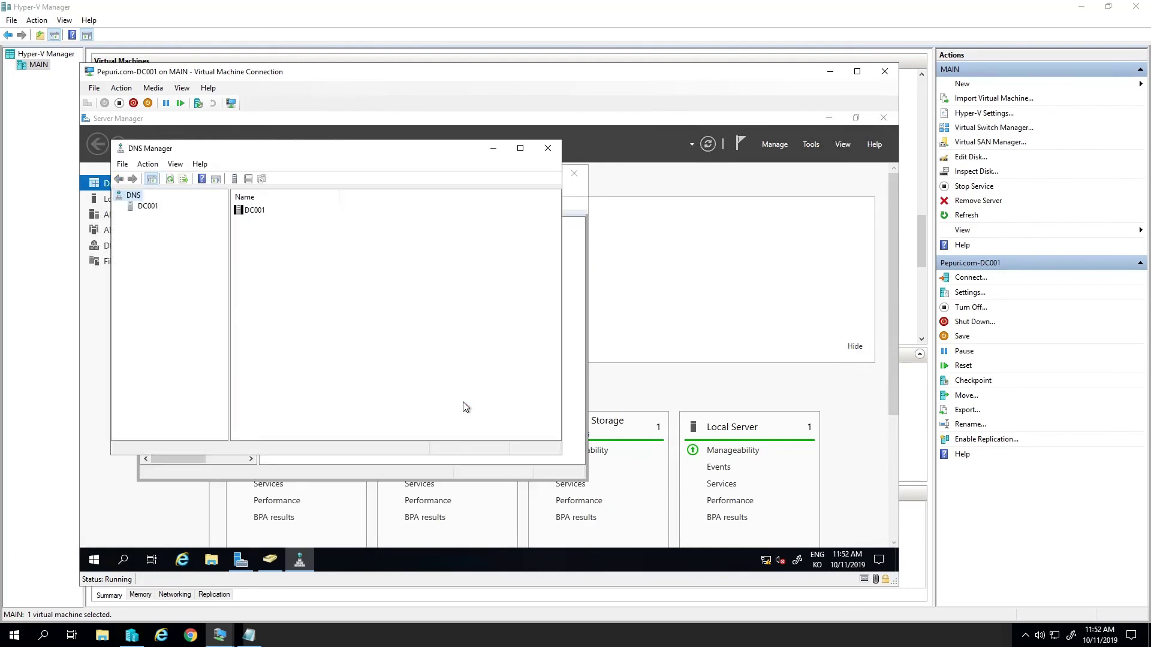
click(132, 208)
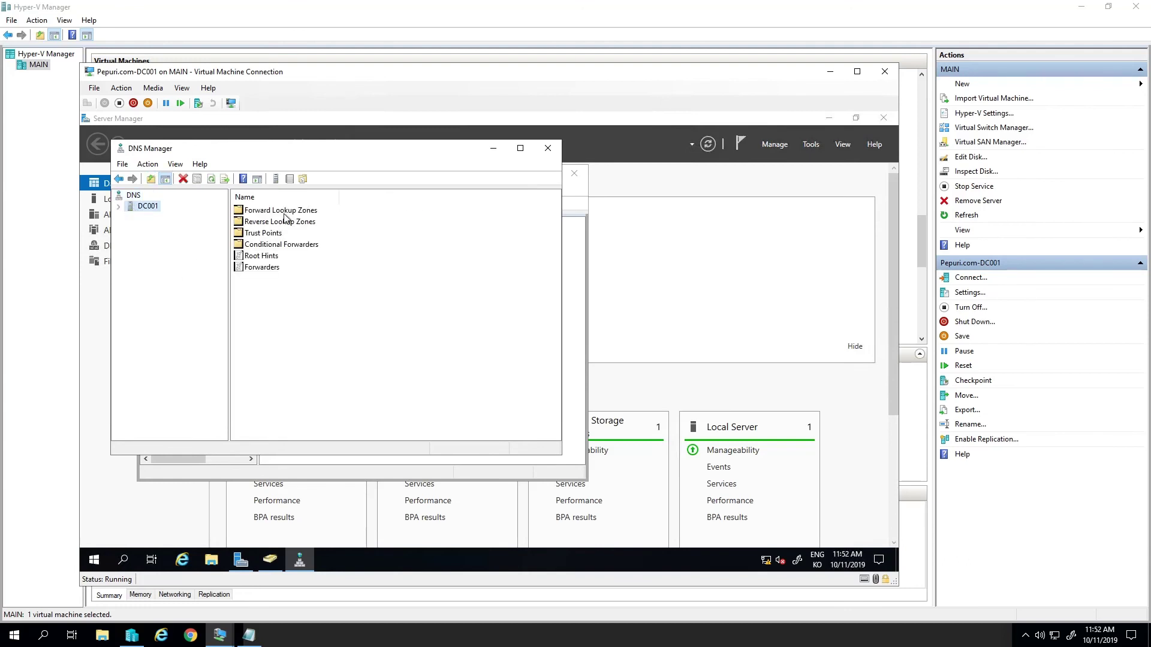
click(286, 211)
double_click(286, 211)
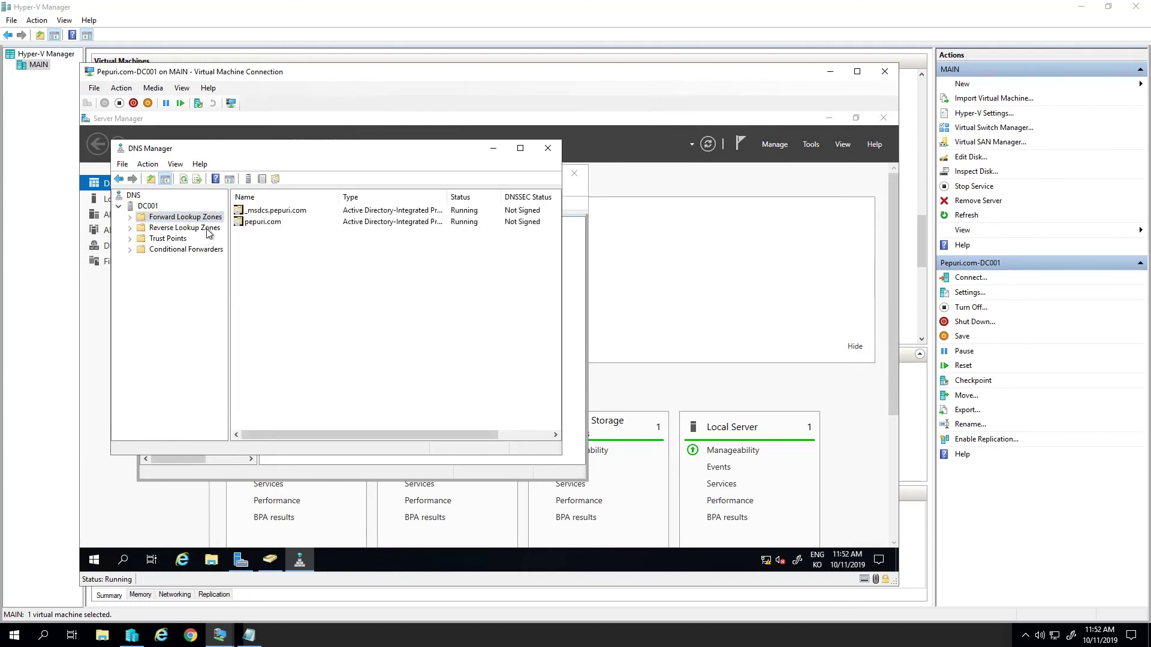
double_click(252, 223)
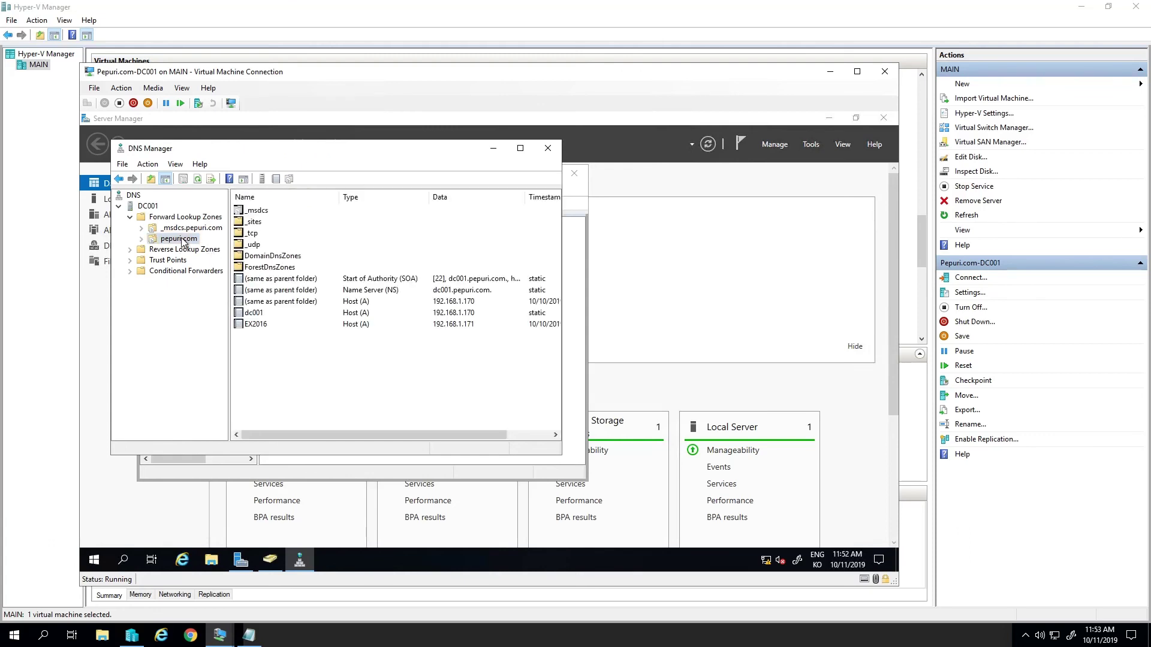
click(290, 369)
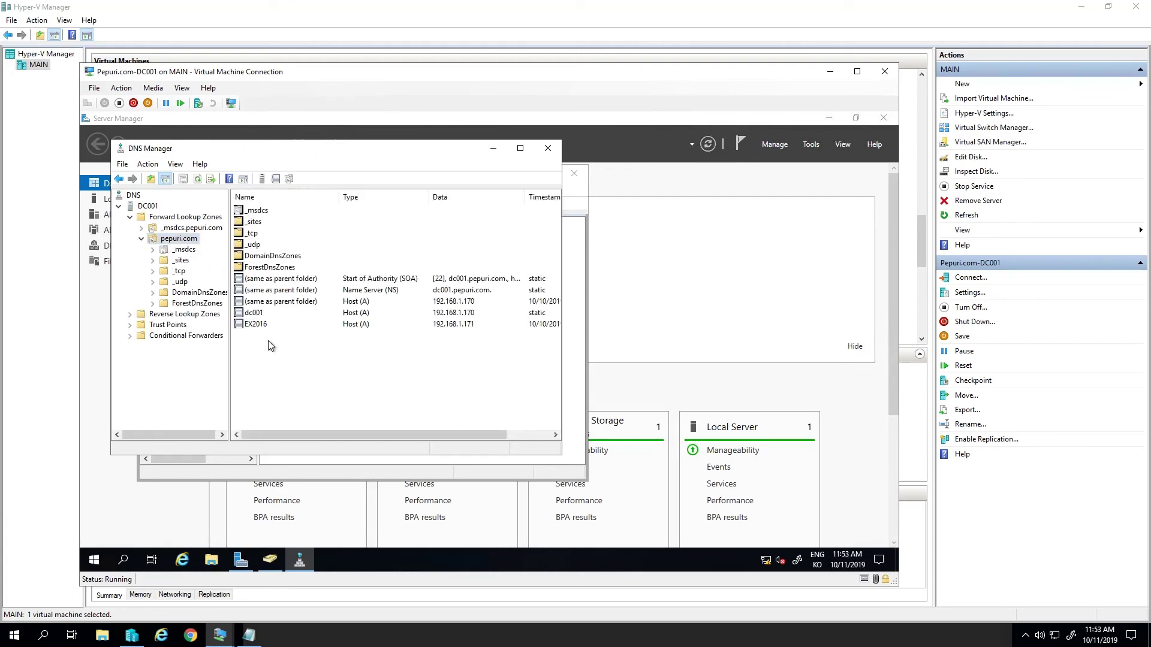
click(258, 327)
right_click(359, 369)
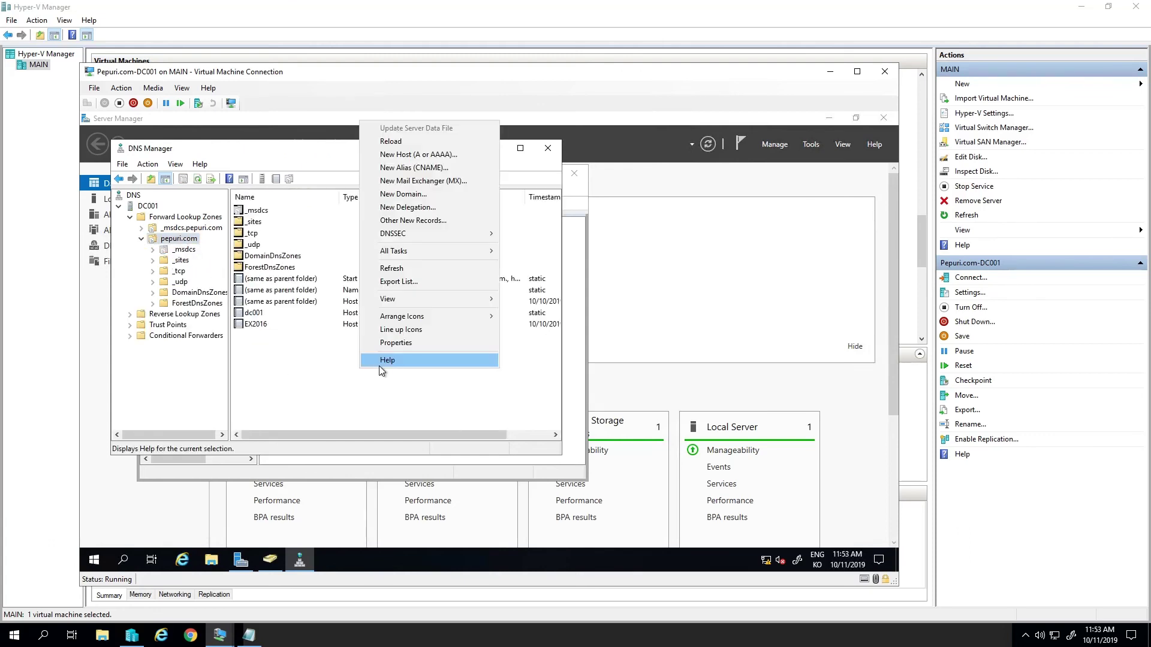
- Add a pepuri.com host record named mail pointing to 192.168.1.171
click(412, 155)
text(mail)
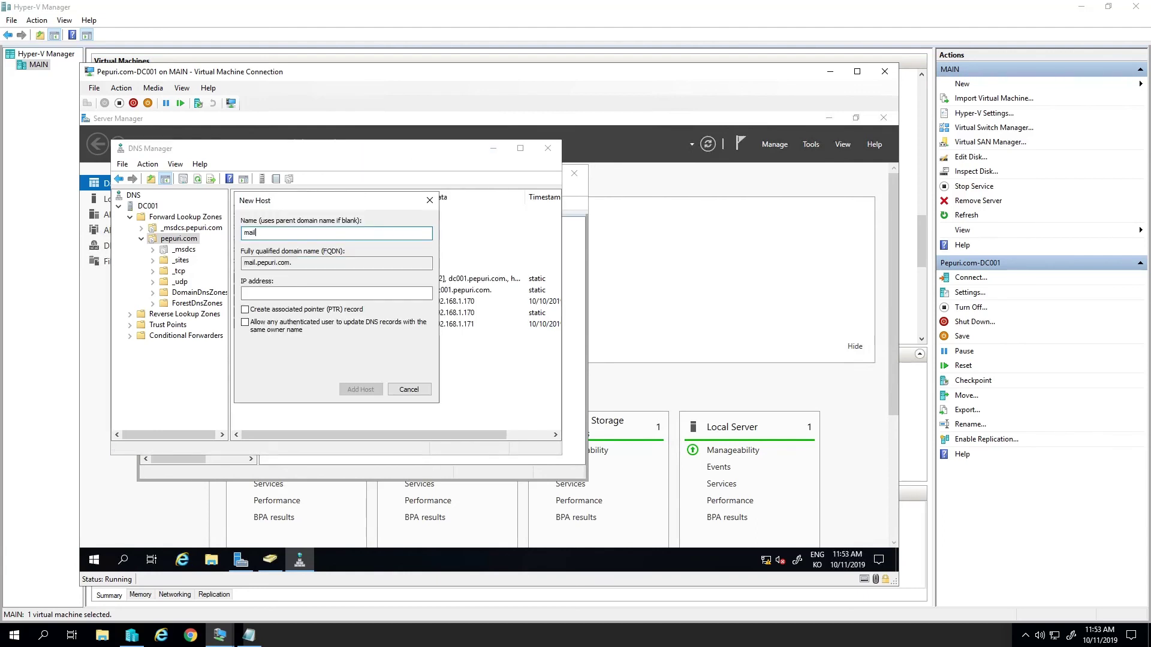
key(Tab)
click(336, 293)
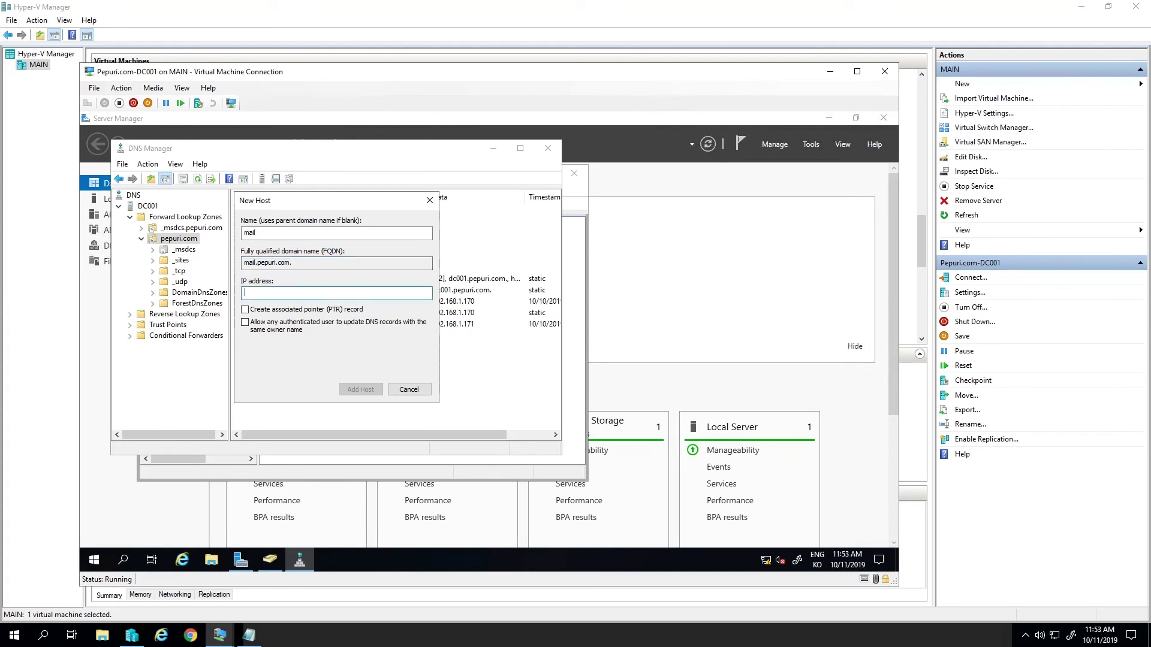
text(192.168.1.171)
key(Return)
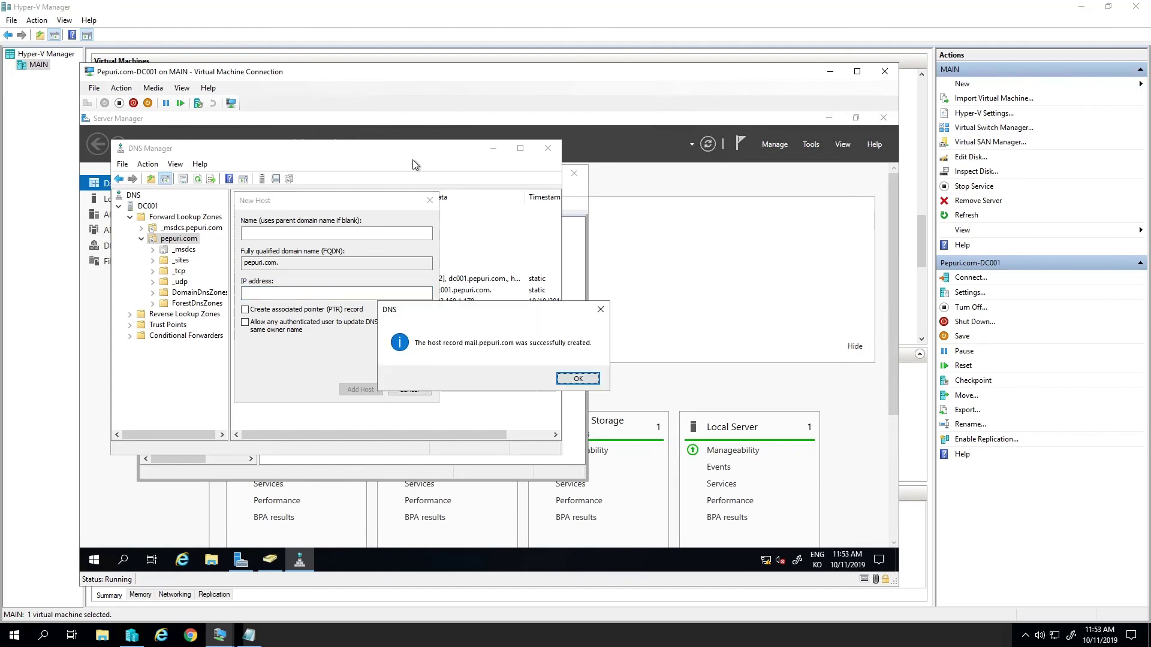
key(Return)
- Add an autodiscover host record at 192.168.1.171
text(a)
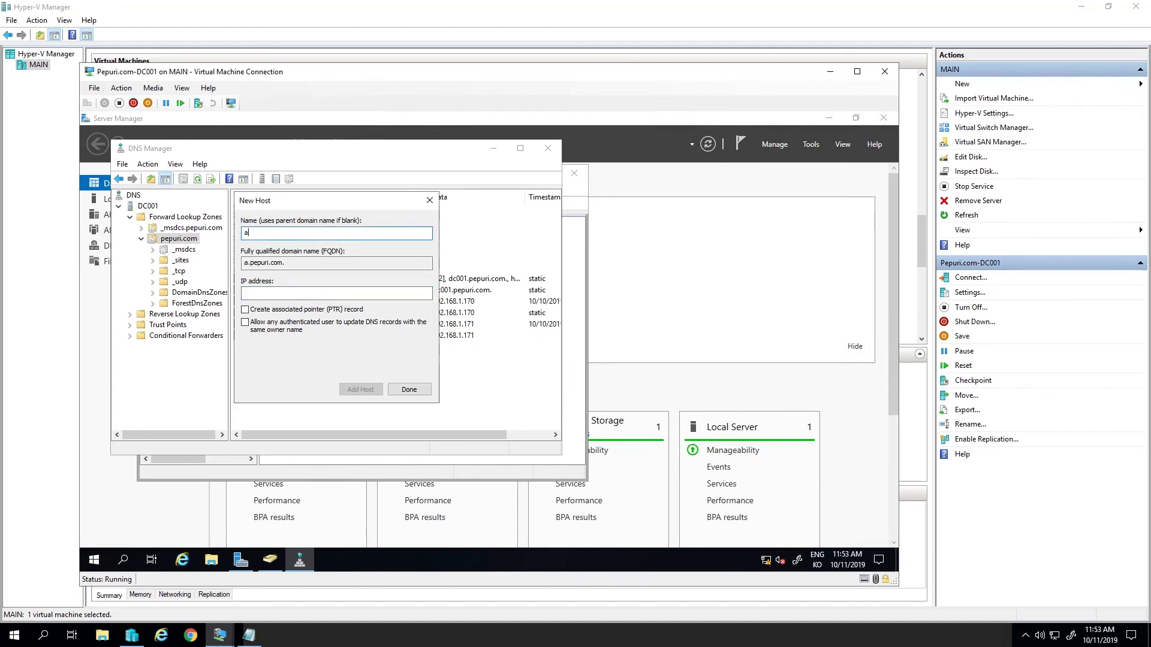
text(utodiscover)
key(Tab)
key(Tab)
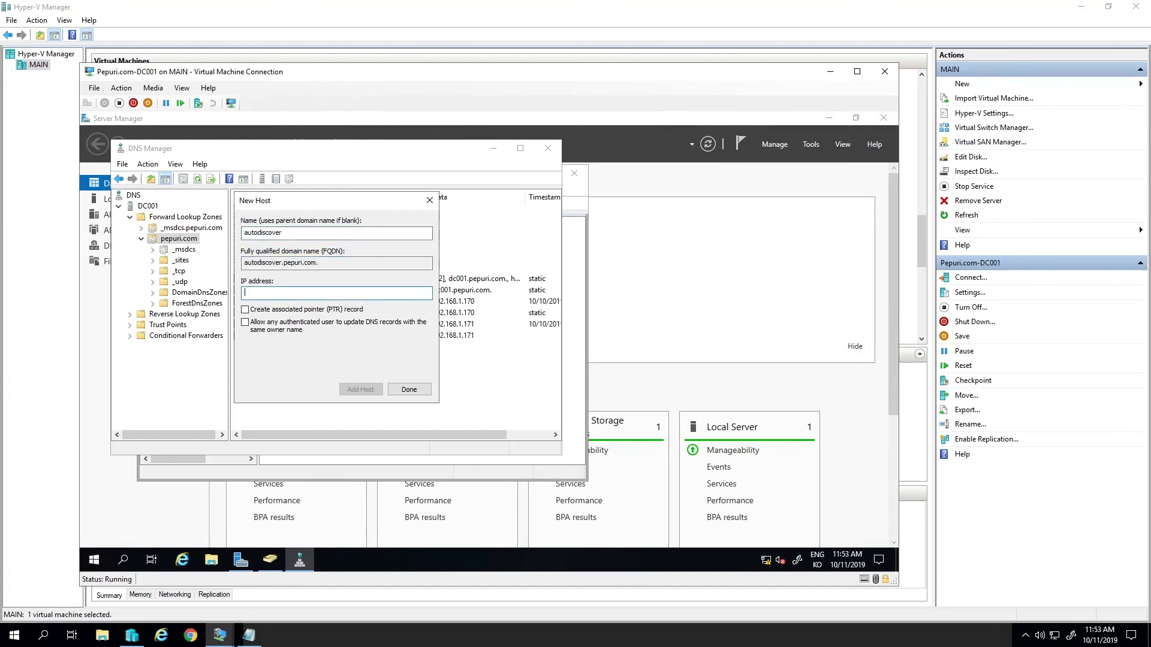
text(192.168.1.17)
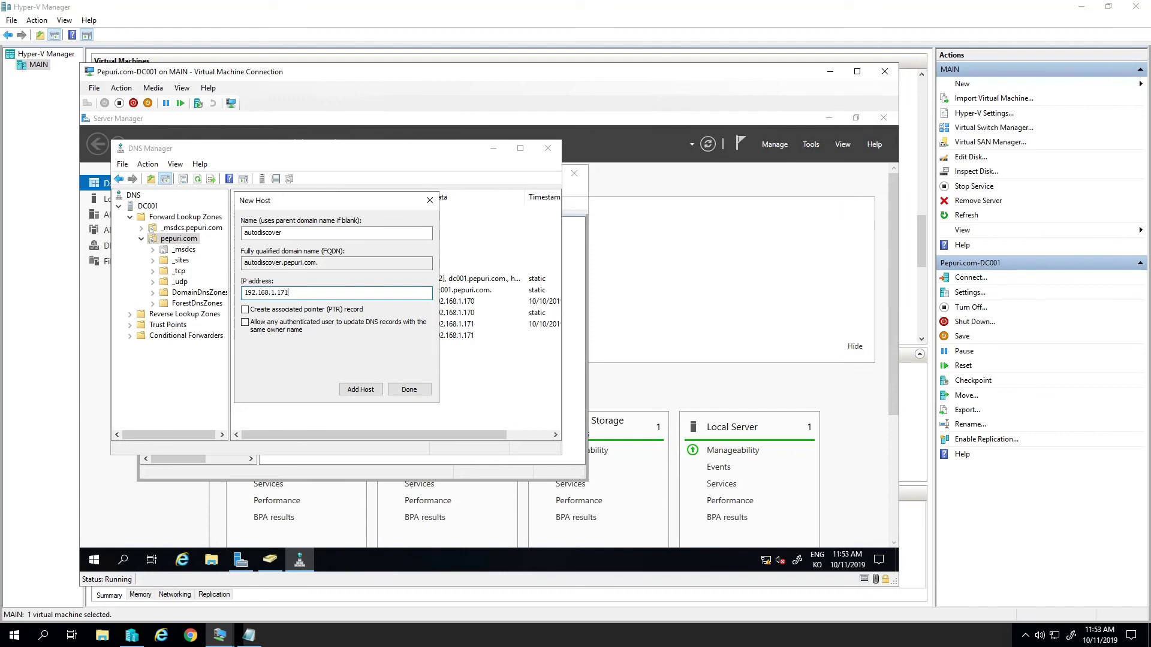
text(1)
key(Return)
key(Return)
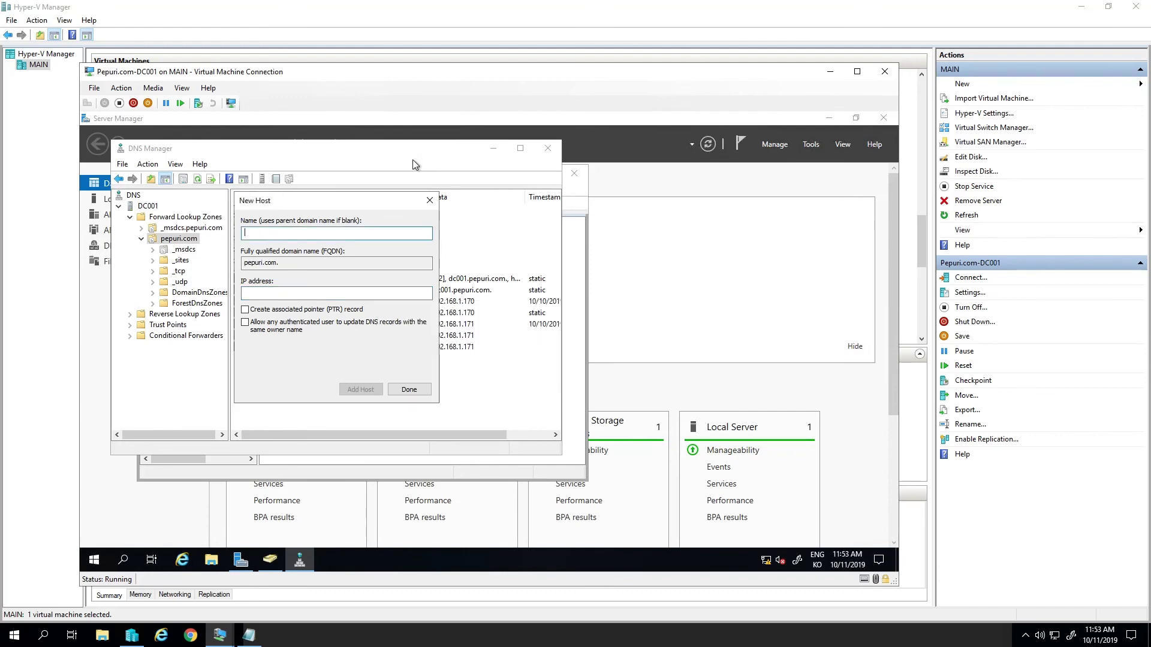
key(Escape)
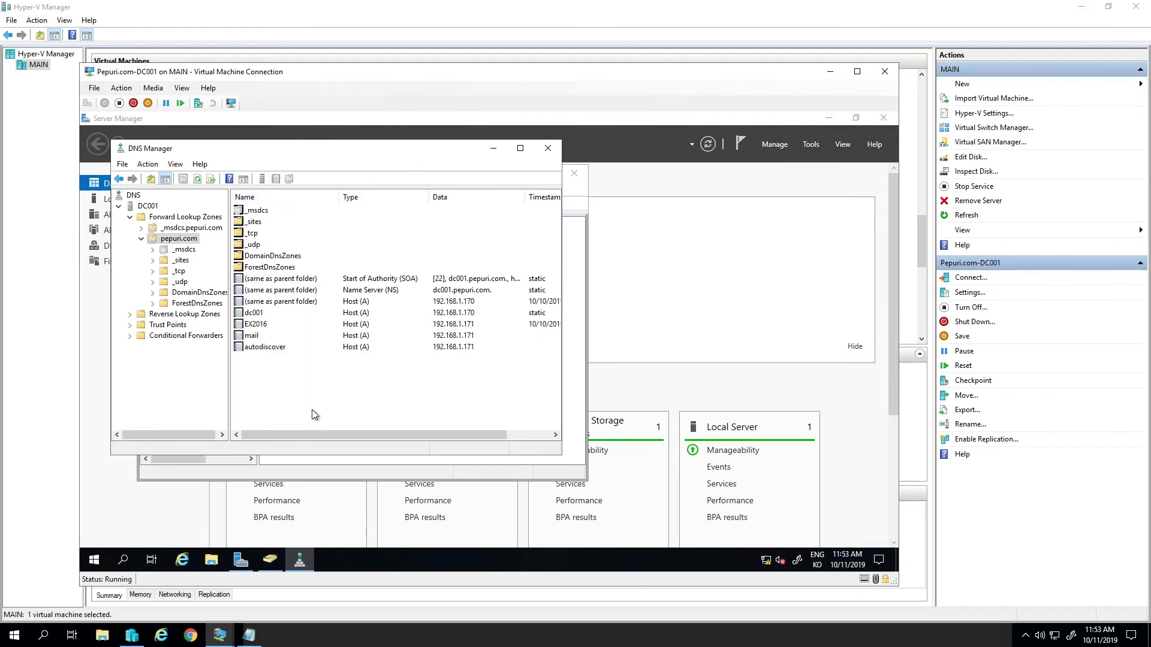
- Create an MX record pointing to mail.pepuri.com and refresh the zone
right_click(313, 414)
click(398, 222)
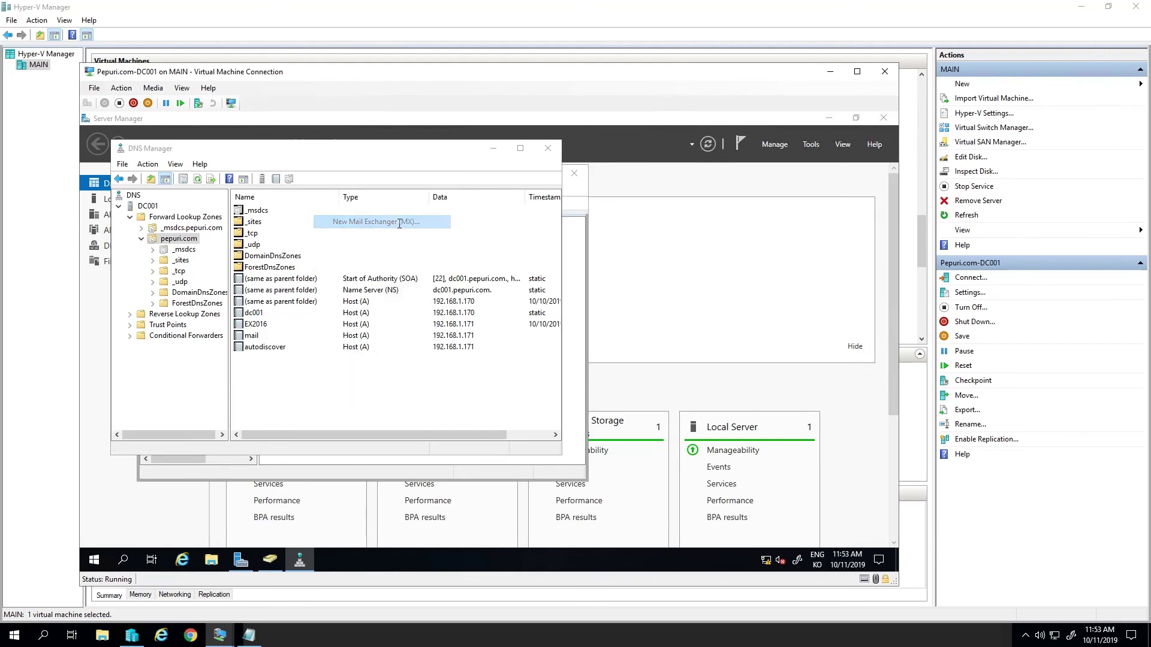
click(348, 310)
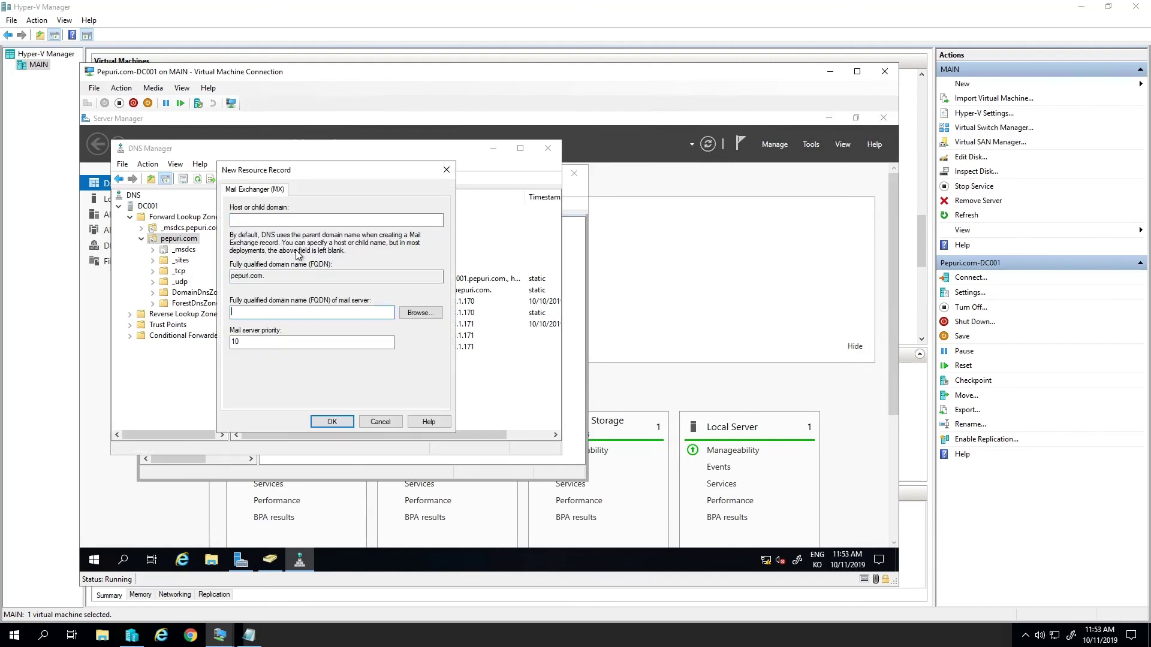
text(mail.pepuri.com)
key(Return)
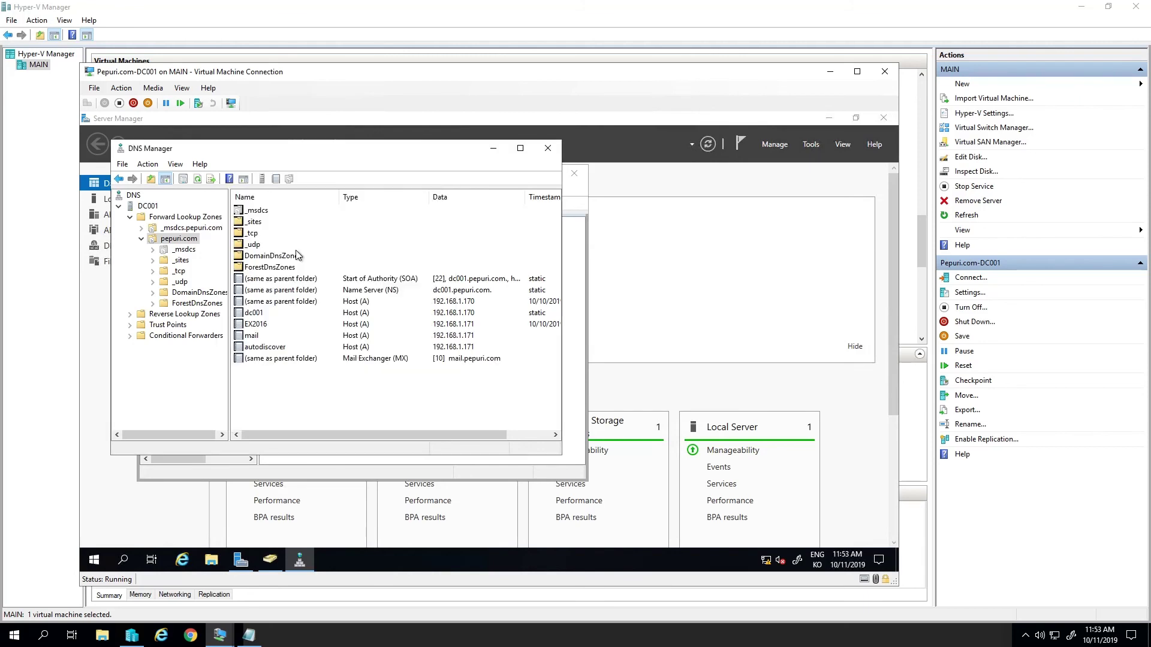
key(F5)
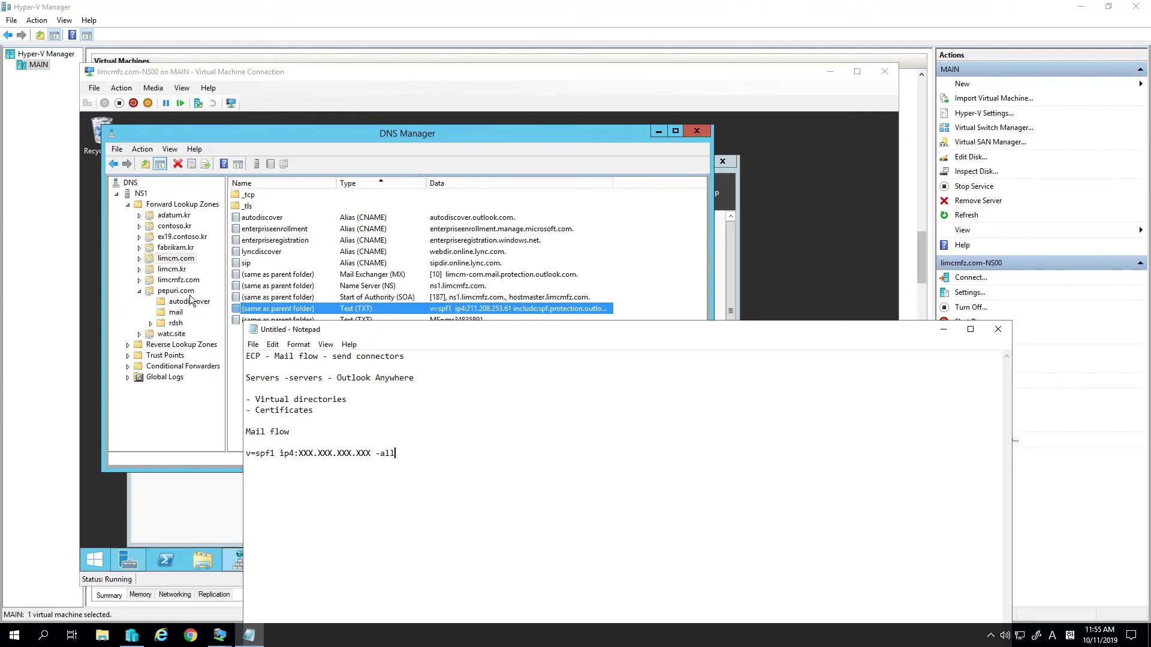
- Open NS1's pepuri.com zone and bring up its new-record menu
double_click(183, 291)
right_click(305, 336)
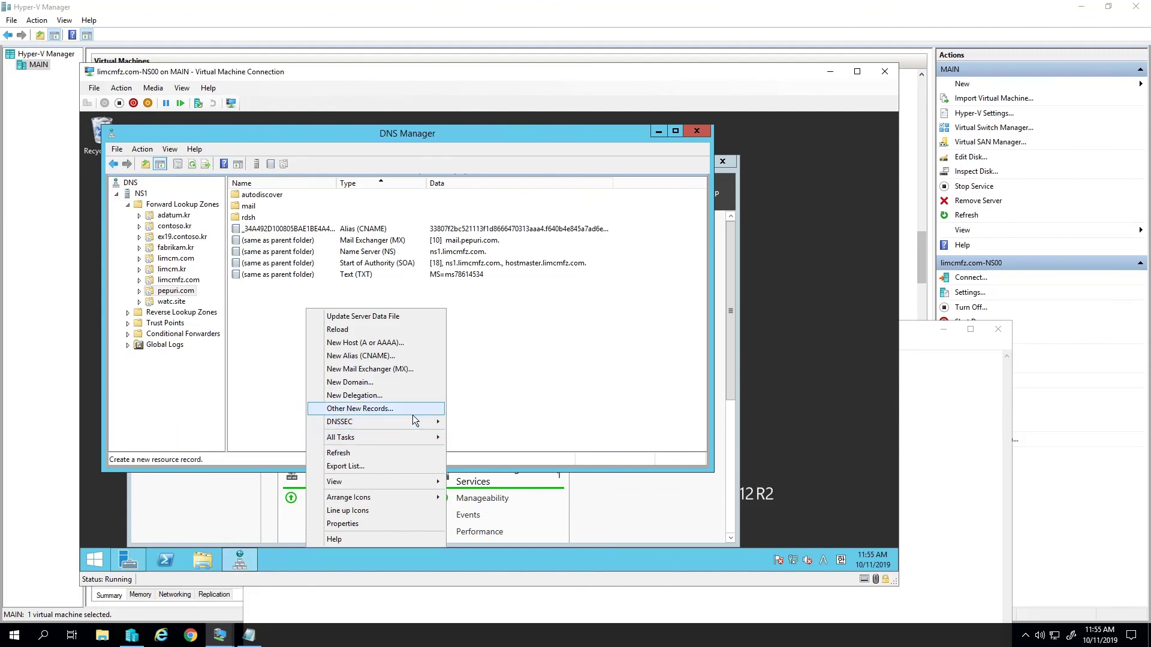
- Choose Text (TXT) from Other New Records to create a pepuri.com TXT record
mouse_move(413, 439)
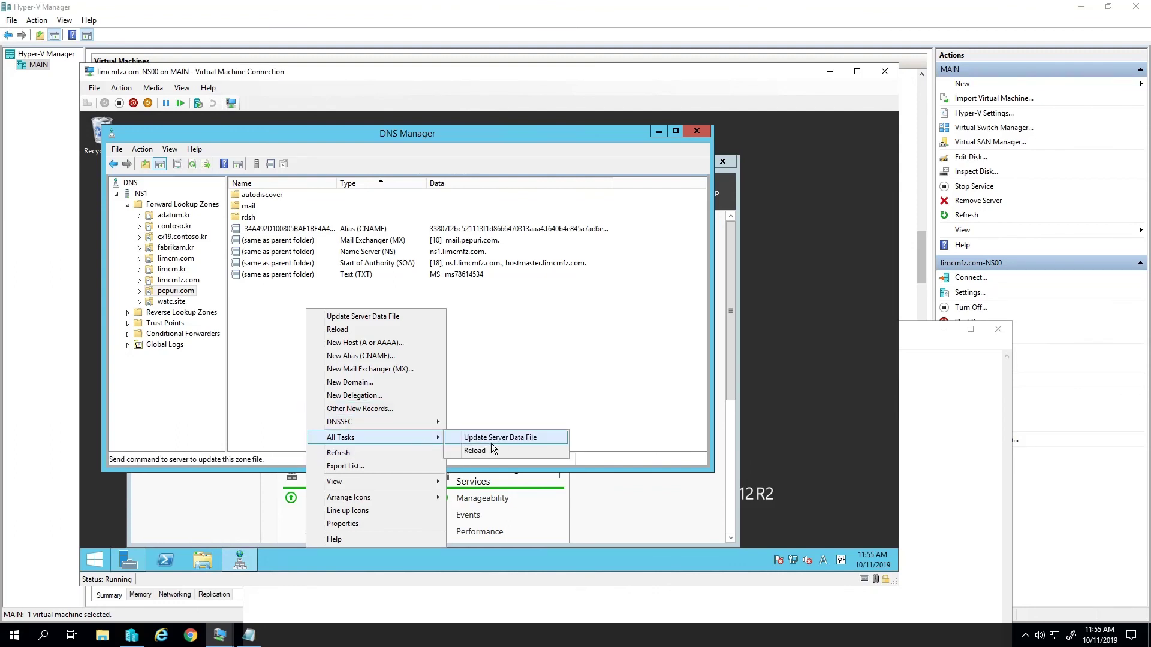
click(396, 410)
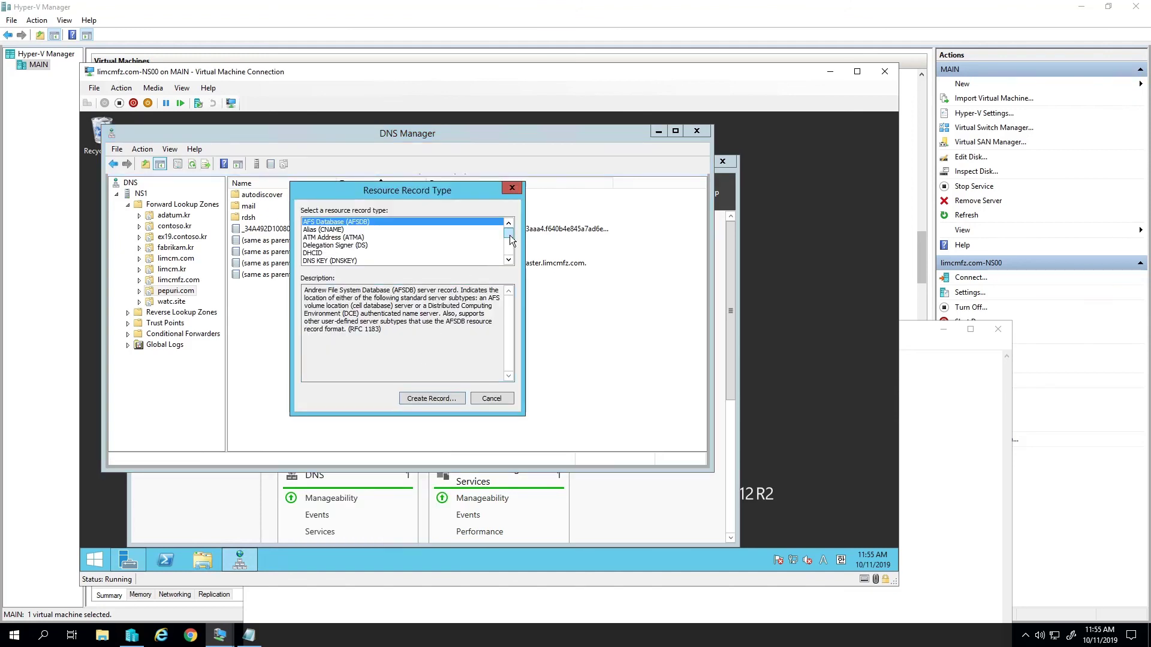
drag(510, 238, 511, 254)
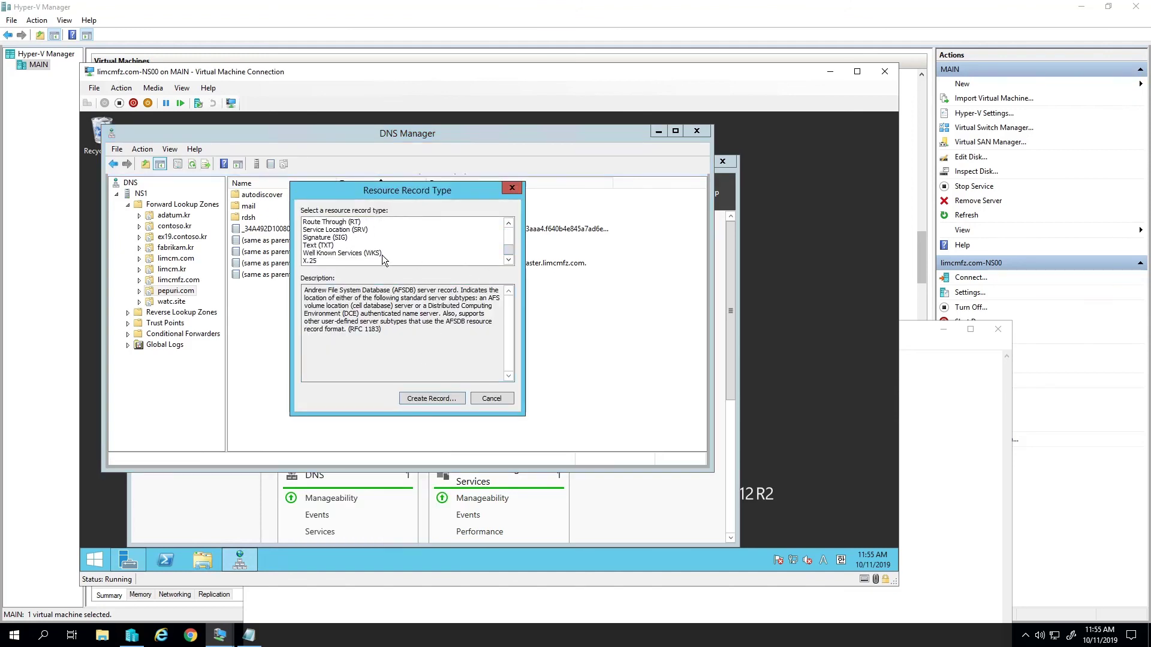
click(324, 246)
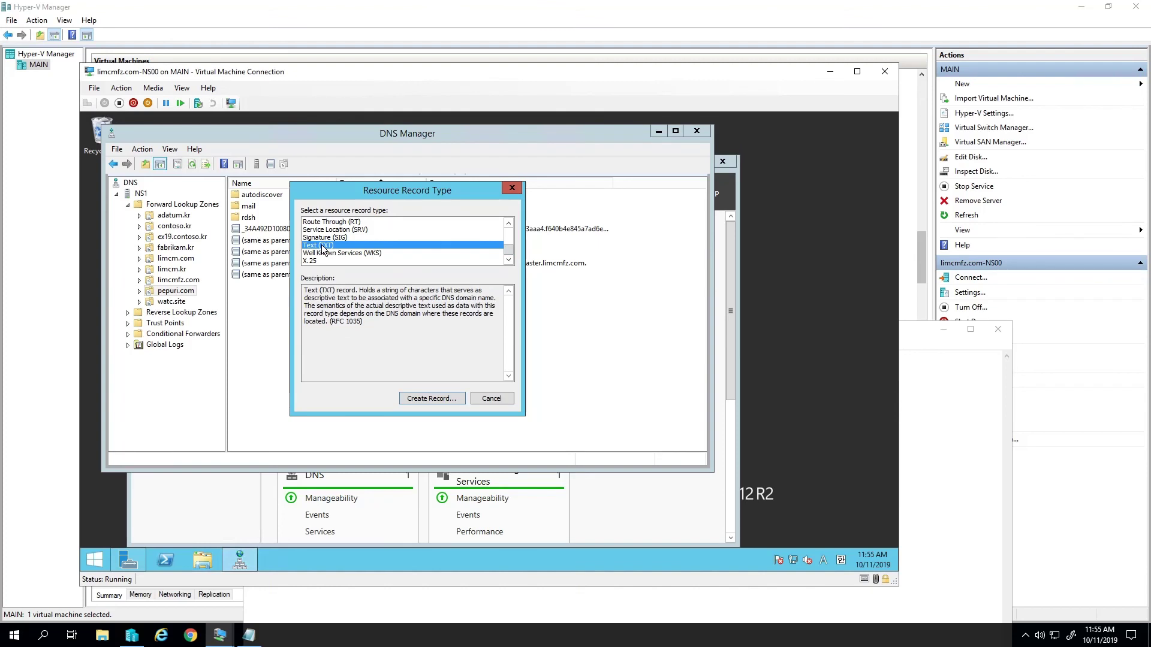
click(445, 398)
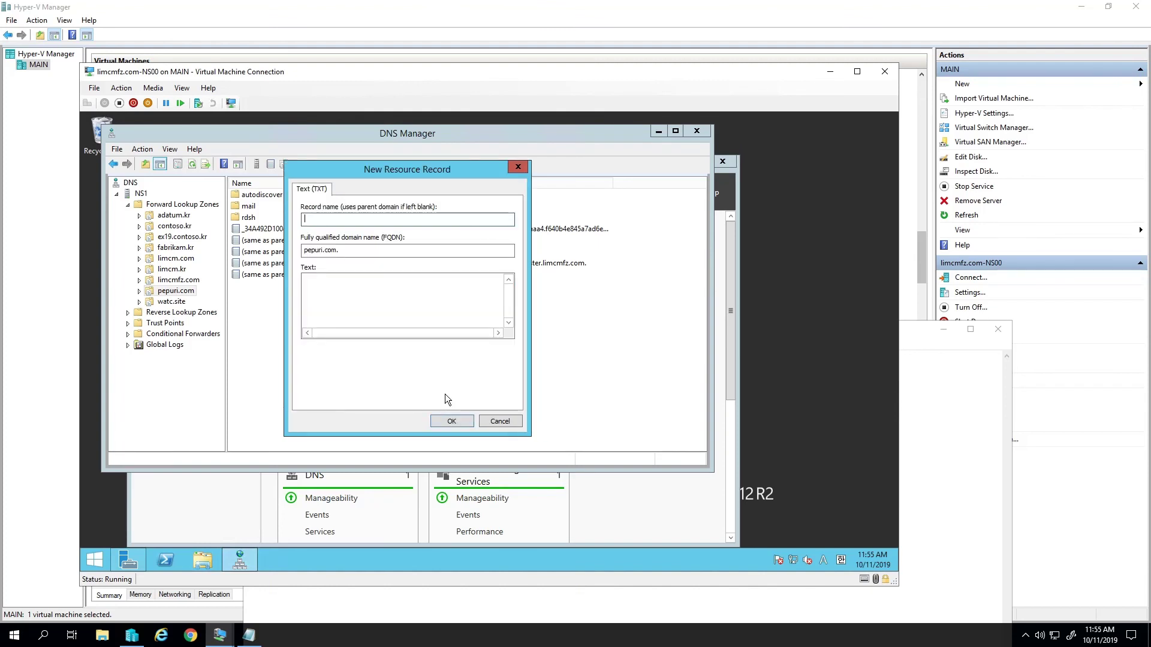
- Paste the placeholder SPF text 'v=spf1 ip4:XXX.XXX.XXX.XXX -all', check Notepad, then cancel
click(372, 303)
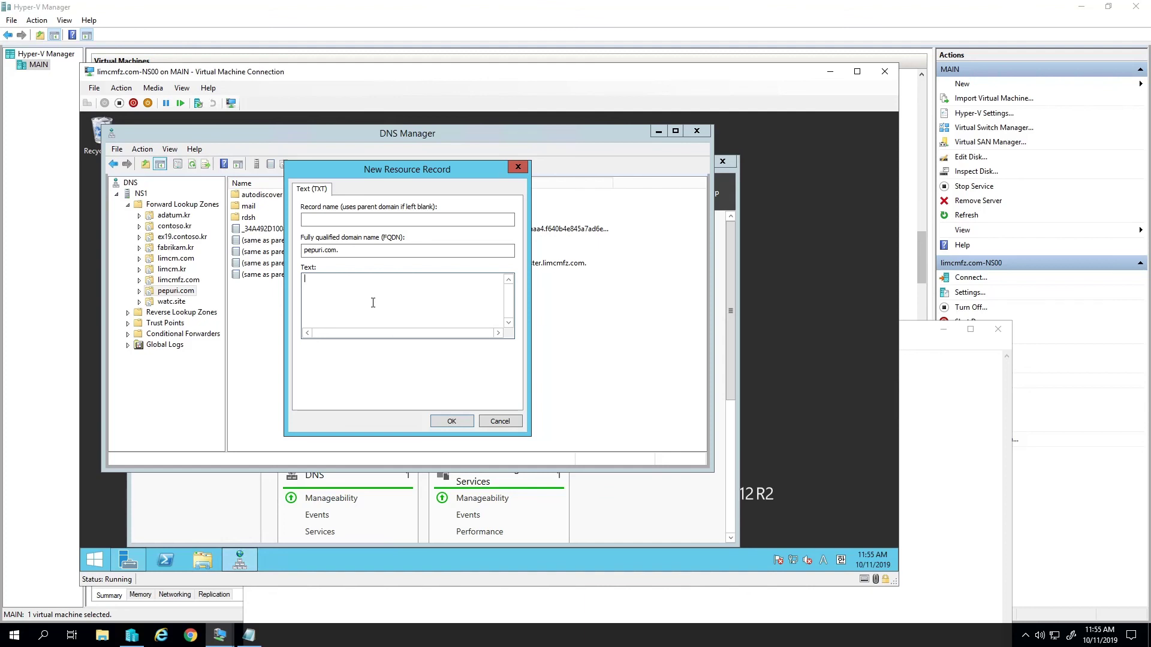
text(v=spf1 ip4:XXX.XXX.XXX.XXX -all)
click(451, 599)
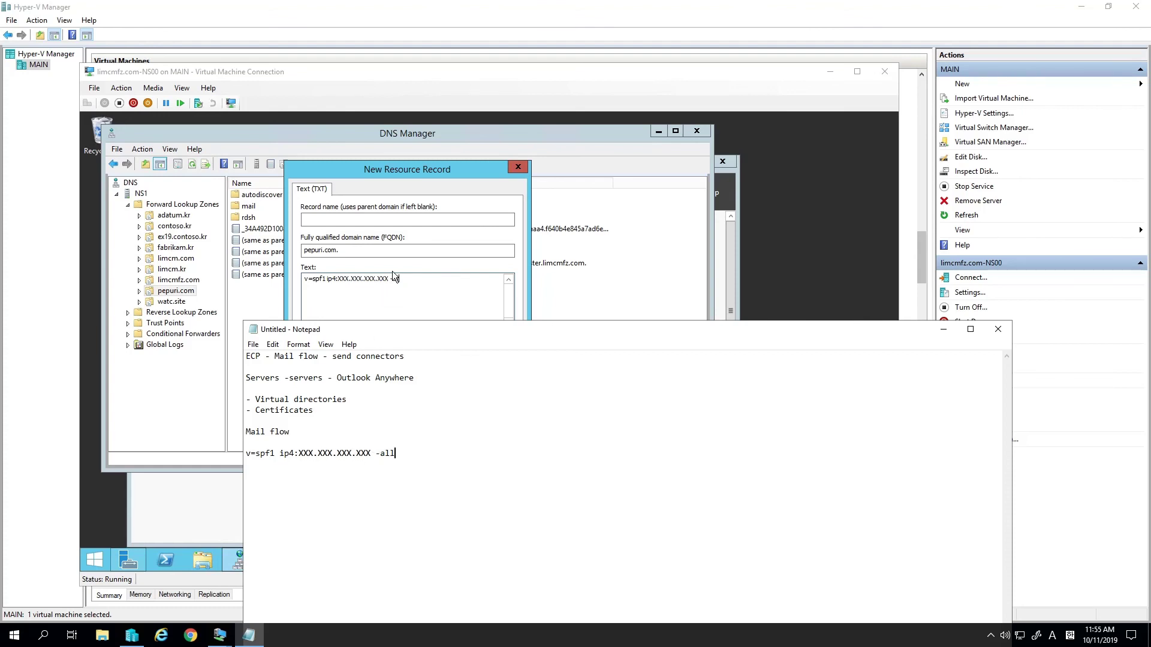
click(275, 293)
click(498, 421)
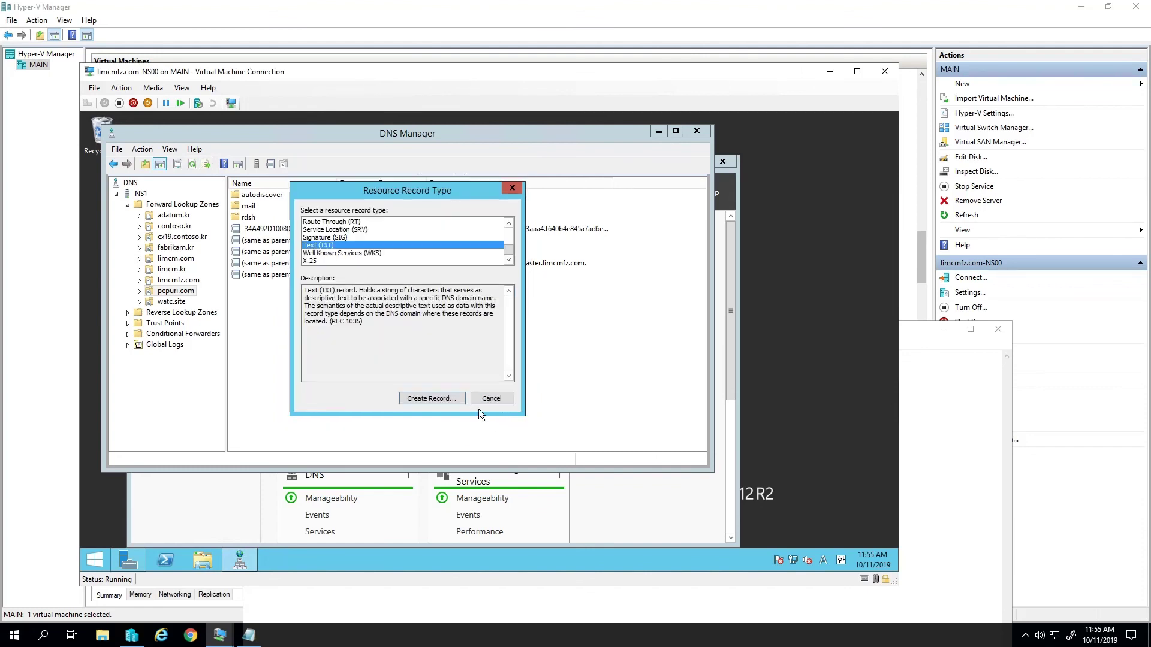
- Copy the IP 116.122.43.141 from pepuri.com's mail host record properties
click(497, 395)
double_click(264, 206)
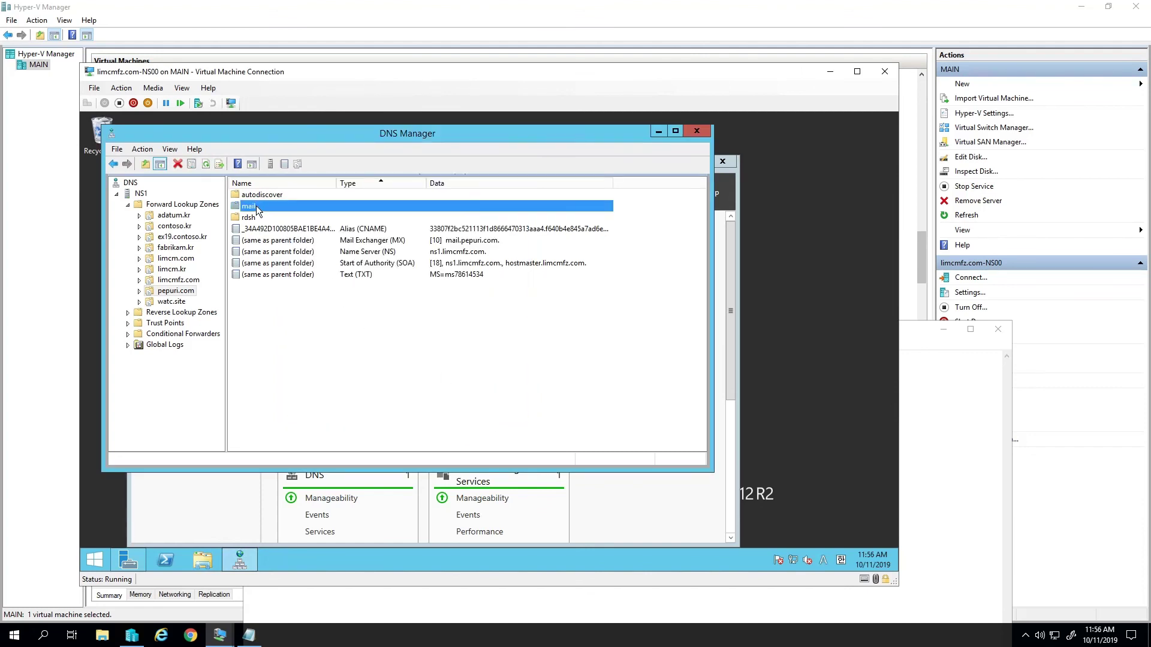
double_click(486, 198)
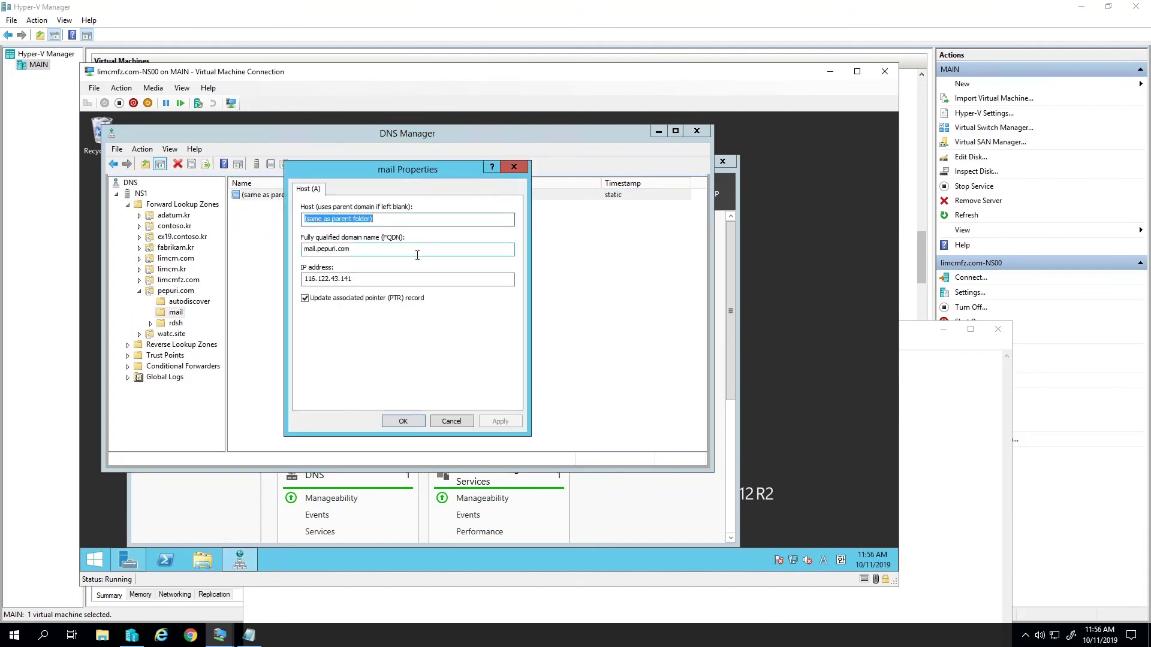
key(Tab)
key(ctrl+c)
click(466, 423)
- Replace XXX.XXX.XXX.XXX in Notepad's SPF line with 116.122.43.141 and copy the line
click(249, 636)
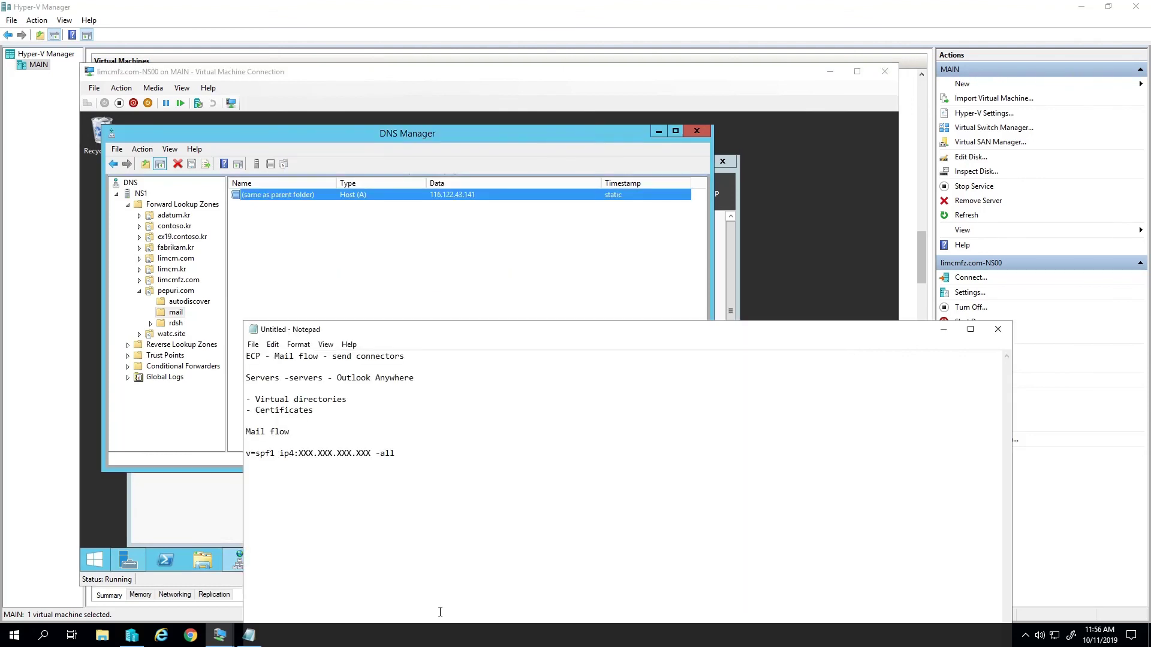
drag(373, 453, 299, 453)
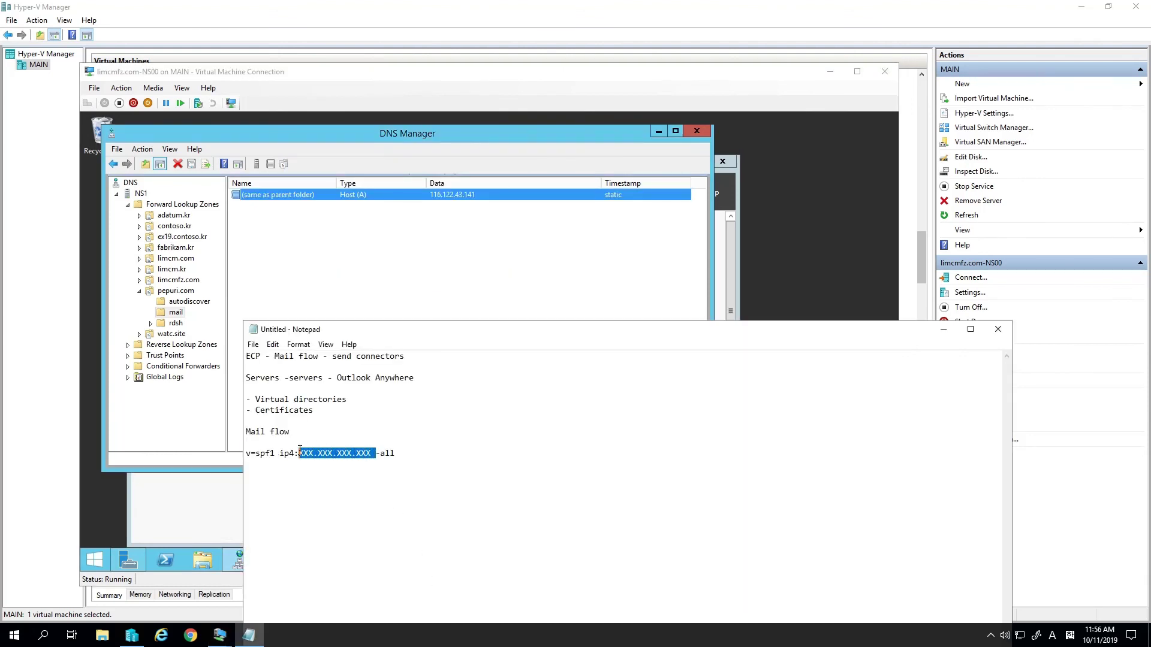
key(ctrl+v)
drag(412, 463, 262, 467)
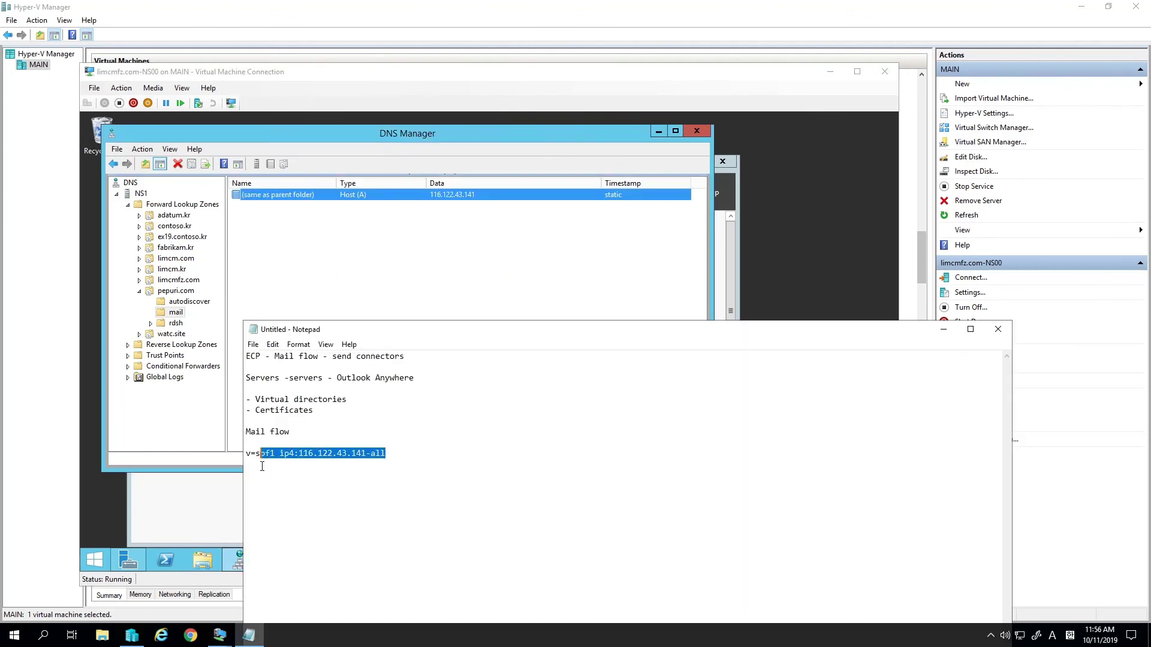
click(469, 479)
drag(391, 454, 246, 466)
click(288, 254)
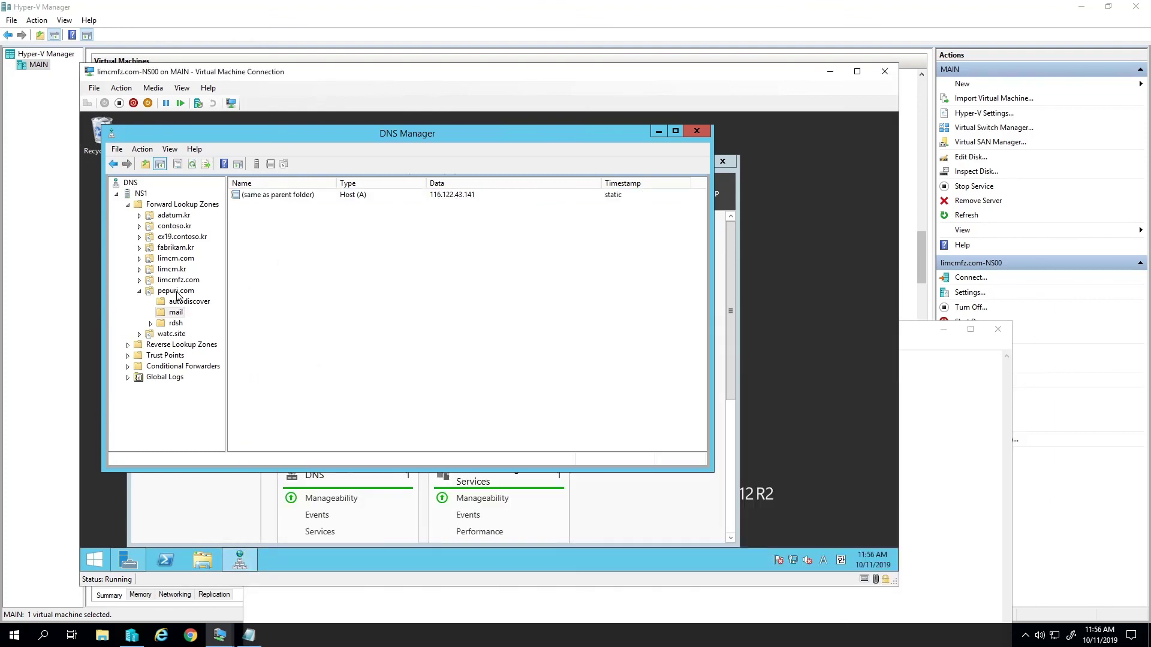
- Start a new Text (TXT) record in the pepuri.com zone
click(176, 291)
right_click(356, 309)
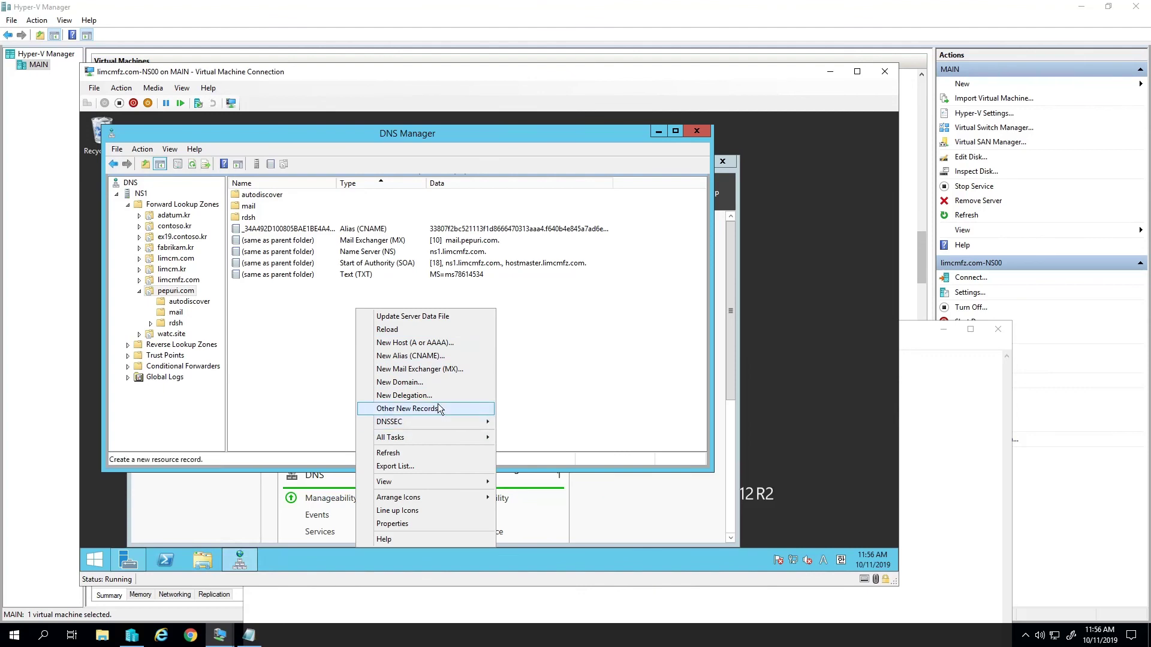
click(419, 408)
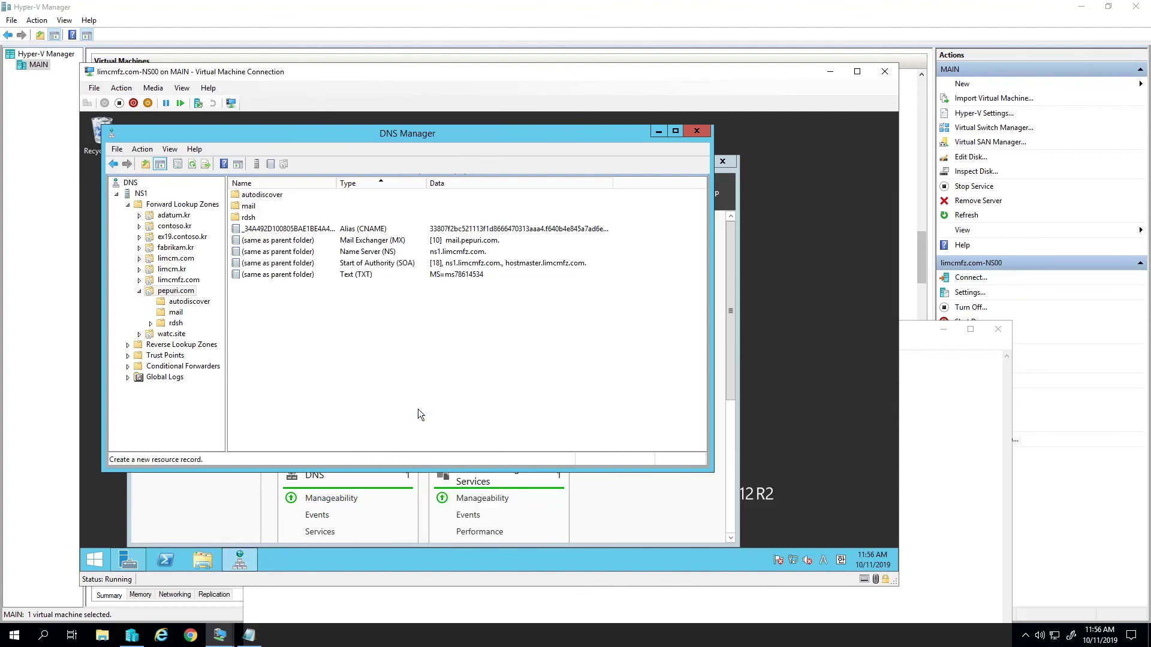
click(349, 253)
scroll(366, 257, down, 4)
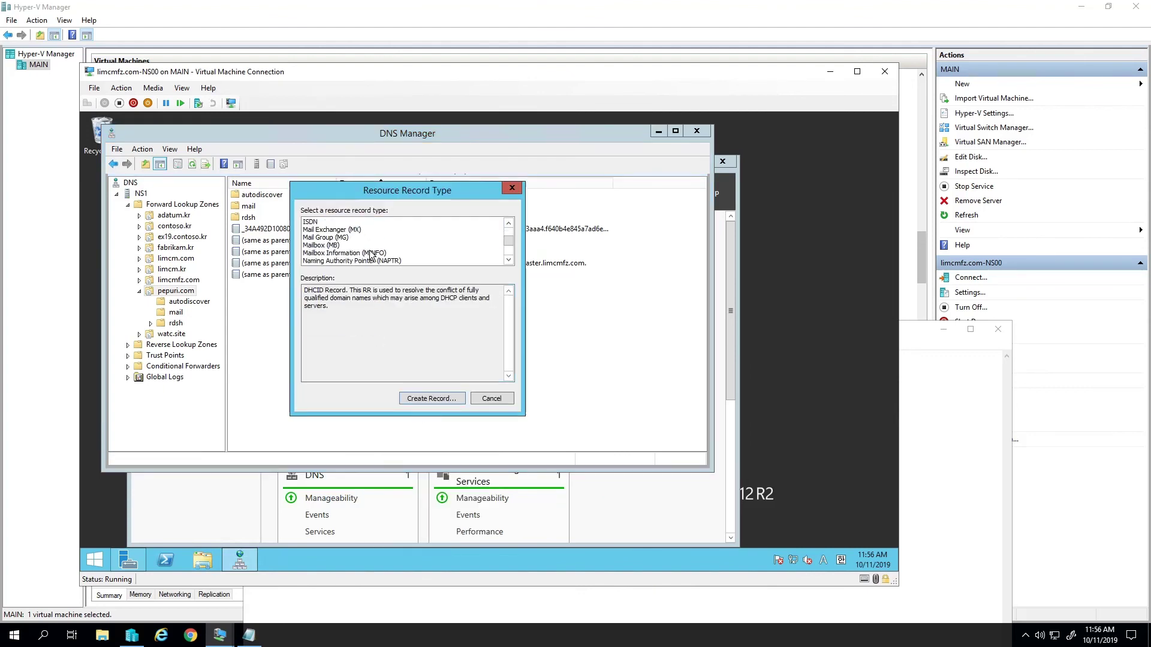
scroll(359, 252, down, 2)
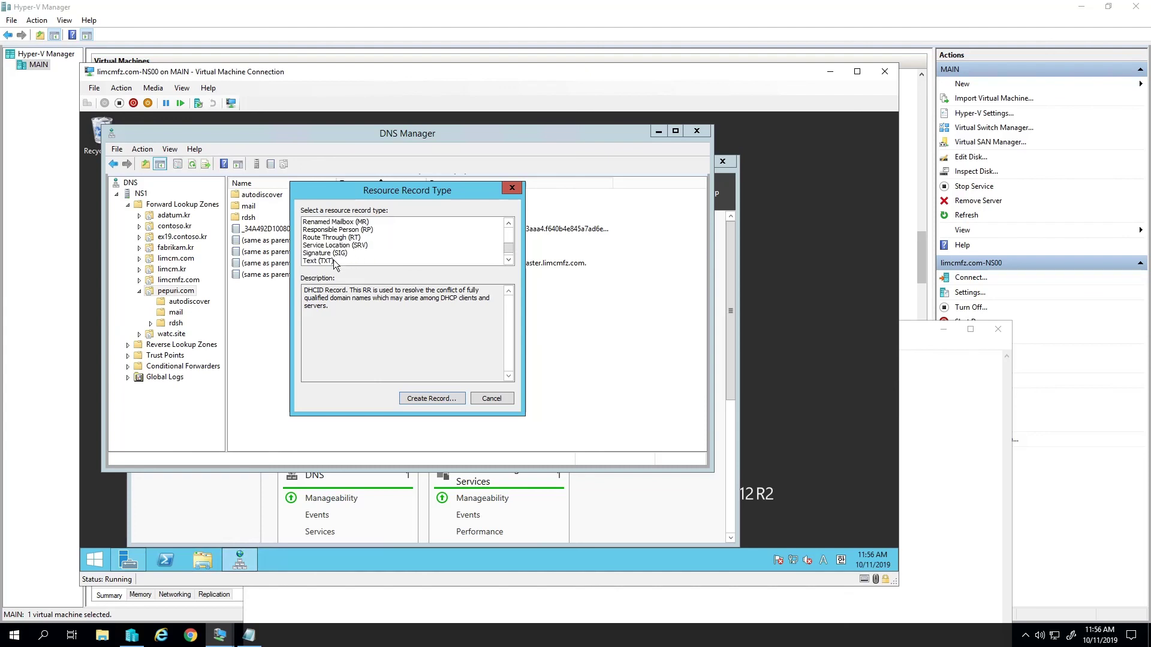
double_click(333, 260)
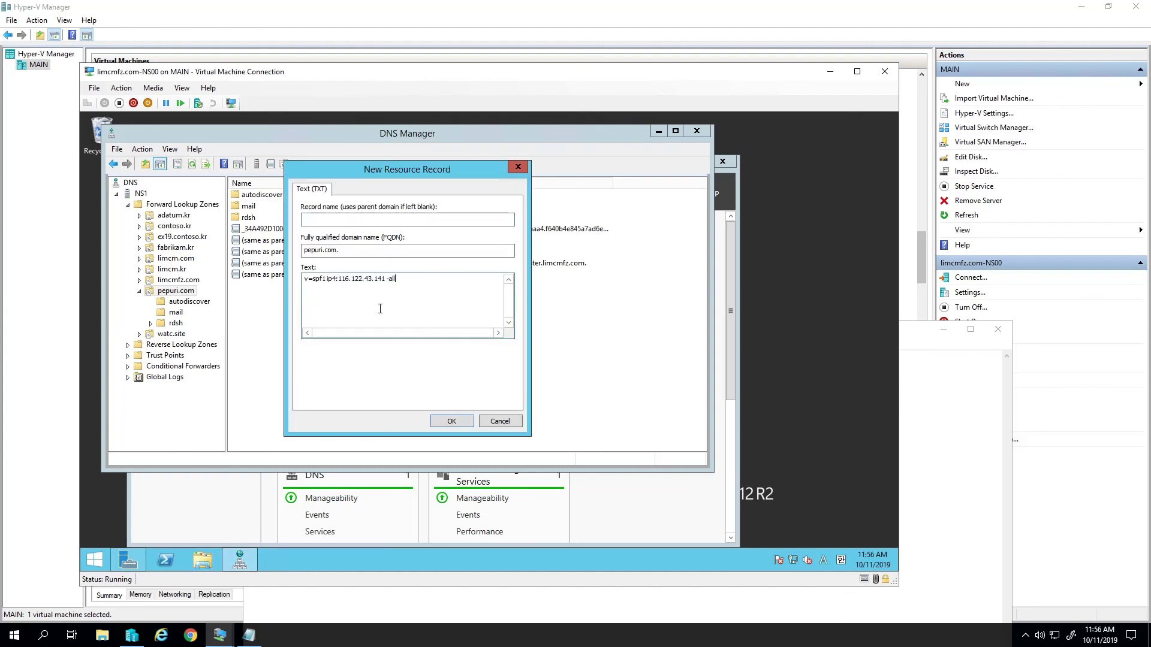
- Save the TXT record 'v=spf1 ip4:116.122.43.141 -all' and refresh the zone
key(ctrl+shift+Left)
key(ctrl+shift+Left)
key(ctrl+shift+Left)
key(ctrl+shift+Left)
key(ctrl+shift+Left)
key(ctrl+shift+Left)
click(377, 309)
click(459, 421)
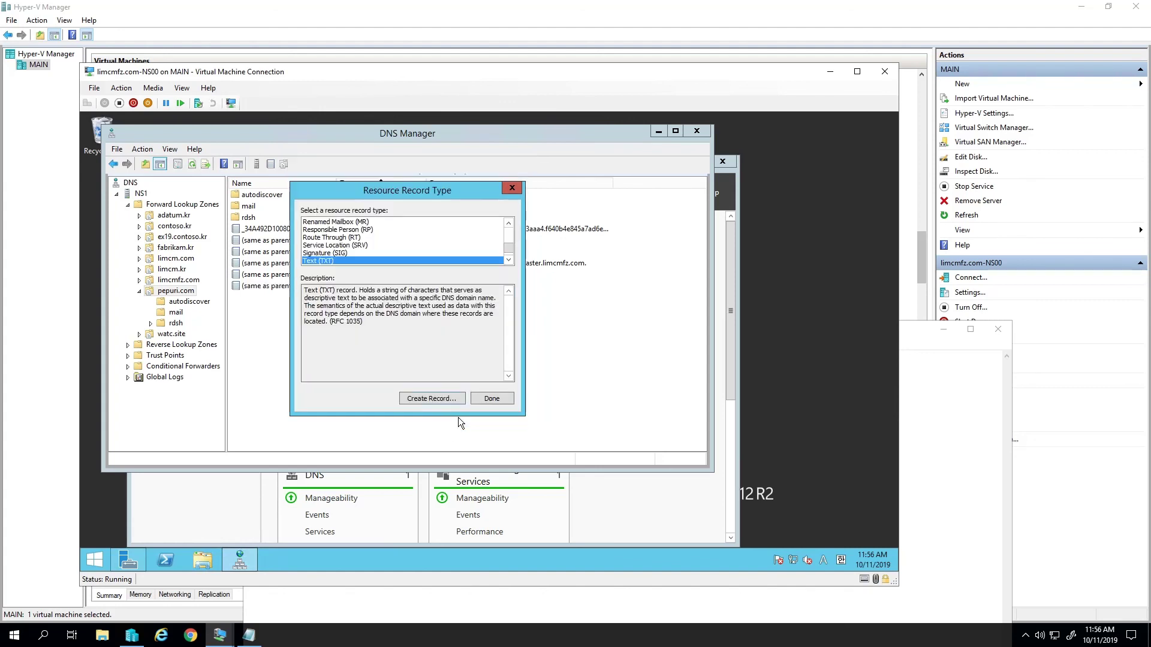
click(480, 401)
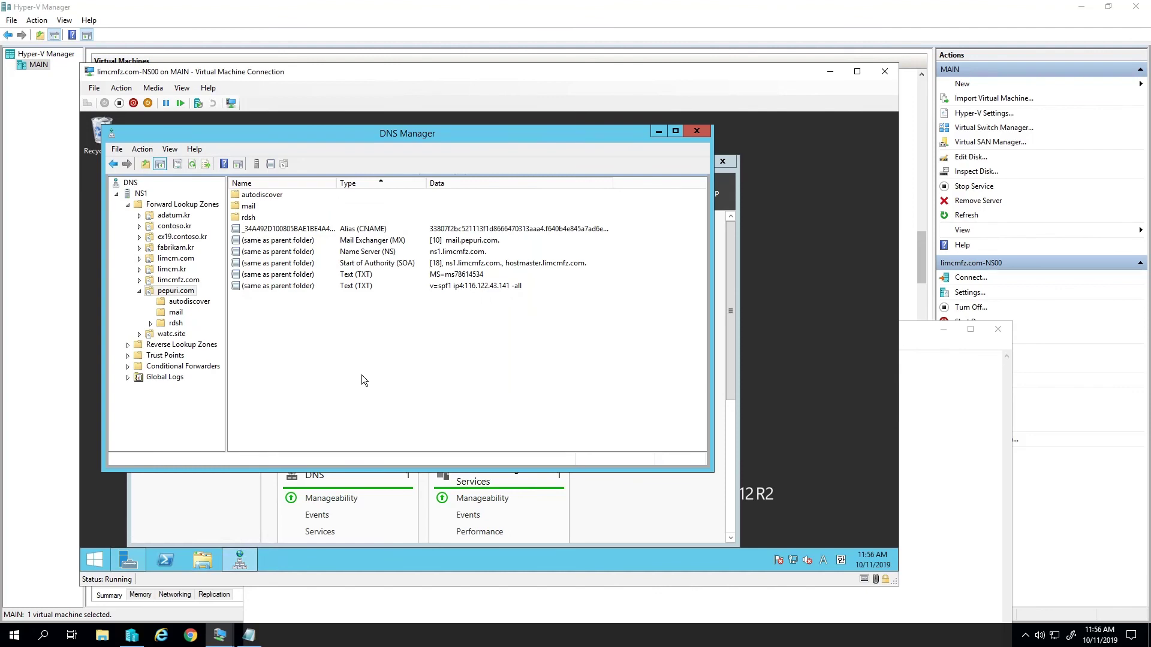
key(F5)
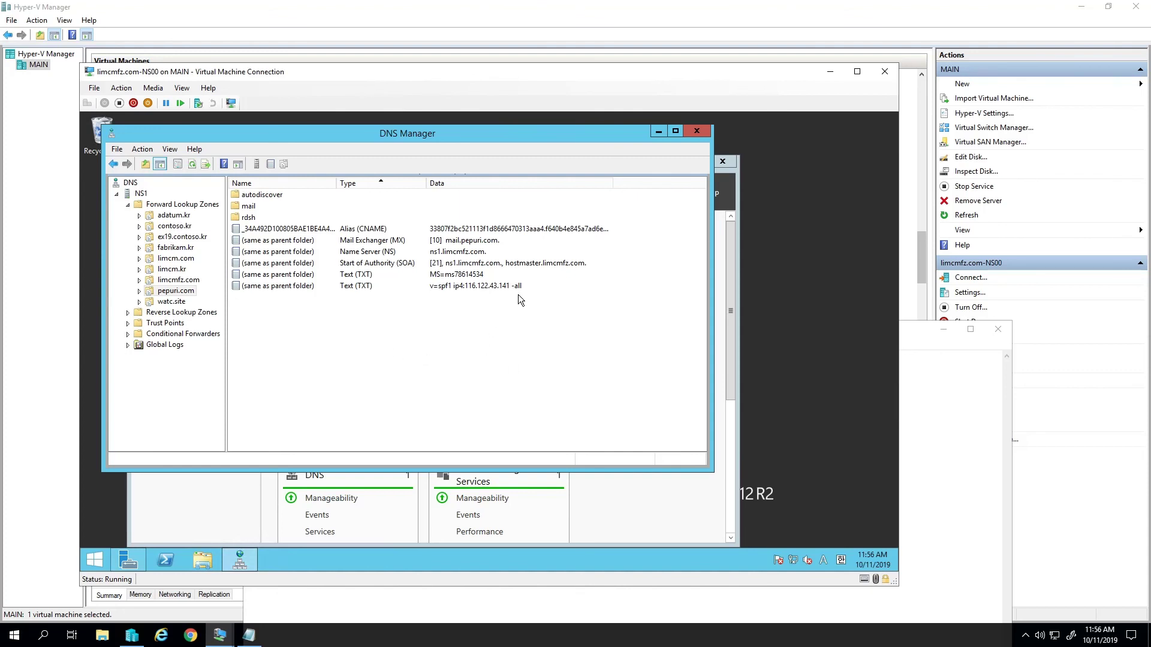
- Close DNS Manager, Server Manager and the DNS server's VM window
click(696, 131)
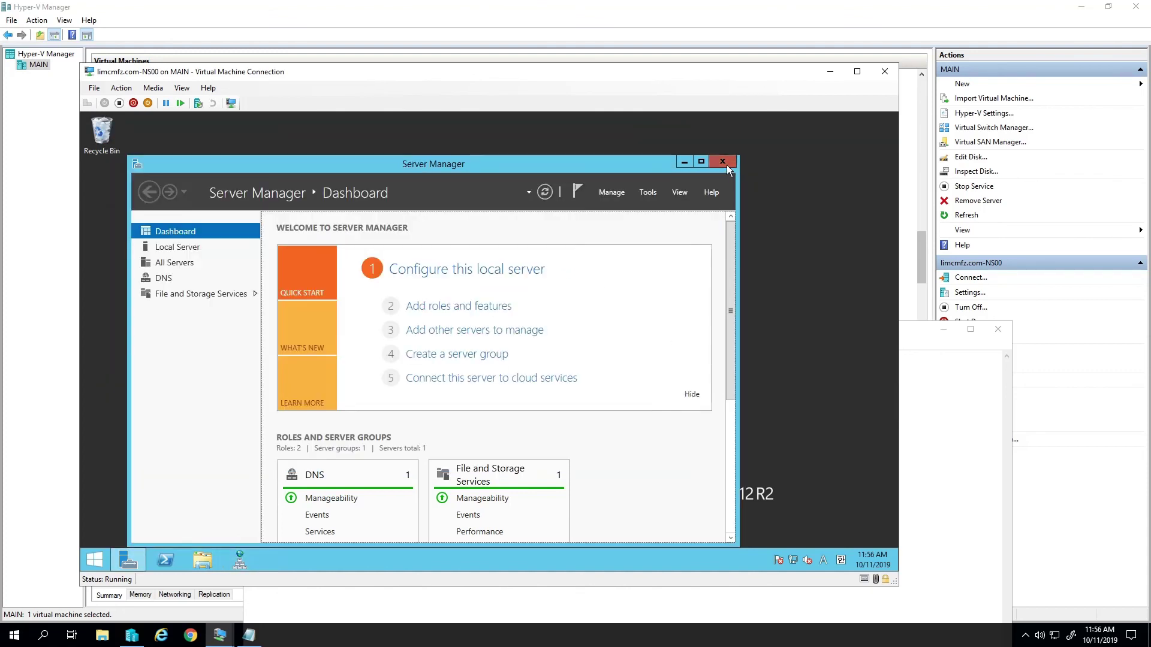
click(722, 162)
click(884, 72)
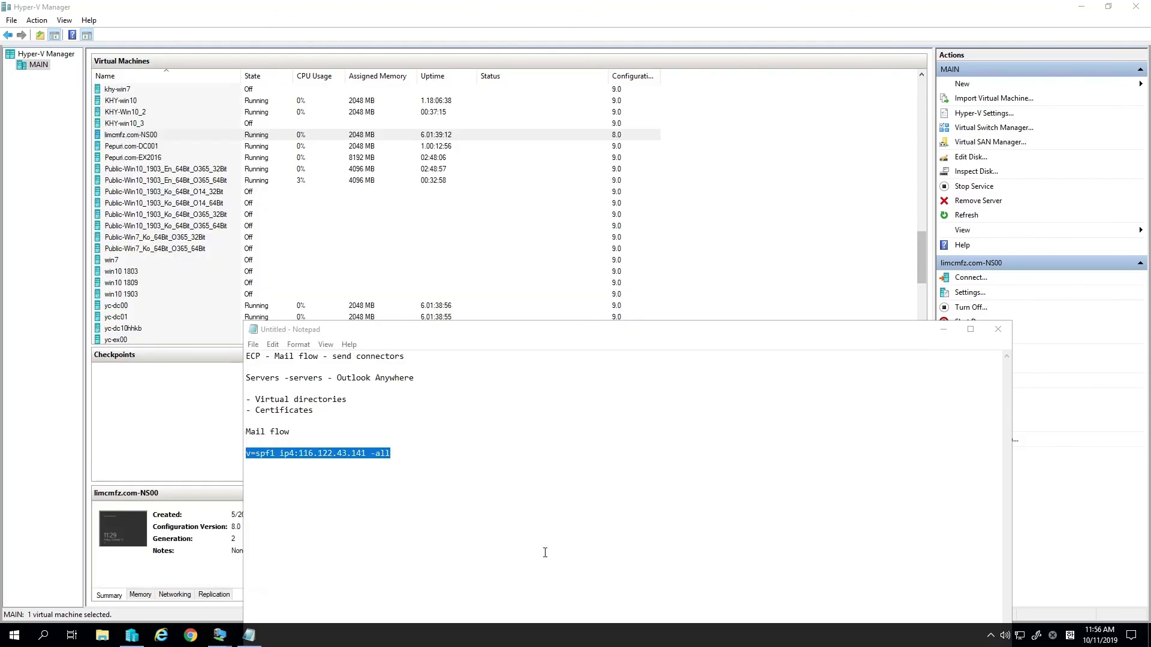
- Mask the SPF line's IP as XXX.XXX.XXX.XXX and add an 'Outlook Test' line below
drag(367, 453, 302, 460)
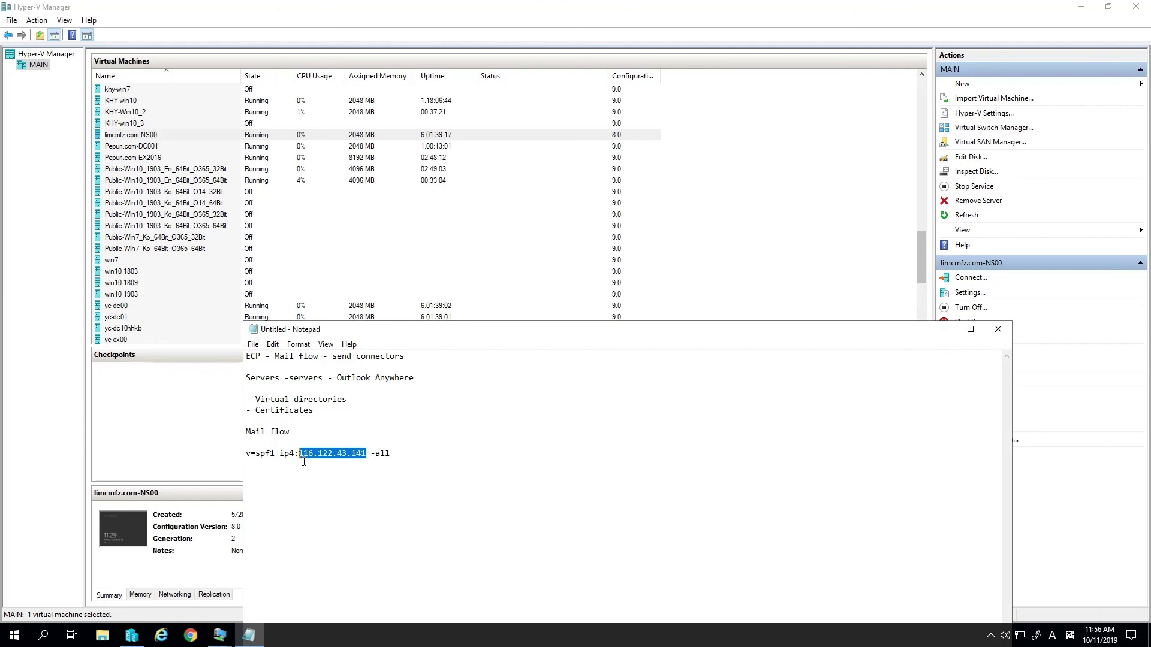
text(XXX.XXX.XXX.XXX)
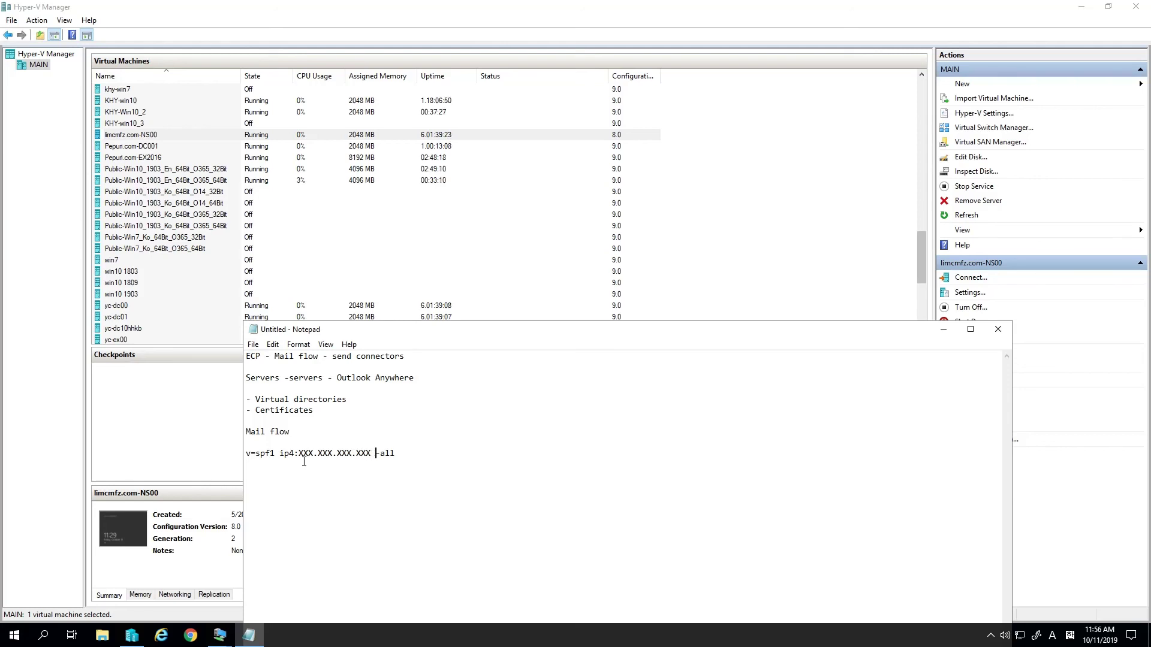
key(Return)
key(Return)
text(Outlook Test)
key(Return)
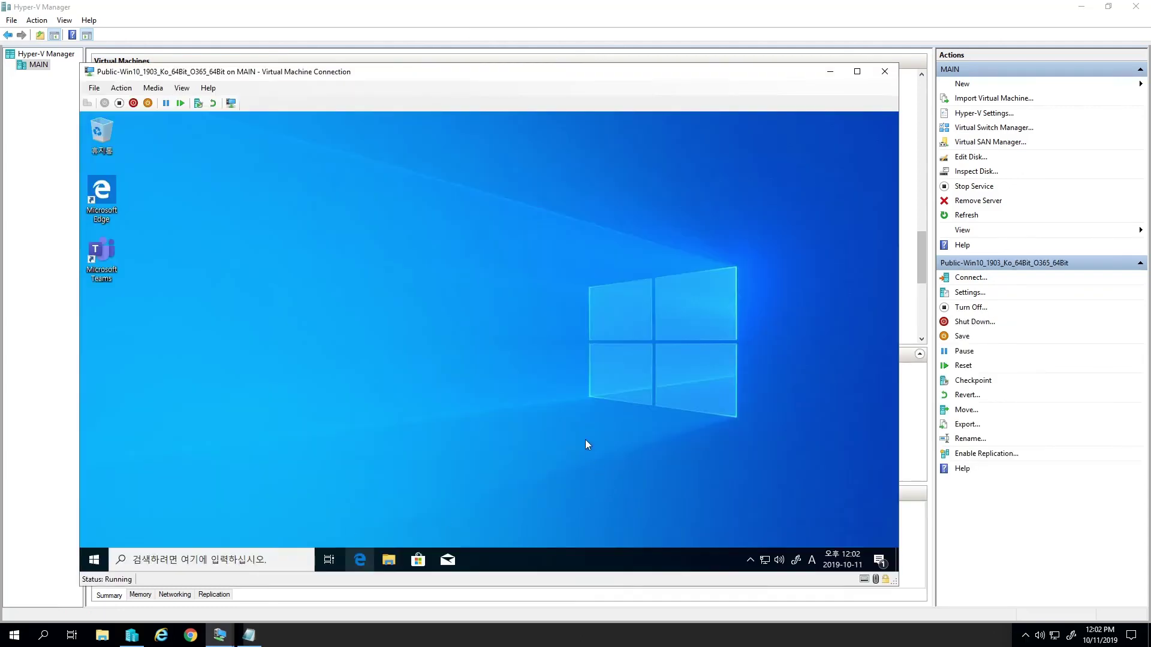
- Launch Outlook from the Run box and create a new mail profile named test
key(super+r)
text(outlook)
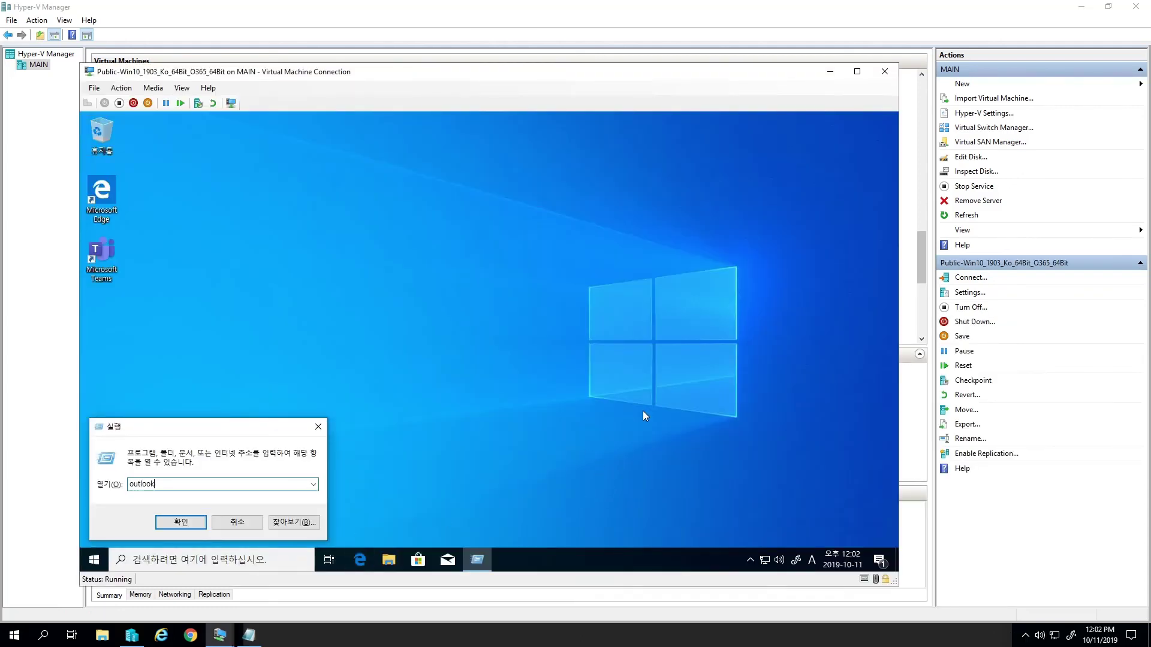
key(Return)
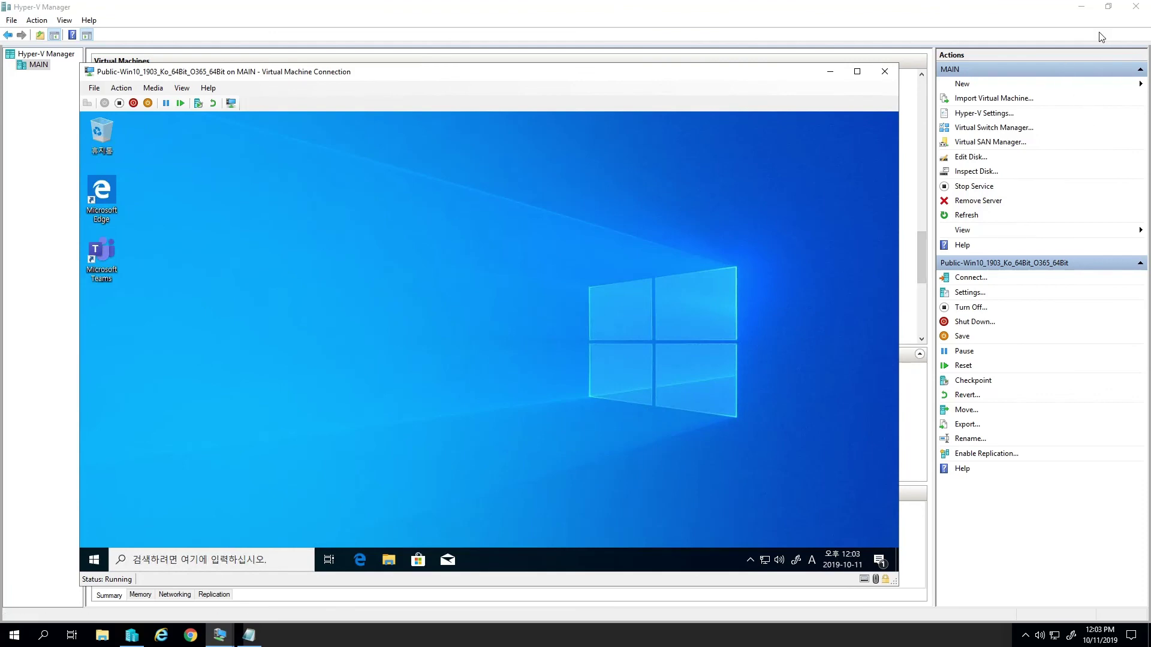
click(902, 194)
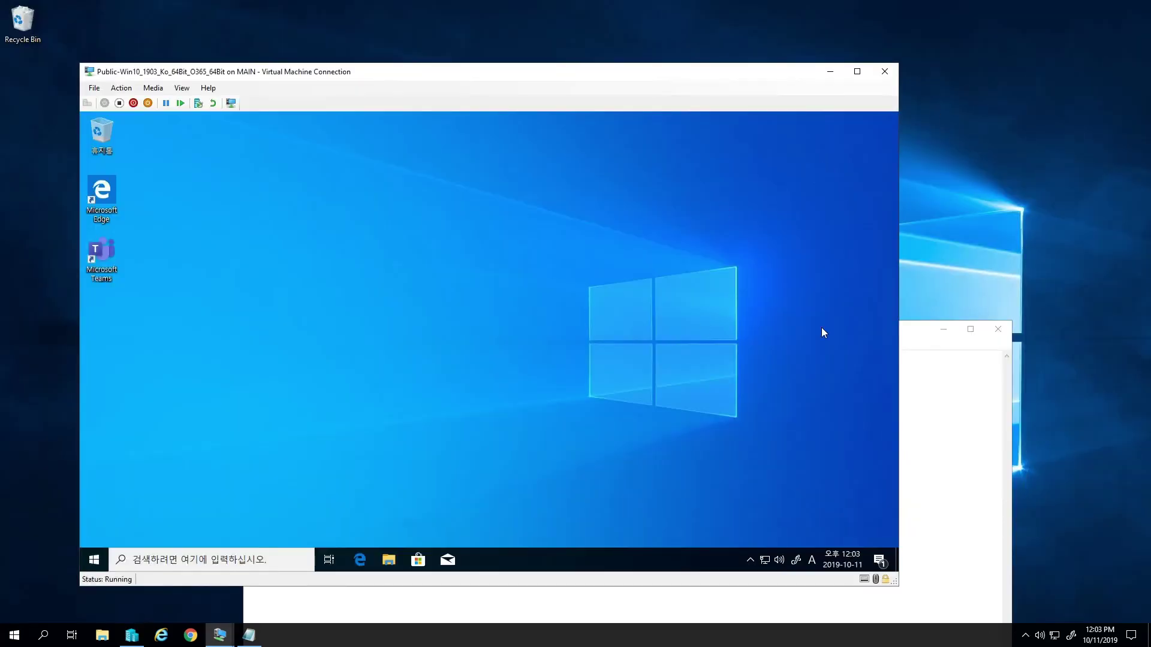
click(944, 329)
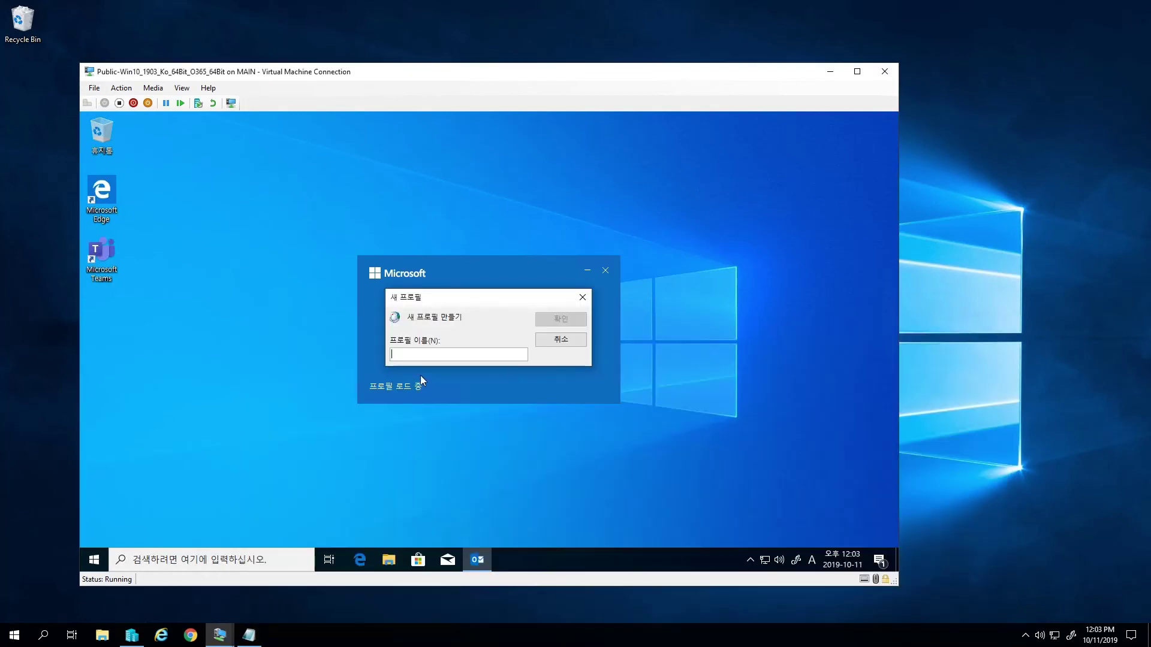
text(test)
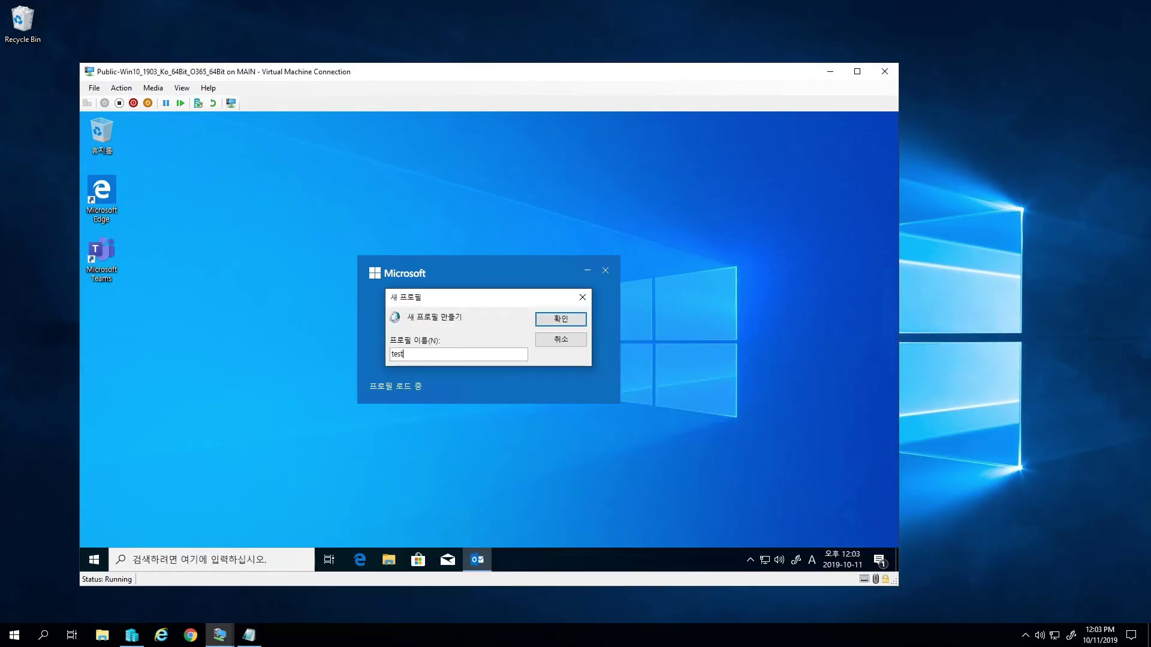
key(Return)
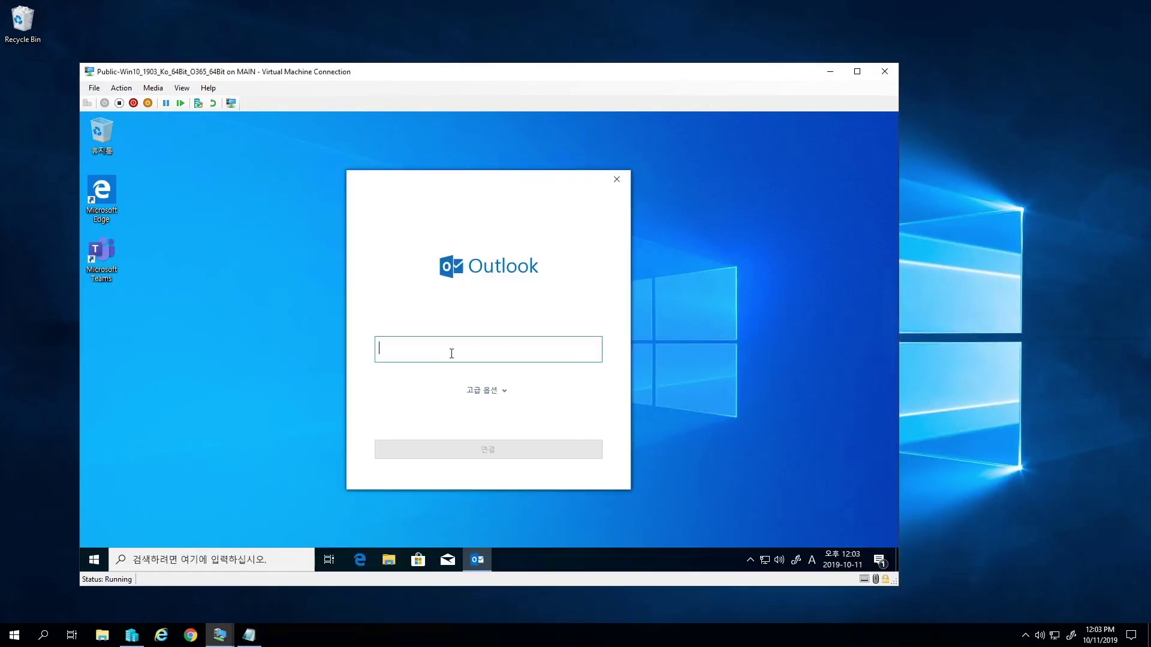
- Connect the administrator's pepuri.com Exchange mailbox, remembering its password, with Outlook Mobile setup turned off
key(Return)
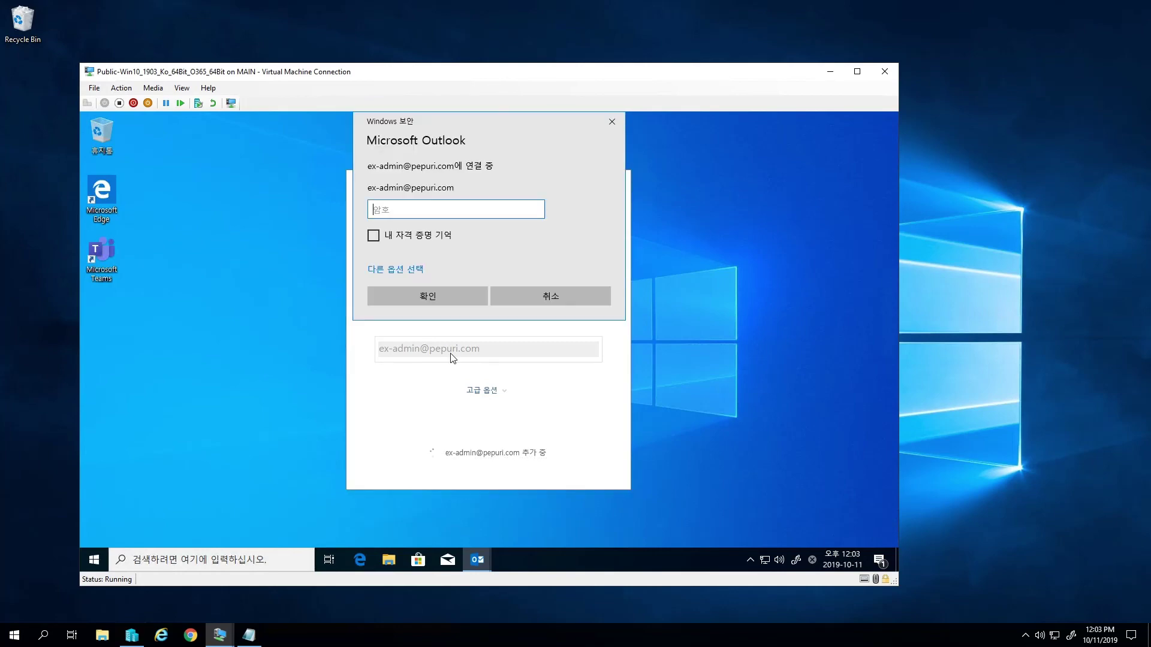
text(***********)
key(BackSpace)
key(BackSpace)
key(BackSpace)
key(BackSpace)
key(BackSpace)
key(BackSpace)
key(BackSpace)
key(BackSpace)
key(BackSpace)
key(BackSpace)
key(BackSpace)
text(**********)
key(Tab)
key(space)
key(Return)
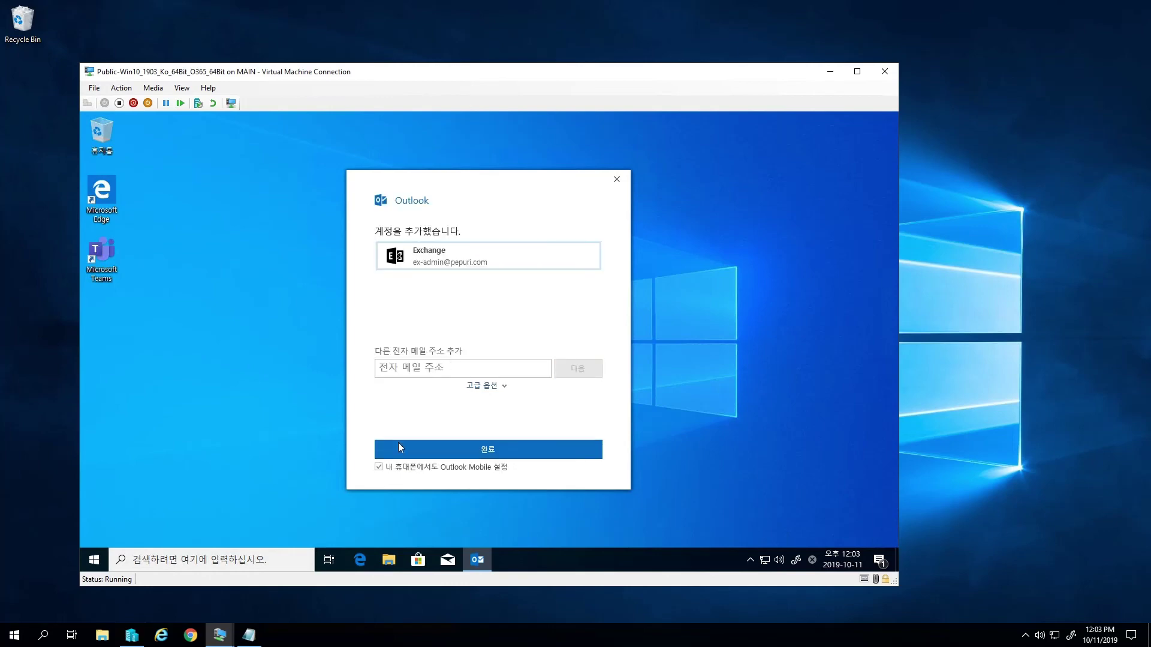
click(413, 467)
click(473, 449)
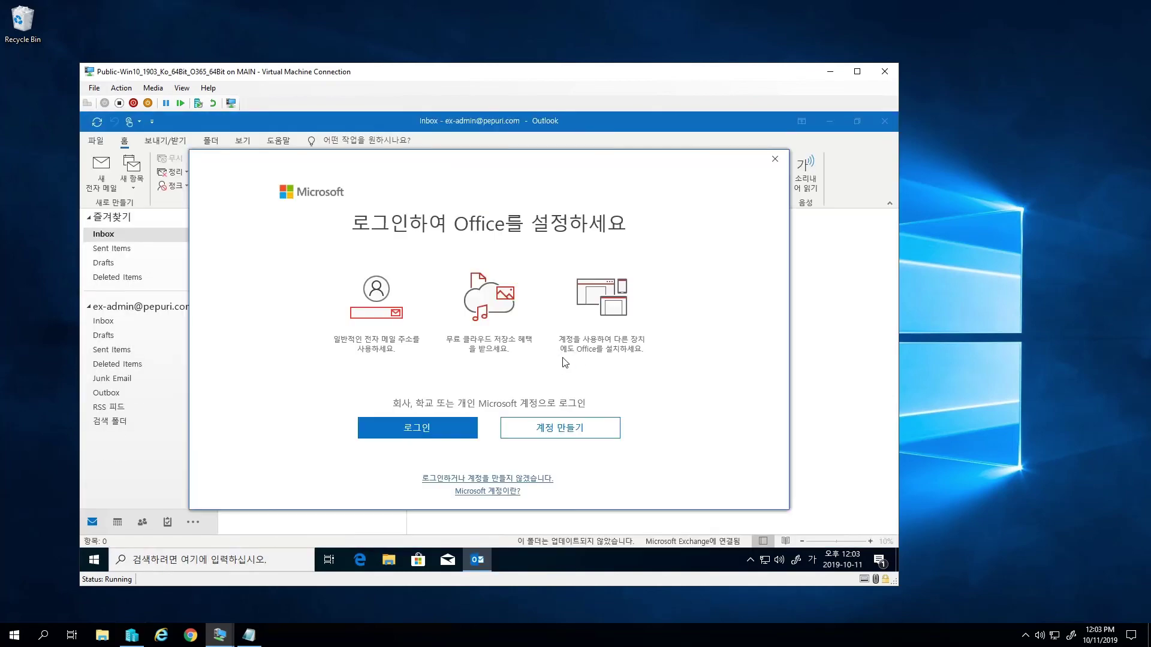
- Dismiss the Office sign-in prompt, the Outlook notification and the What's New panel
click(774, 159)
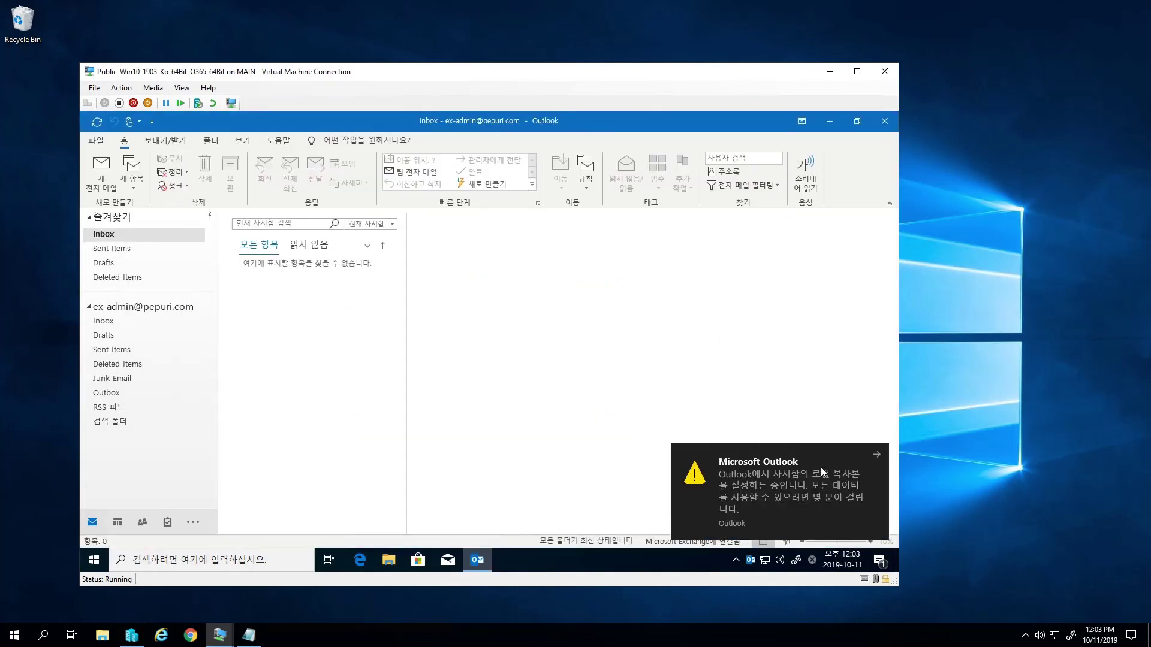
click(875, 455)
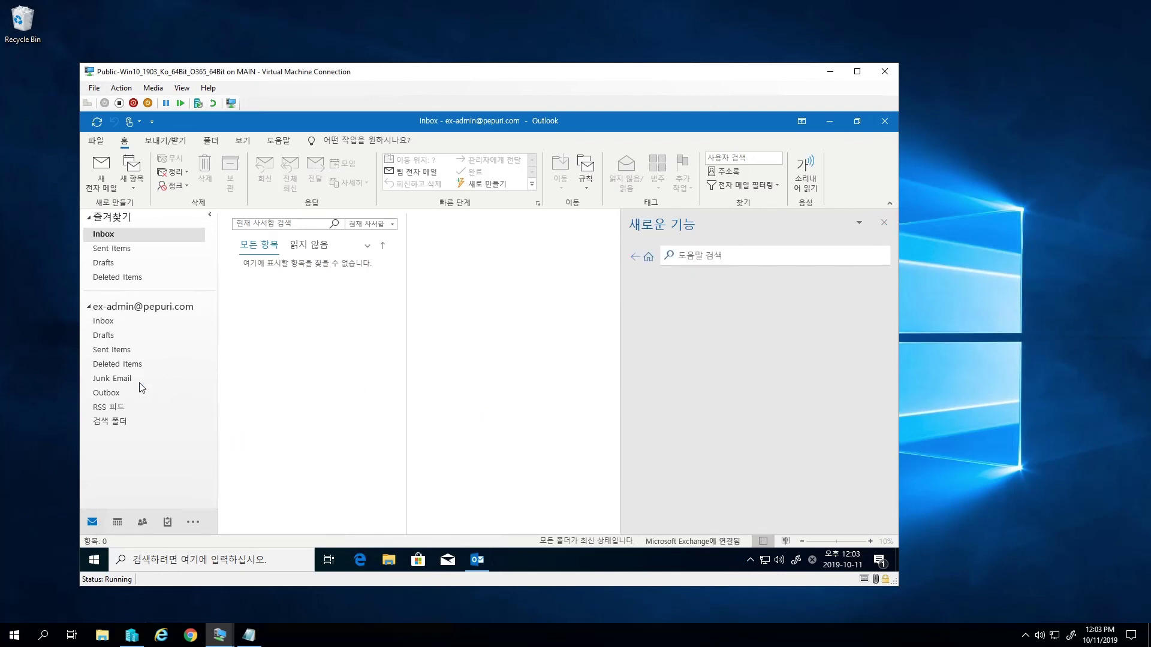
click(885, 223)
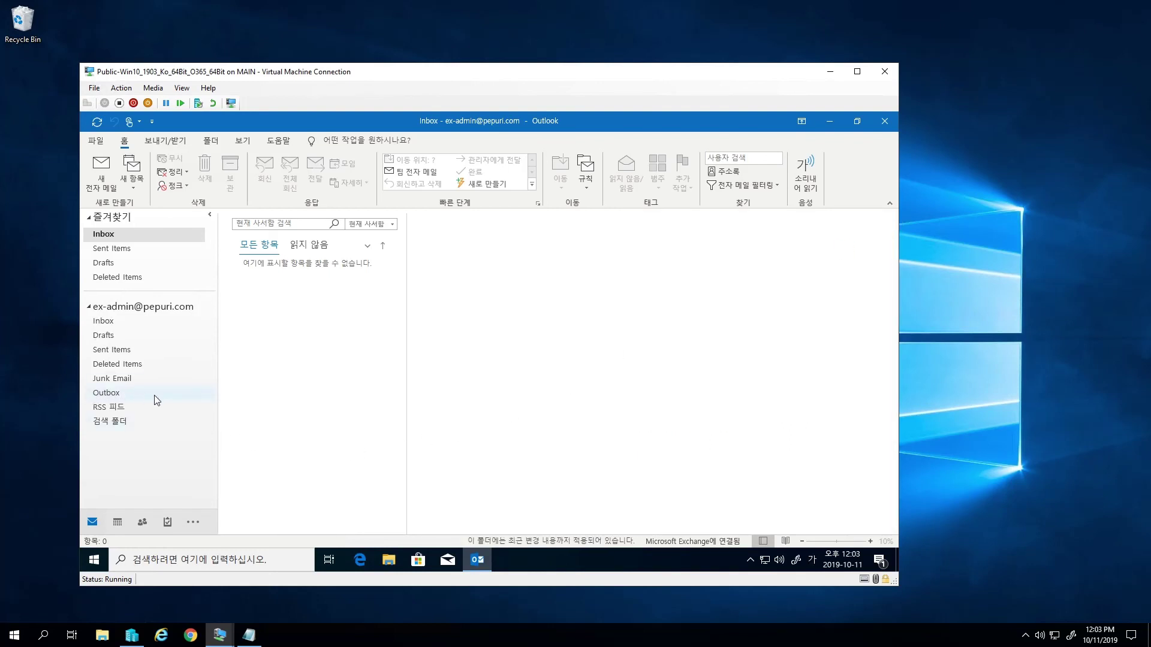
- Check the mailbox's Sent Items folder and Account Information page, then close Outlook
click(140, 349)
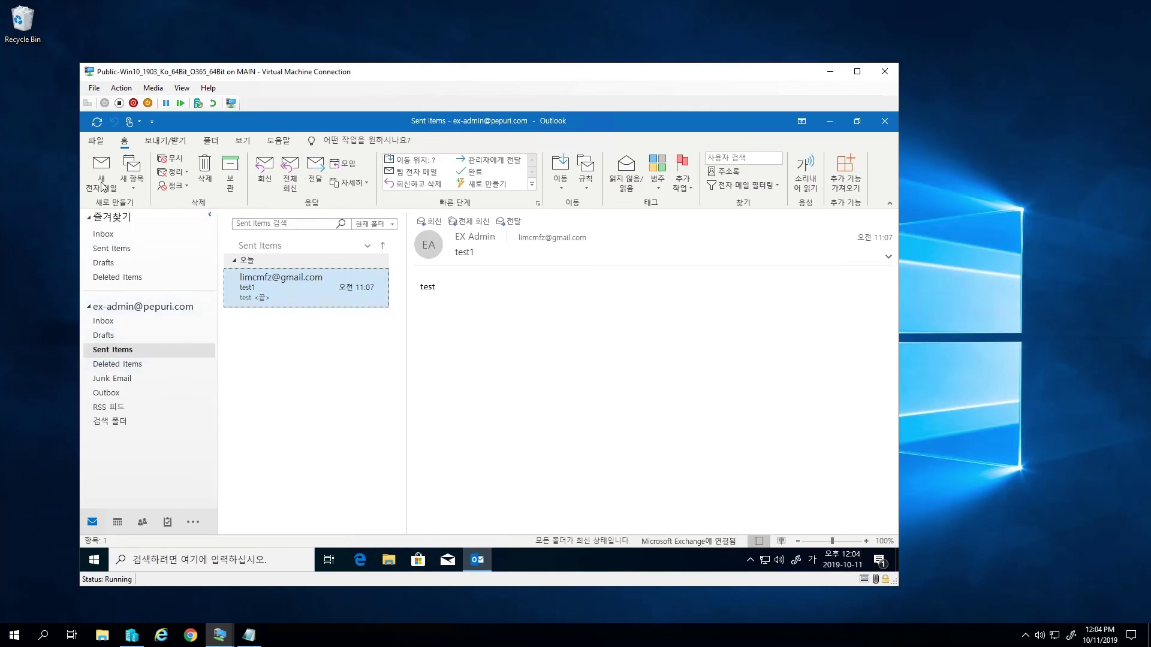
click(95, 139)
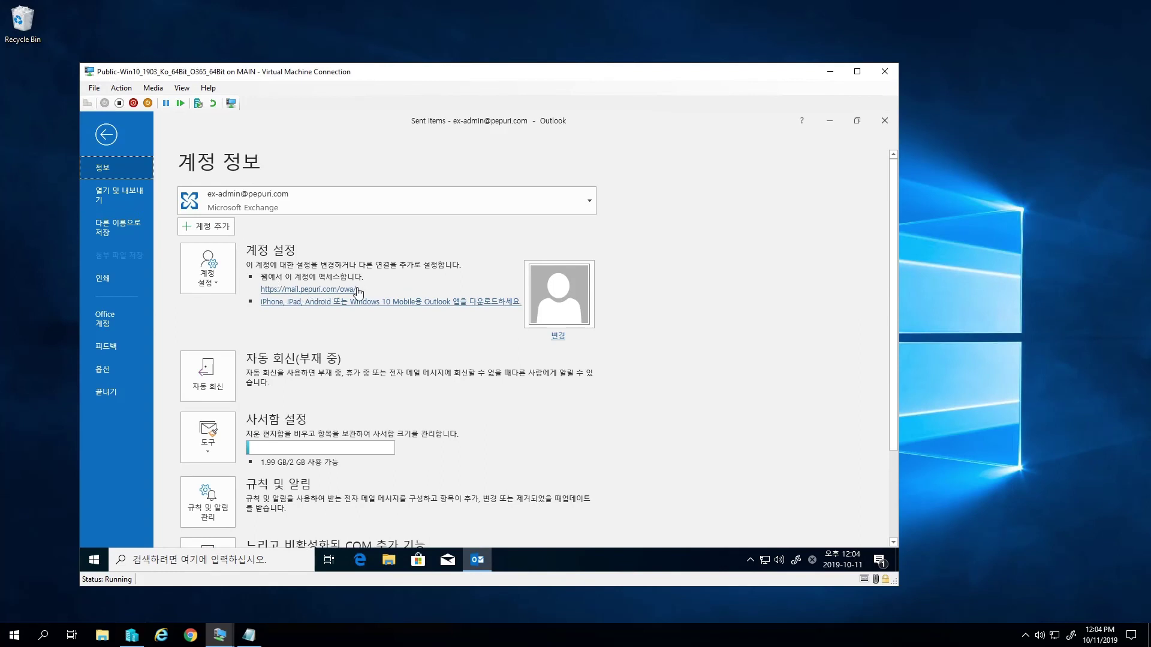
click(880, 125)
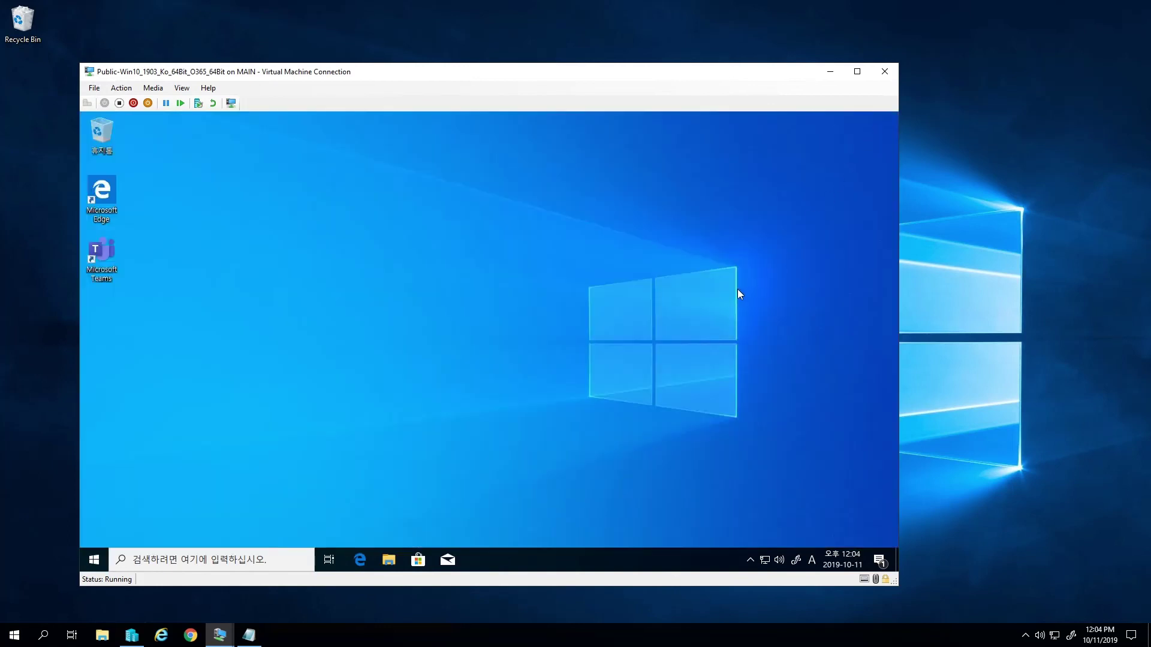